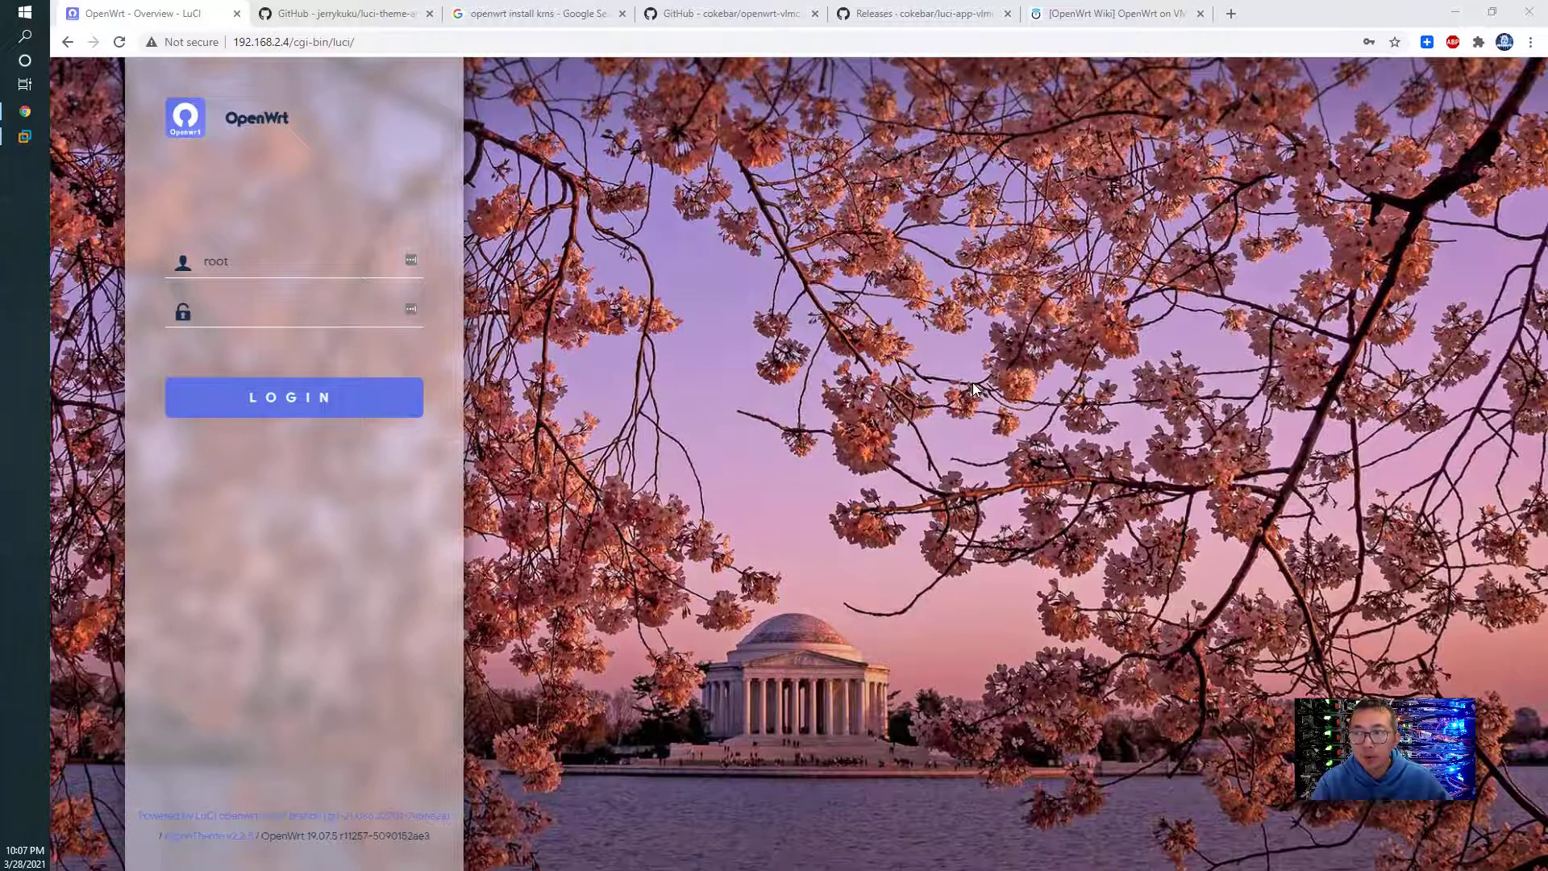
Step: Log in to LuCI as root with the saved administrator password from autofill
{"action": "left_click", "coordinate": [355, 307]}
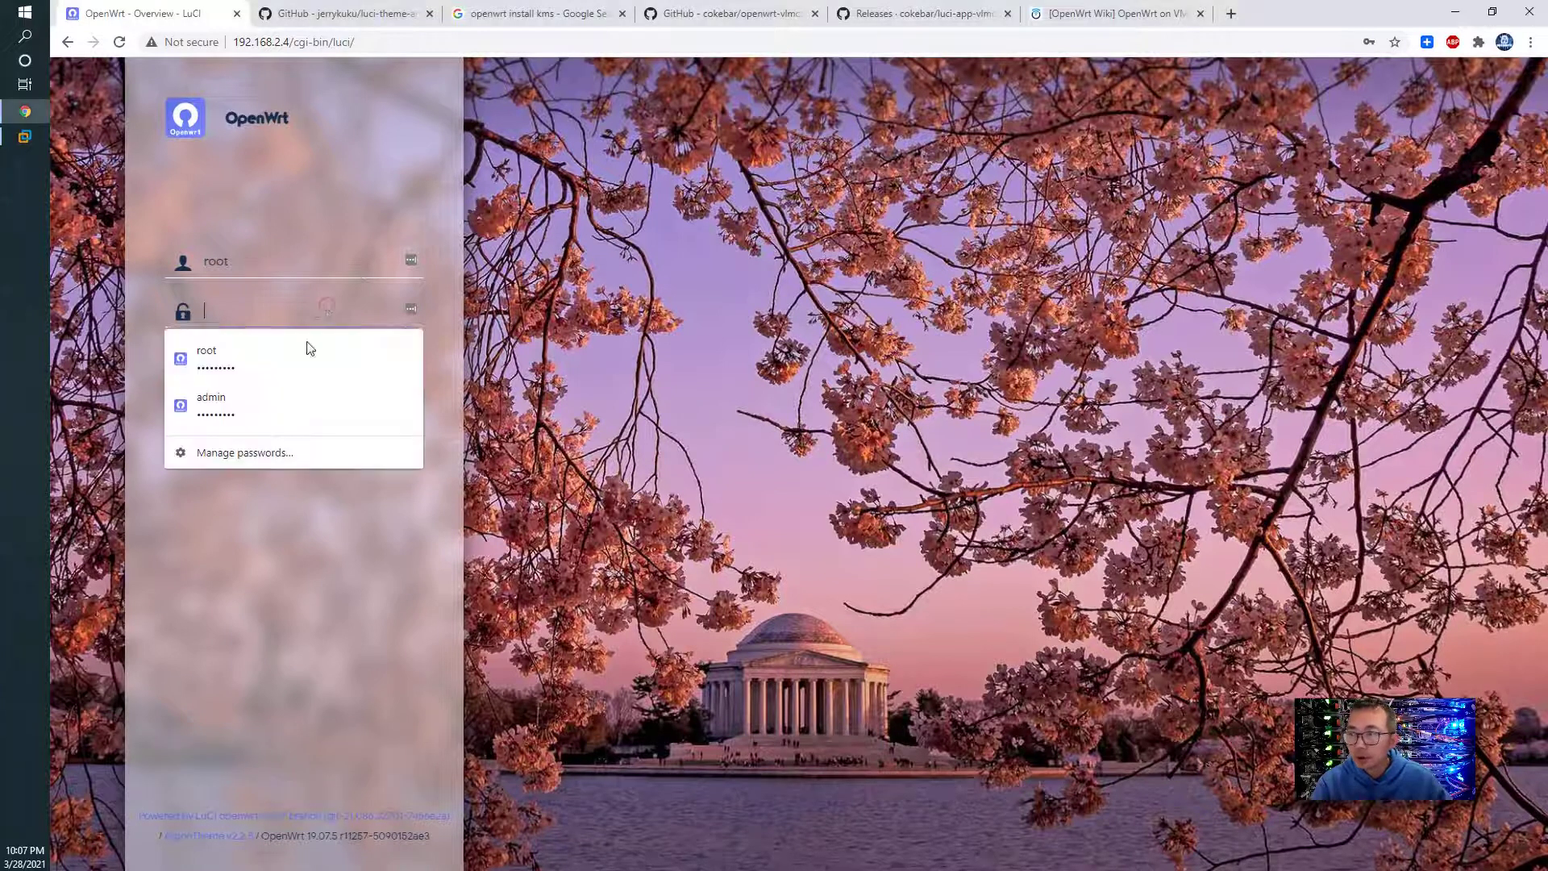
{"action": "left_click", "coordinate": [298, 355]}
{"action": "left_click", "coordinate": [322, 397]}
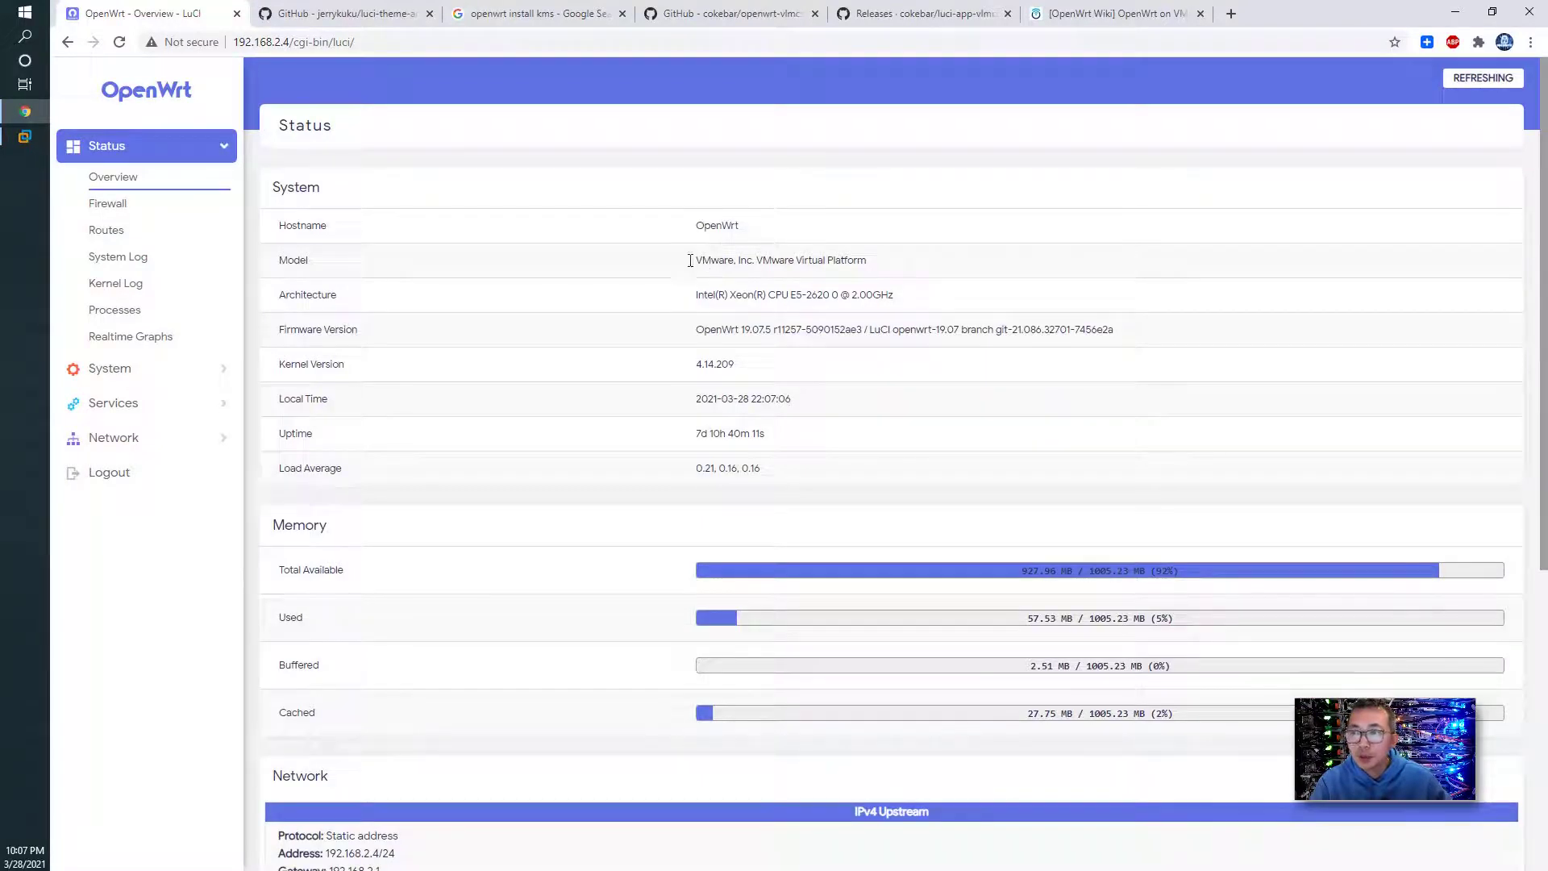
Step: Highlight the model (VMware Virtual Platform), uptime and load average values on the Status overview
{"action": "left_click_drag", "start_coordinate": [690, 260], "coordinate": [884, 267]}
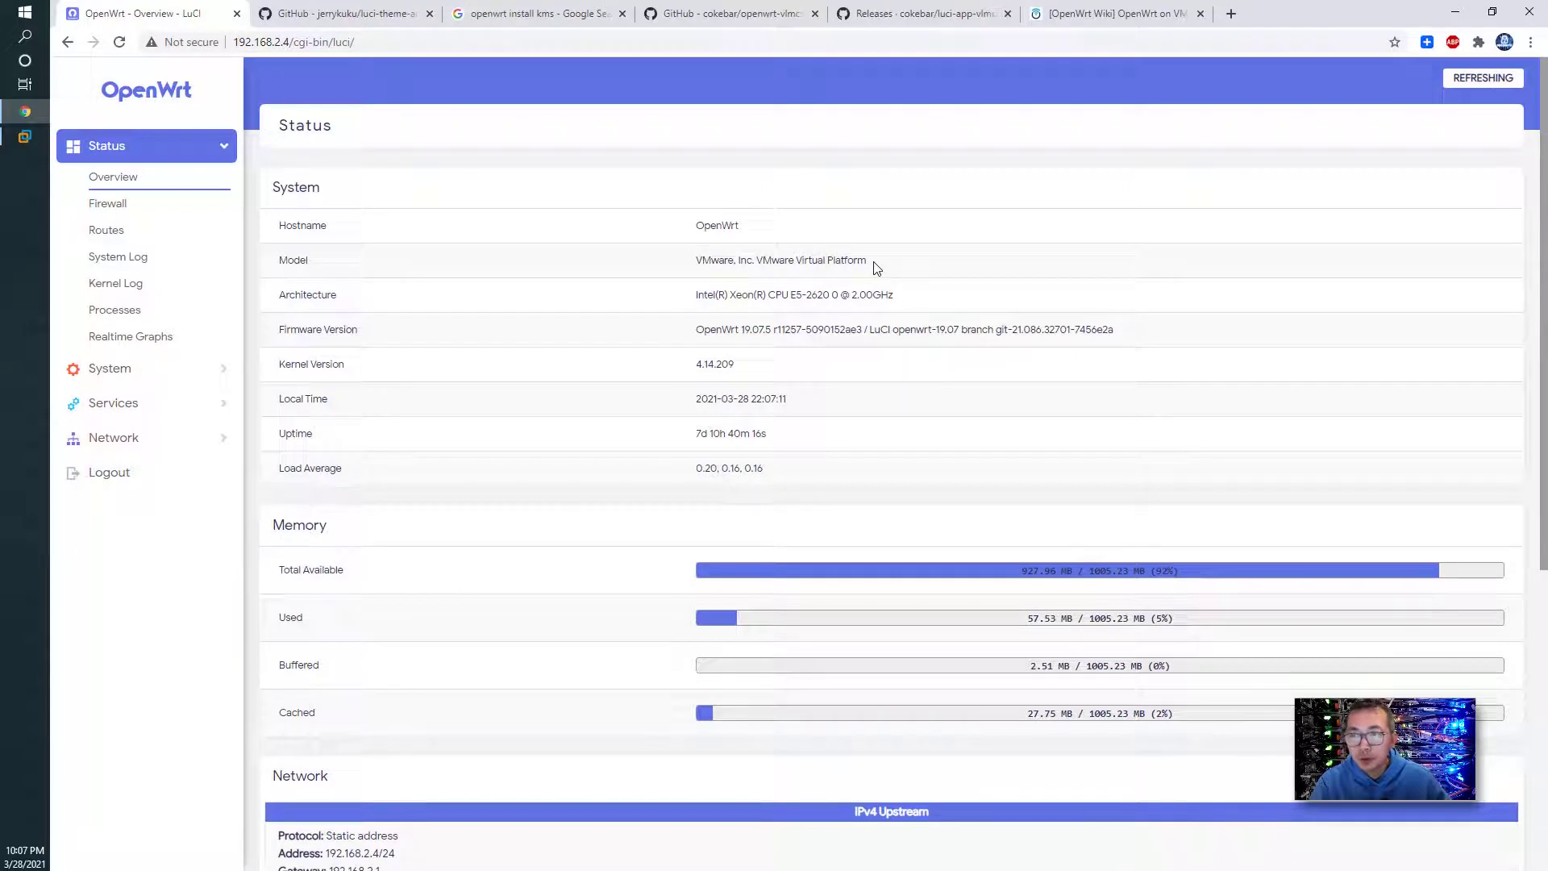
{"action": "left_click_drag", "start_coordinate": [867, 262], "coordinate": [727, 260]}
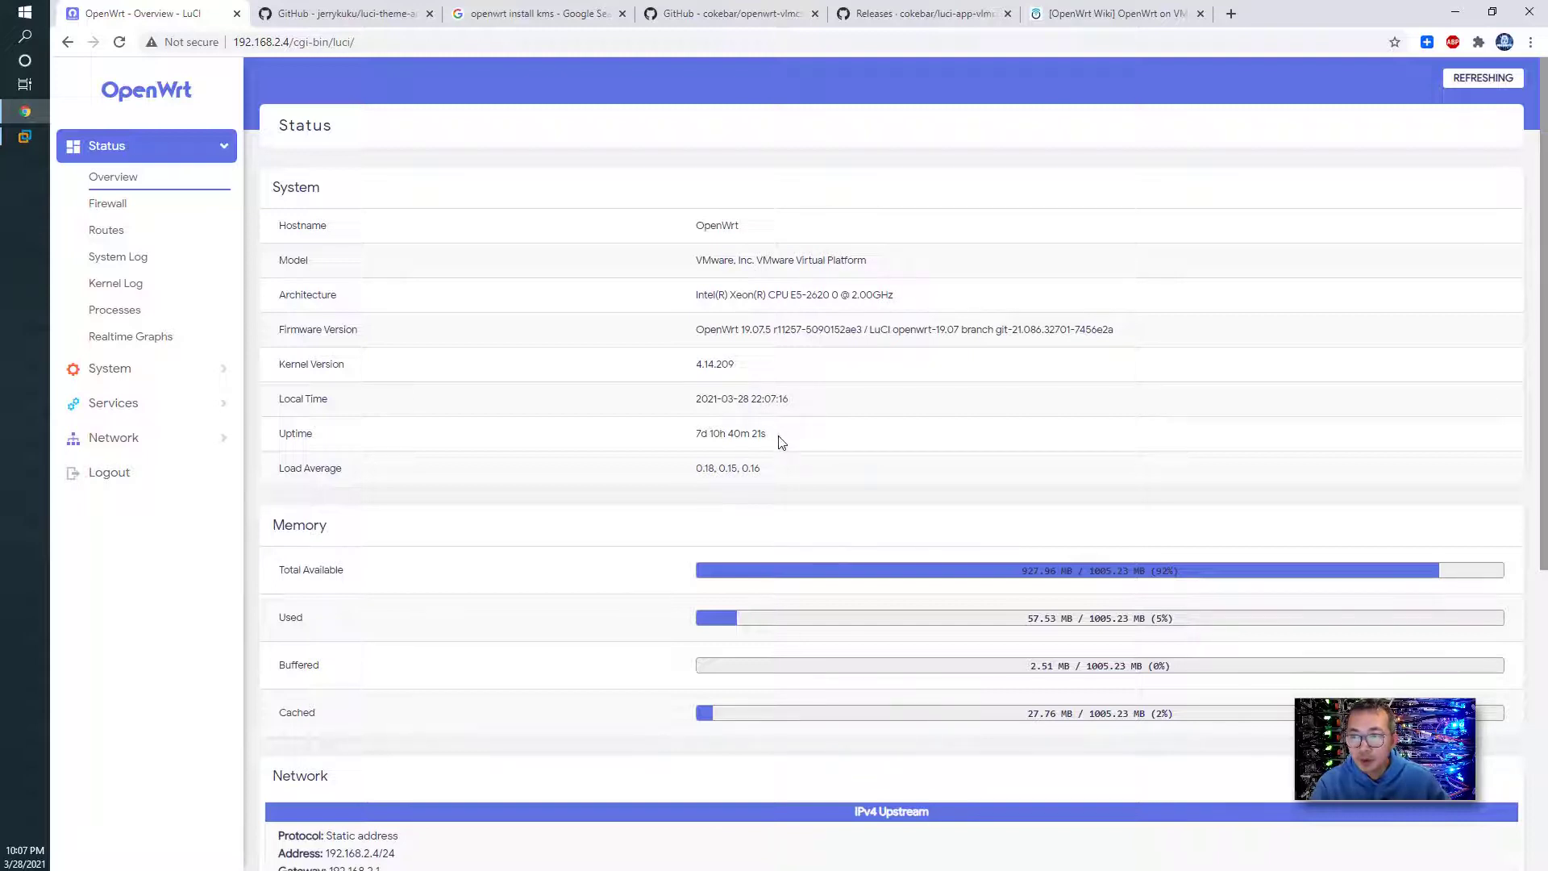
{"action": "left_click_drag", "start_coordinate": [781, 442], "coordinate": [674, 439]}
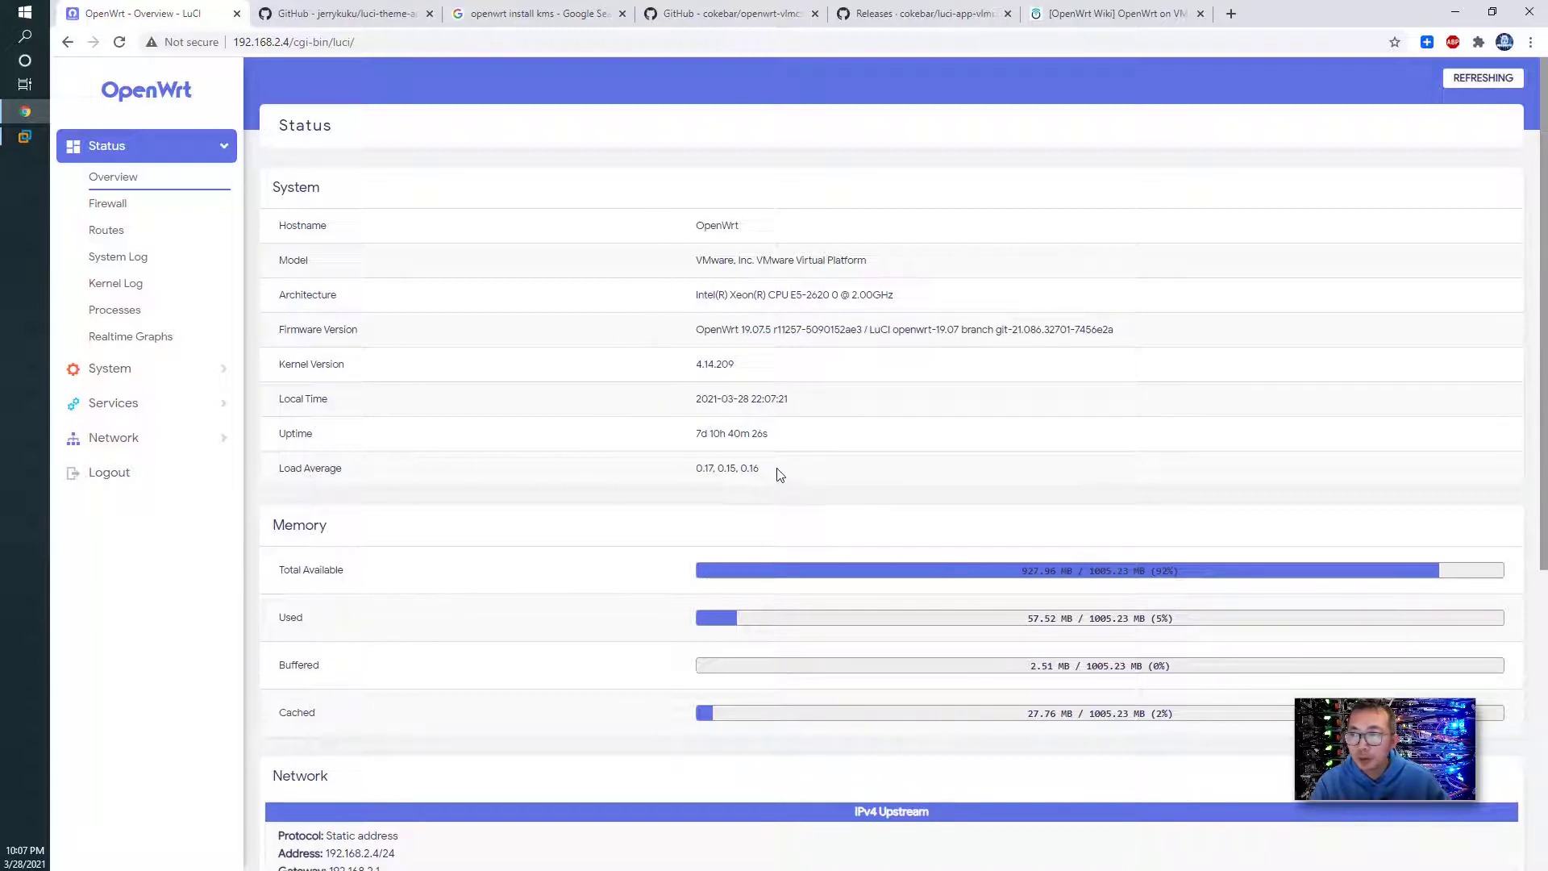
{"action": "left_click_drag", "start_coordinate": [777, 472], "coordinate": [691, 471]}
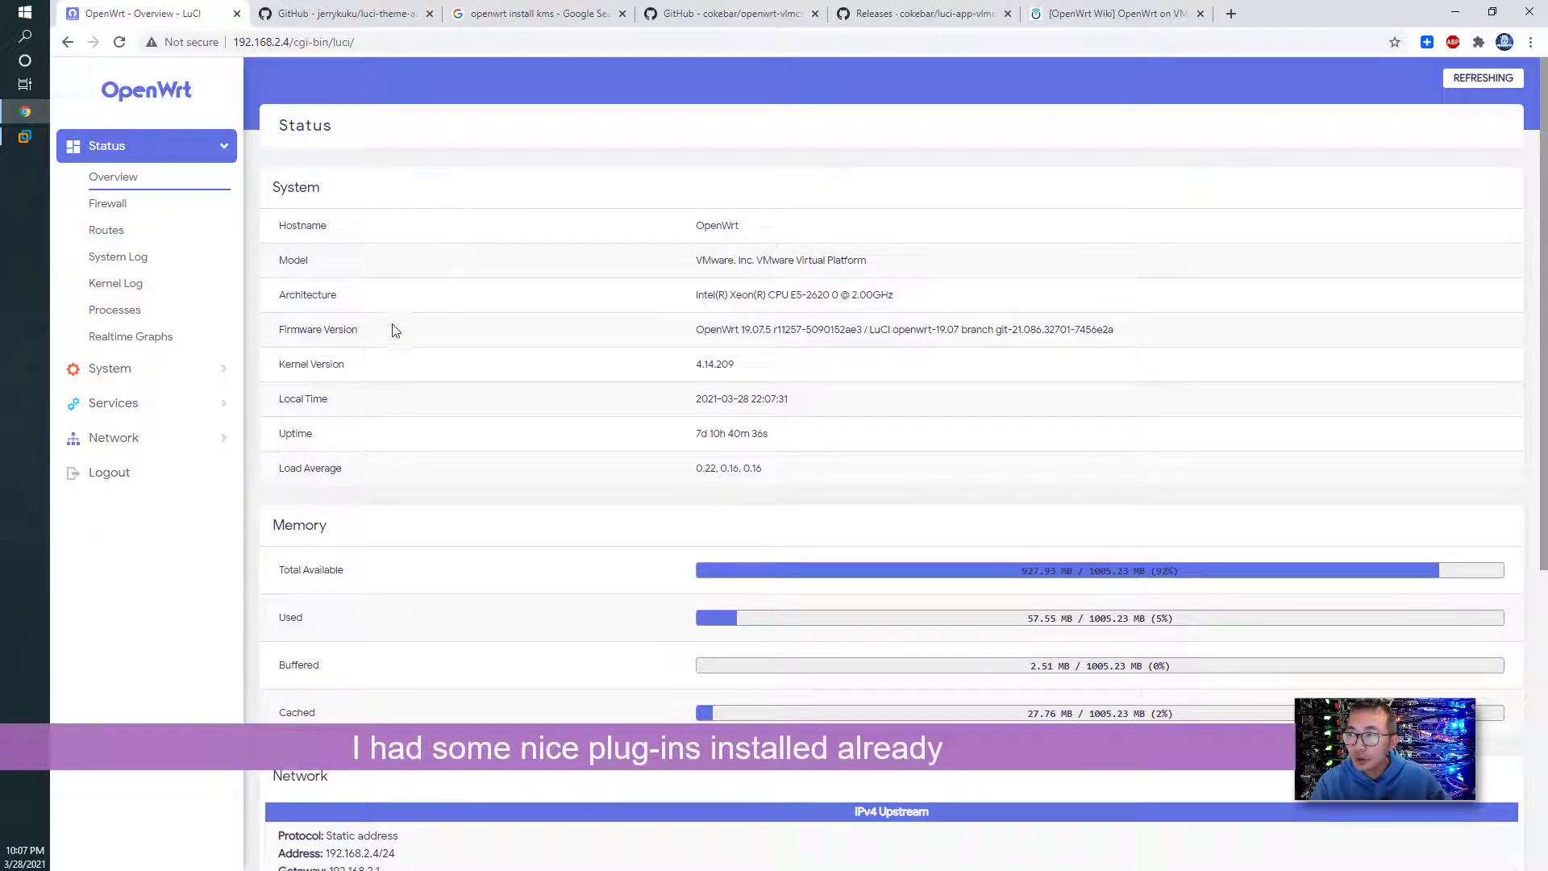
Step: View the System > System Language and Style settings, then open the Services > ttyd terminal
{"action": "left_click", "coordinate": [230, 369]}
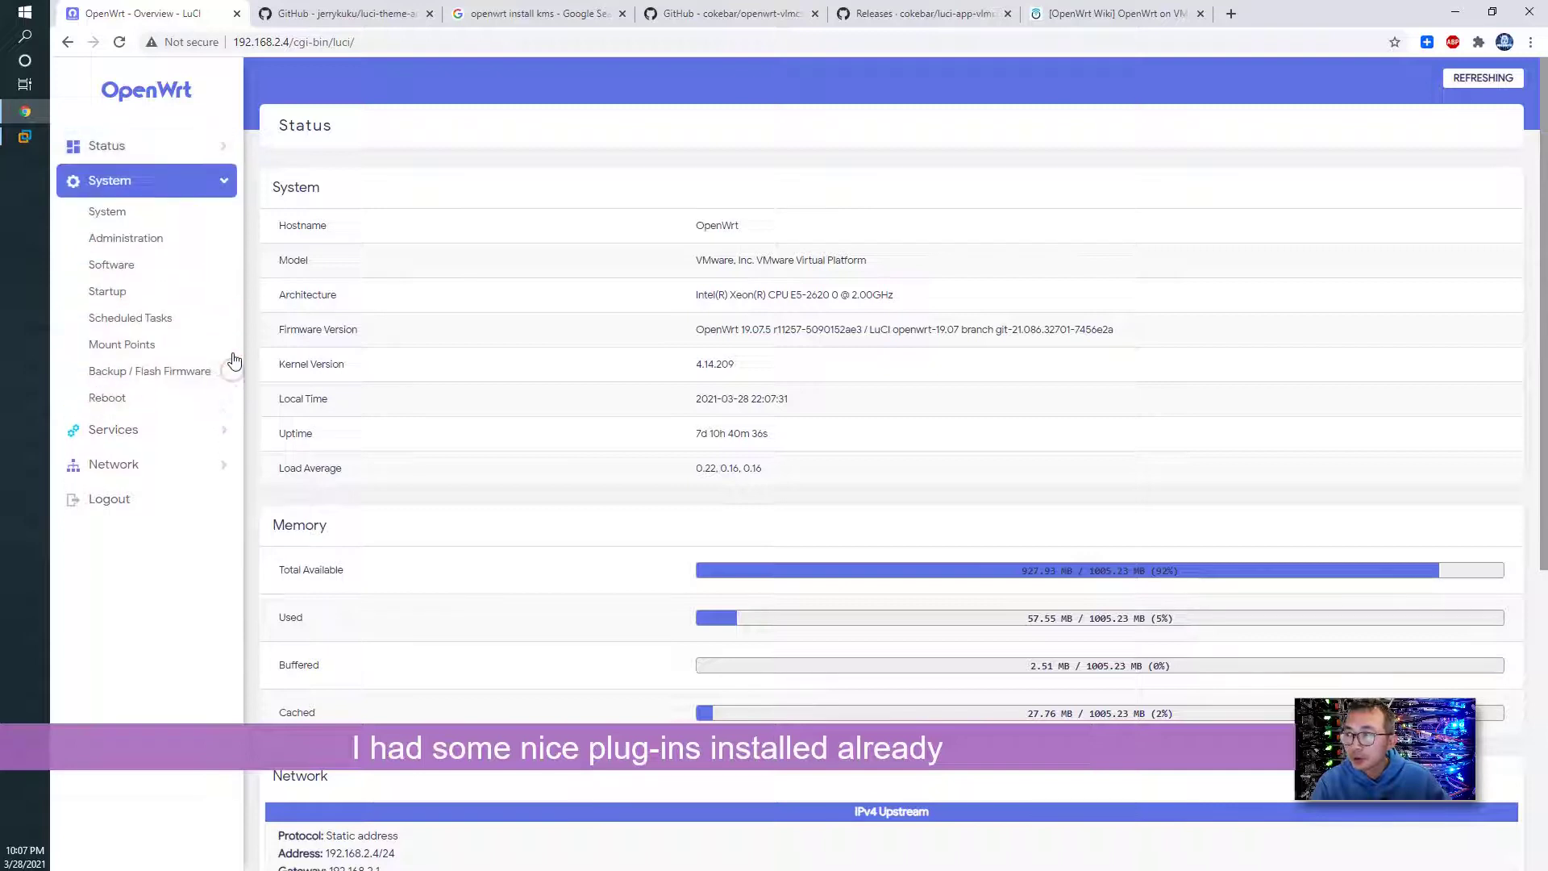
{"action": "left_click", "coordinate": [197, 212]}
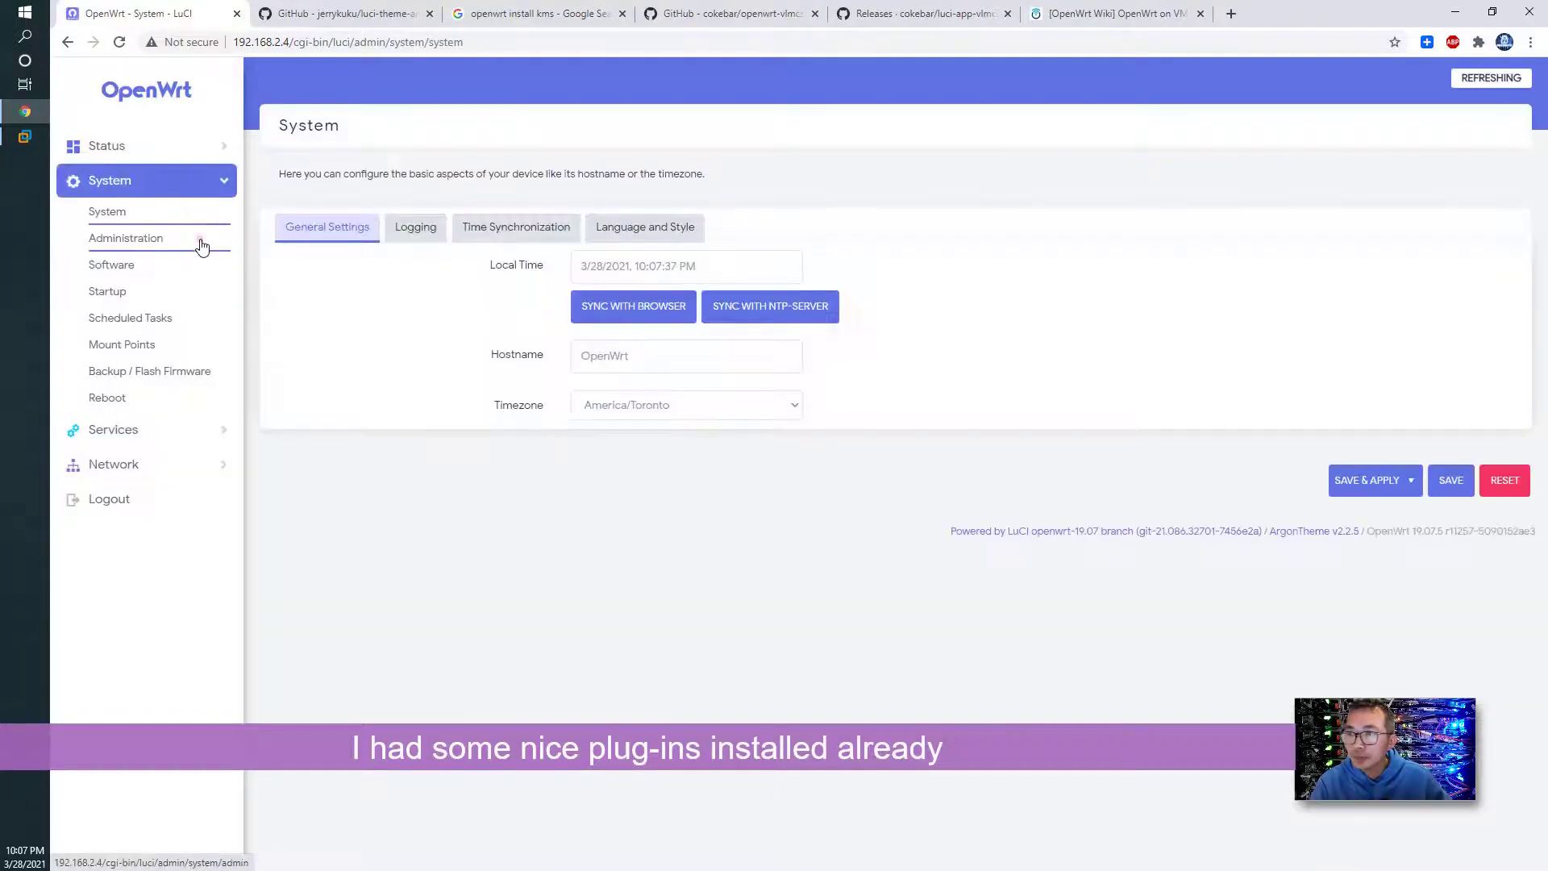
{"action": "left_click_drag", "start_coordinate": [198, 238], "coordinate": [642, 230]}
{"action": "left_click", "coordinate": [645, 228]}
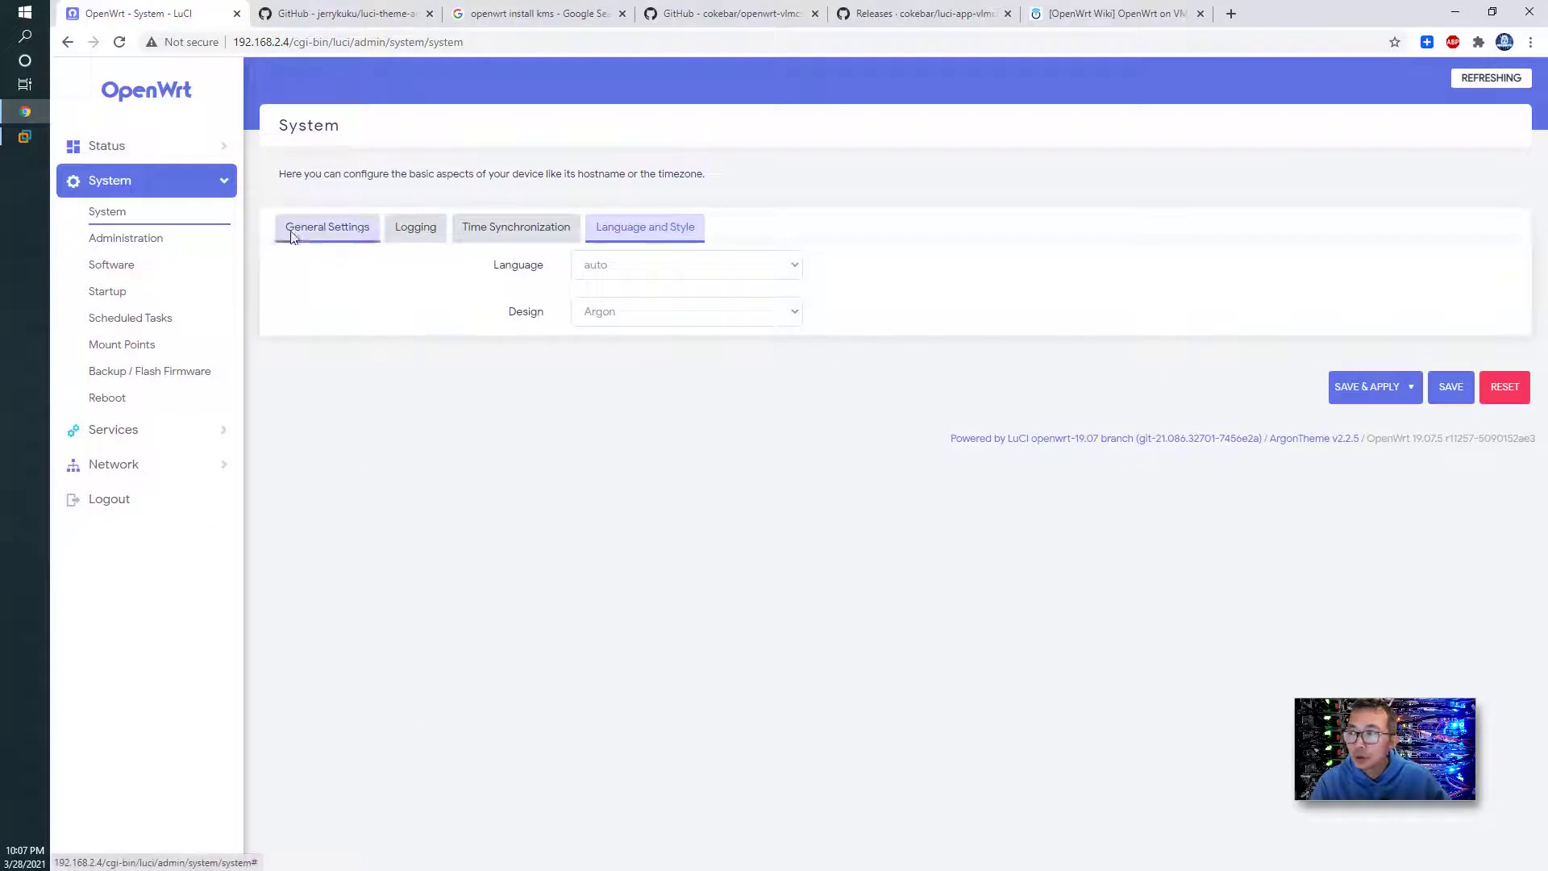
{"action": "left_click", "coordinate": [182, 430]}
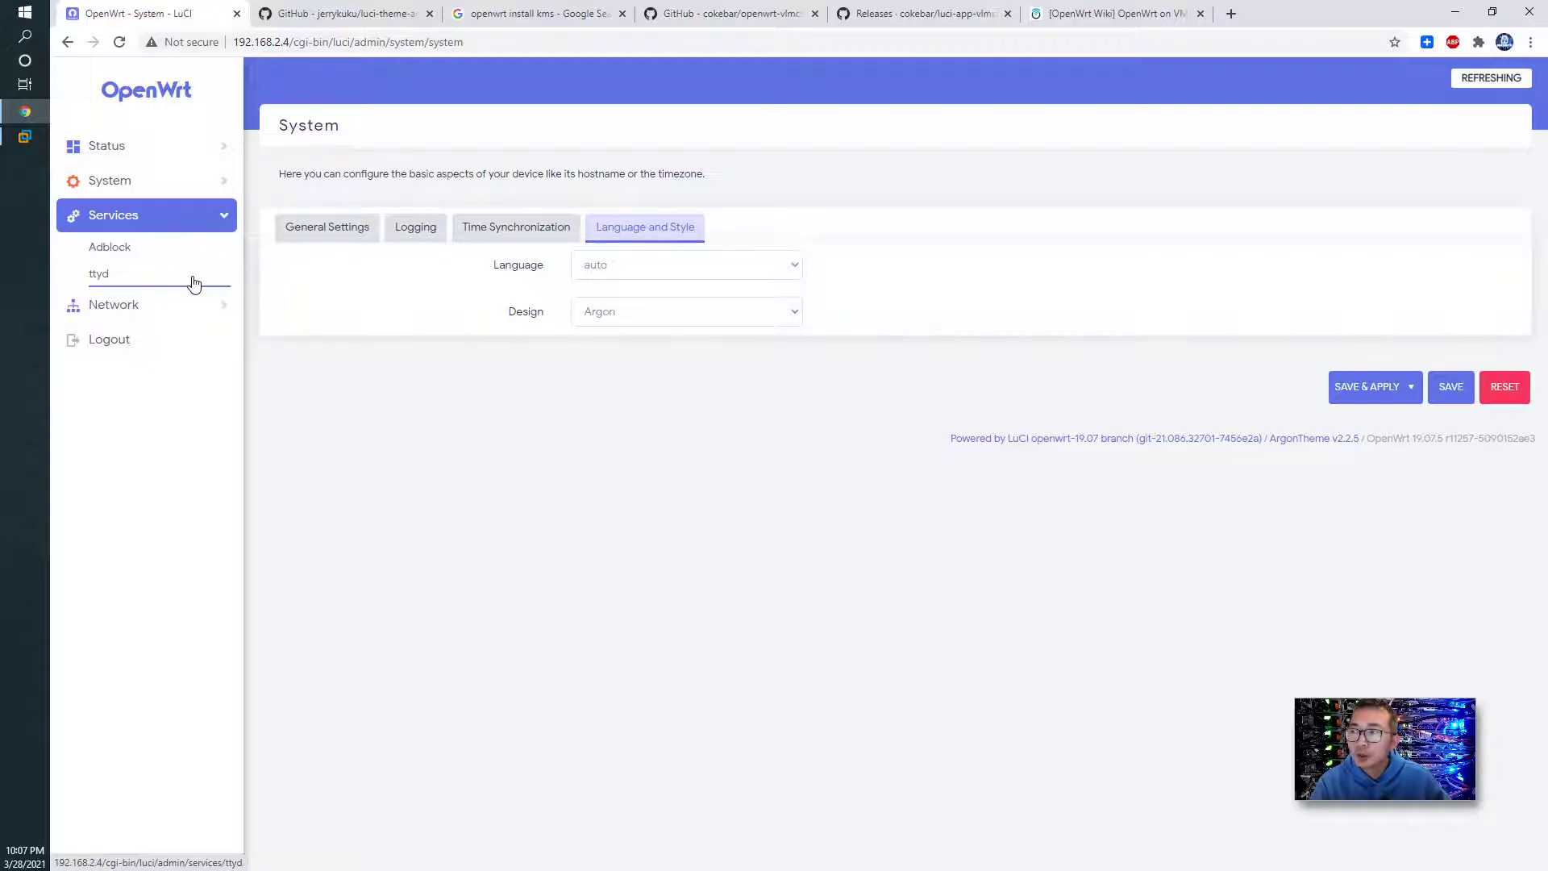
{"action": "left_click", "coordinate": [193, 282]}
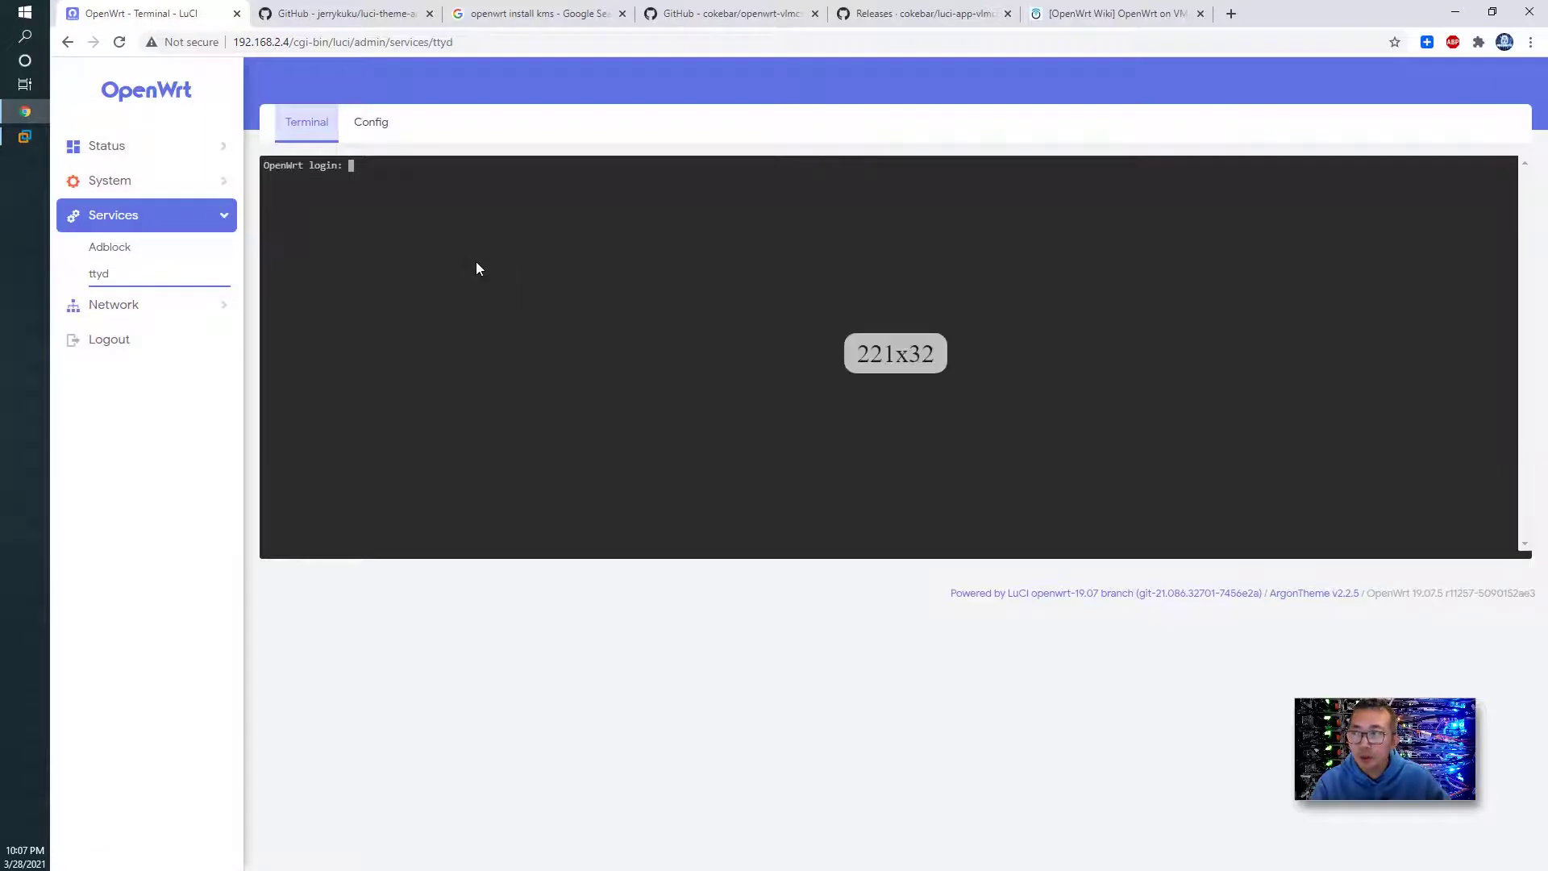
Step: In System > Software, filter for 'tt' and list the installed ttyd packages
{"action": "left_click", "coordinate": [173, 181]}
{"action": "left_click", "coordinate": [202, 277]}
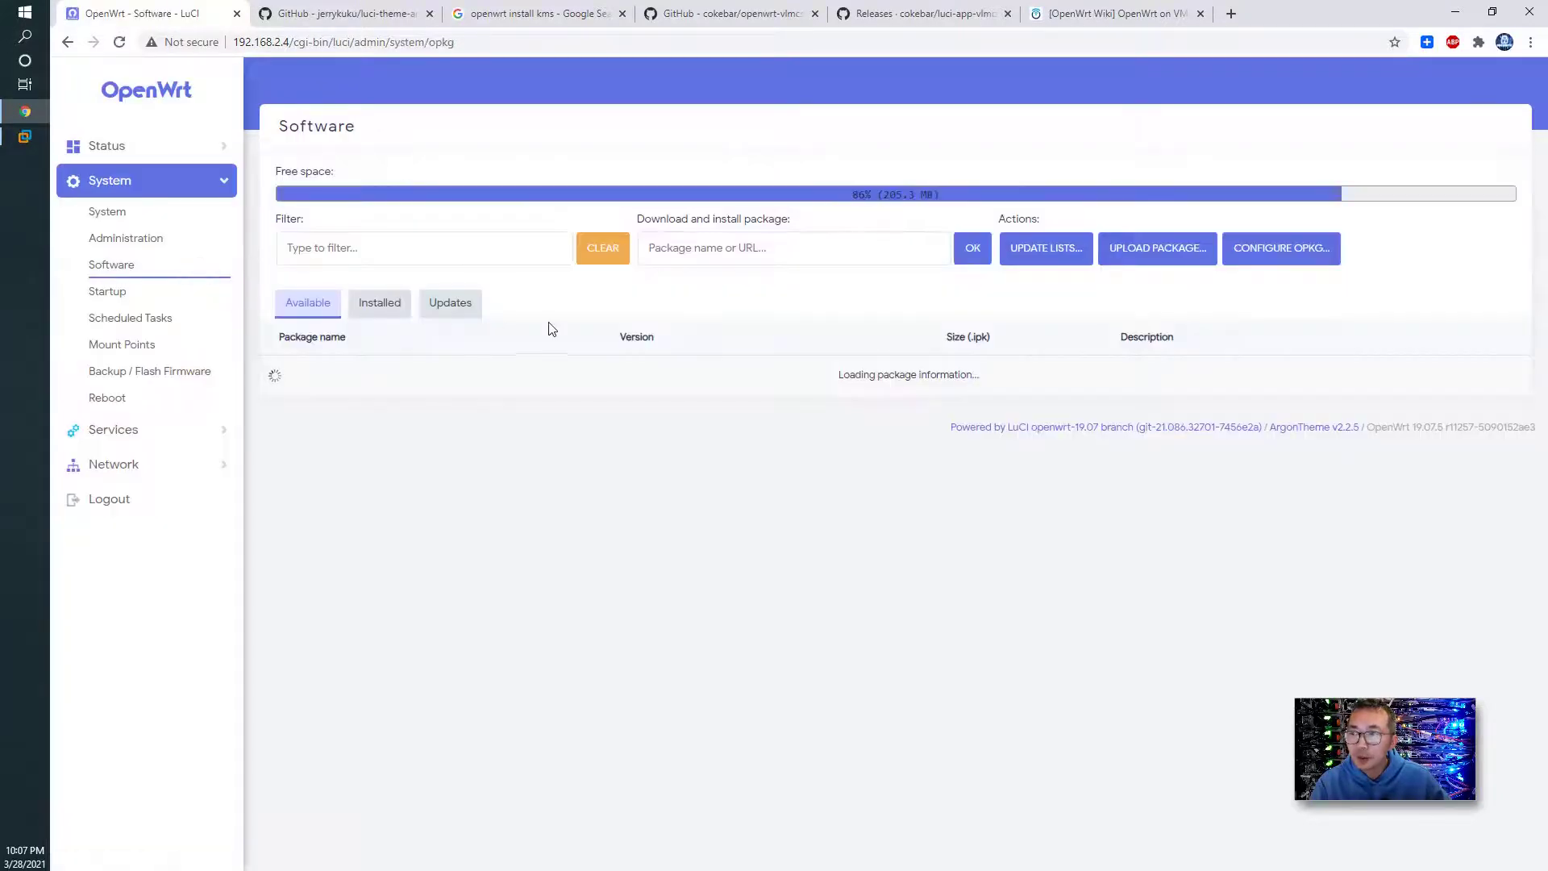
{"action": "left_click", "coordinate": [397, 246]}
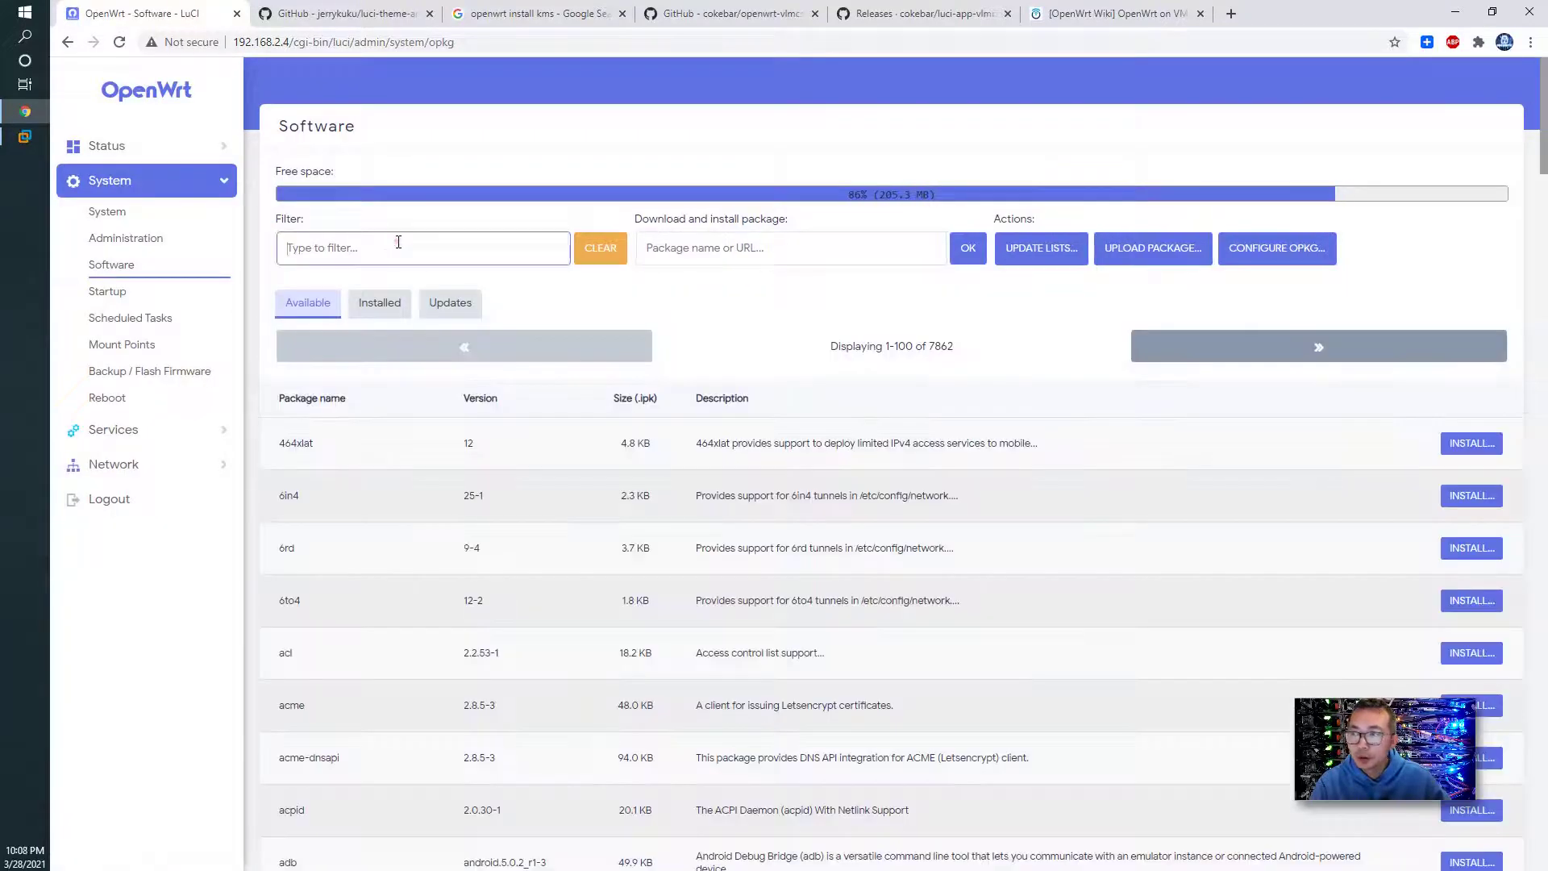
{"action": "type", "text": "ttyd"}
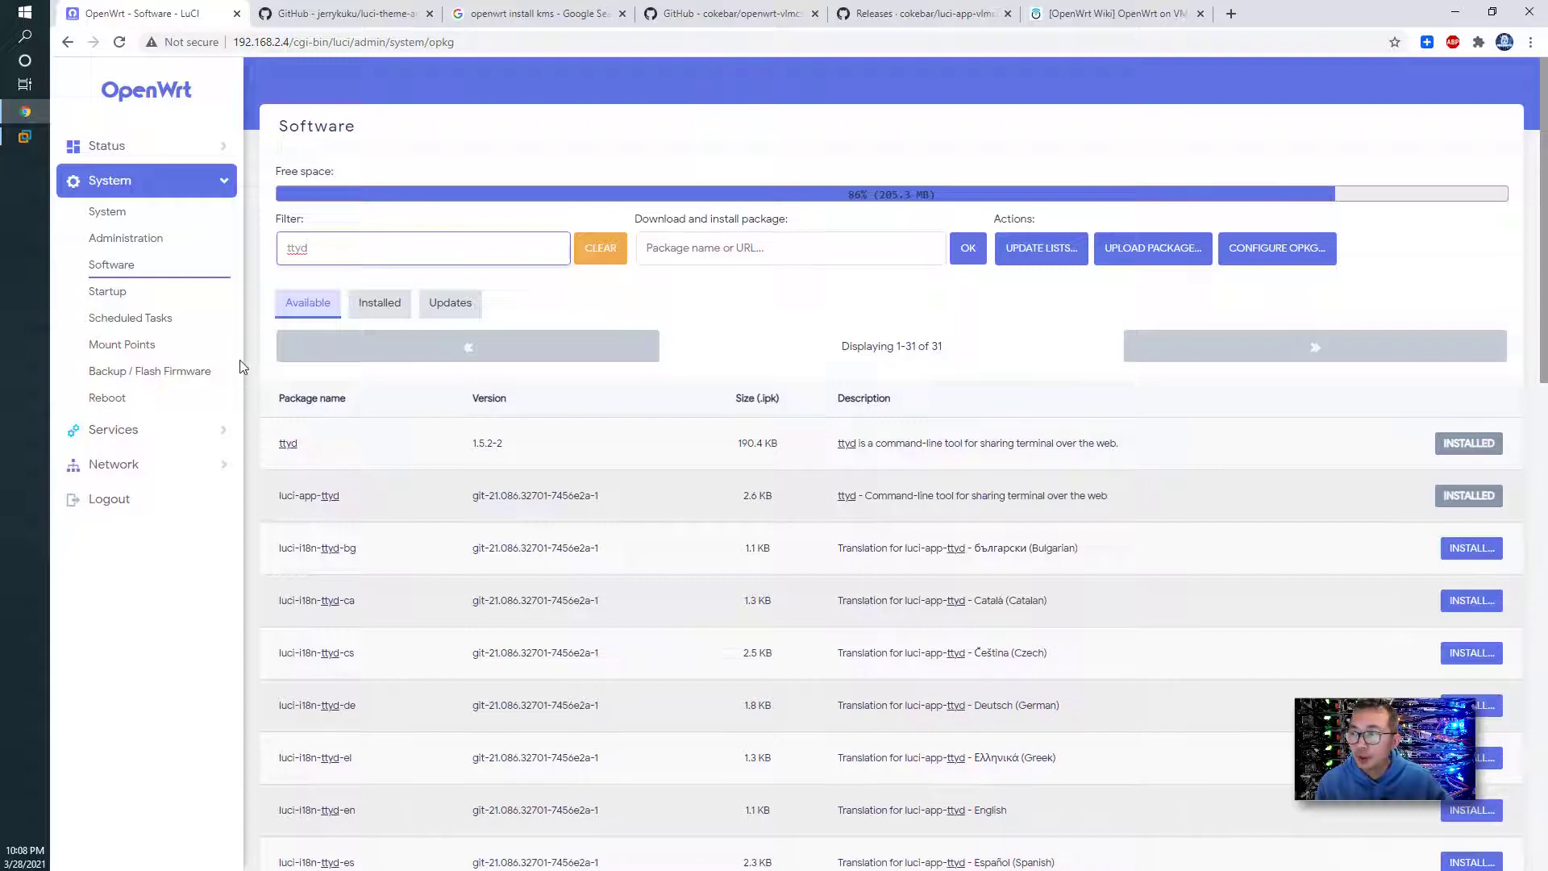
{"action": "left_click", "coordinate": [171, 436]}
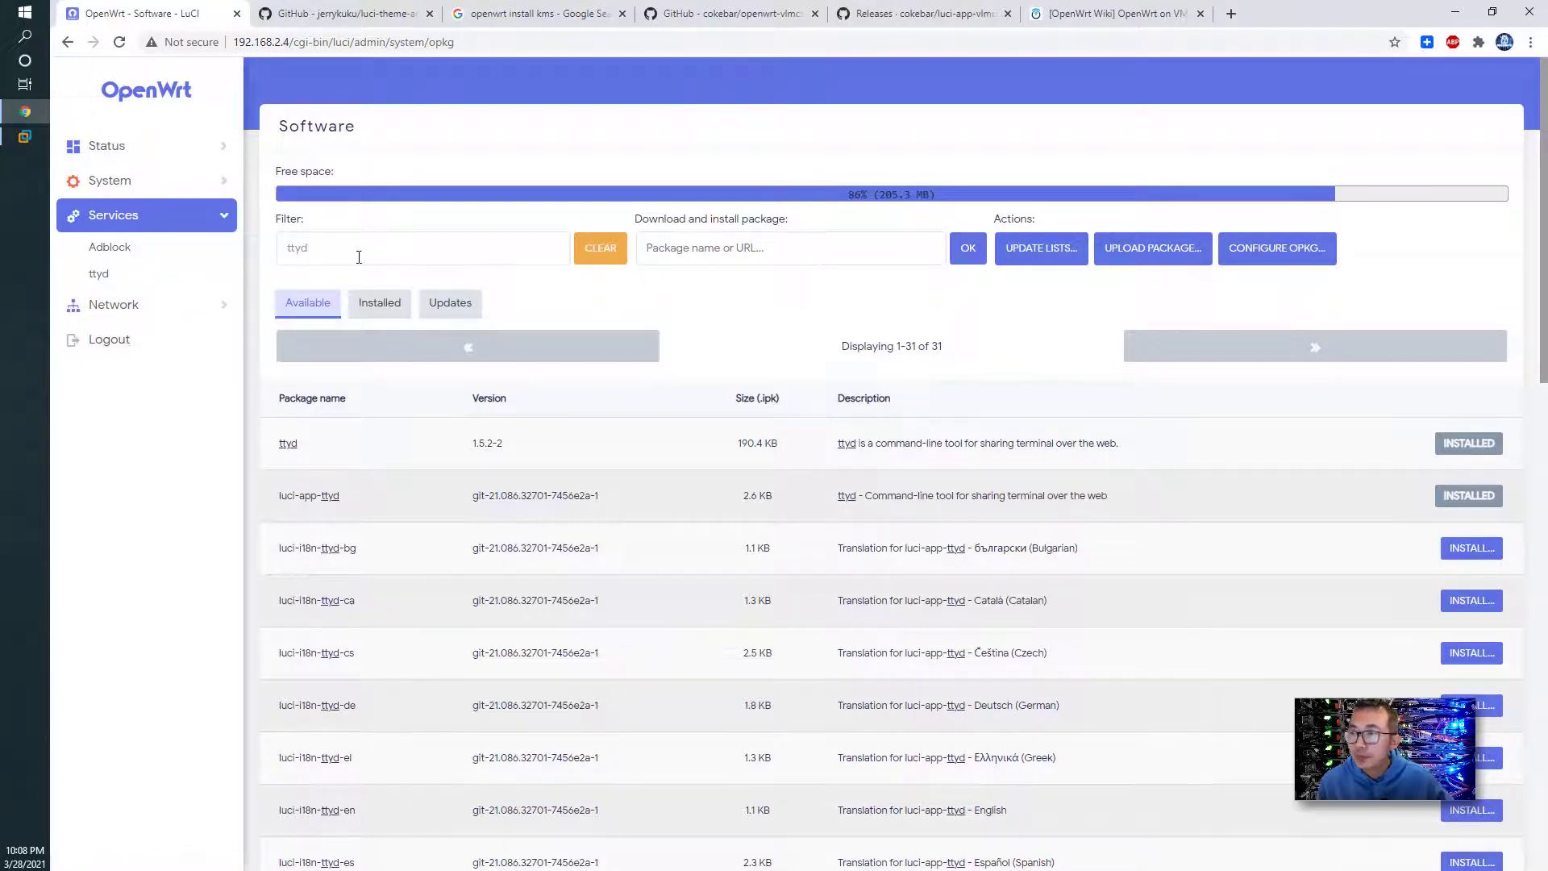
{"action": "left_click", "coordinate": [385, 293]}
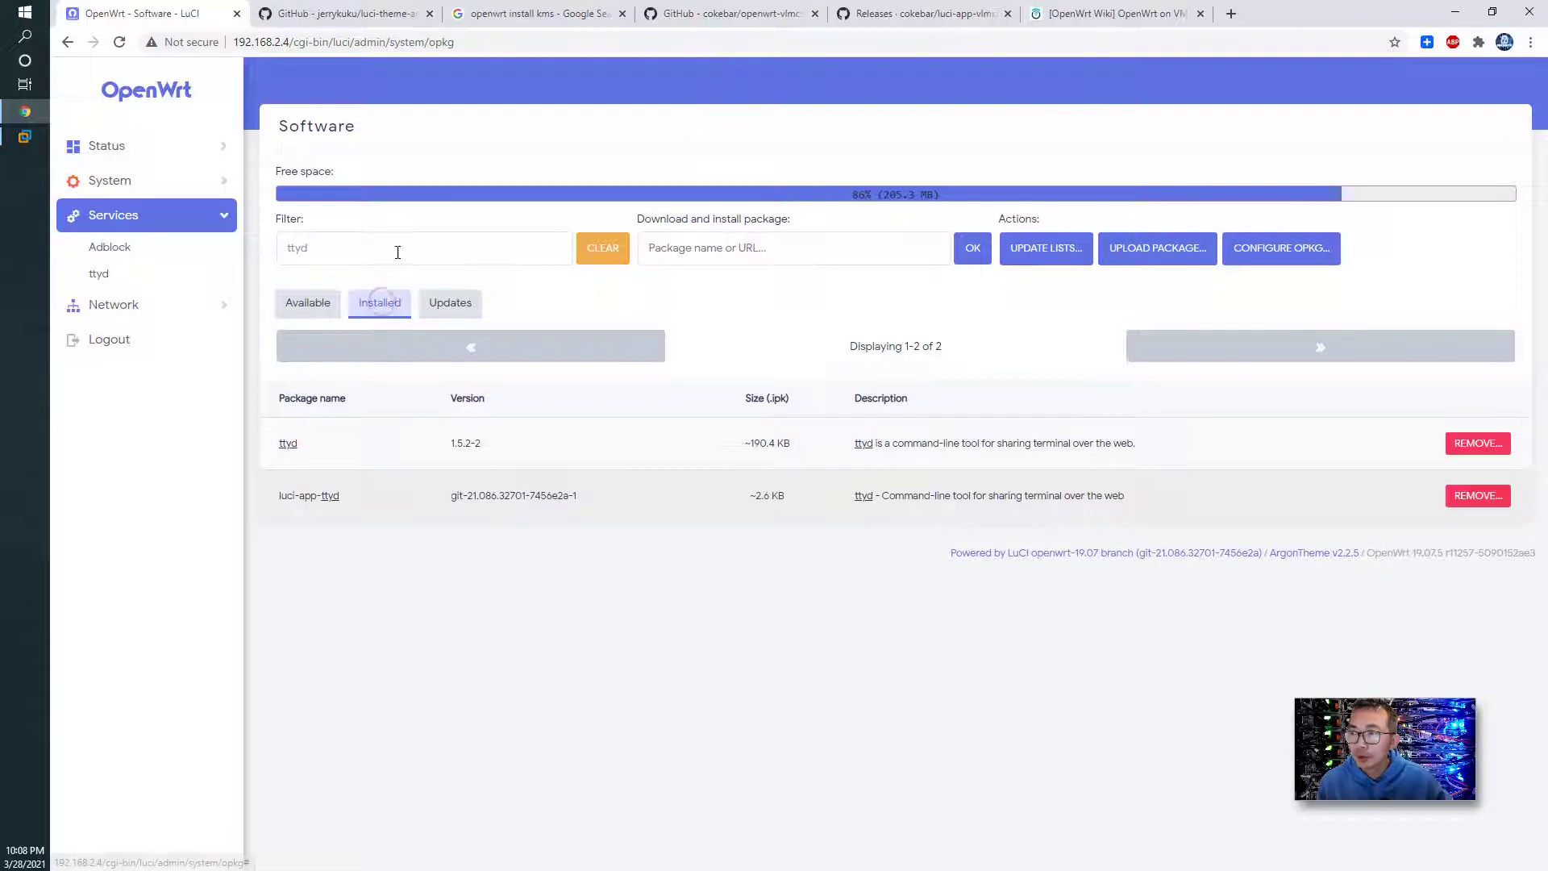
Step: Change the filter to 'ar' to confirm argon is installed, then view its GitHub page
{"action": "double_click", "coordinate": [337, 246]}
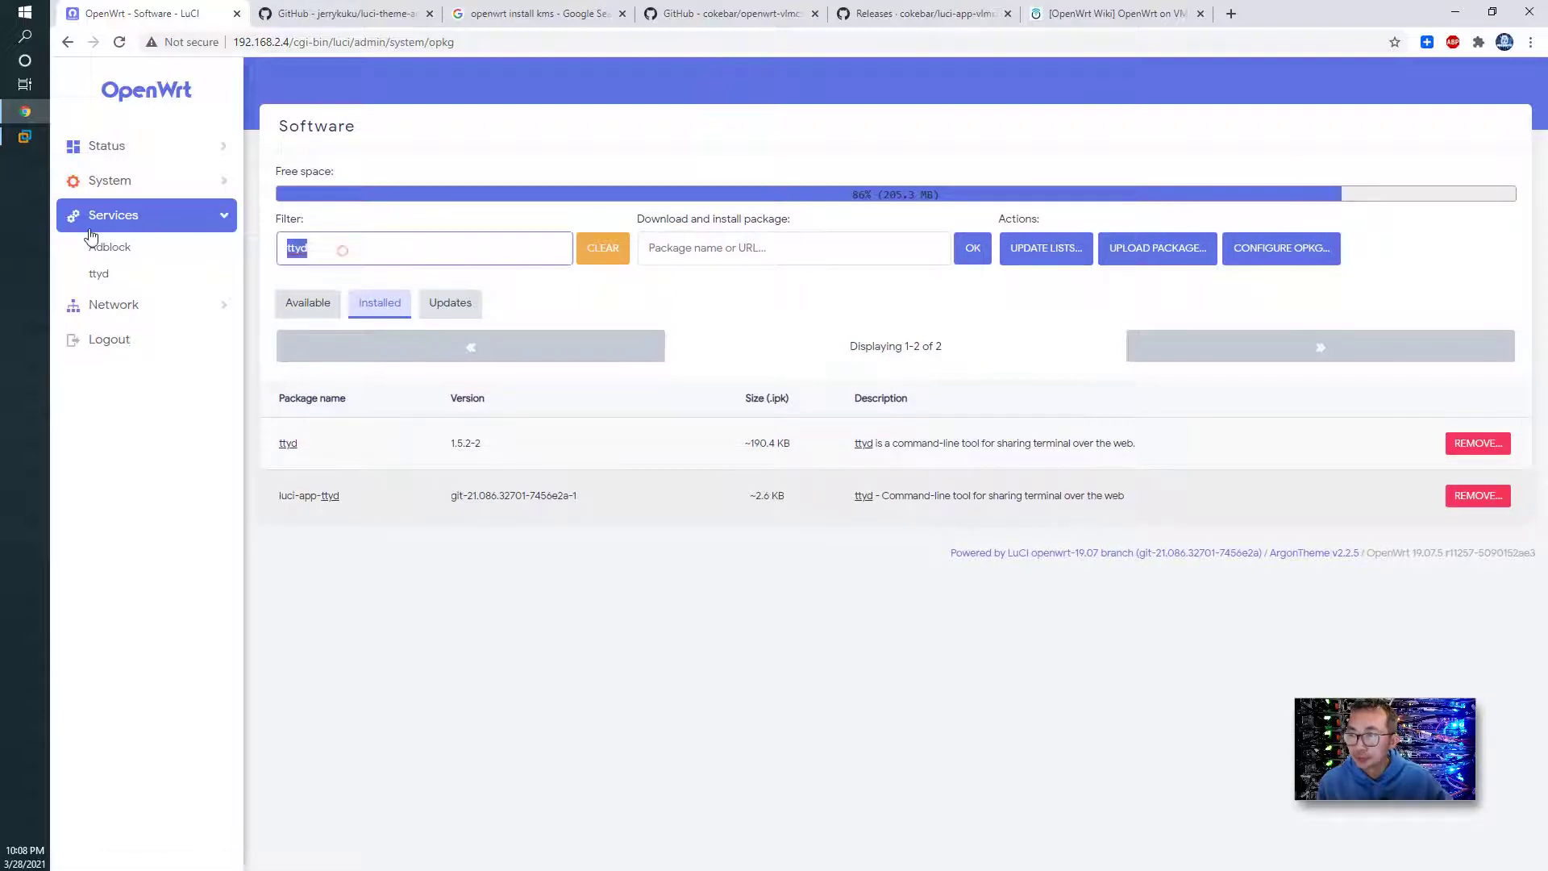
{"action": "type", "text": "argon"}
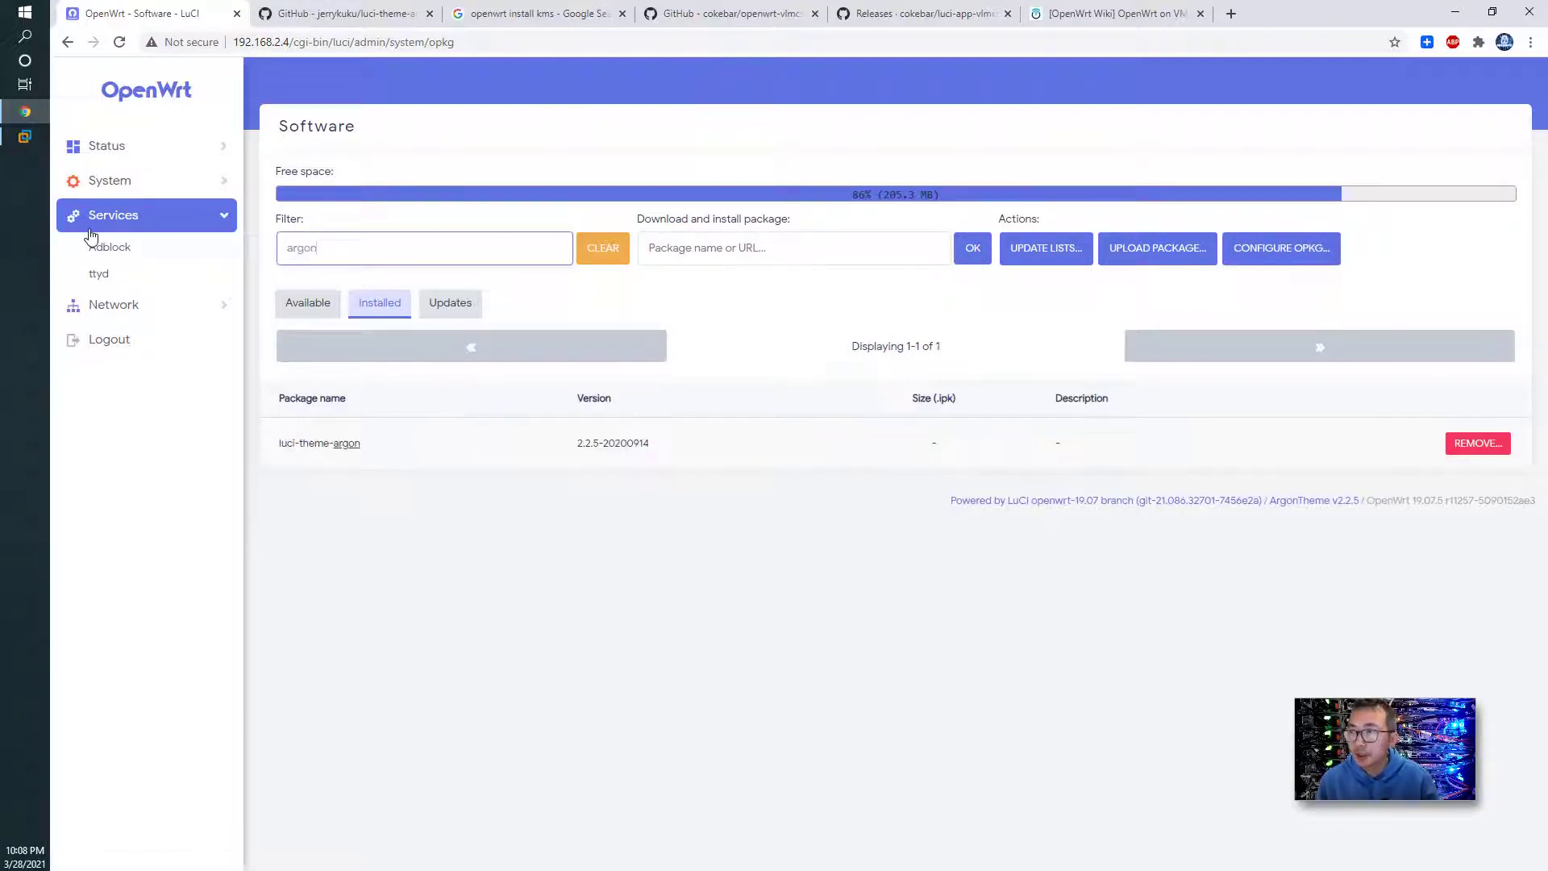
{"action": "left_click", "coordinate": [346, 13]}
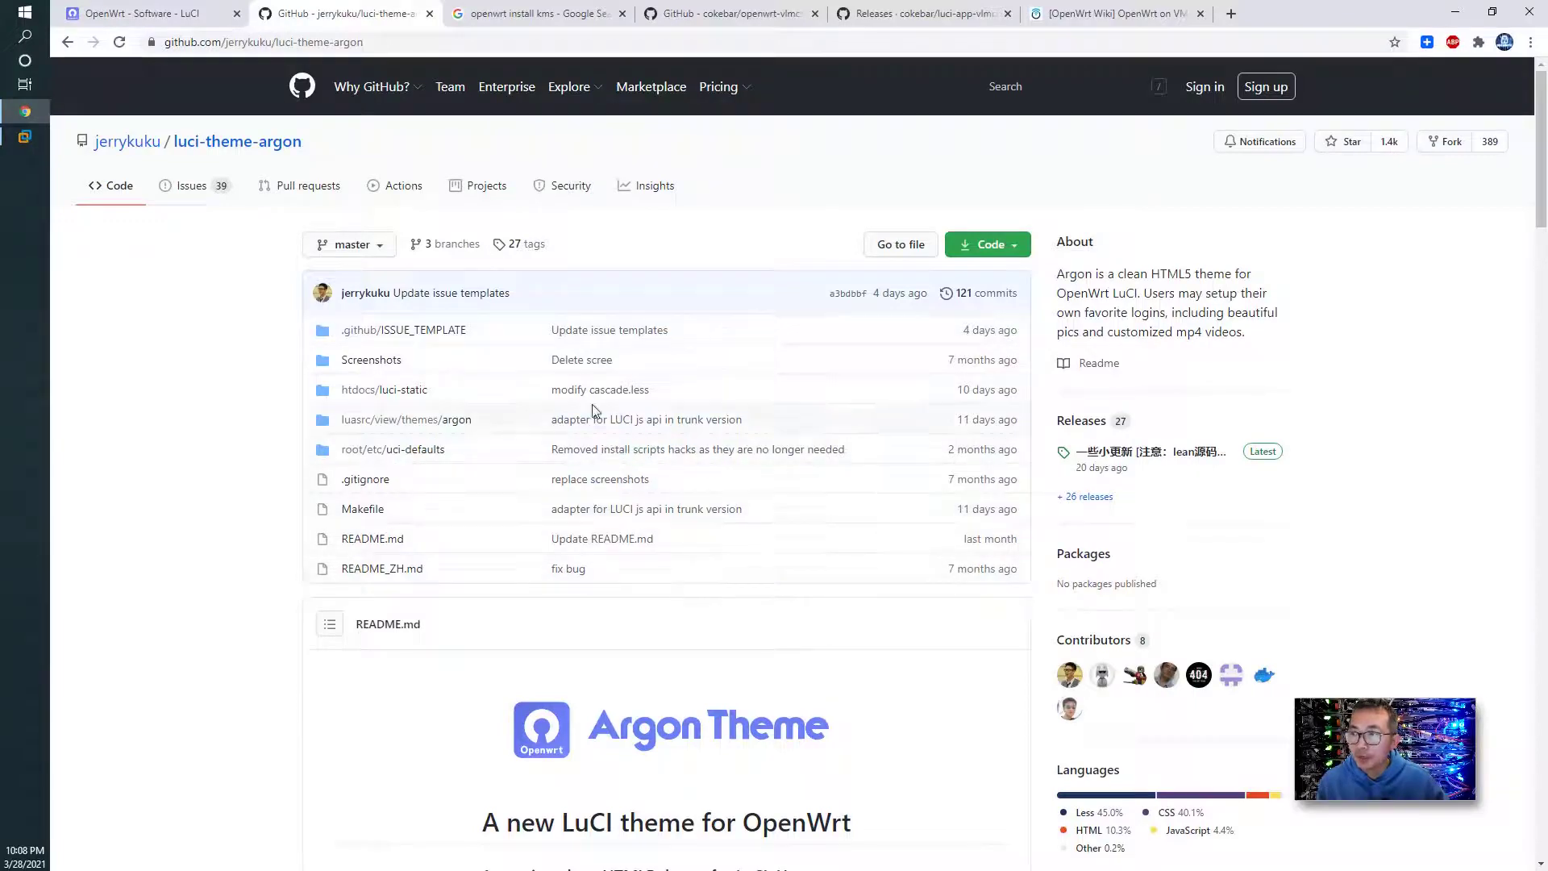
Step: Scroll the argon README to How to Install and select the three 19.07 commands
{"action": "scroll", "coordinate": [516, 415], "scroll_direction": "down", "scroll_amount": 8}
{"action": "scroll", "coordinate": [531, 560], "scroll_direction": "down", "scroll_amount": 20}
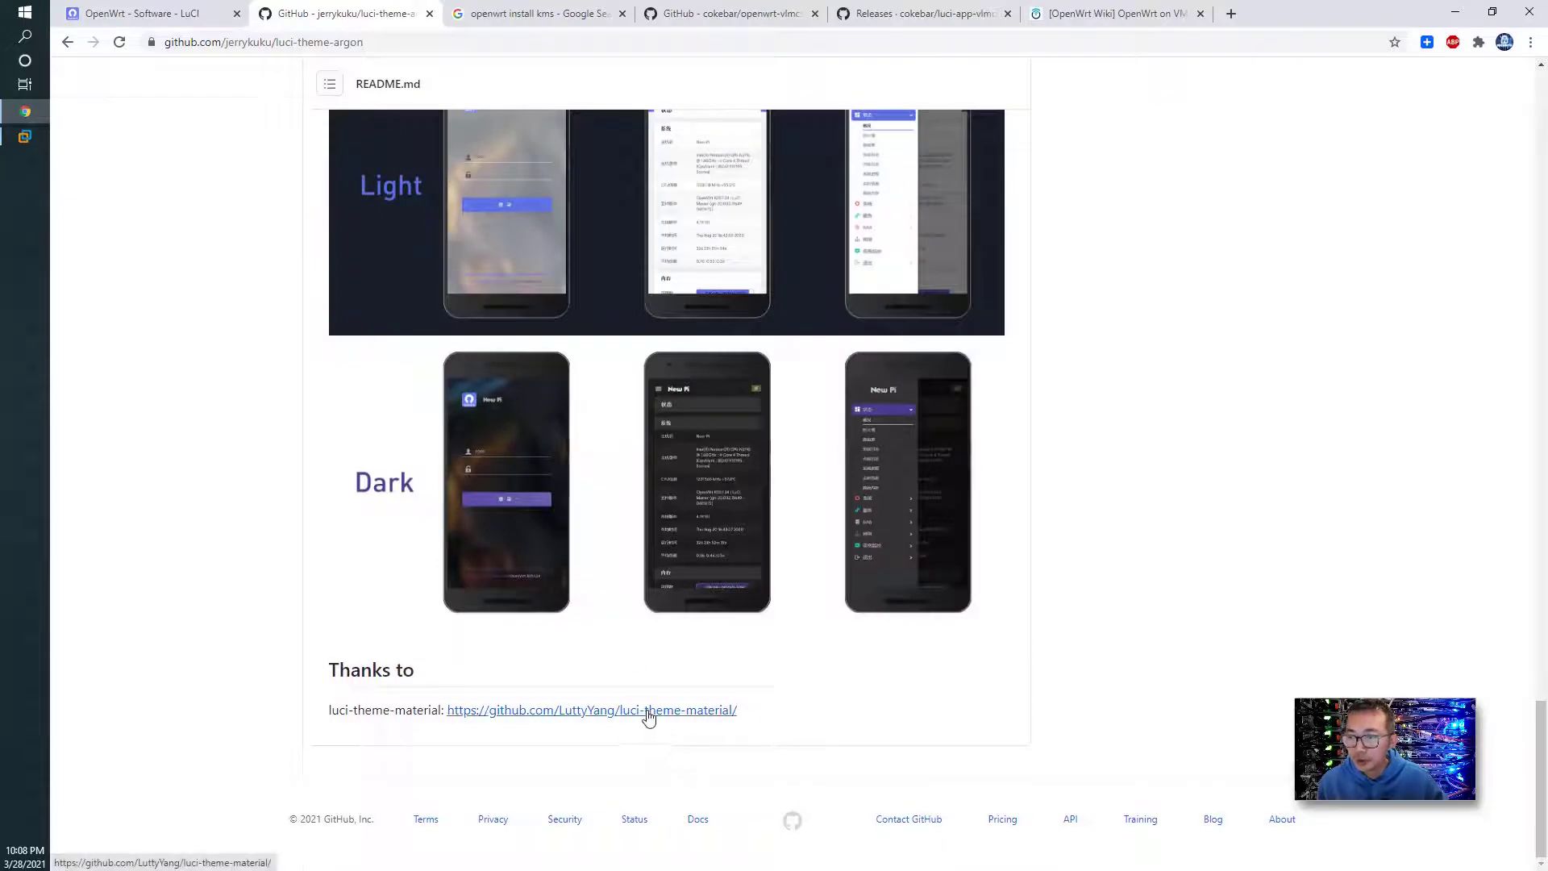
{"action": "scroll", "coordinate": [647, 715], "scroll_direction": "up", "scroll_amount": 6}
{"action": "scroll", "coordinate": [647, 715], "scroll_direction": "up", "scroll_amount": 5}
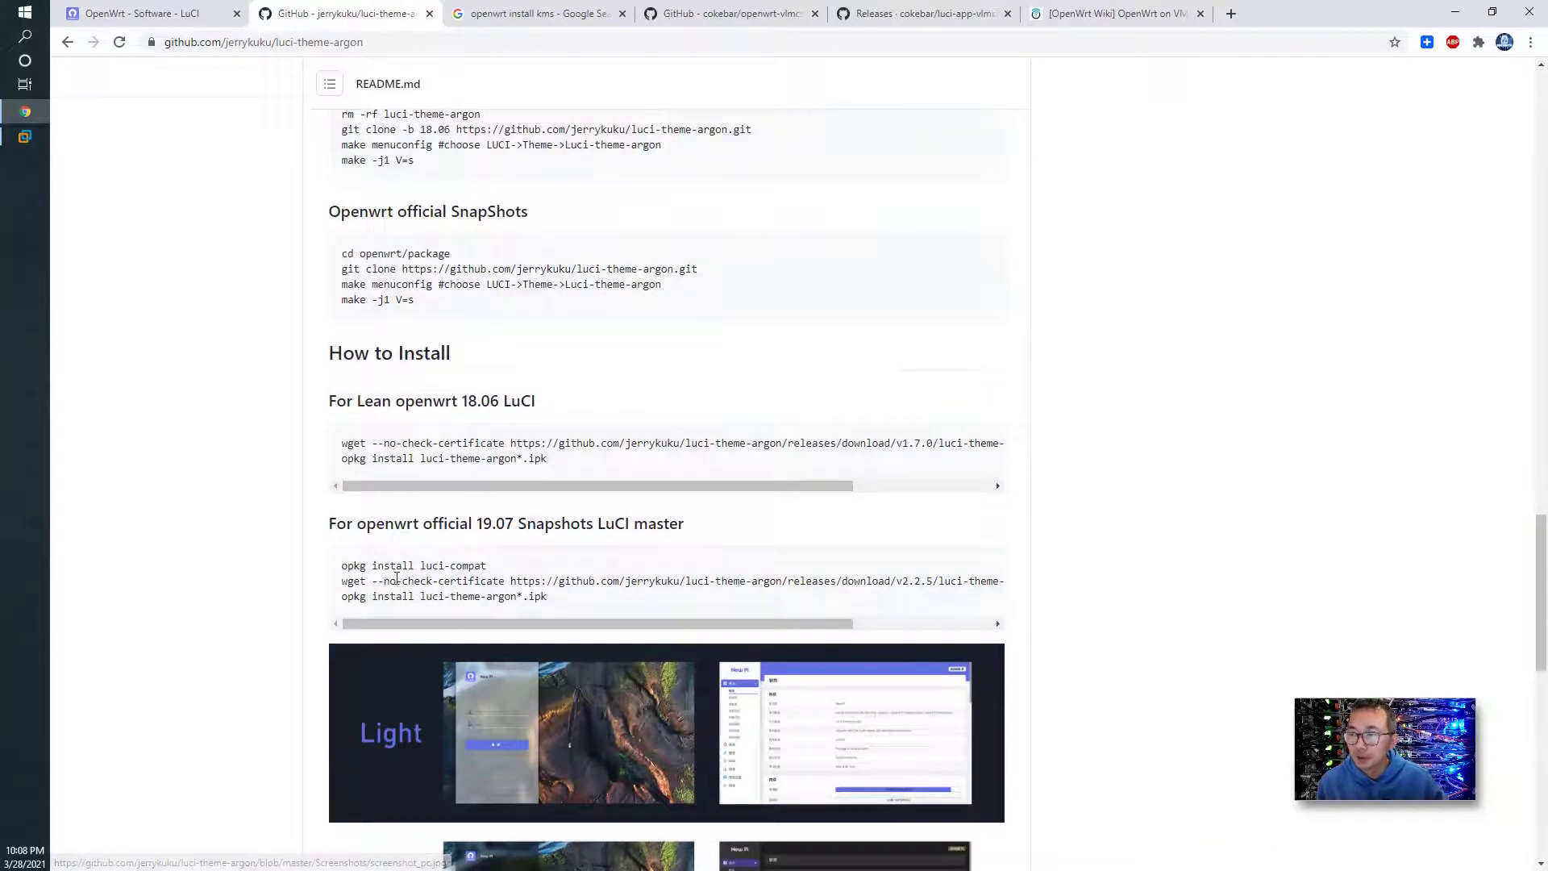
{"action": "left_click_drag", "start_coordinate": [337, 566], "coordinate": [568, 603]}
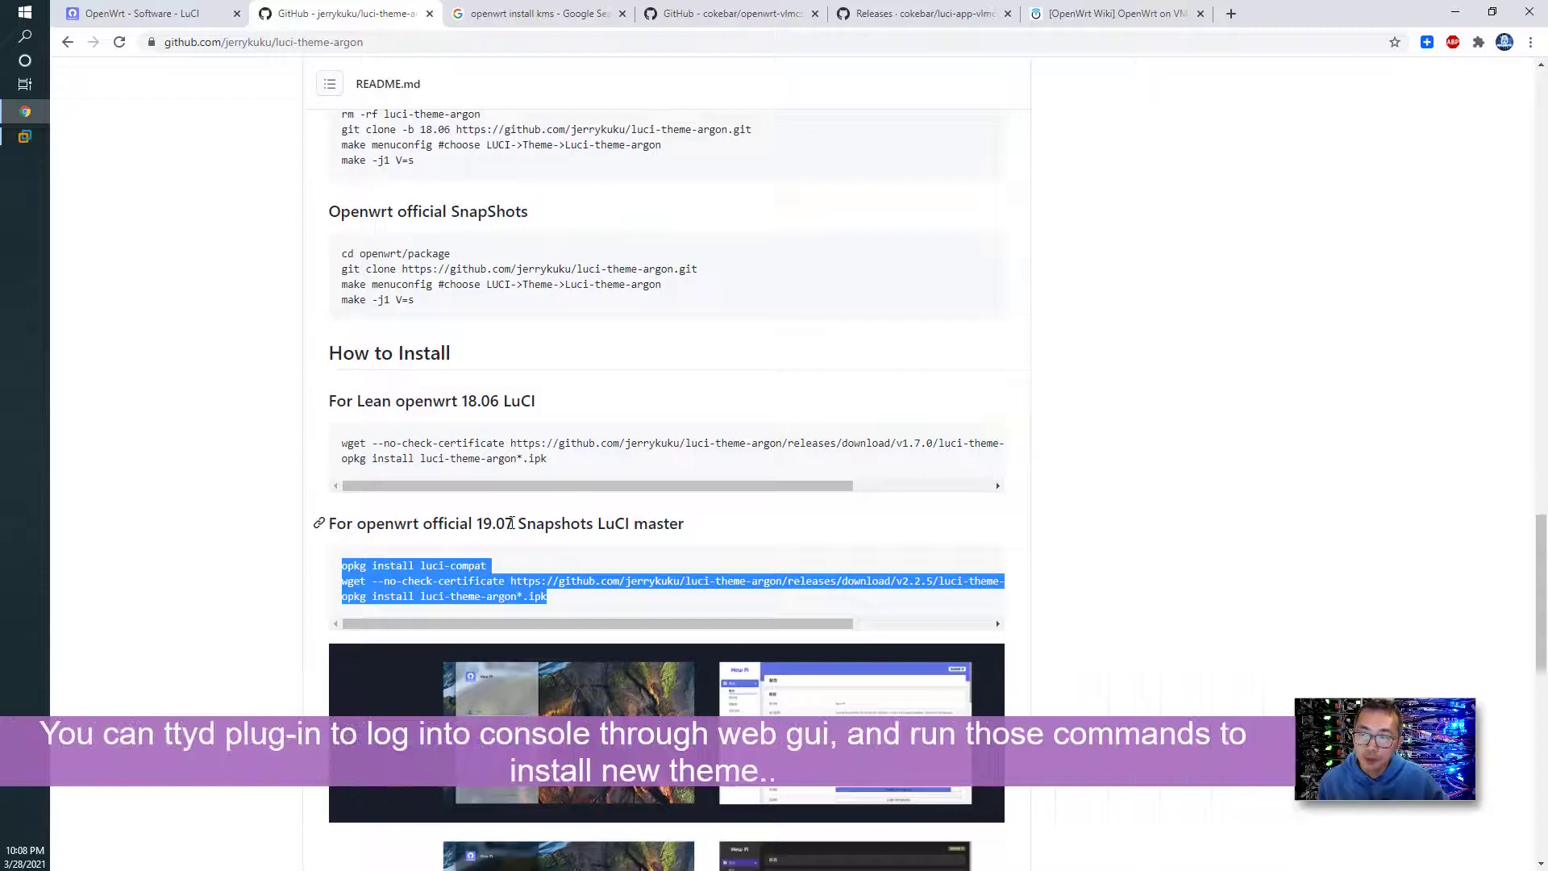
{"action": "left_click", "coordinate": [488, 558]}
Step: Open Services > ttyd in the router tab, then return to the GitHub page
{"action": "left_click", "coordinate": [160, 12]}
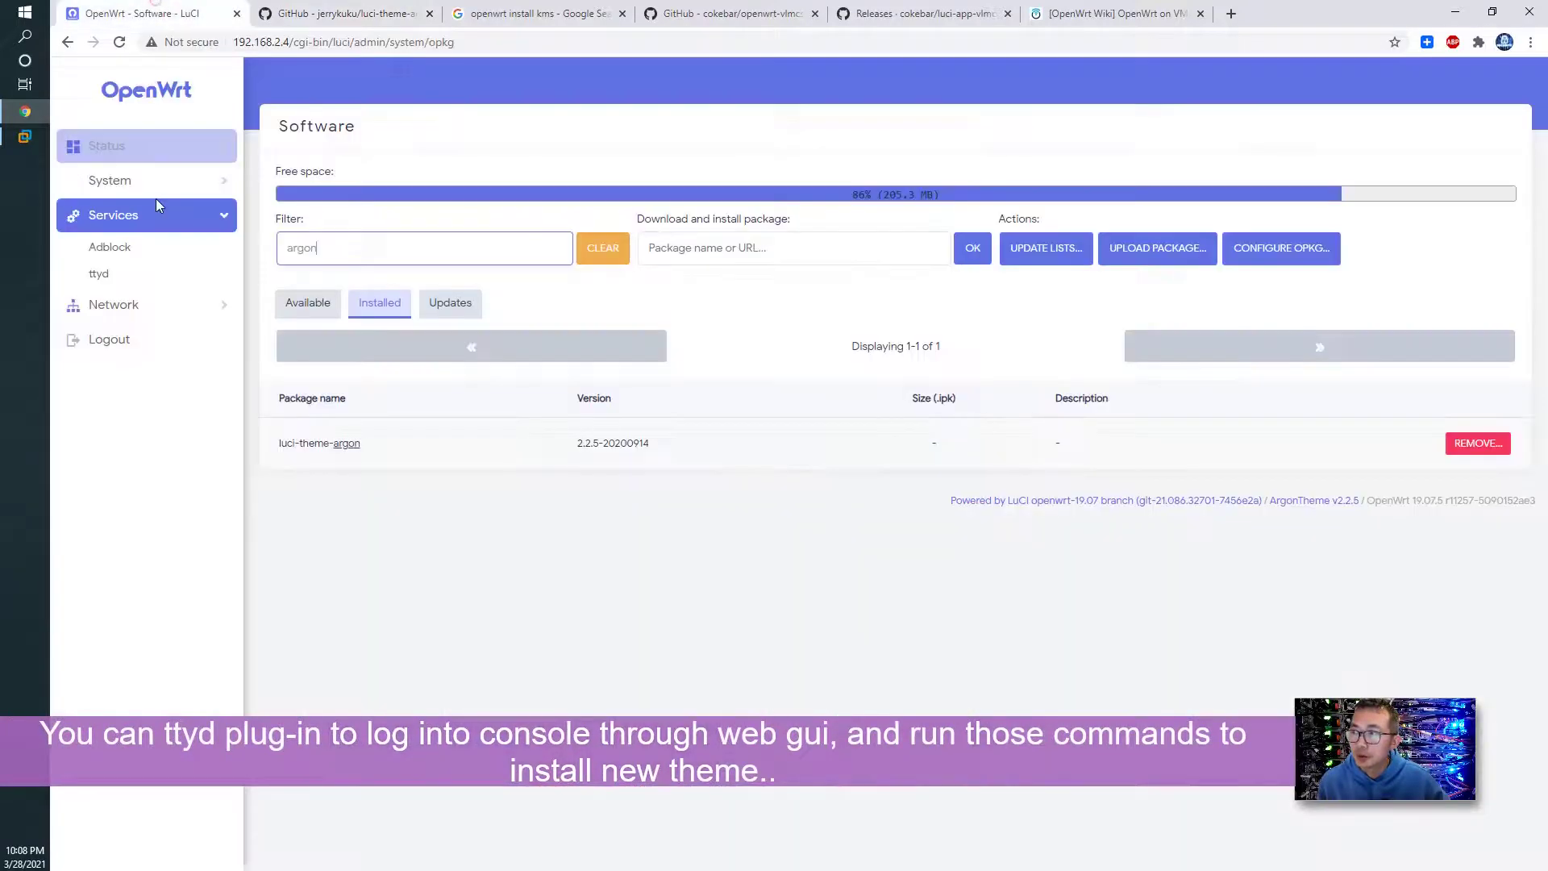
{"action": "left_click", "coordinate": [137, 275]}
{"action": "left_click", "coordinate": [343, 12]}
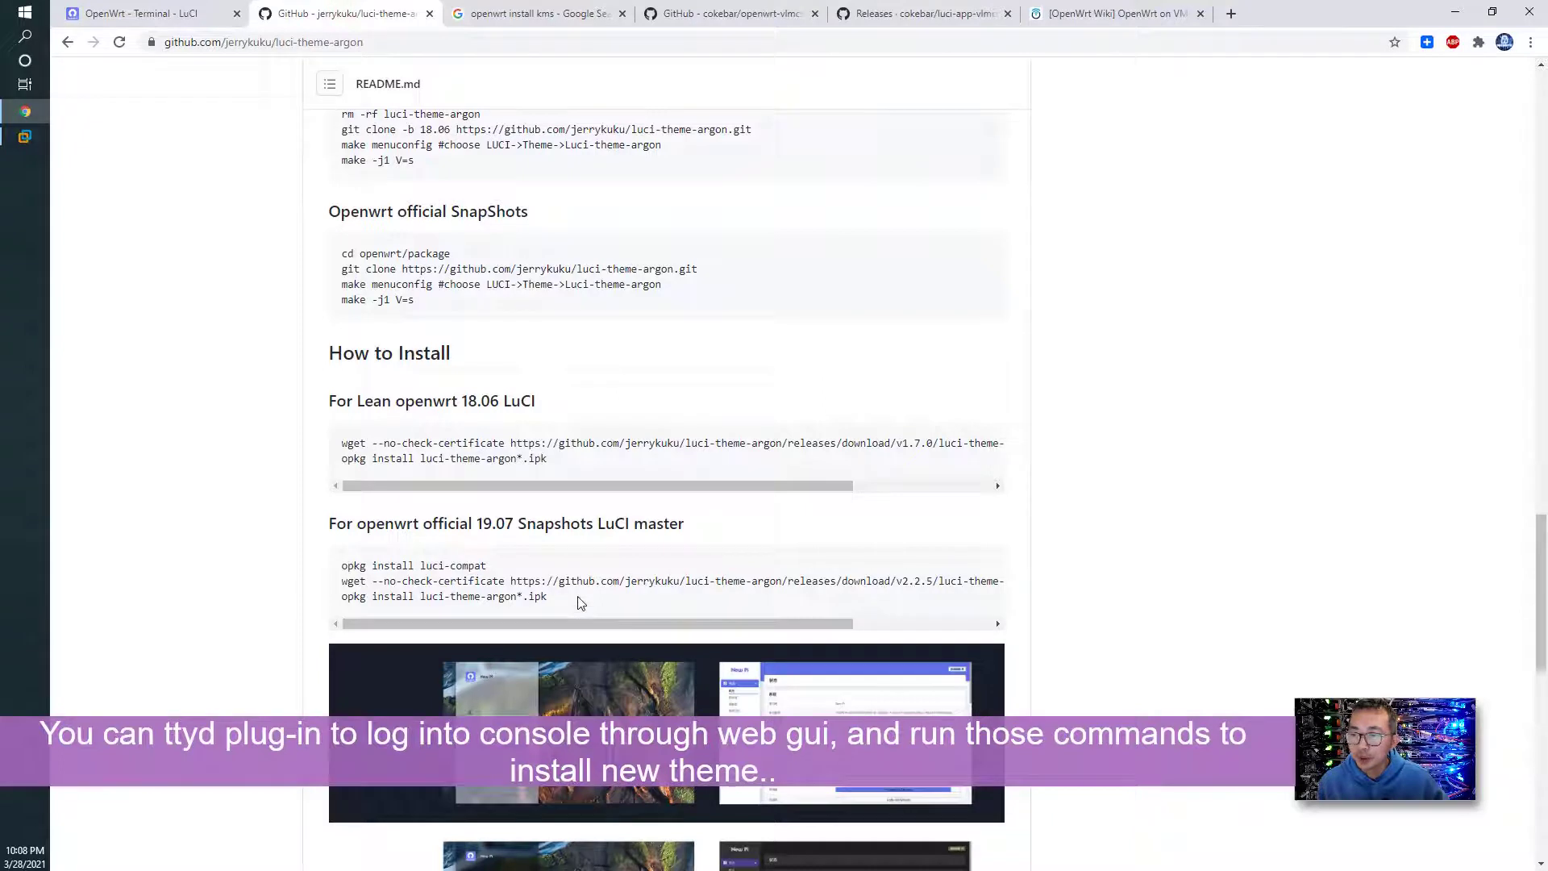
Step: Log in to the ttyd web terminal as root and type ls
{"action": "left_click", "coordinate": [145, 13]}
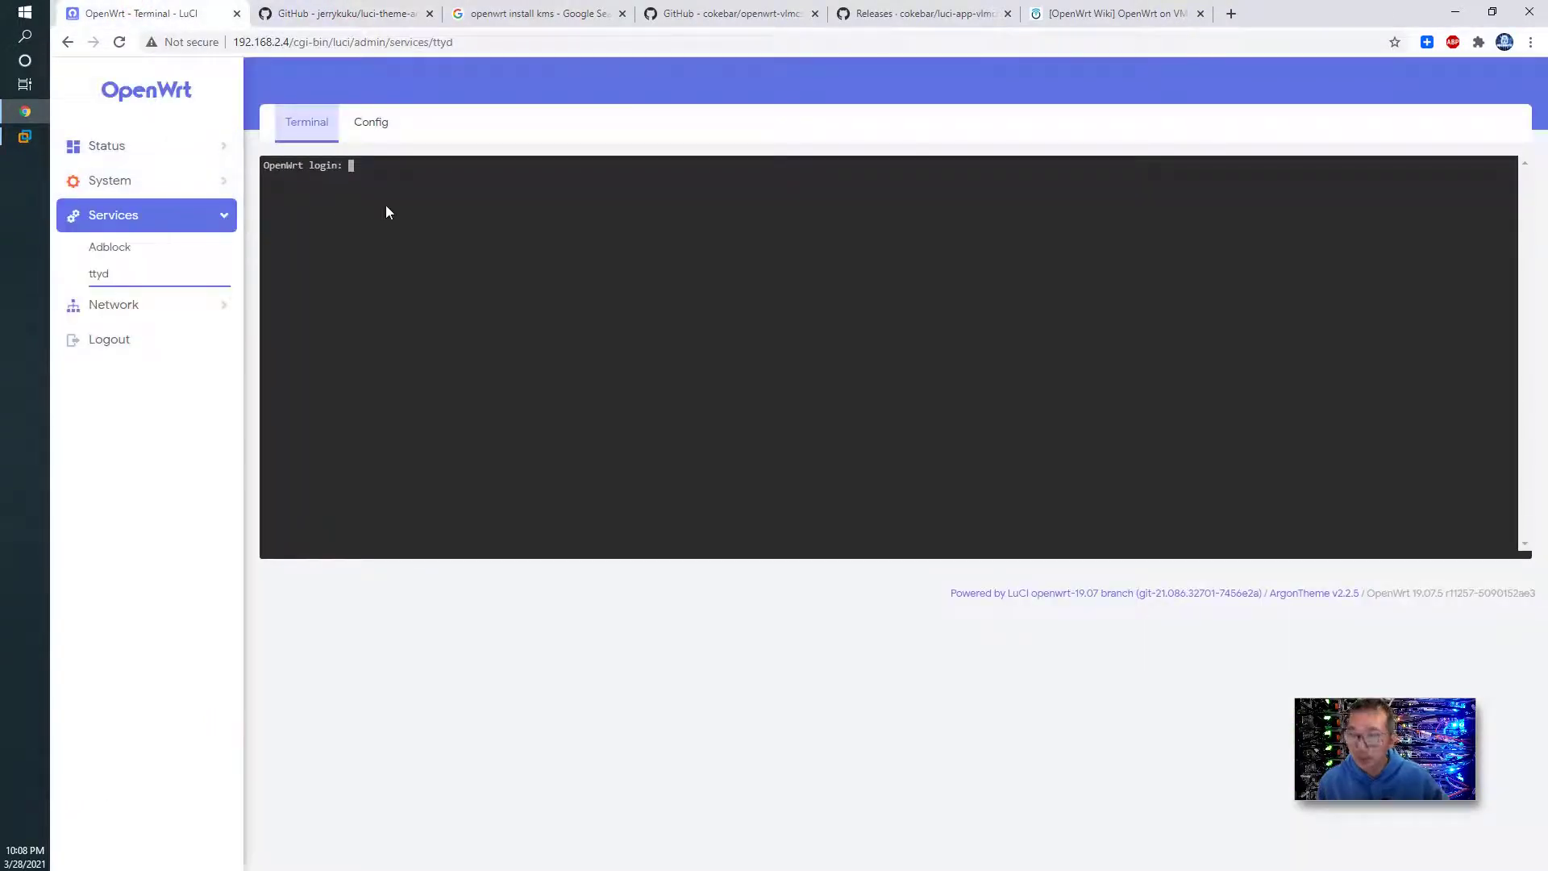
{"action": "type", "text": "root"}
{"action": "key", "text": "Return"}
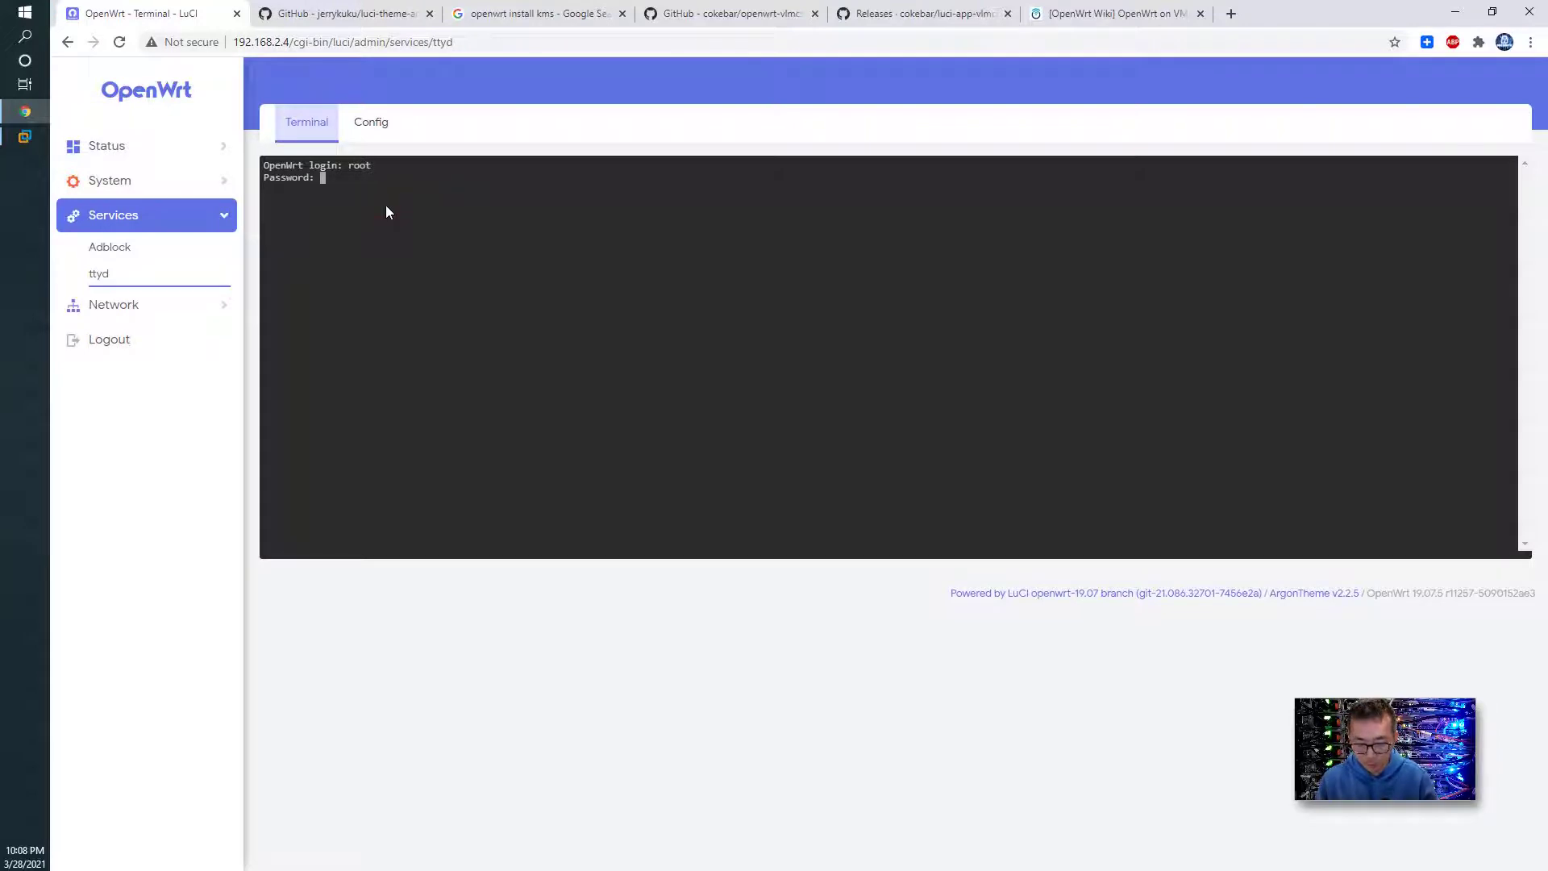
{"action": "key", "text": "Return"}
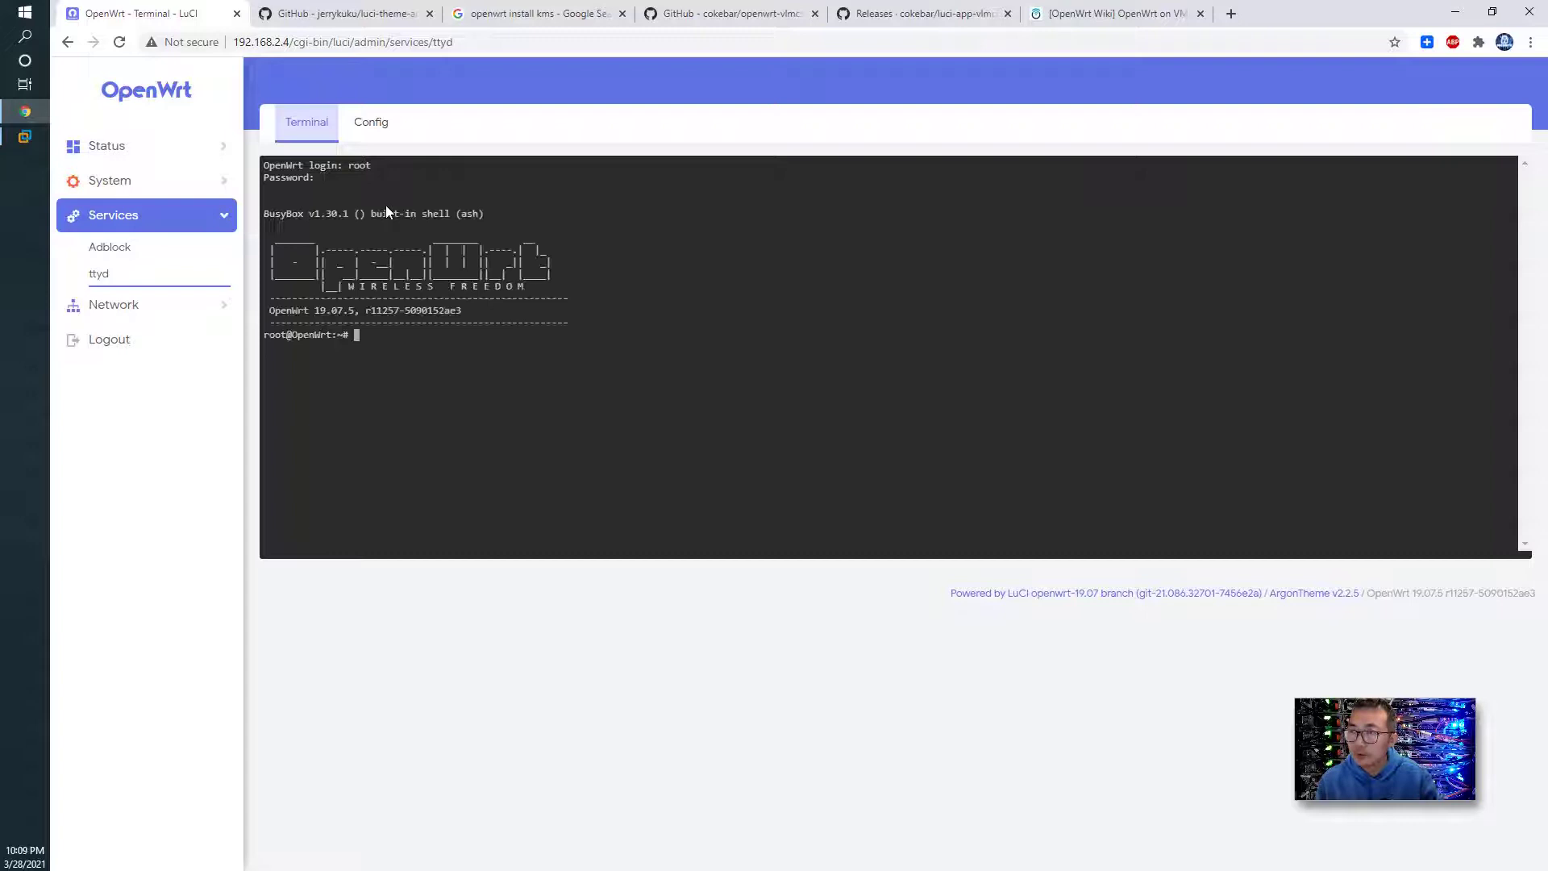
{"action": "key", "text": "Return"}
{"action": "key", "text": "Return"}
{"action": "type", "text": "ls"}
{"action": "key", "text": "Return"}
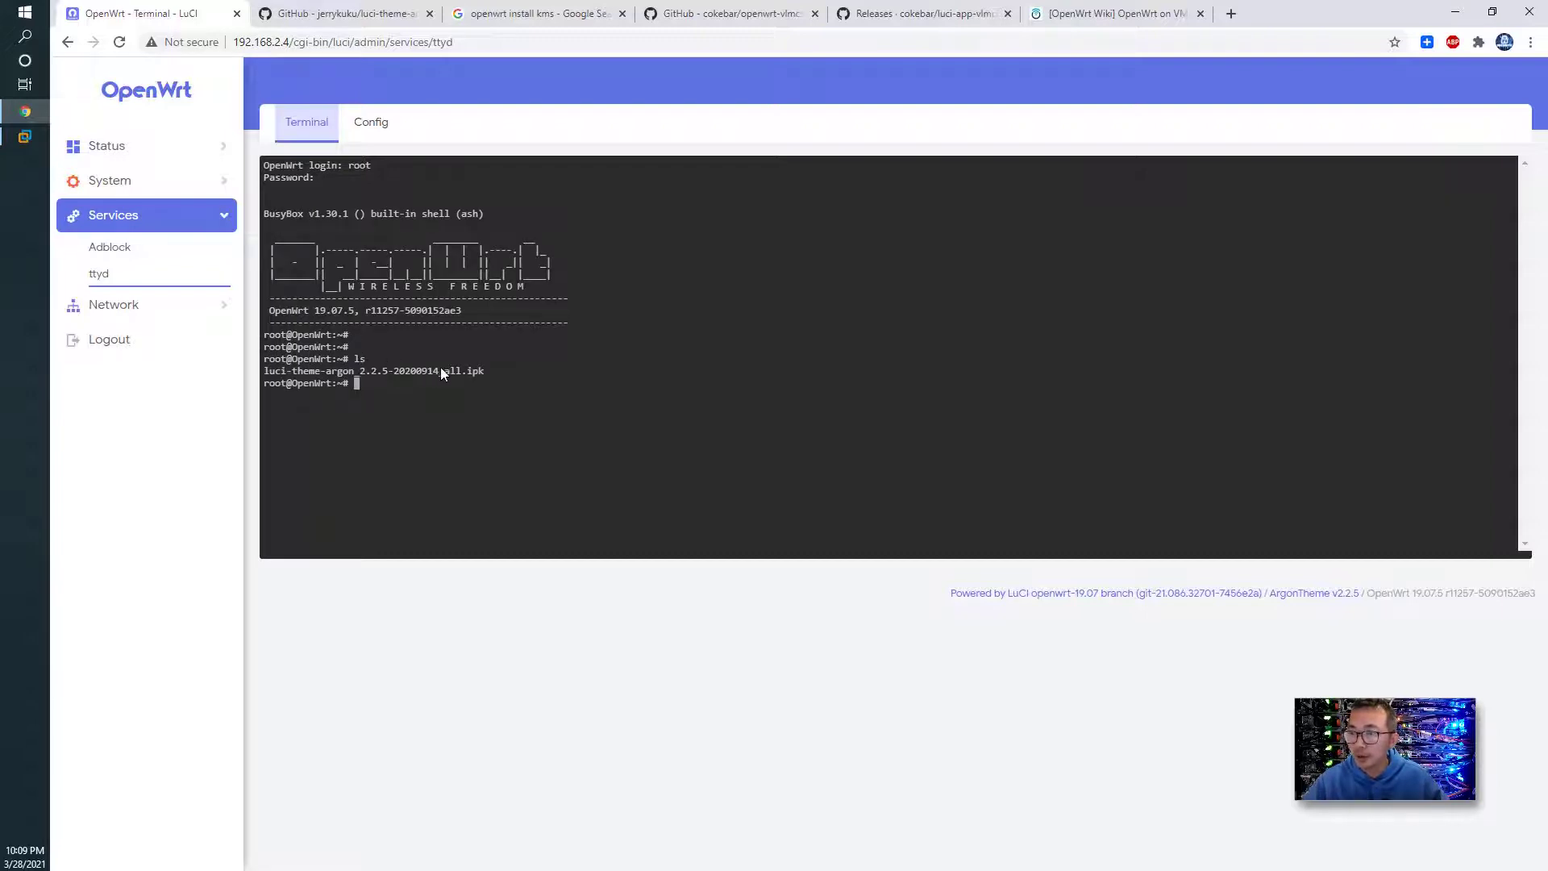
Step: In System > Language and Style, keep language auto and design Argon, then view GitHub
{"action": "left_click", "coordinate": [166, 184]}
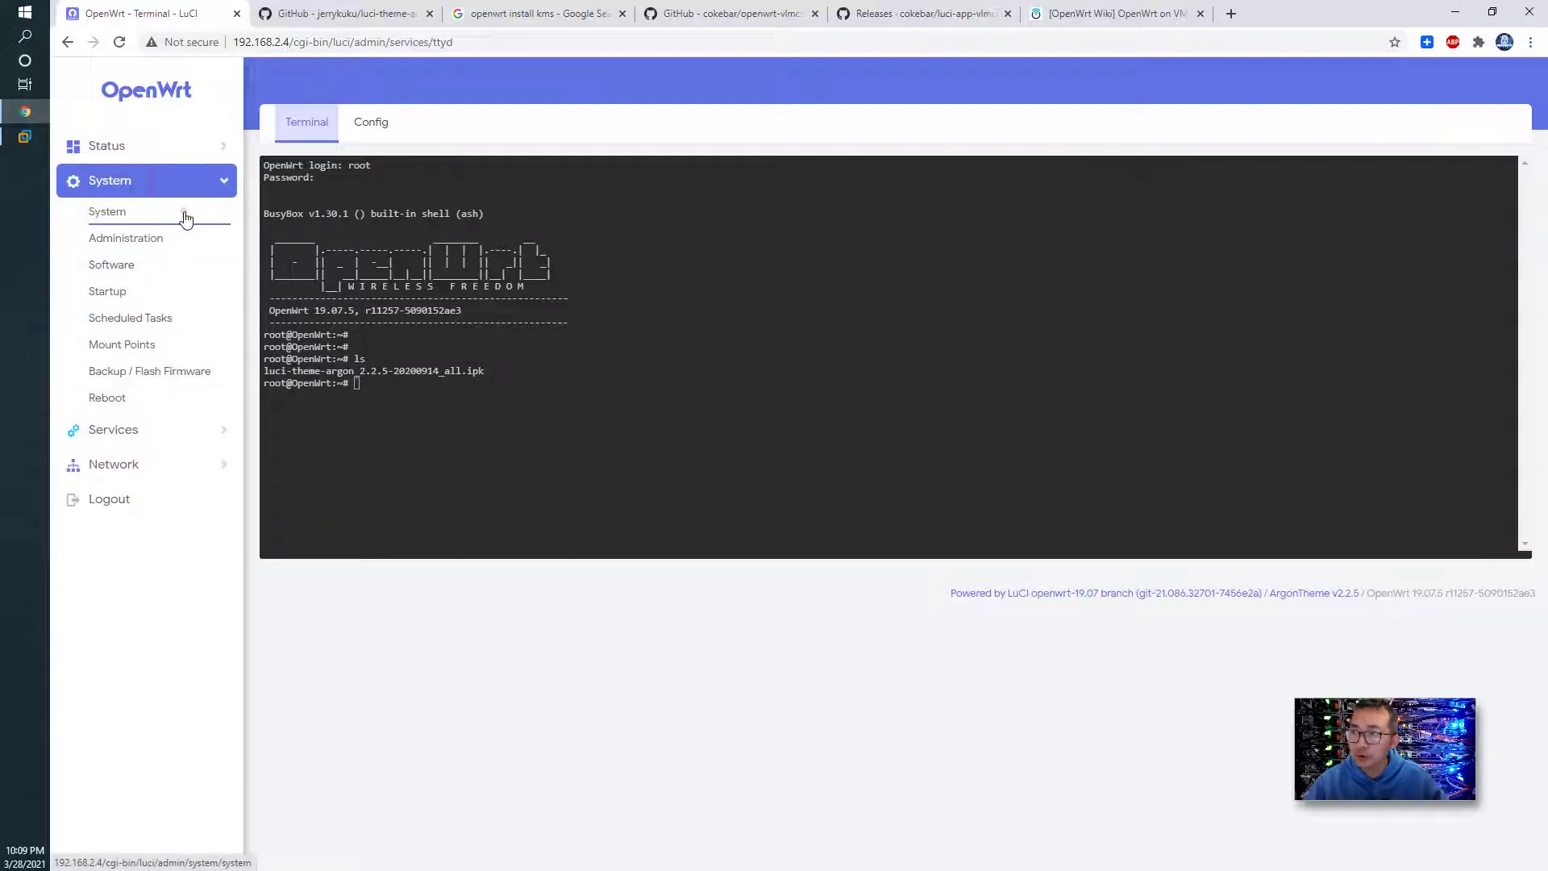
{"action": "left_click", "coordinate": [185, 216]}
{"action": "left_click", "coordinate": [874, 132]}
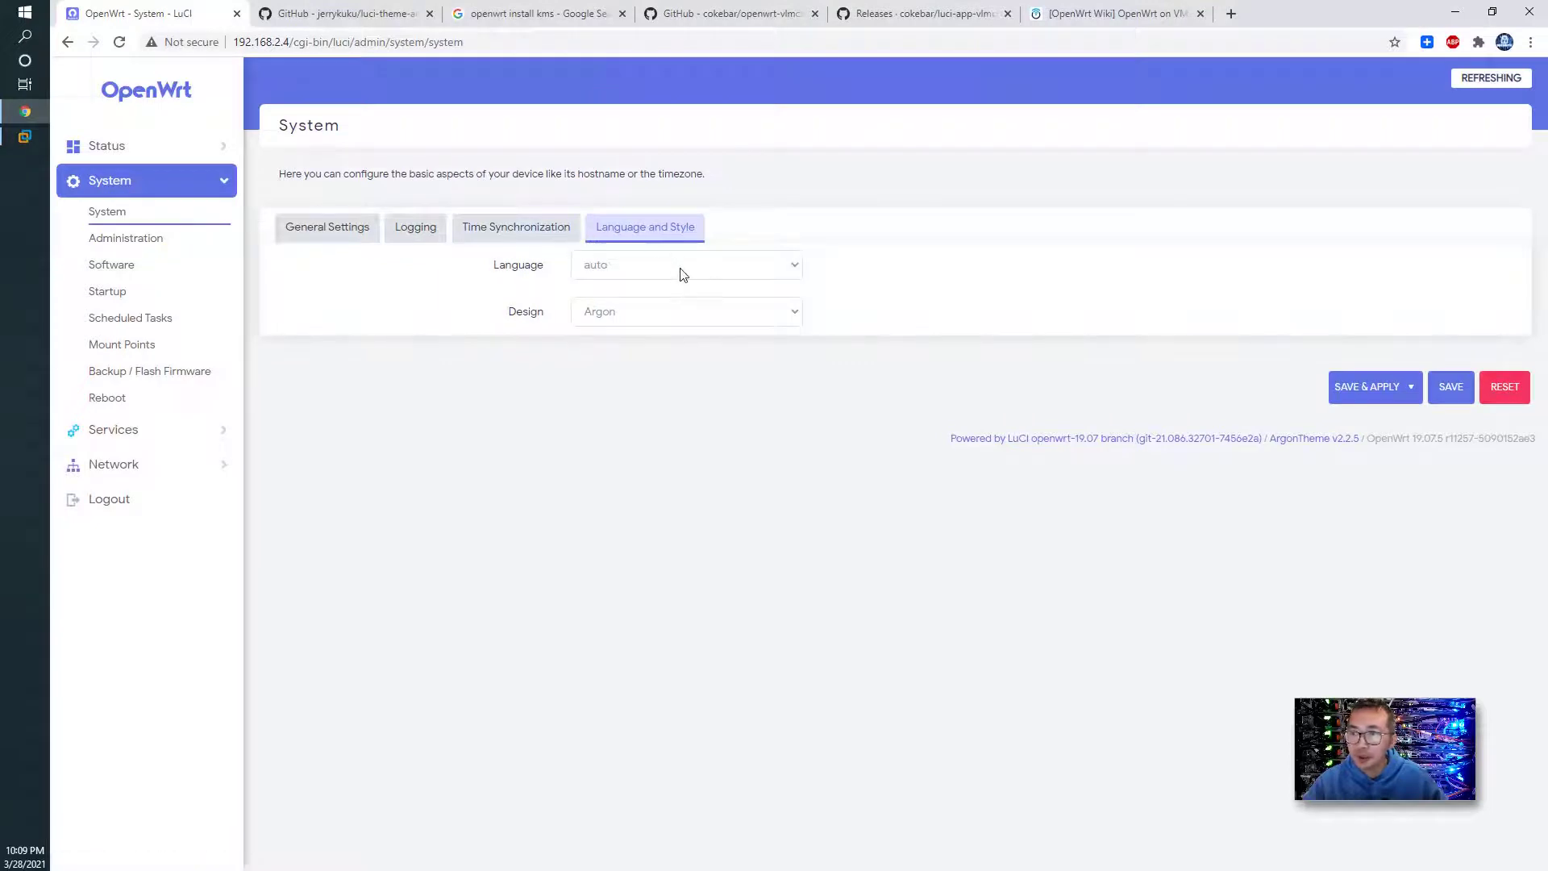
{"action": "left_click", "coordinate": [679, 271]}
{"action": "left_click", "coordinate": [680, 269]}
{"action": "left_click", "coordinate": [684, 313]}
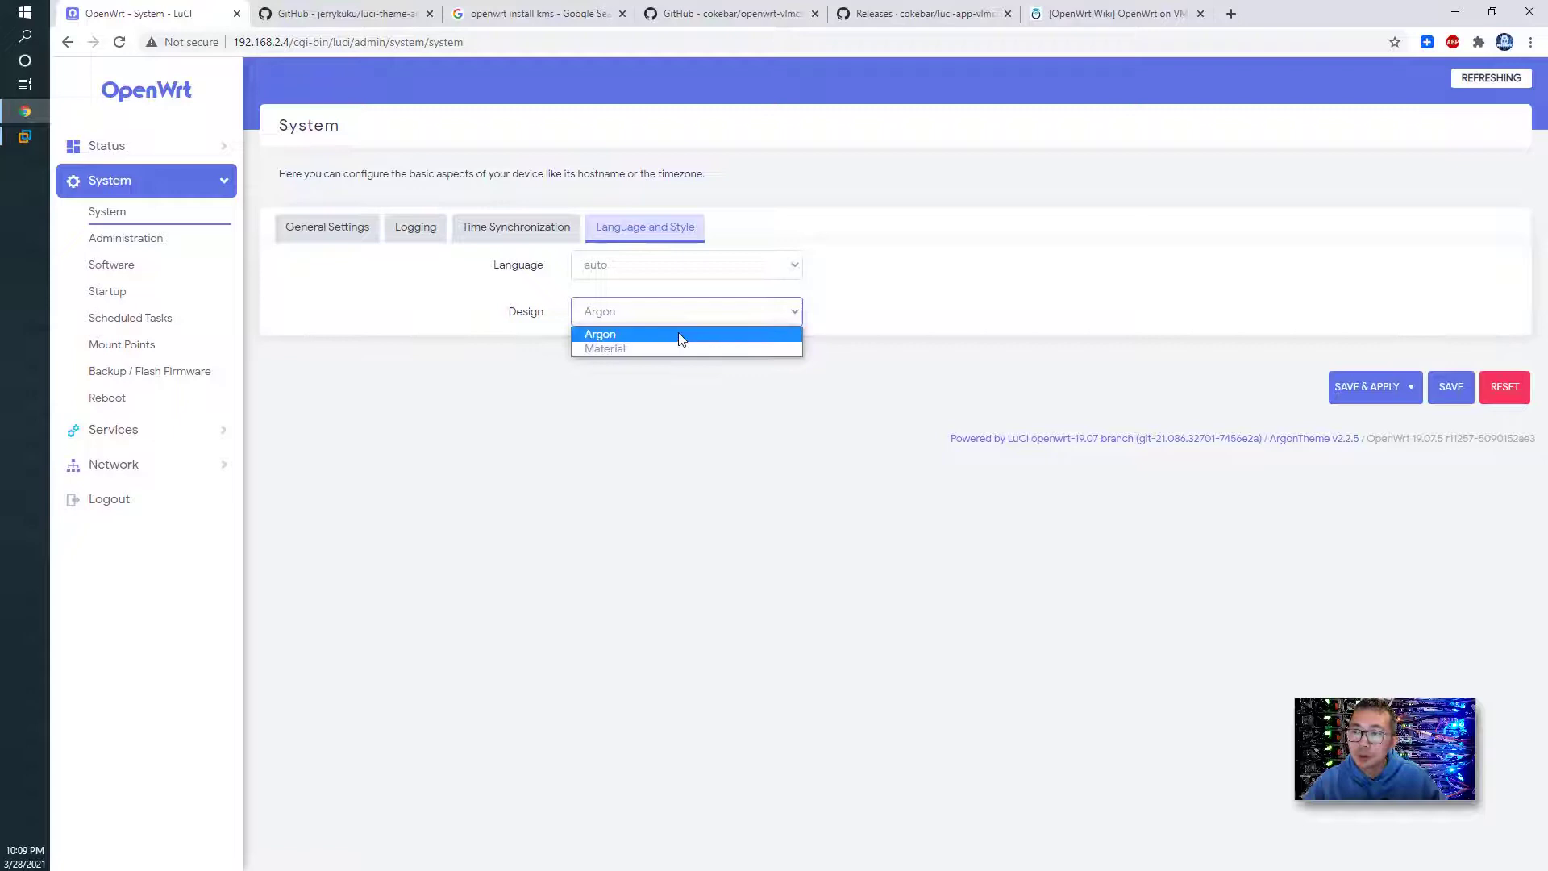
{"action": "left_click", "coordinate": [853, 276]}
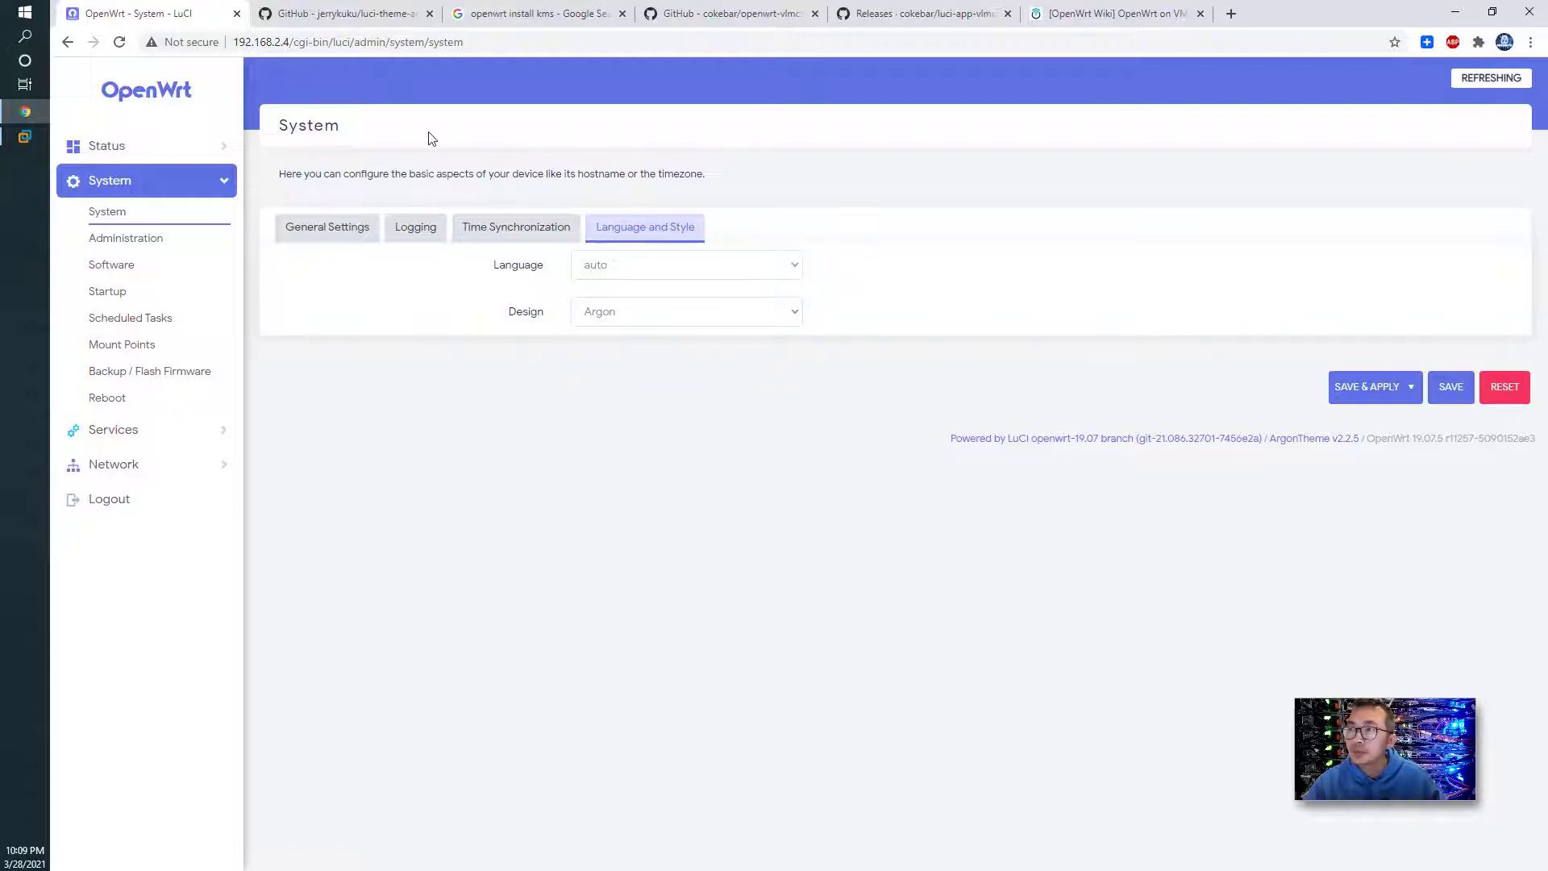
{"action": "left_click", "coordinate": [387, 12]}
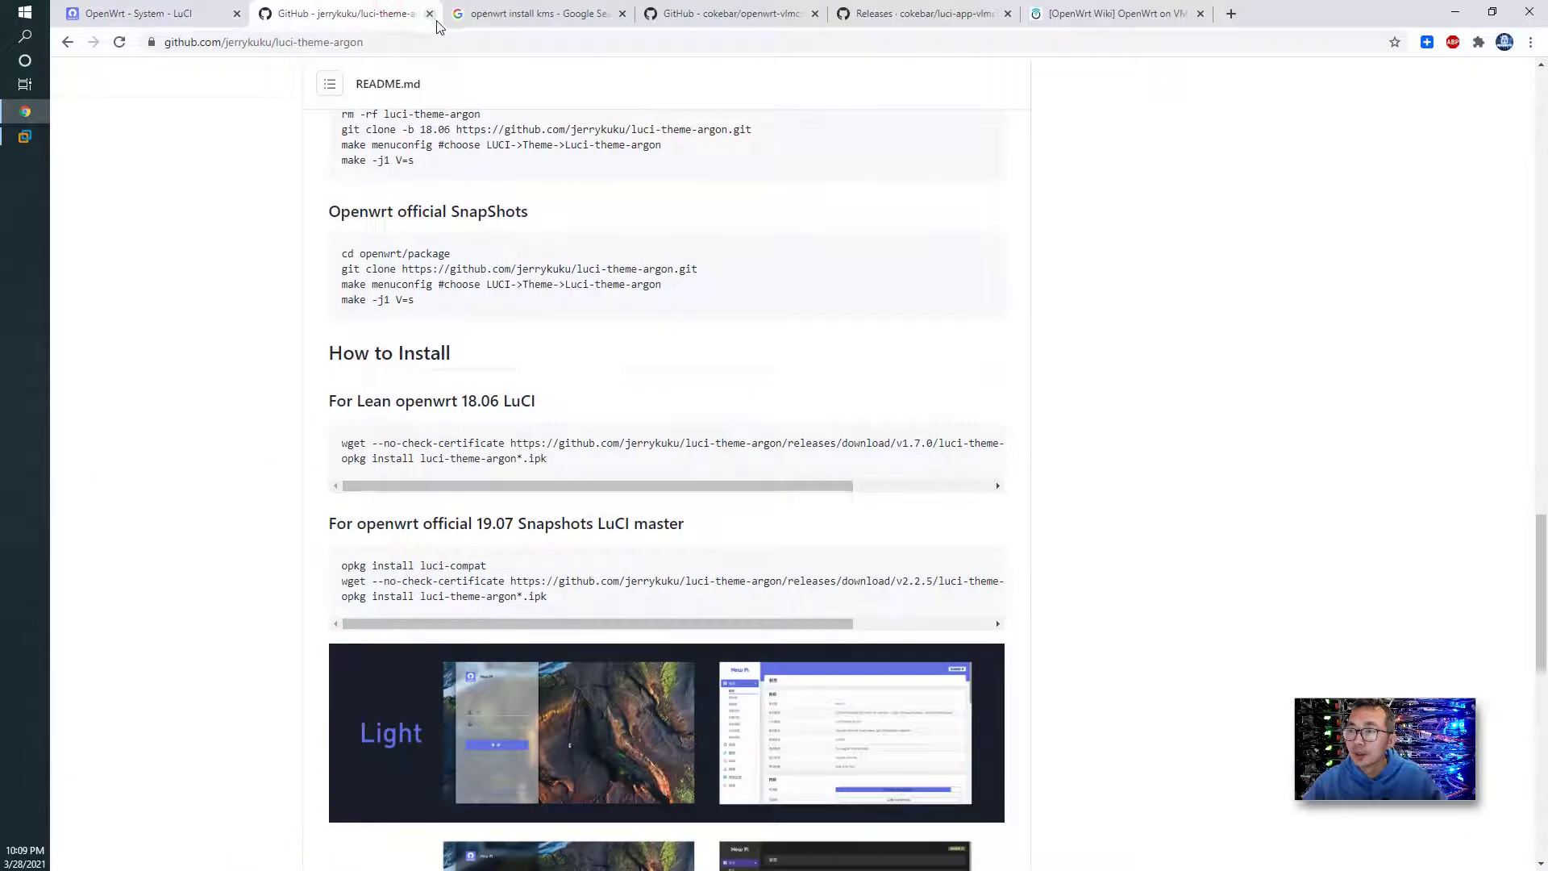
Step: Close the argon tab, open luci-app-vlmcsd in a new tab, and highlight the KMS auto-activation phrase
{"action": "left_click", "coordinate": [430, 15]}
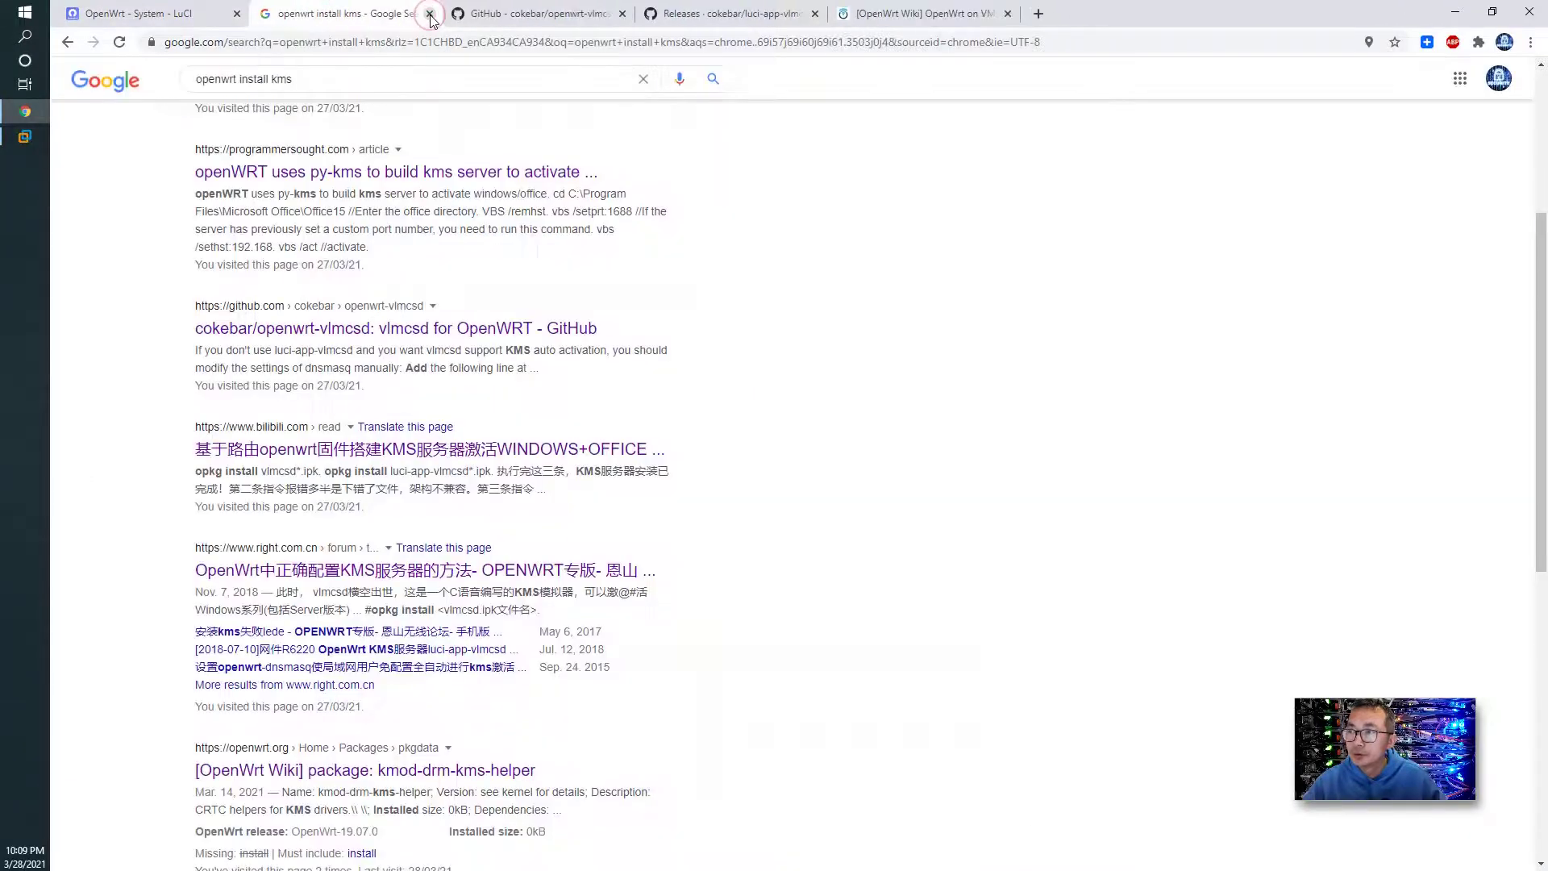
{"action": "left_click", "coordinate": [490, 8]}
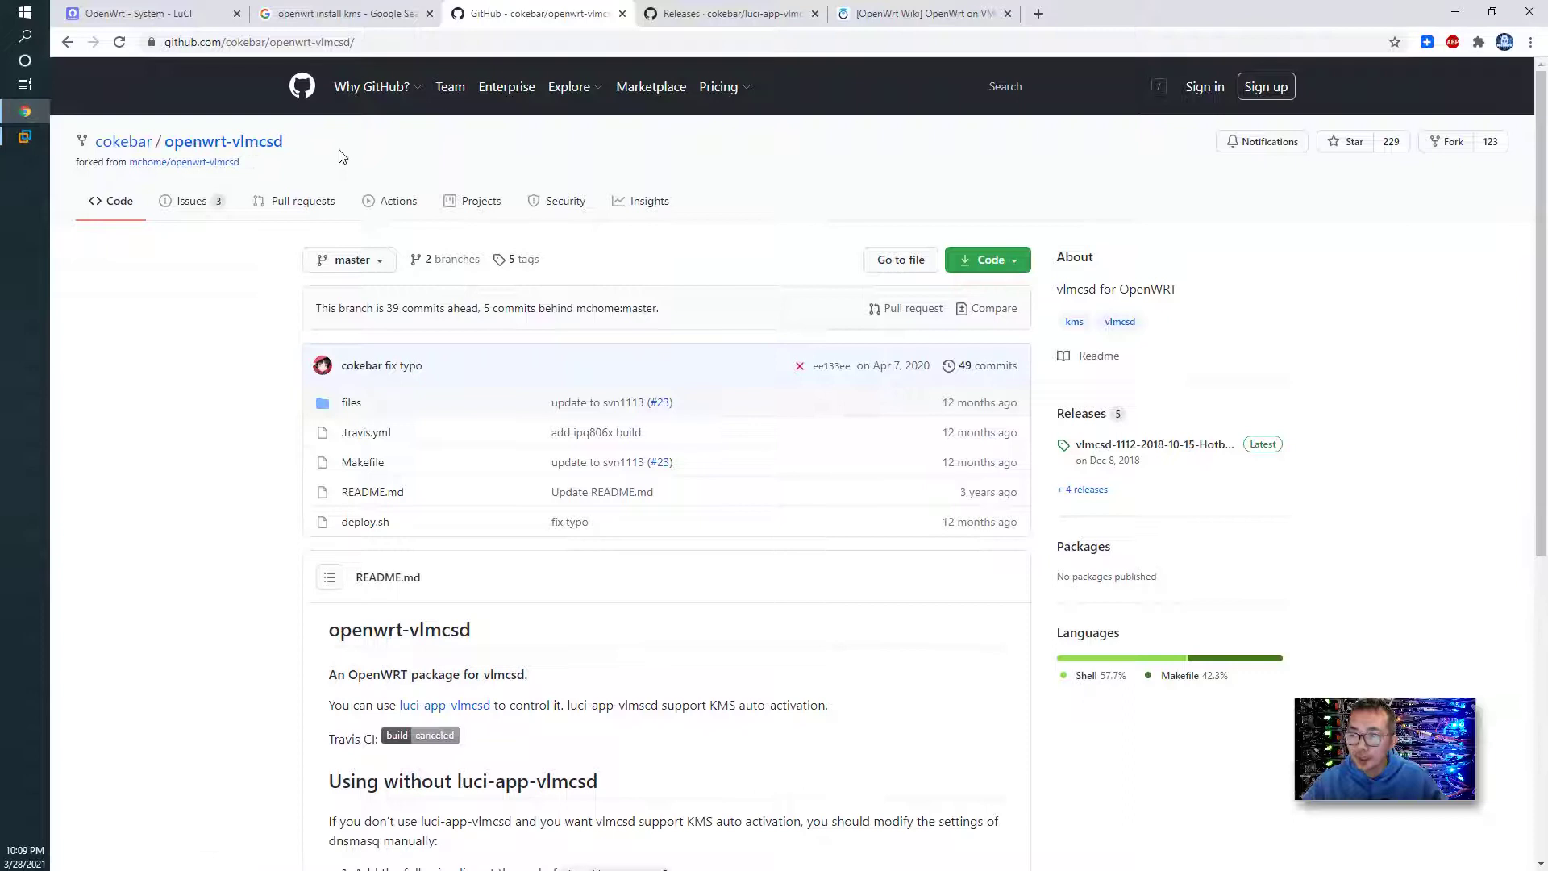
{"action": "scroll", "coordinate": [674, 601], "scroll_direction": "down", "scroll_amount": 2}
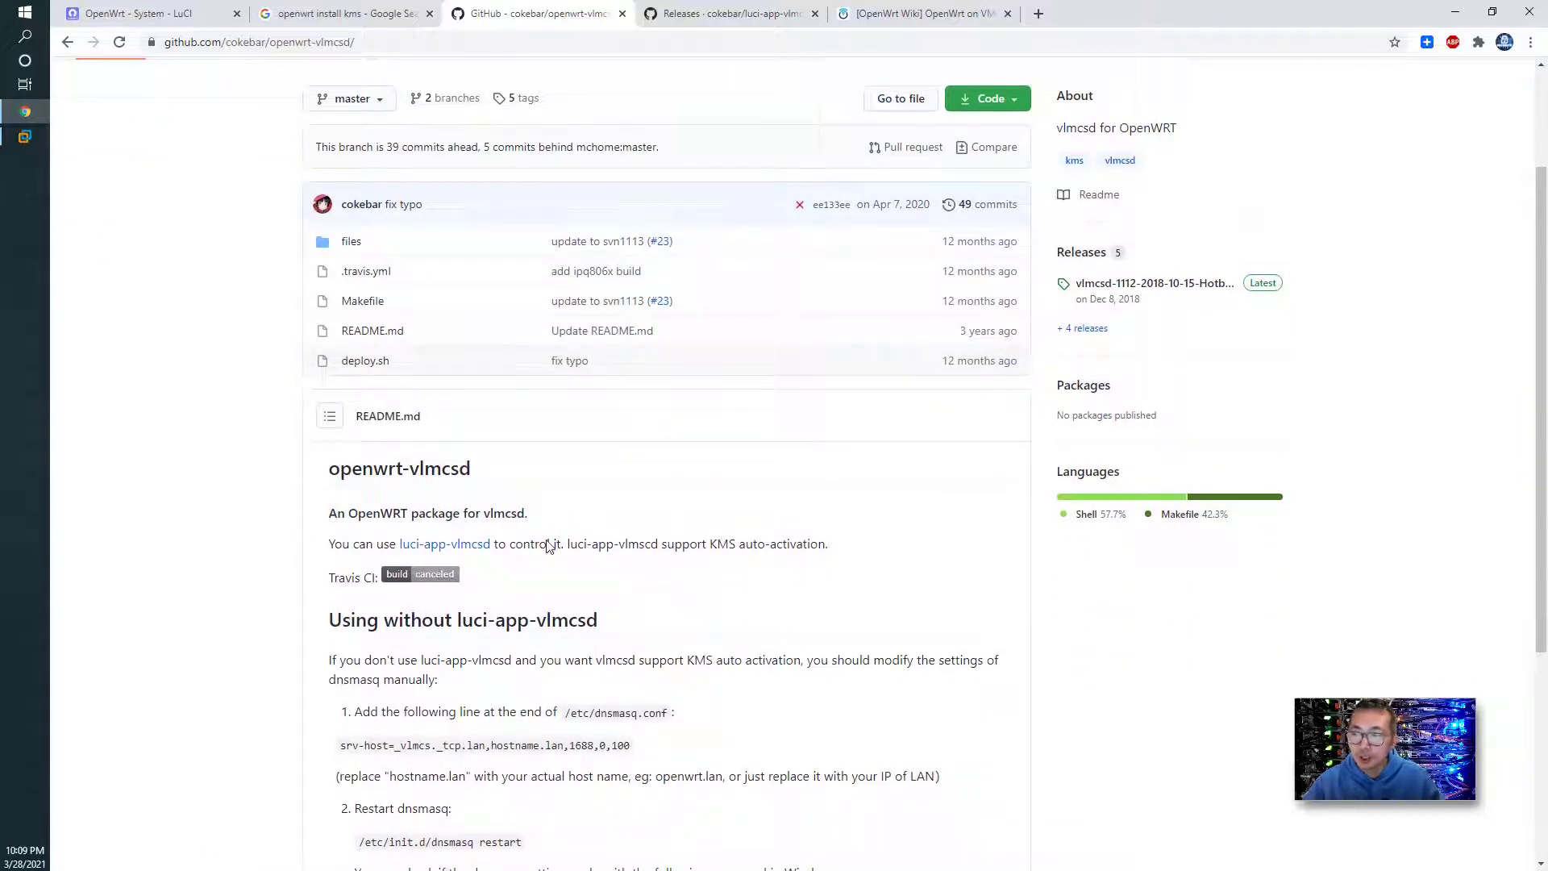
{"action": "right_click", "coordinate": [471, 544]}
{"action": "left_click", "coordinate": [532, 551]}
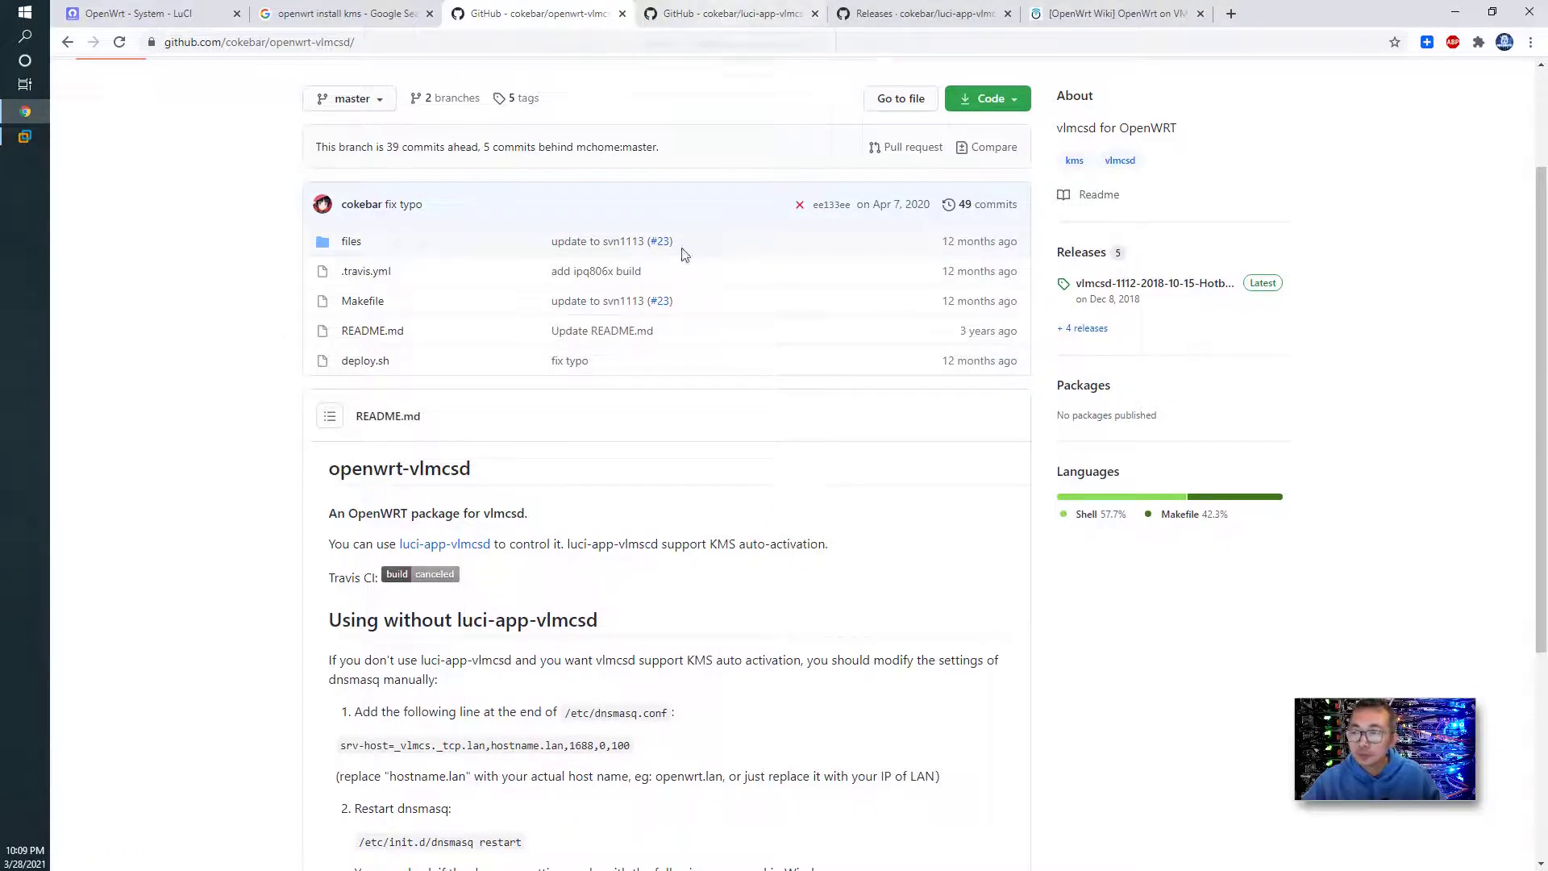
{"action": "scroll", "coordinate": [676, 388], "scroll_direction": "down", "scroll_amount": 4}
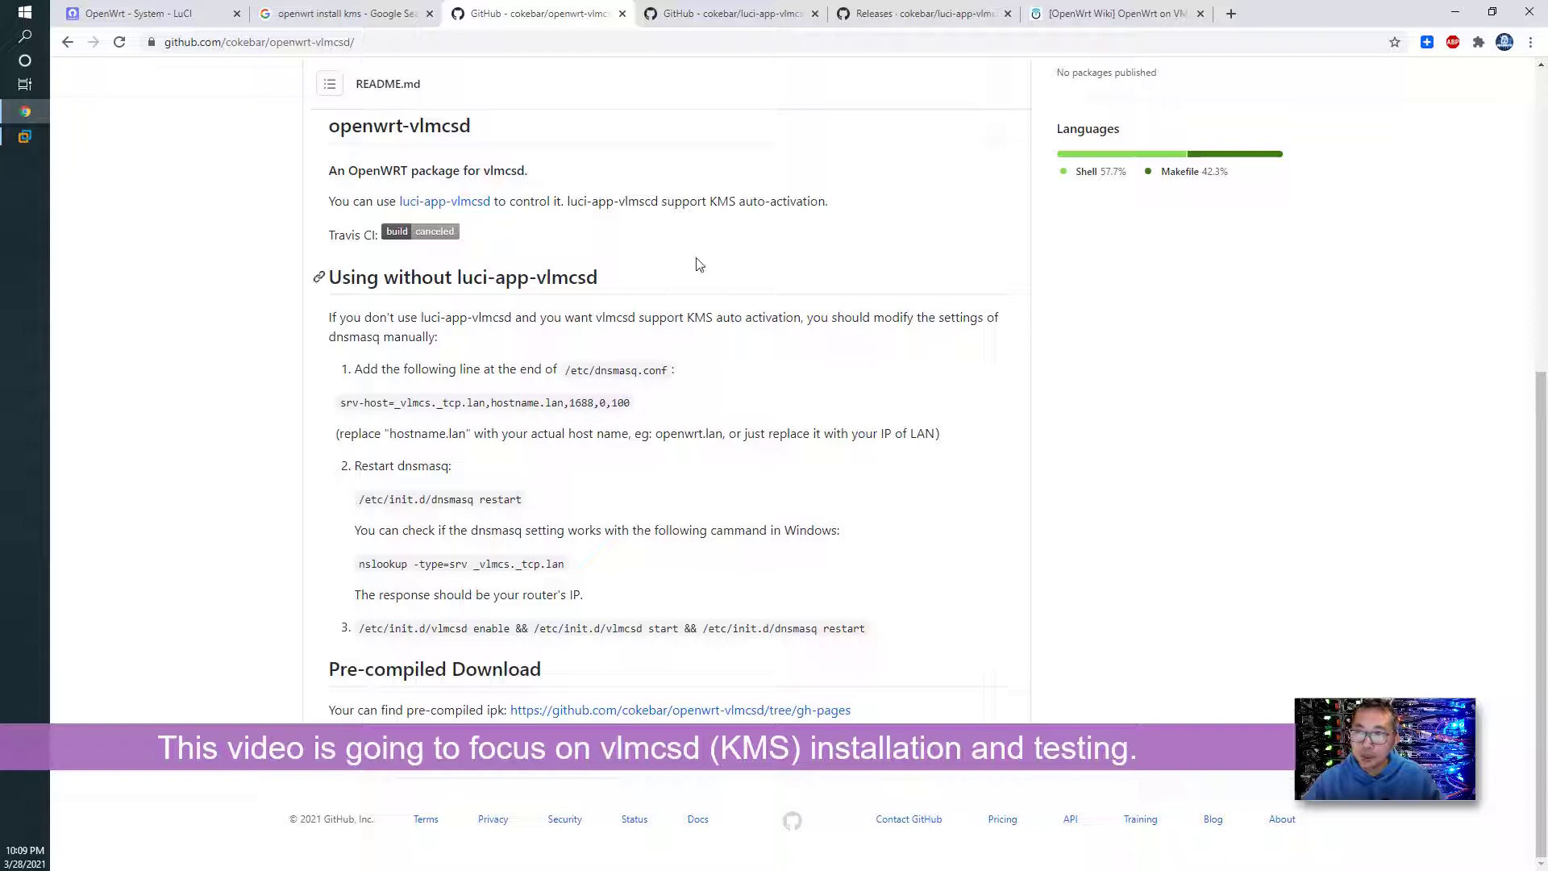
{"action": "left_click_drag", "start_coordinate": [708, 201], "coordinate": [833, 202]}
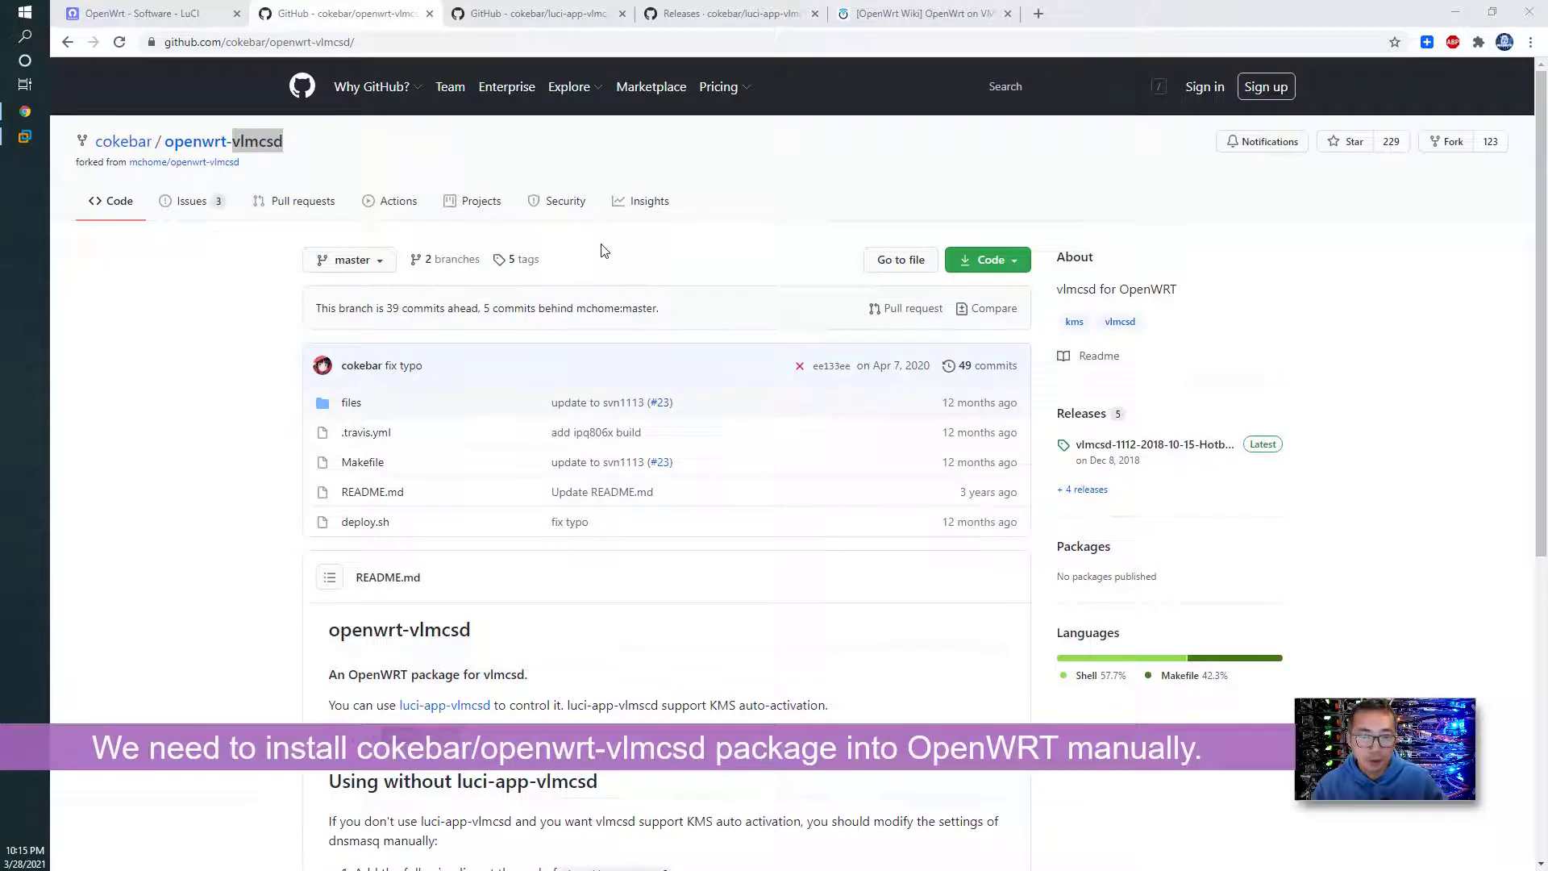
Step: Refresh the router's package lists from the Software page
{"action": "left_click", "coordinate": [157, 8]}
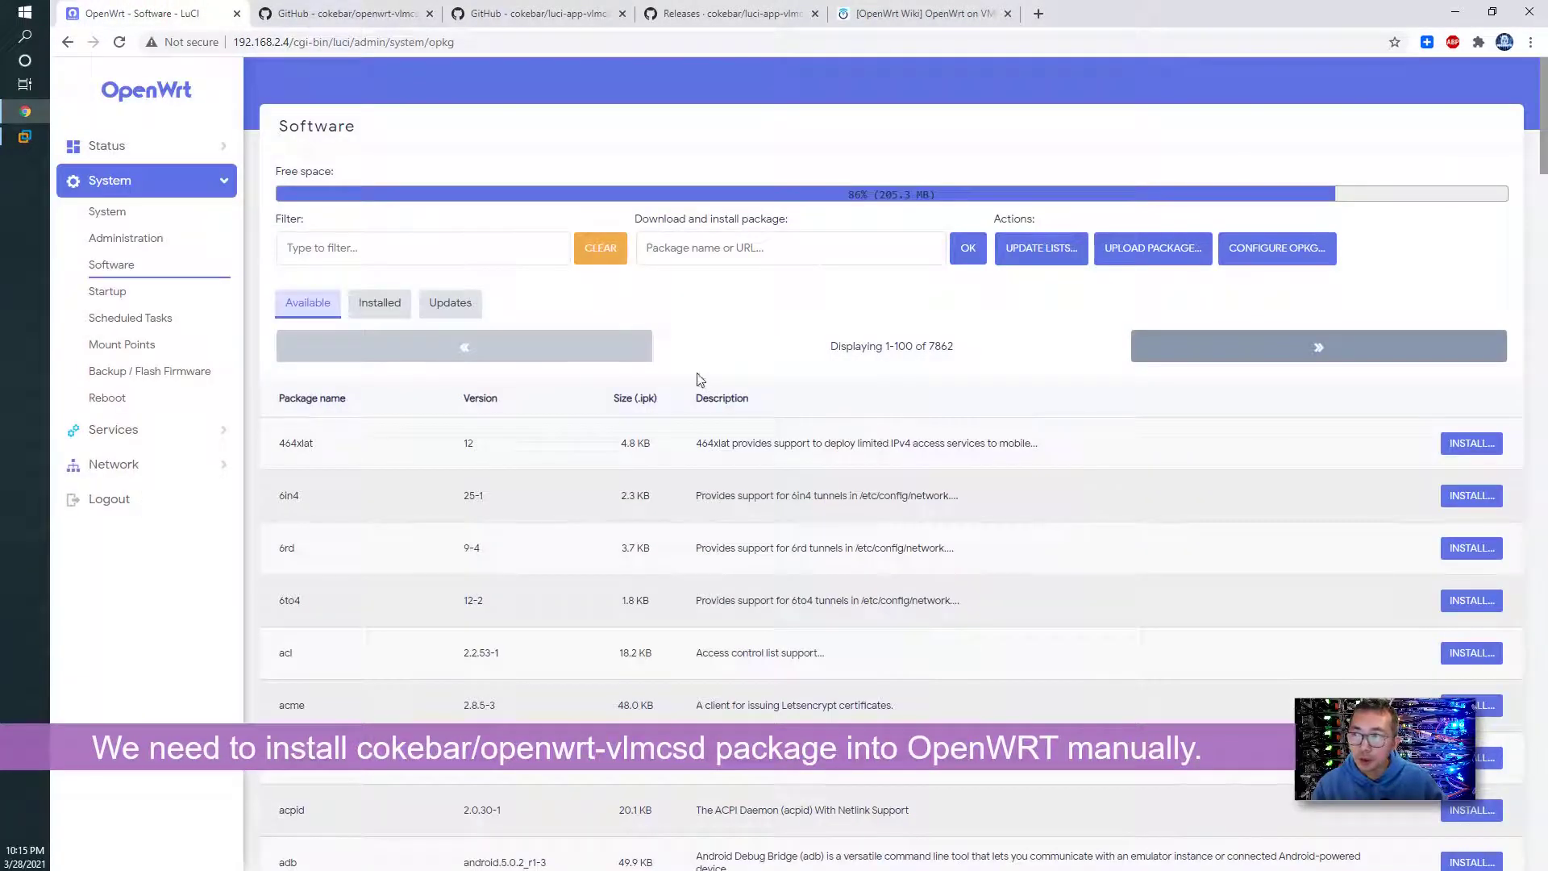
{"action": "left_click", "coordinate": [459, 253]}
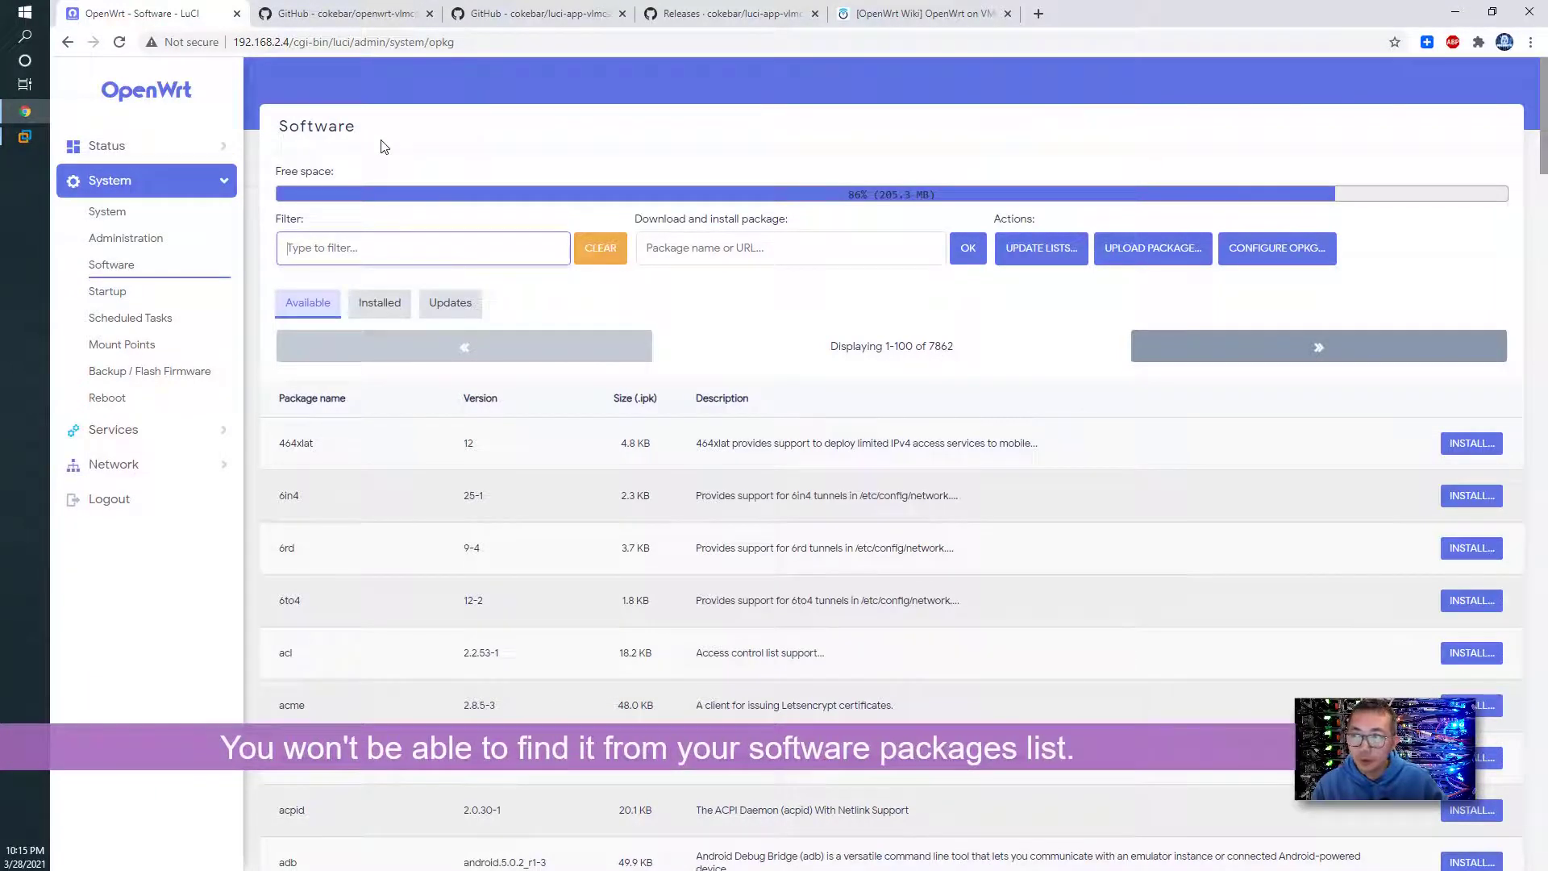
{"action": "left_click", "coordinate": [1034, 246]}
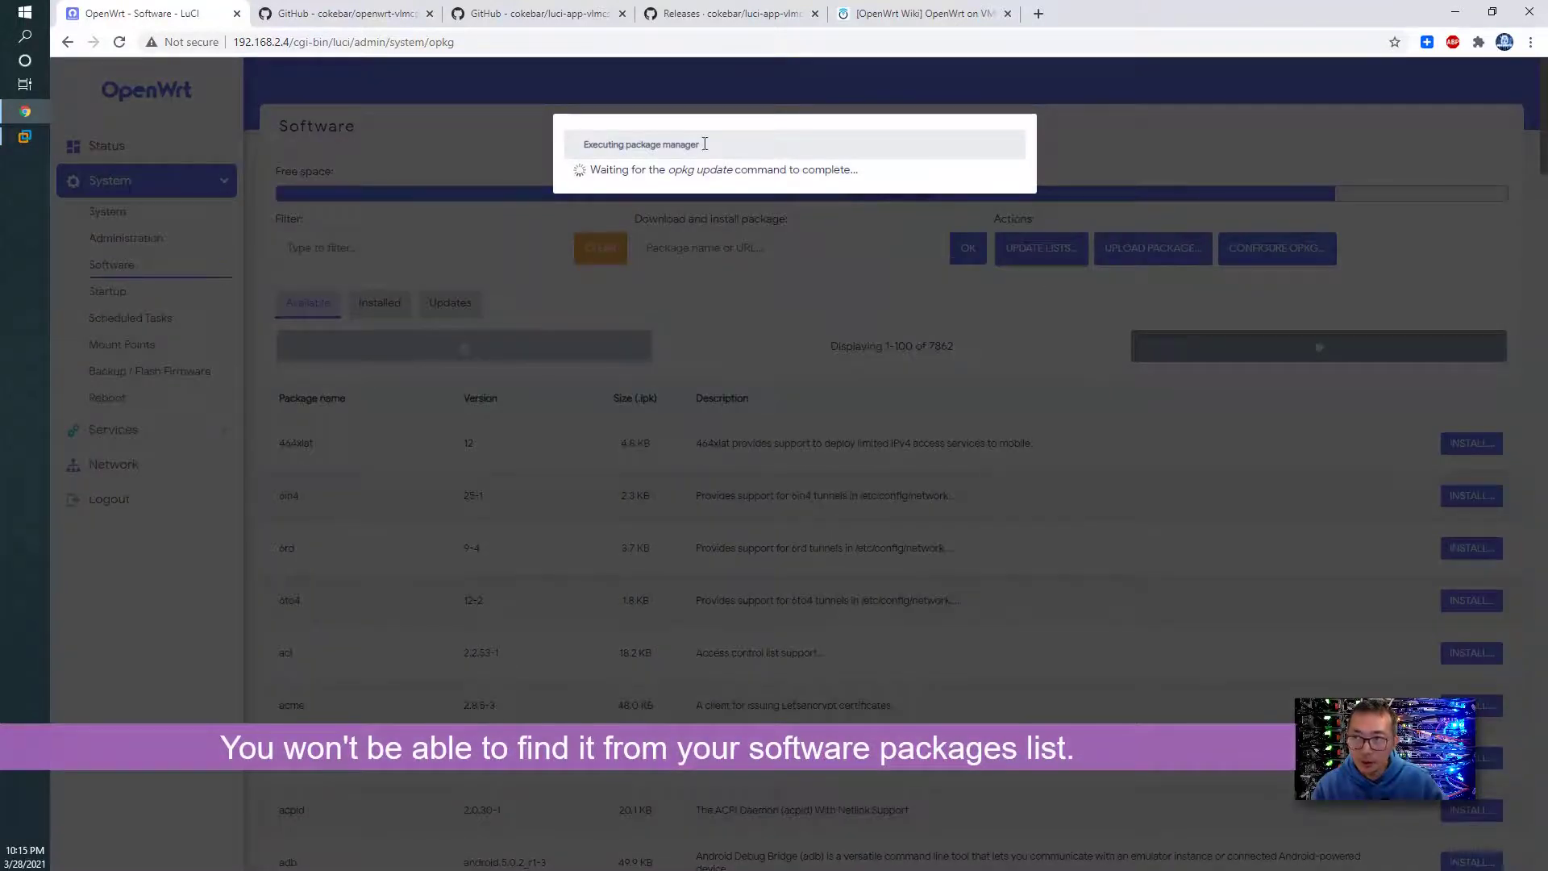
Step: Copy the vlmcsd name from GitHub and filter Installed and Updates packages by it
{"action": "left_click", "coordinate": [347, 14]}
{"action": "right_click", "coordinate": [255, 148]}
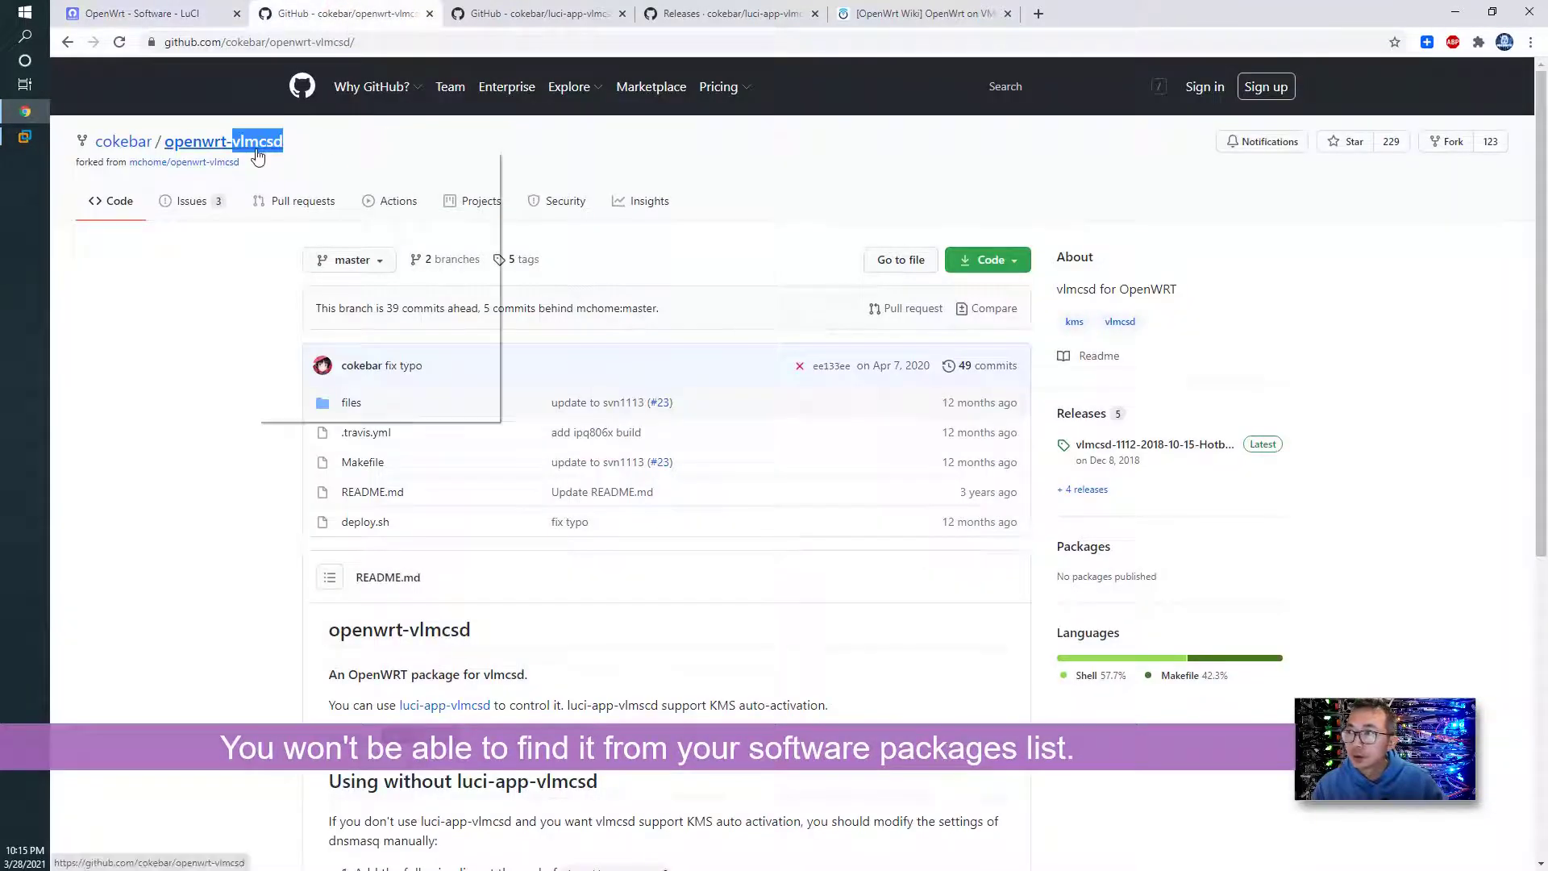
{"action": "left_click", "coordinate": [297, 299]}
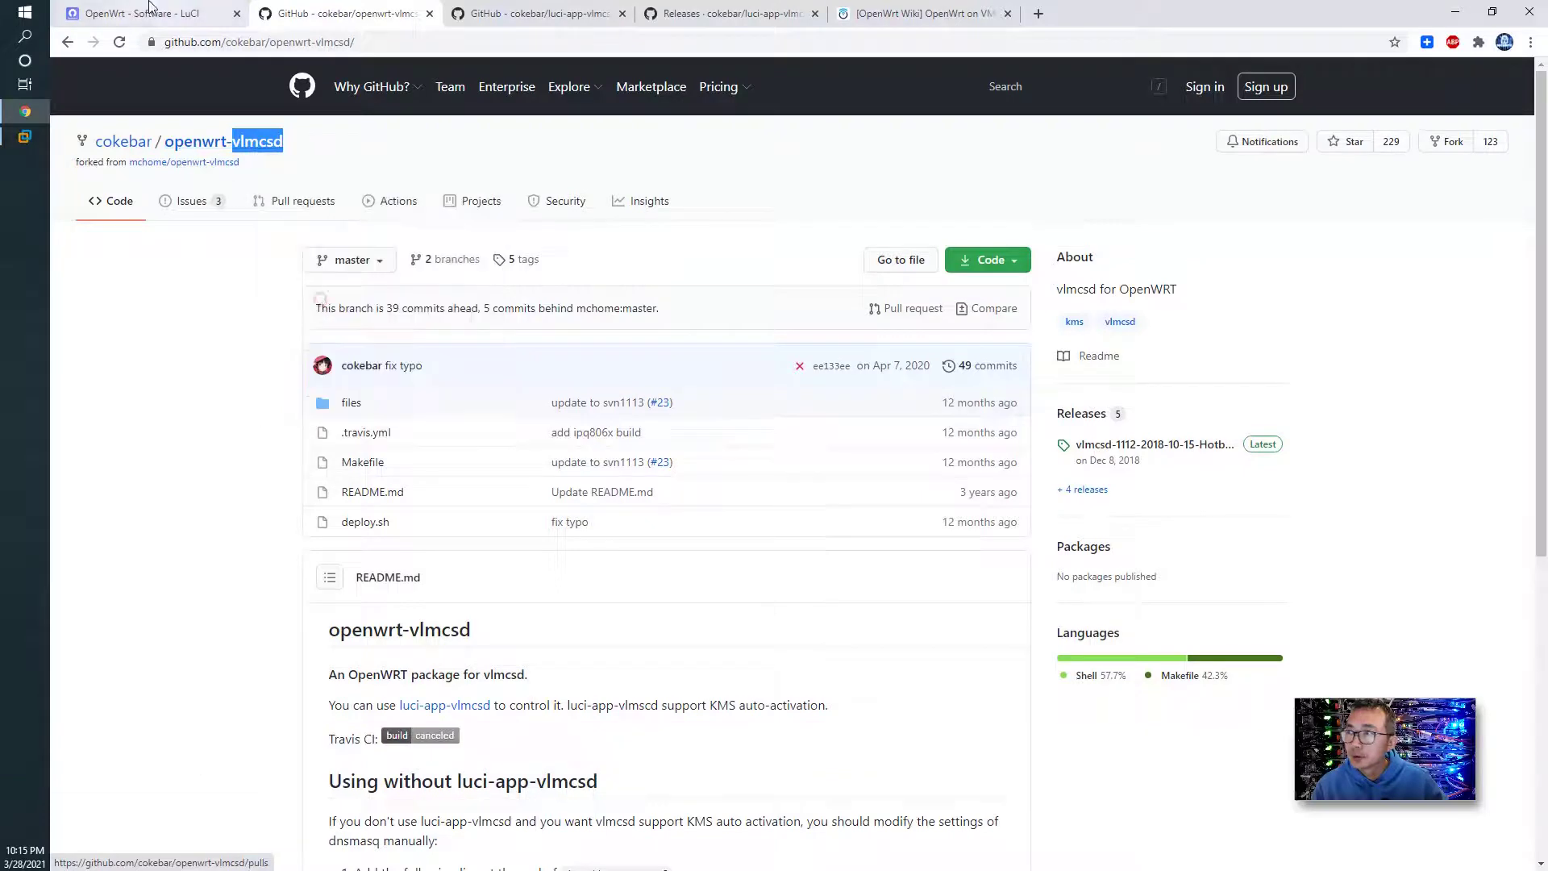
{"action": "left_click", "coordinate": [133, 13]}
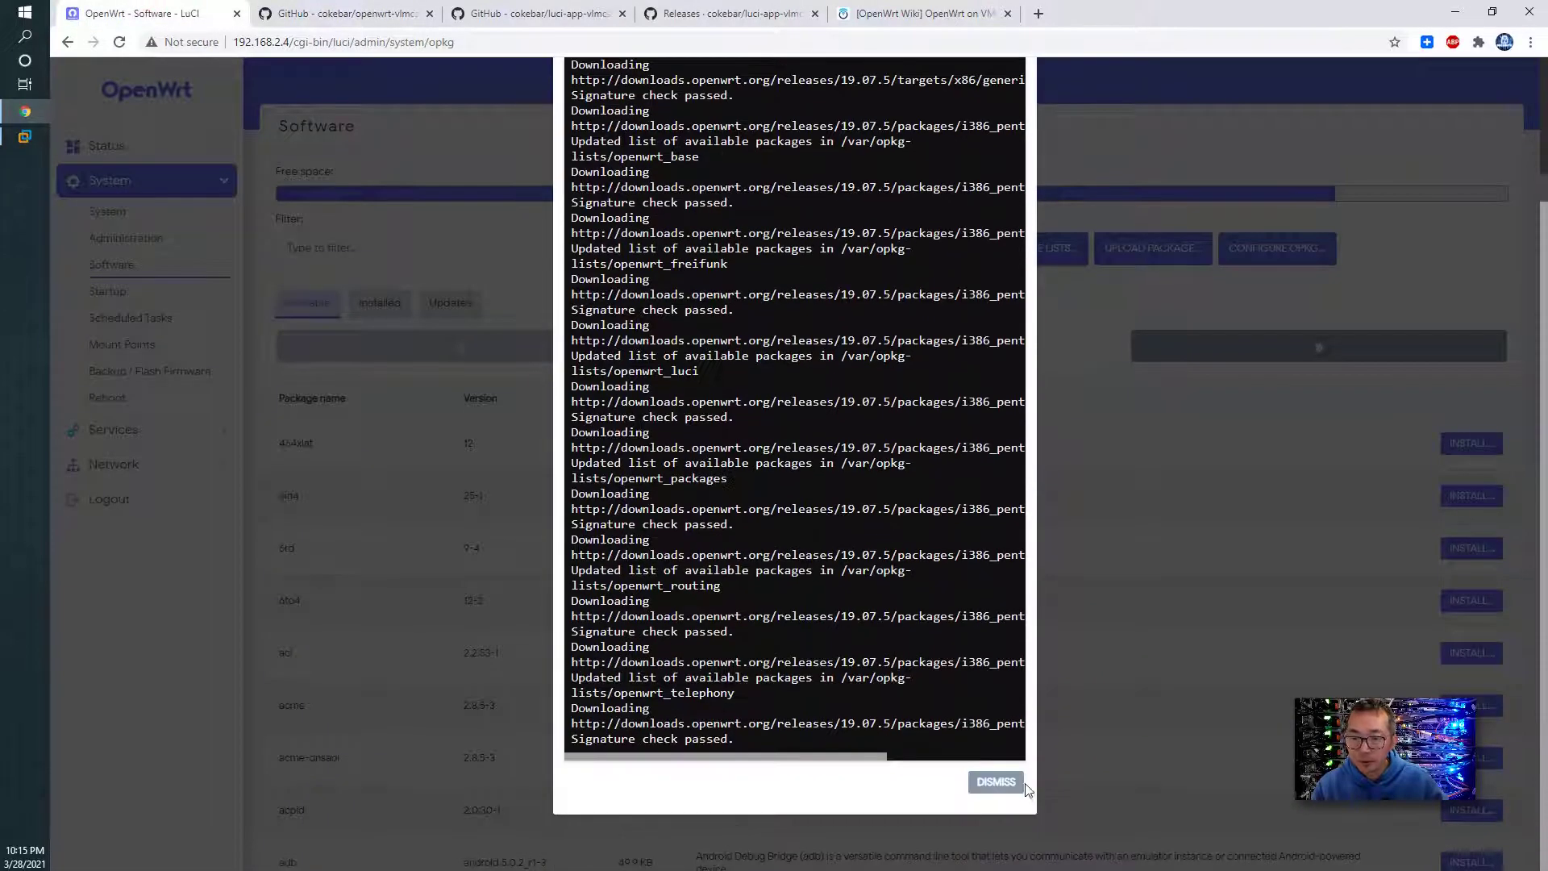
{"action": "left_click", "coordinate": [997, 782]}
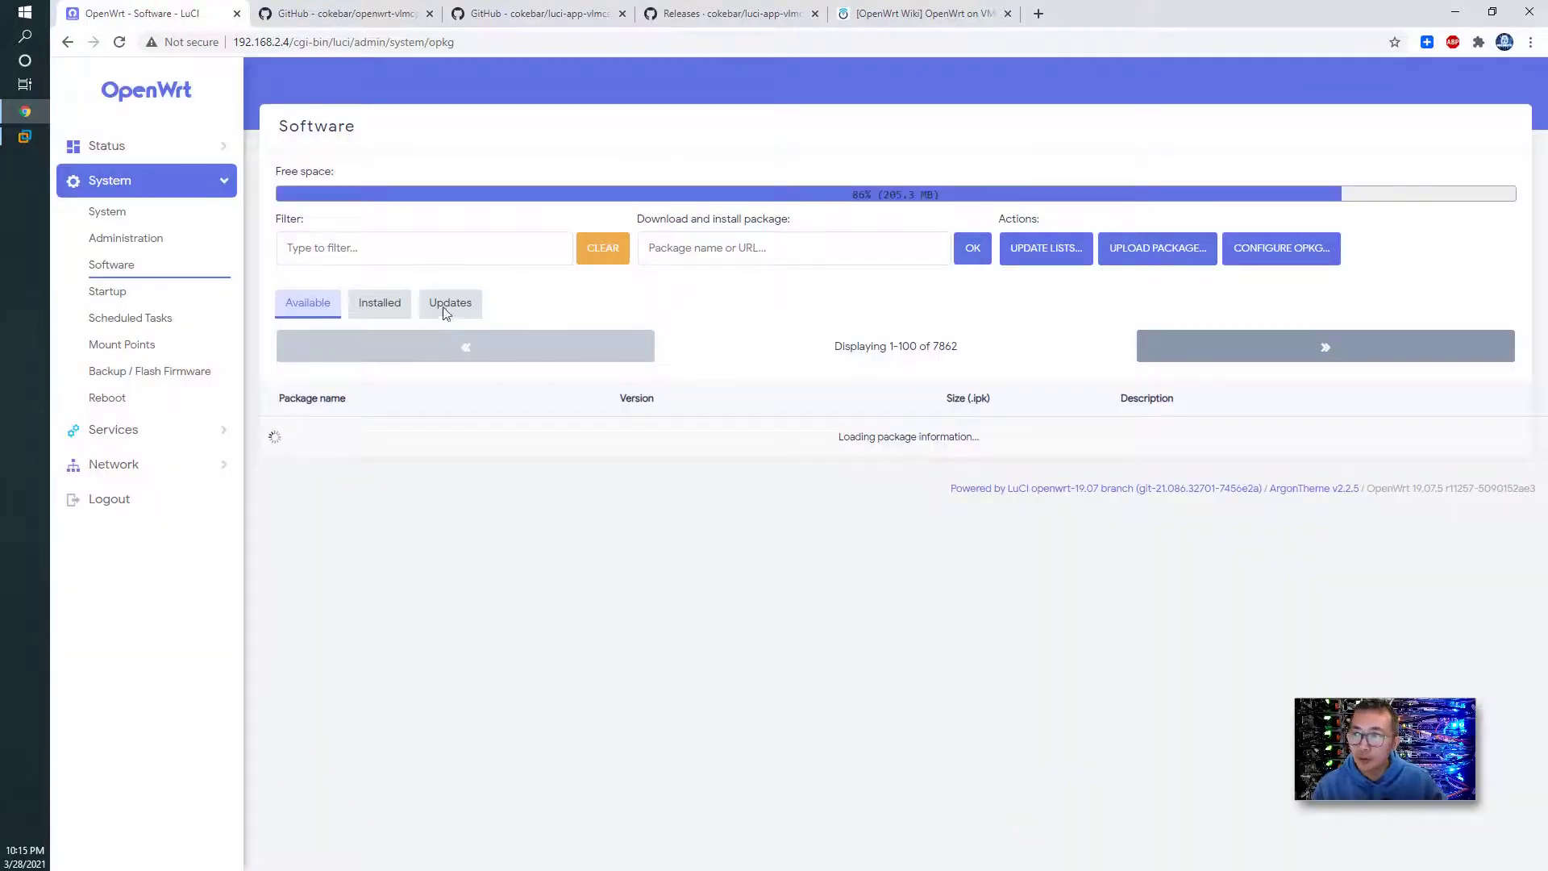
{"action": "left_click", "coordinate": [360, 247]}
{"action": "key", "text": "ctrl+v"}
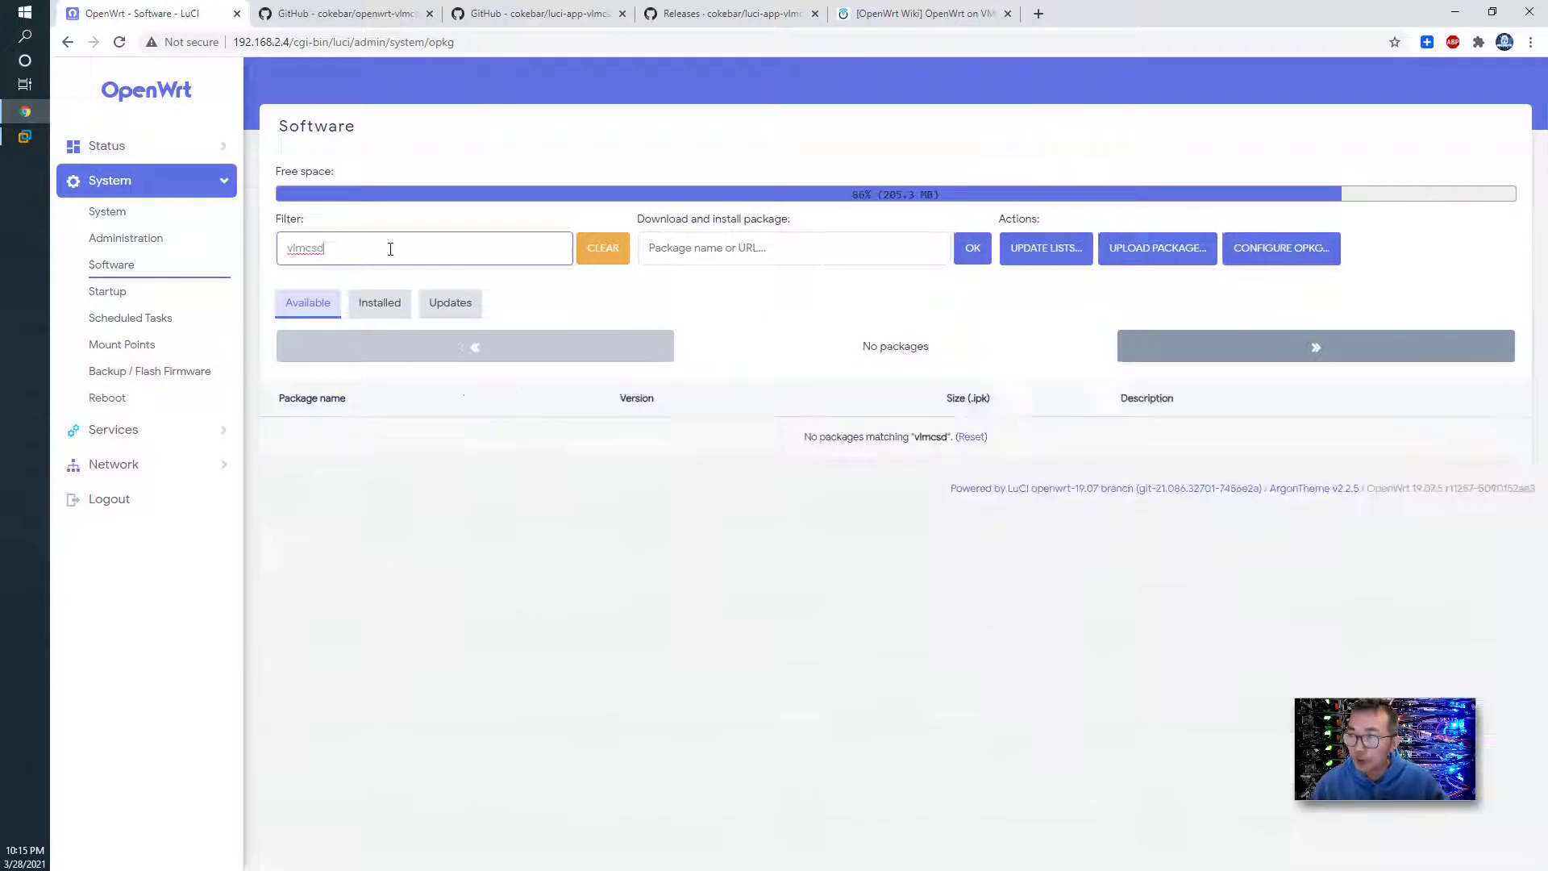
{"action": "left_click", "coordinate": [380, 304]}
{"action": "left_click", "coordinate": [452, 311]}
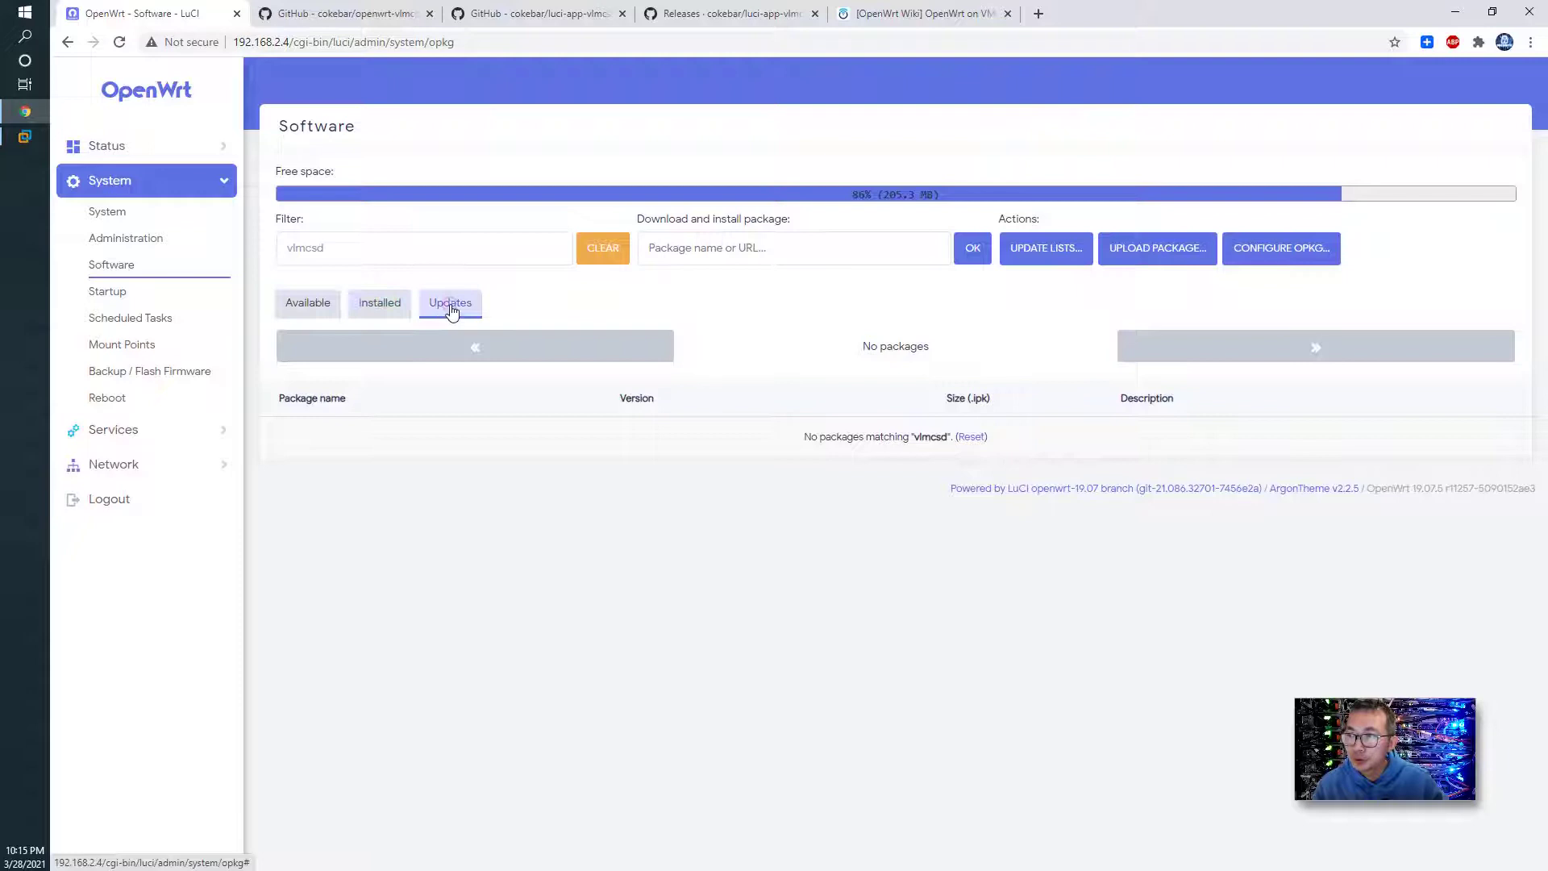
{"action": "left_click_drag", "start_coordinate": [411, 255], "coordinate": [253, 260]}
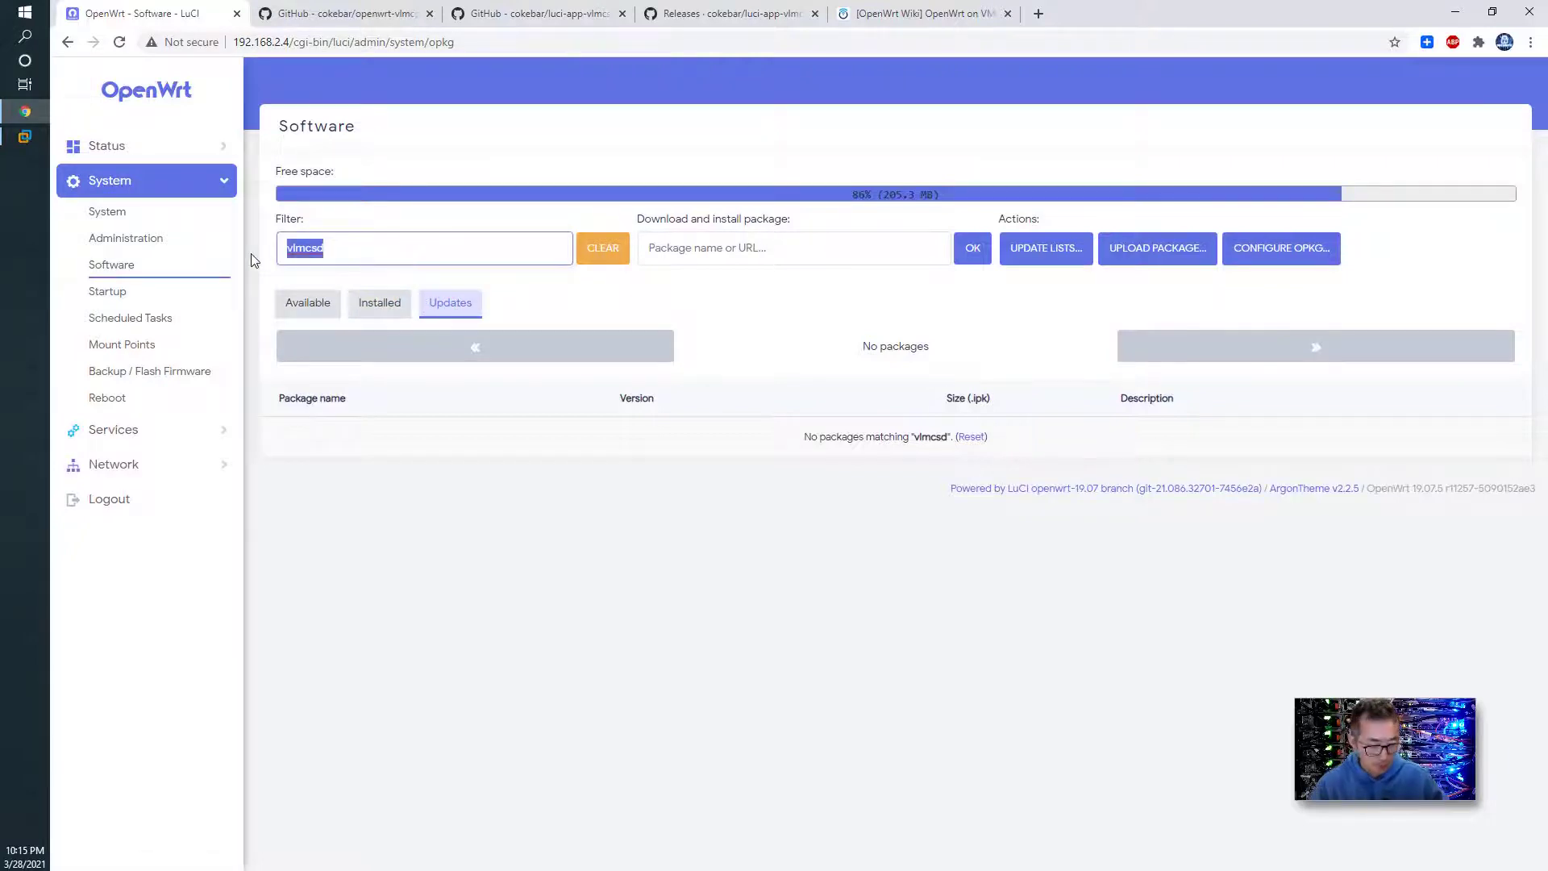
Step: Clear the filter and install the luci-proto-ppp, netifd and odhcp6c upgrades
{"action": "key", "text": "BackSpace"}
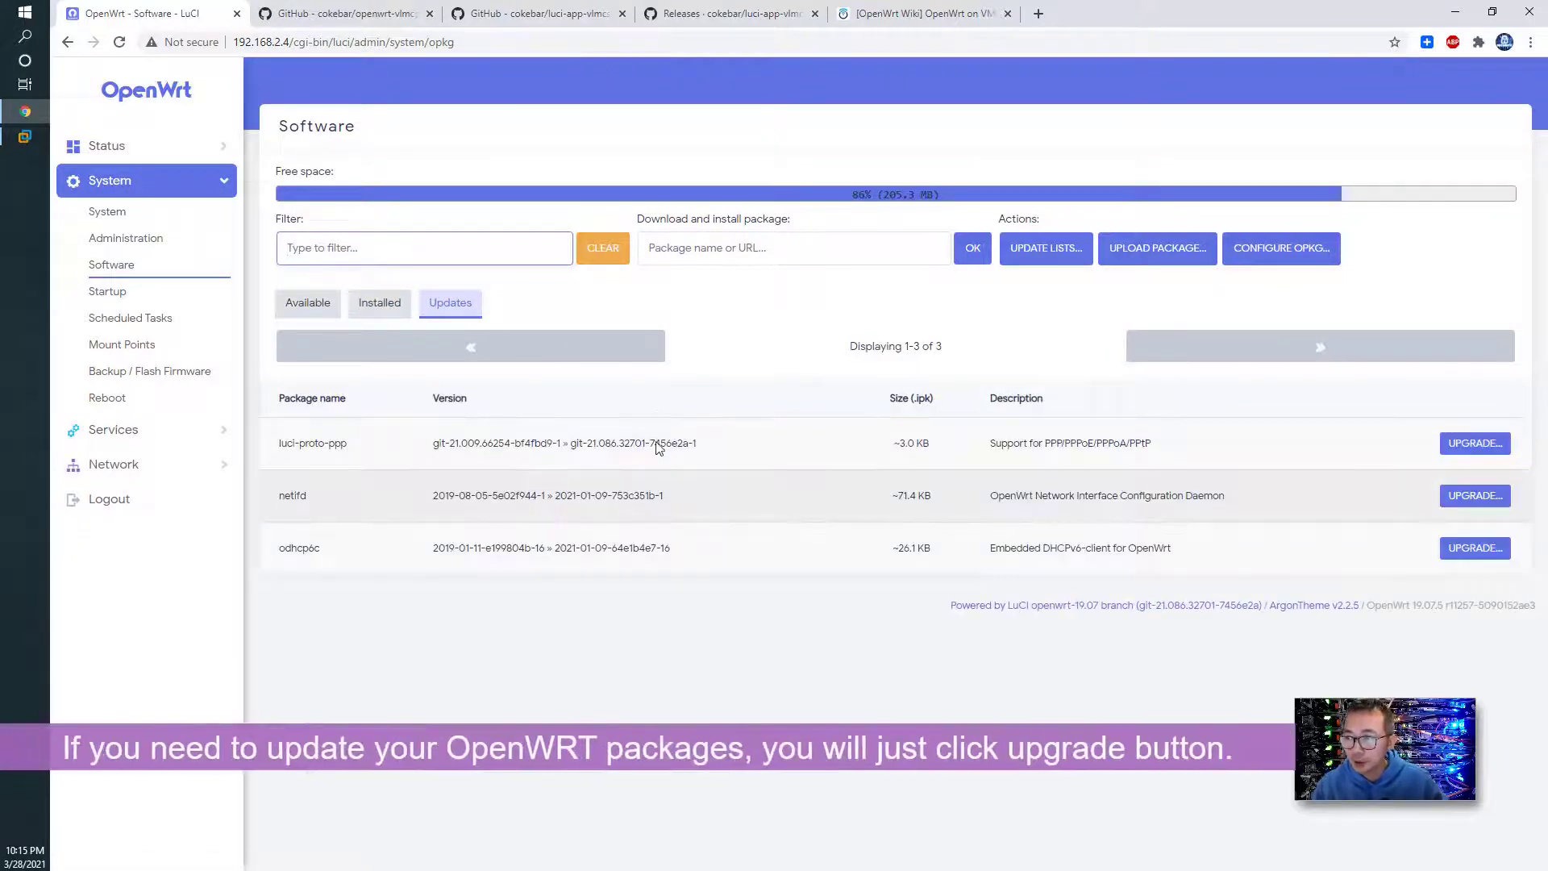
{"action": "left_click", "coordinate": [1451, 444]}
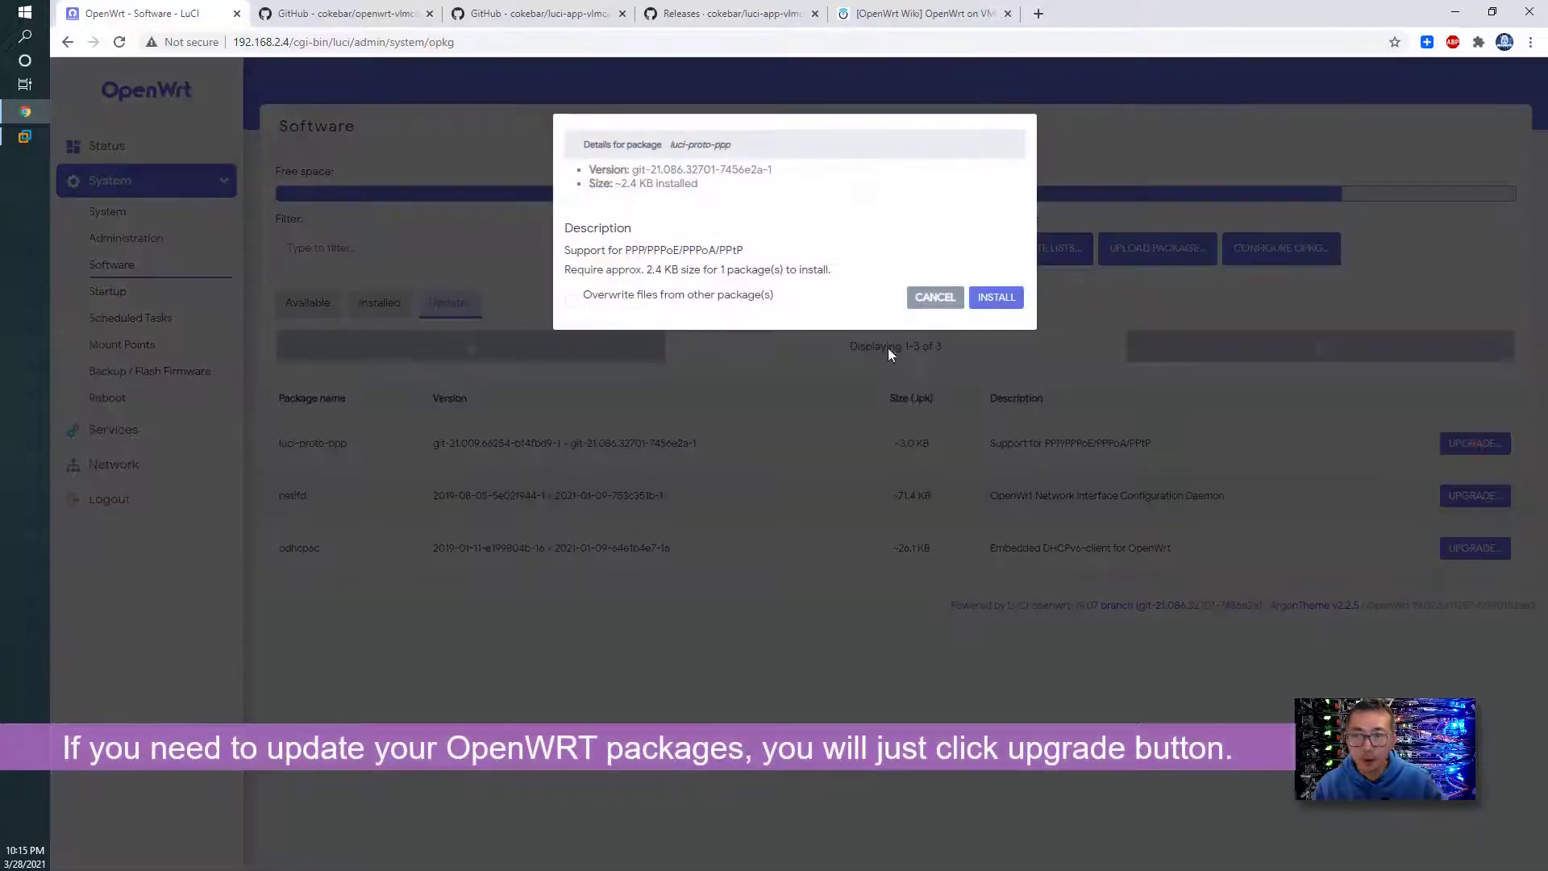
{"action": "left_click", "coordinate": [997, 298]}
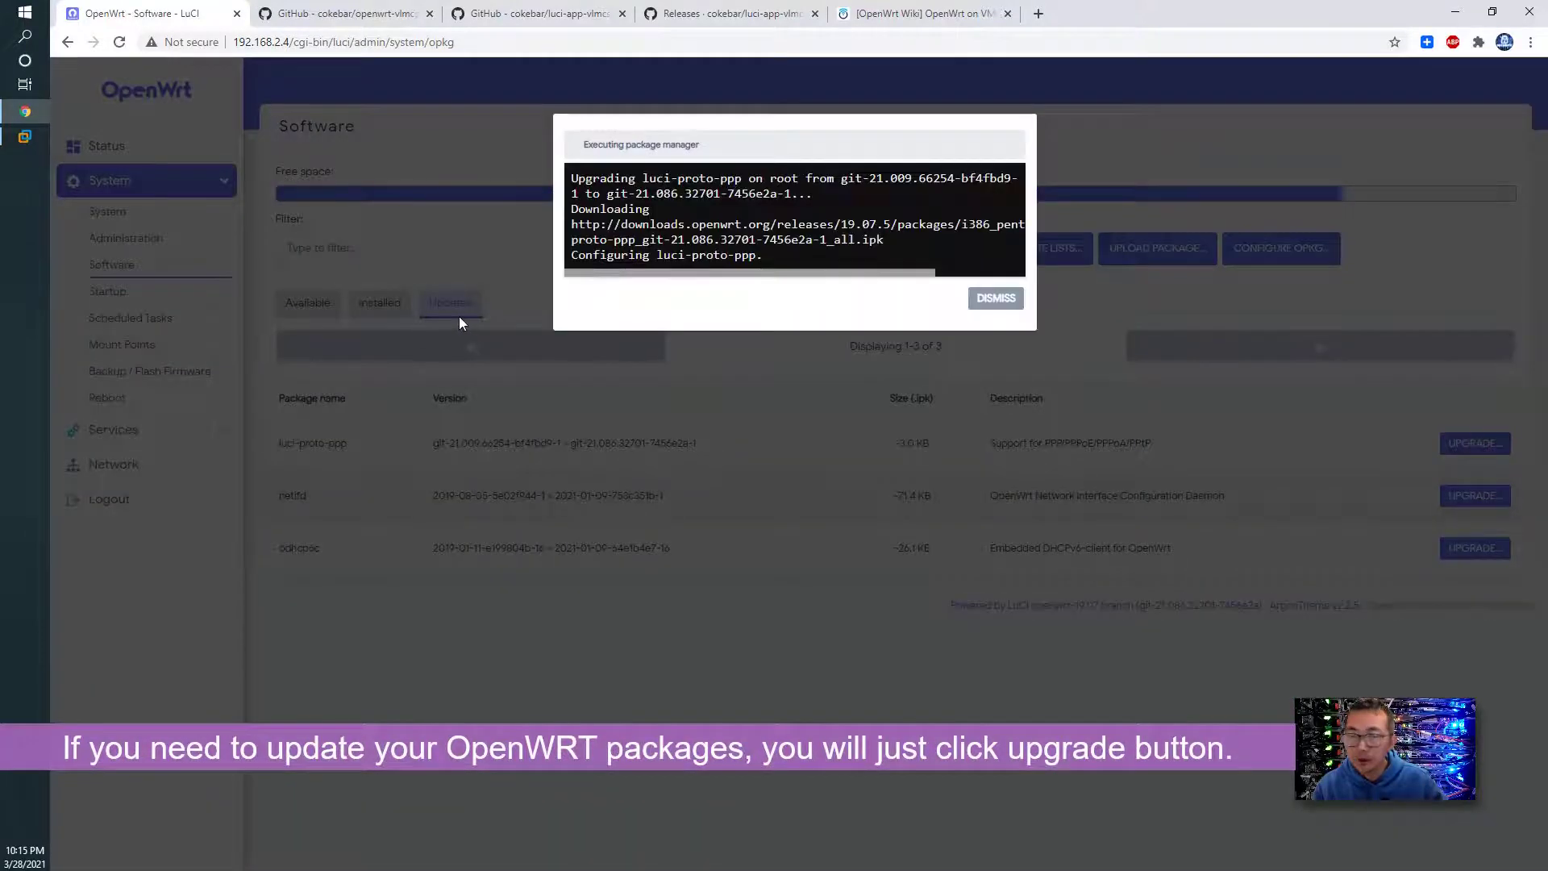
{"action": "left_click", "coordinate": [986, 307]}
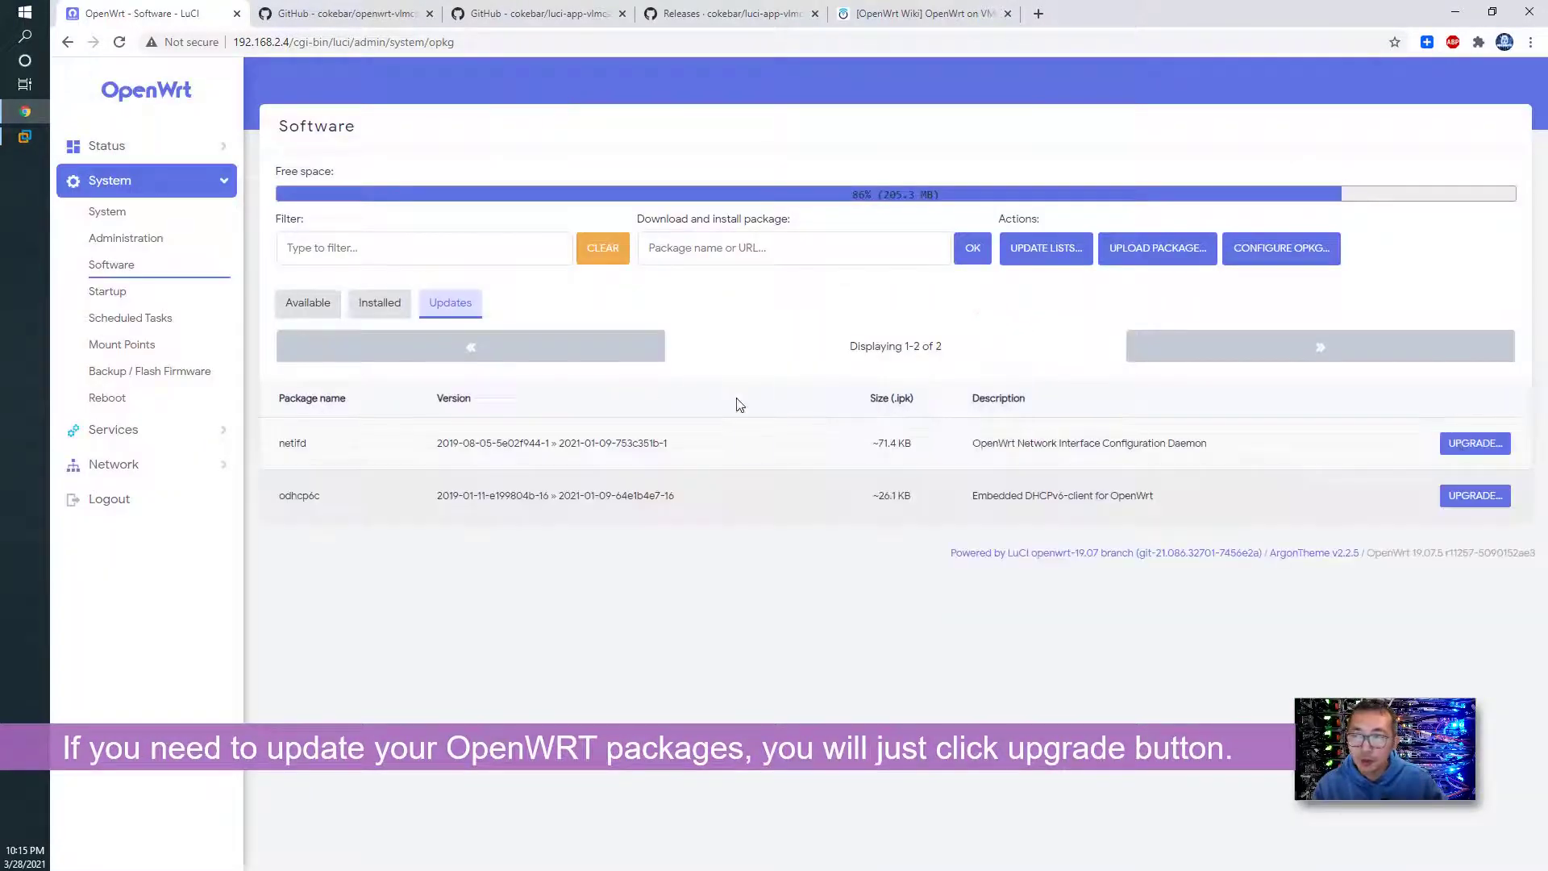
{"action": "left_click", "coordinate": [1482, 446]}
{"action": "left_click", "coordinate": [999, 435]}
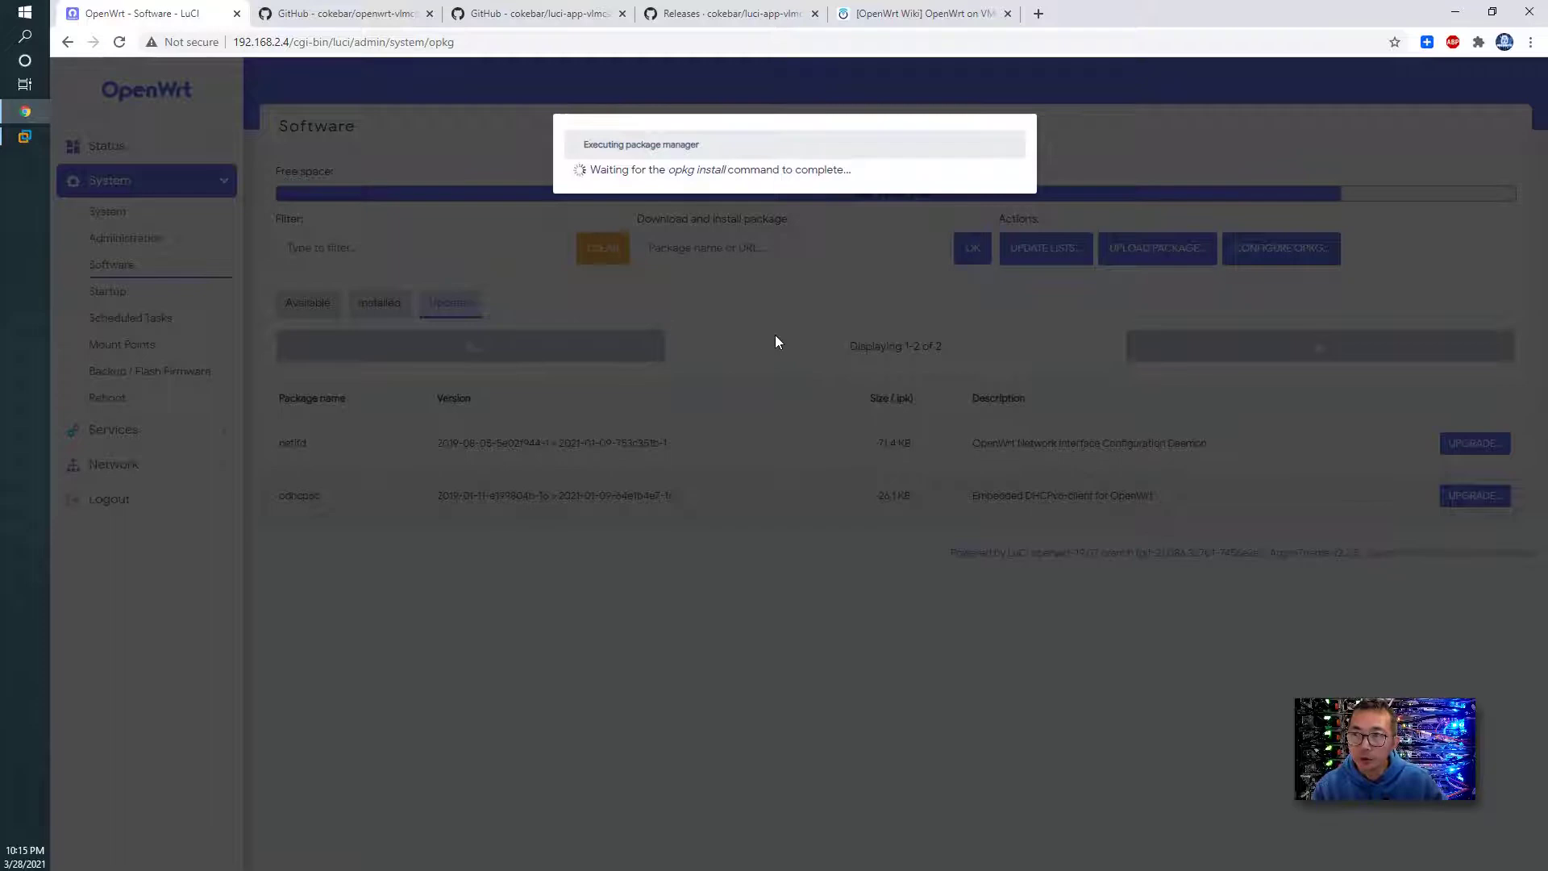
{"action": "left_click", "coordinate": [990, 297]}
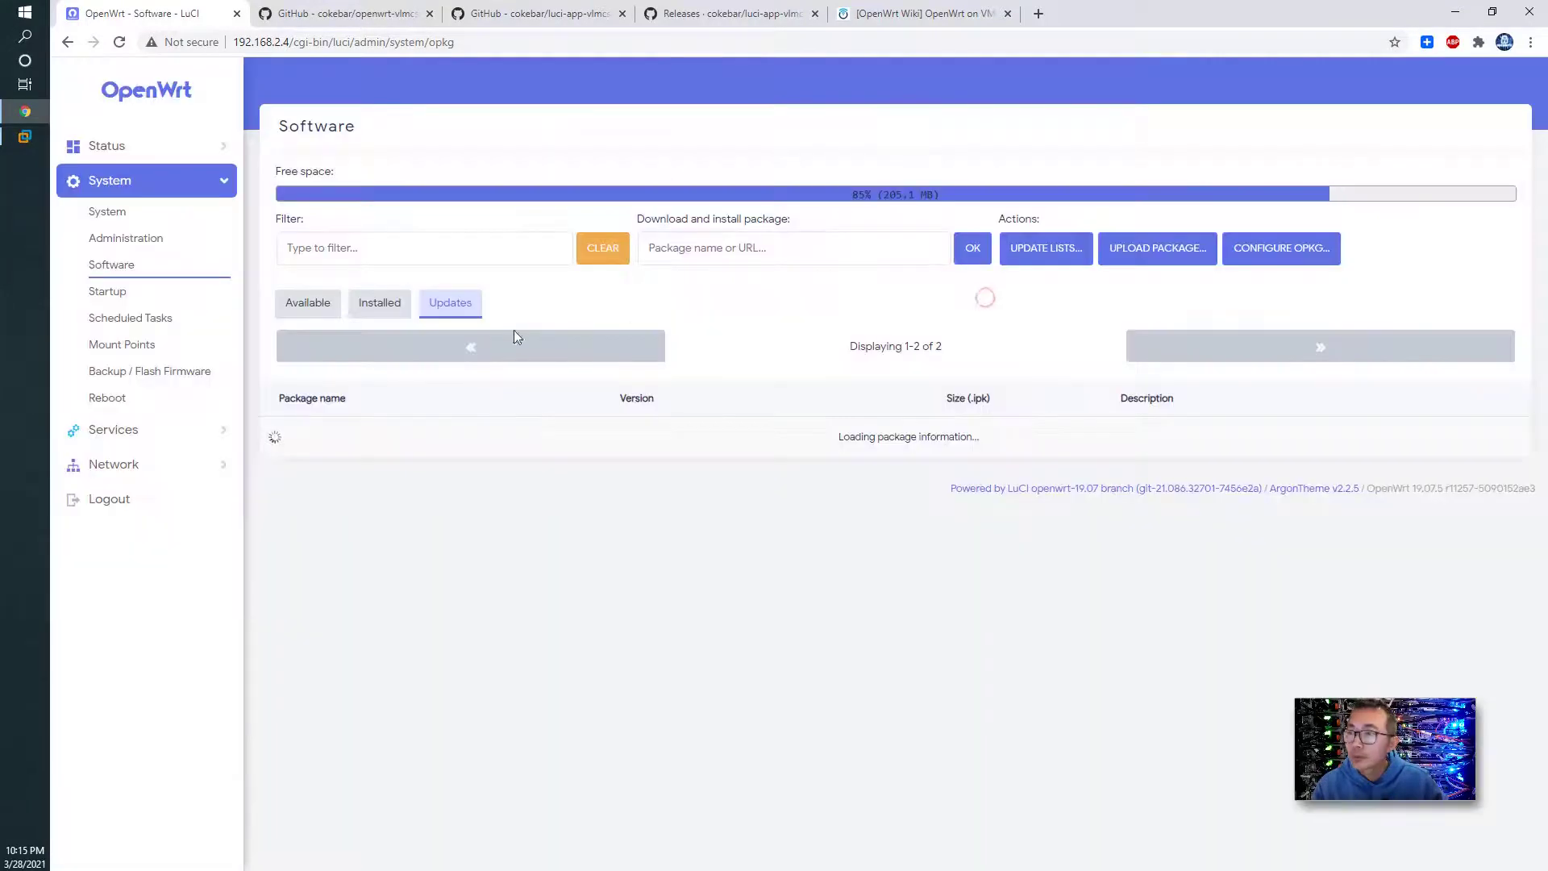
{"action": "left_click", "coordinate": [1461, 453]}
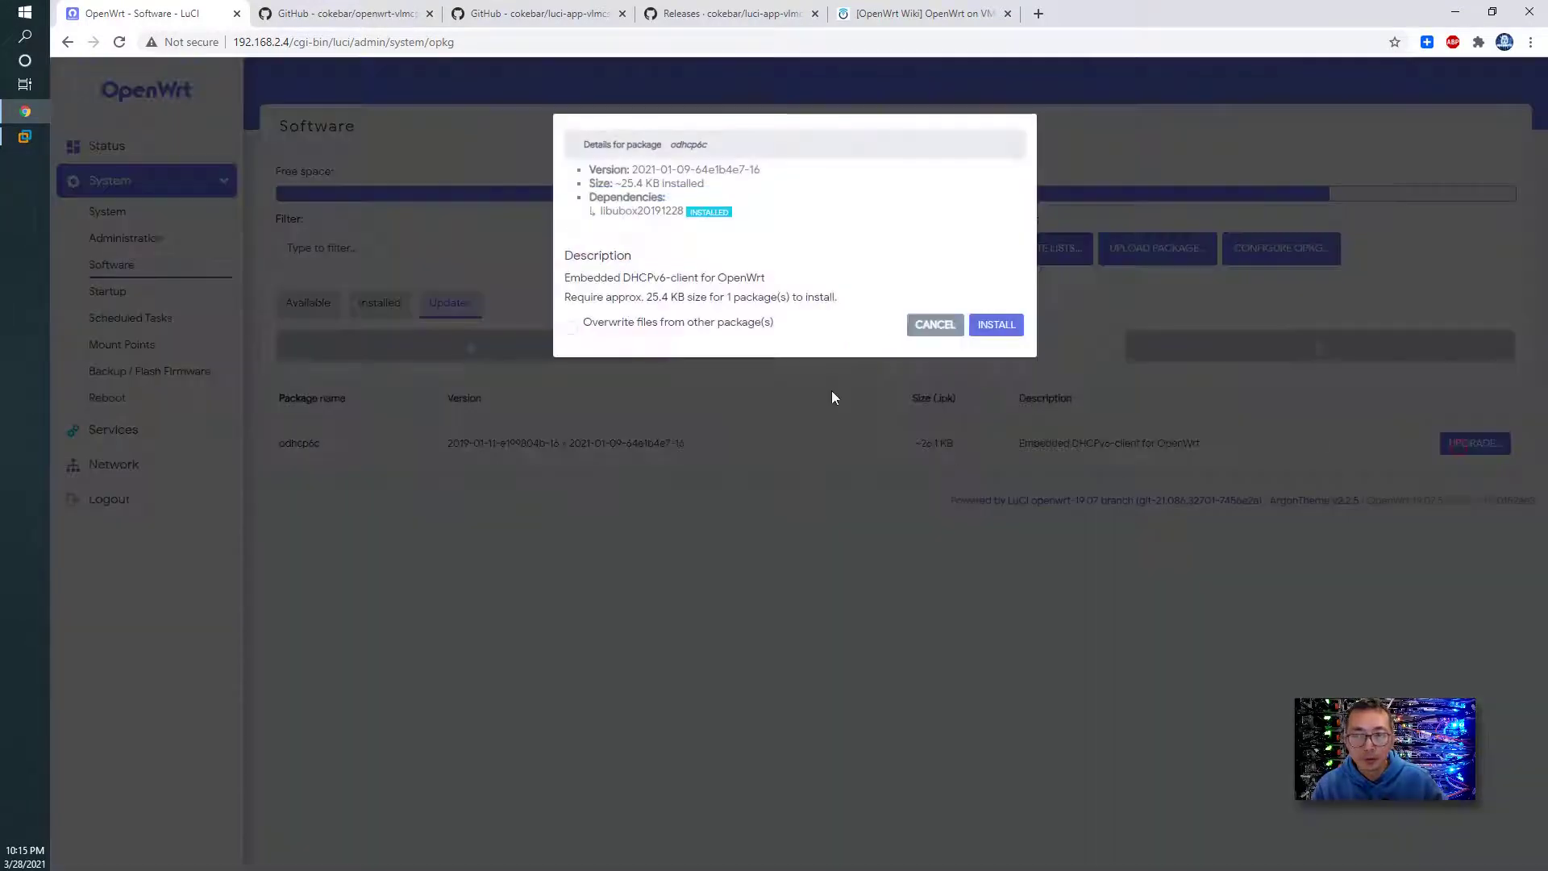
{"action": "left_click", "coordinate": [1009, 323]}
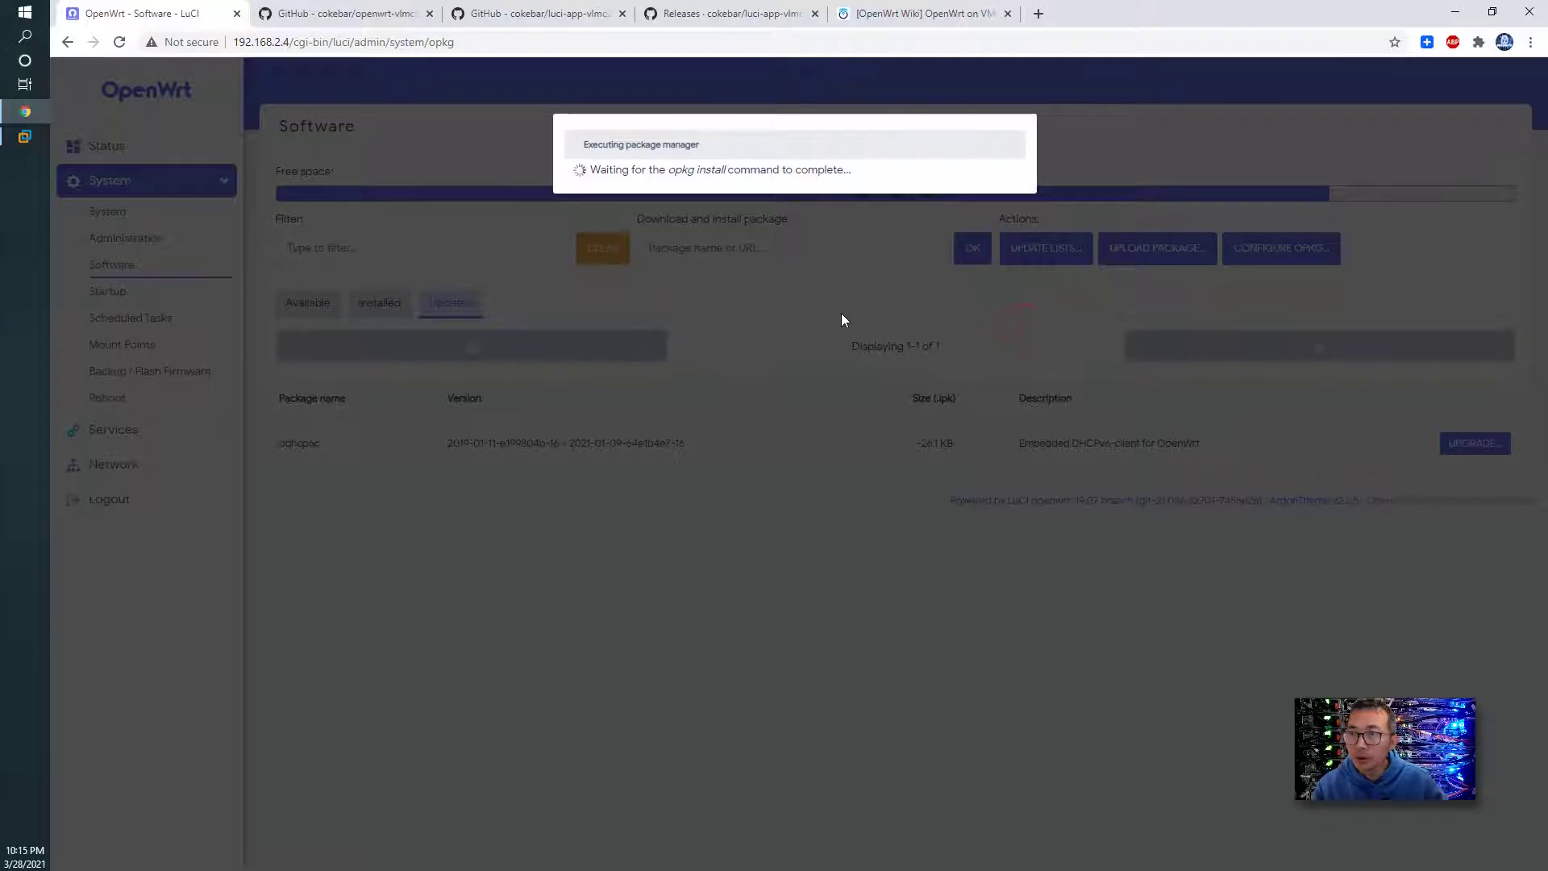
{"action": "left_click", "coordinate": [992, 299]}
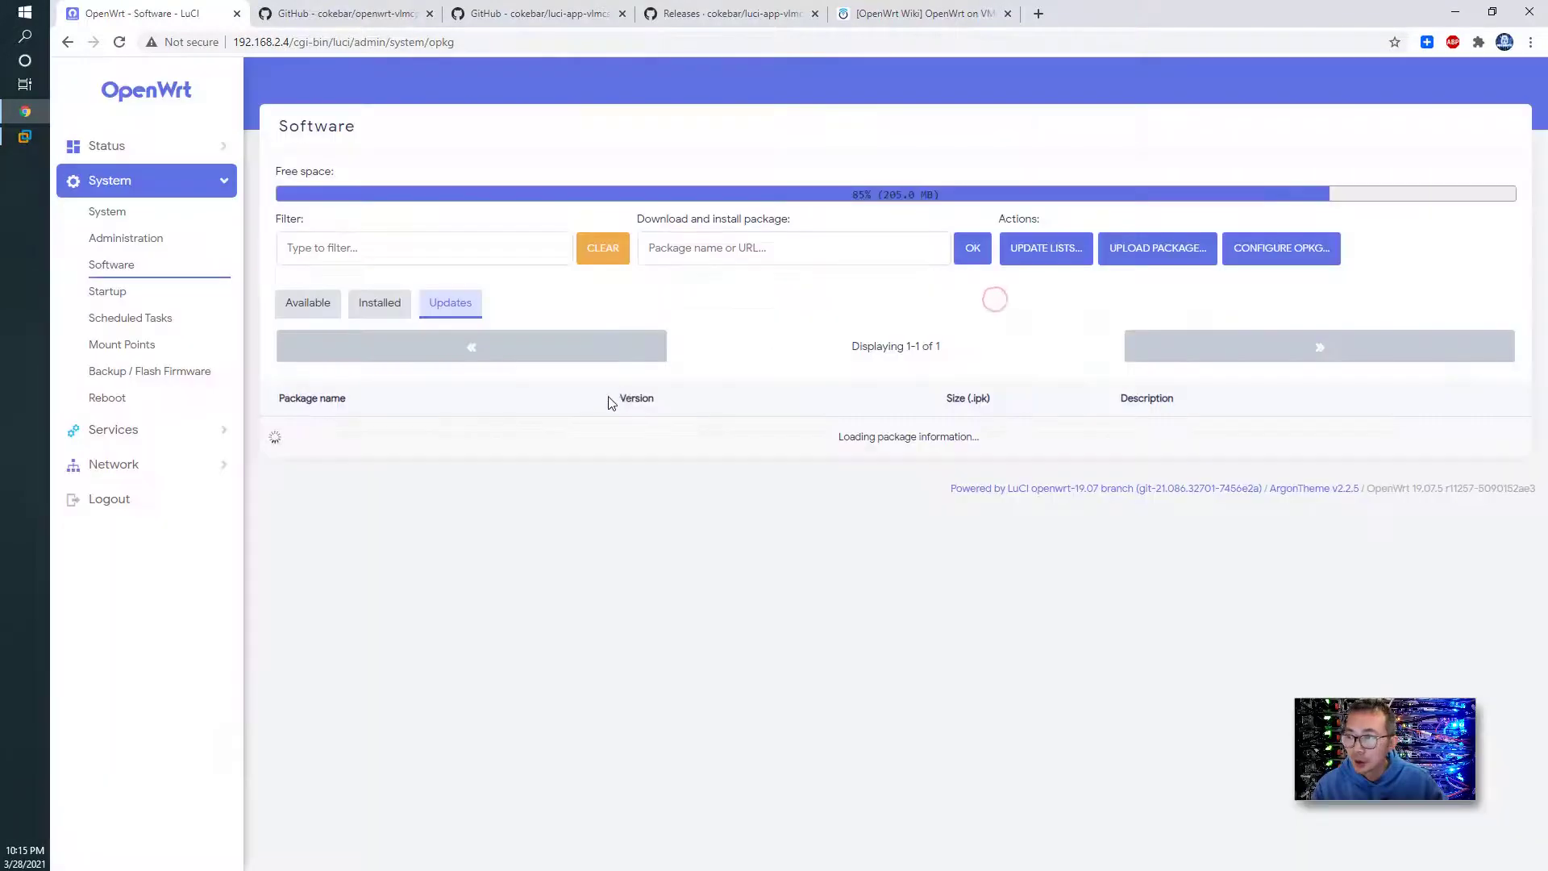
Step: Search the Available packages for vlmcsd, find nothing, and clear the filter
{"action": "left_click", "coordinate": [306, 313]}
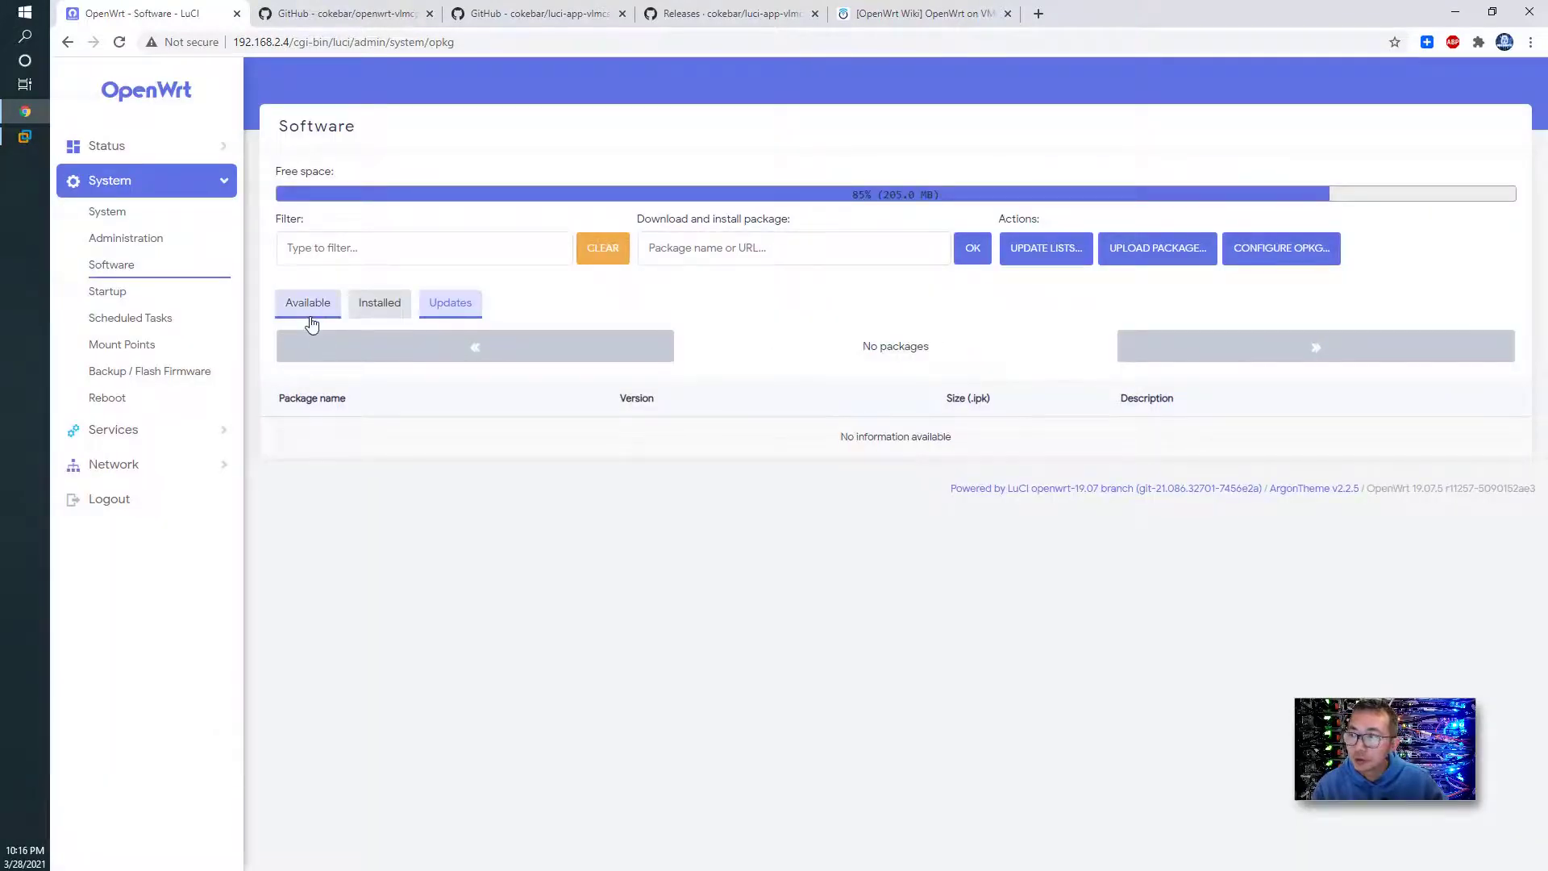
{"action": "left_click", "coordinate": [367, 250]}
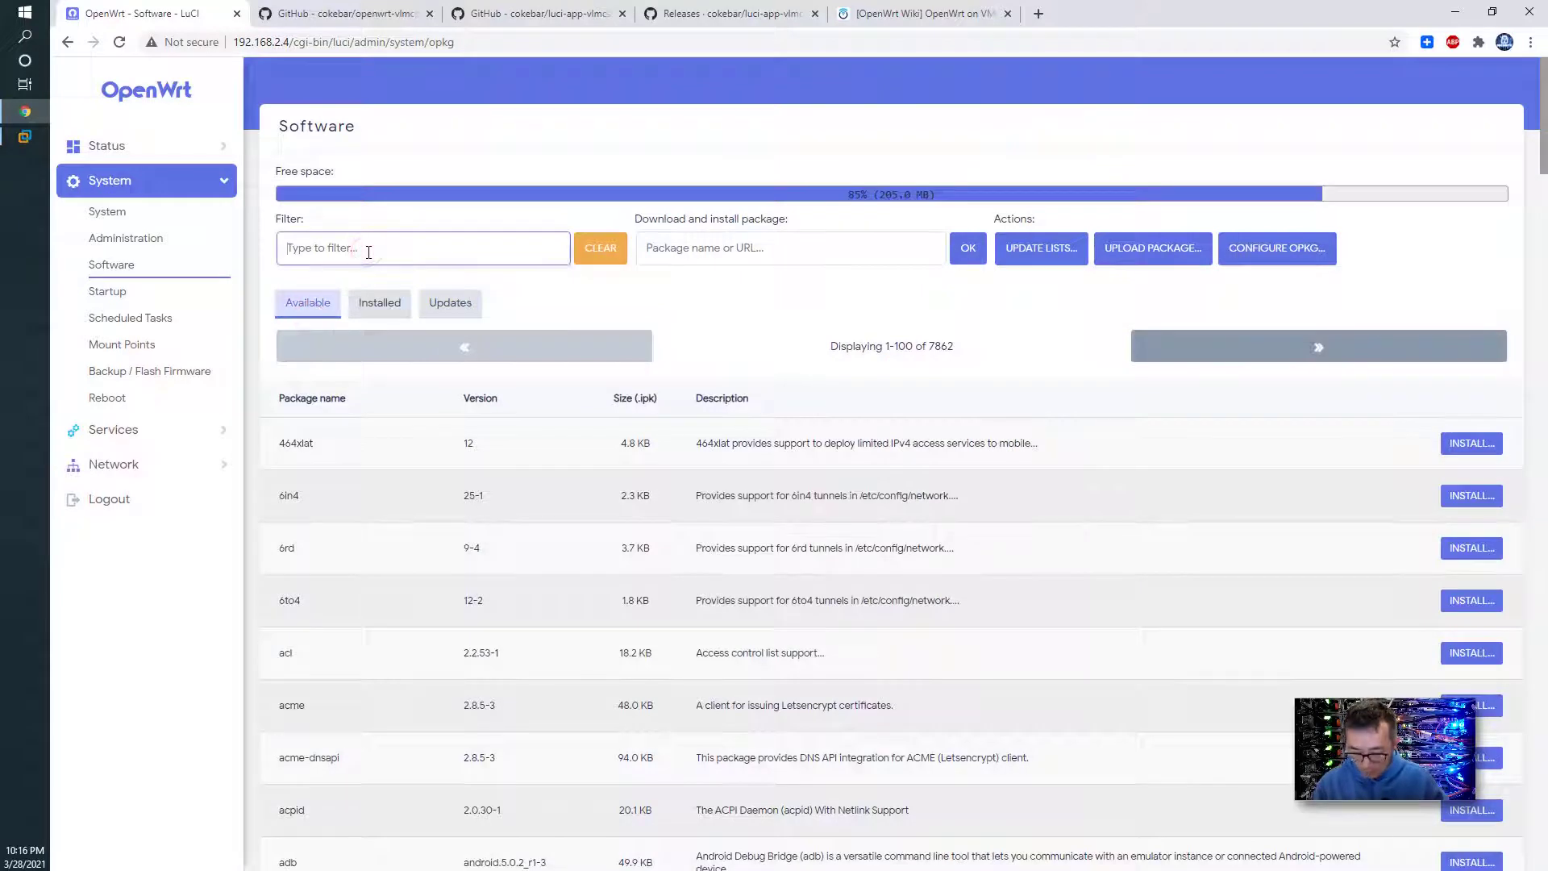
{"action": "type", "text": "vlmcsd"}
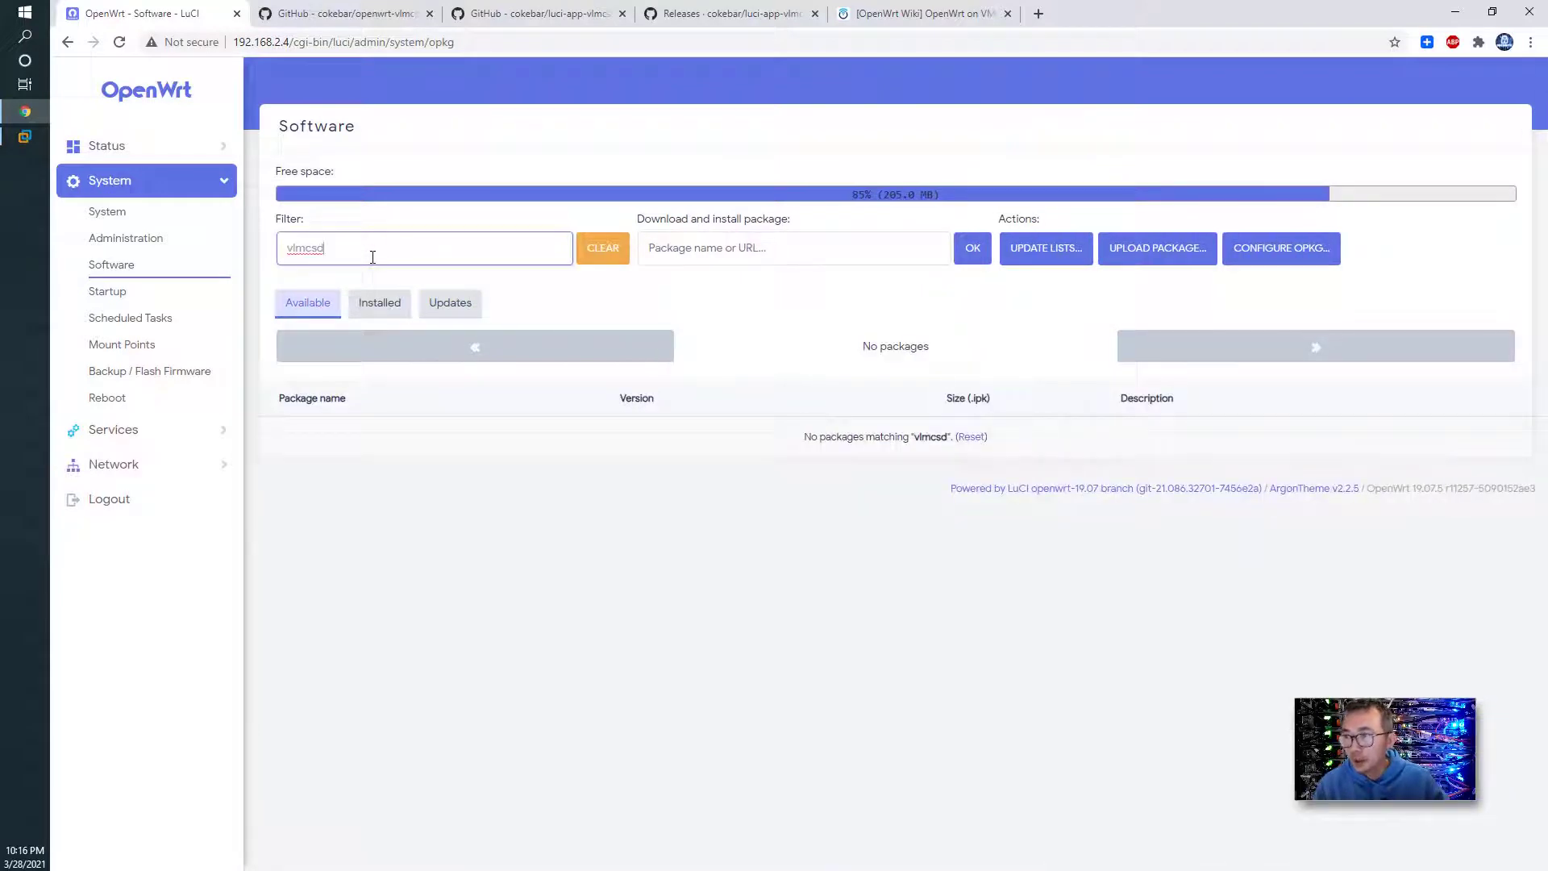
{"action": "double_click", "coordinate": [373, 256]}
{"action": "key", "text": "BackSpace"}
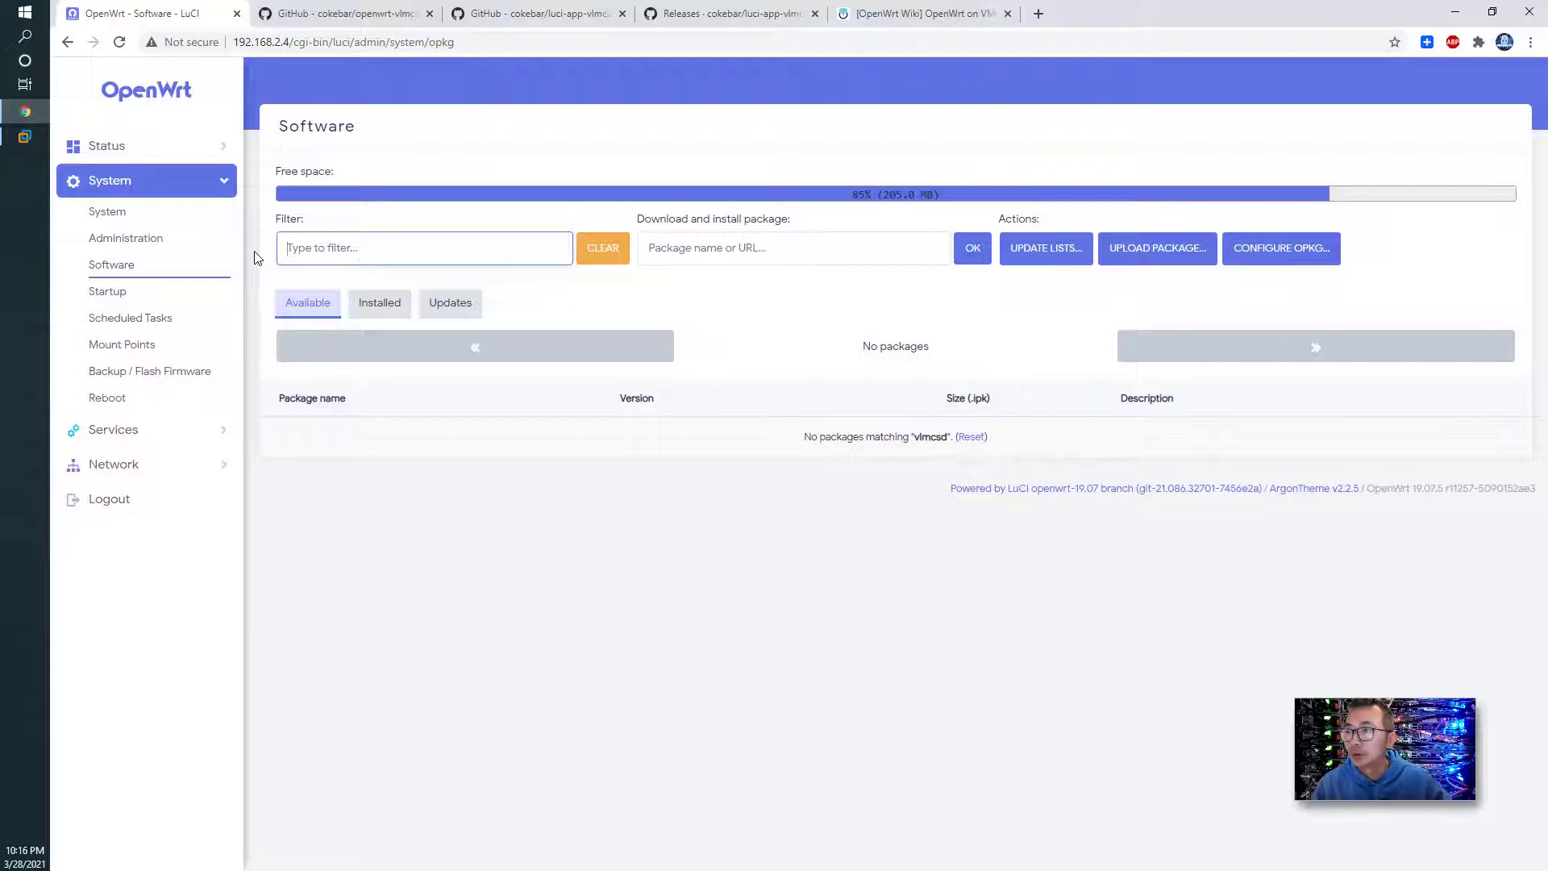
Step: Open the openwrt-vlmcsd pre-compiled gh-pages file list in a new tab
{"action": "left_click", "coordinate": [407, 13]}
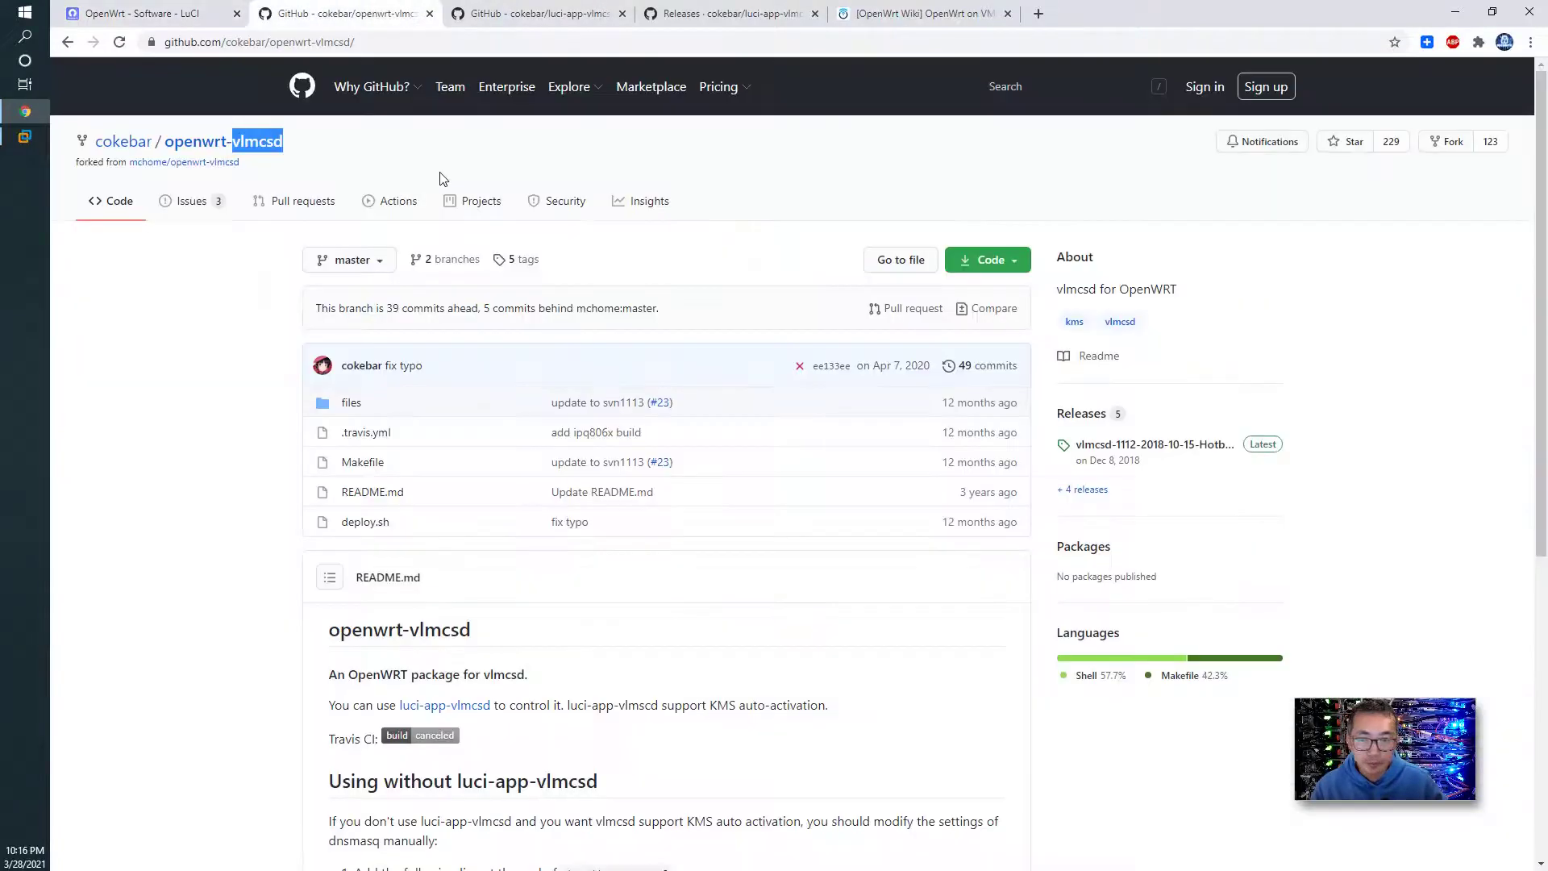
{"action": "scroll", "coordinate": [598, 449], "scroll_direction": "down", "scroll_amount": 6}
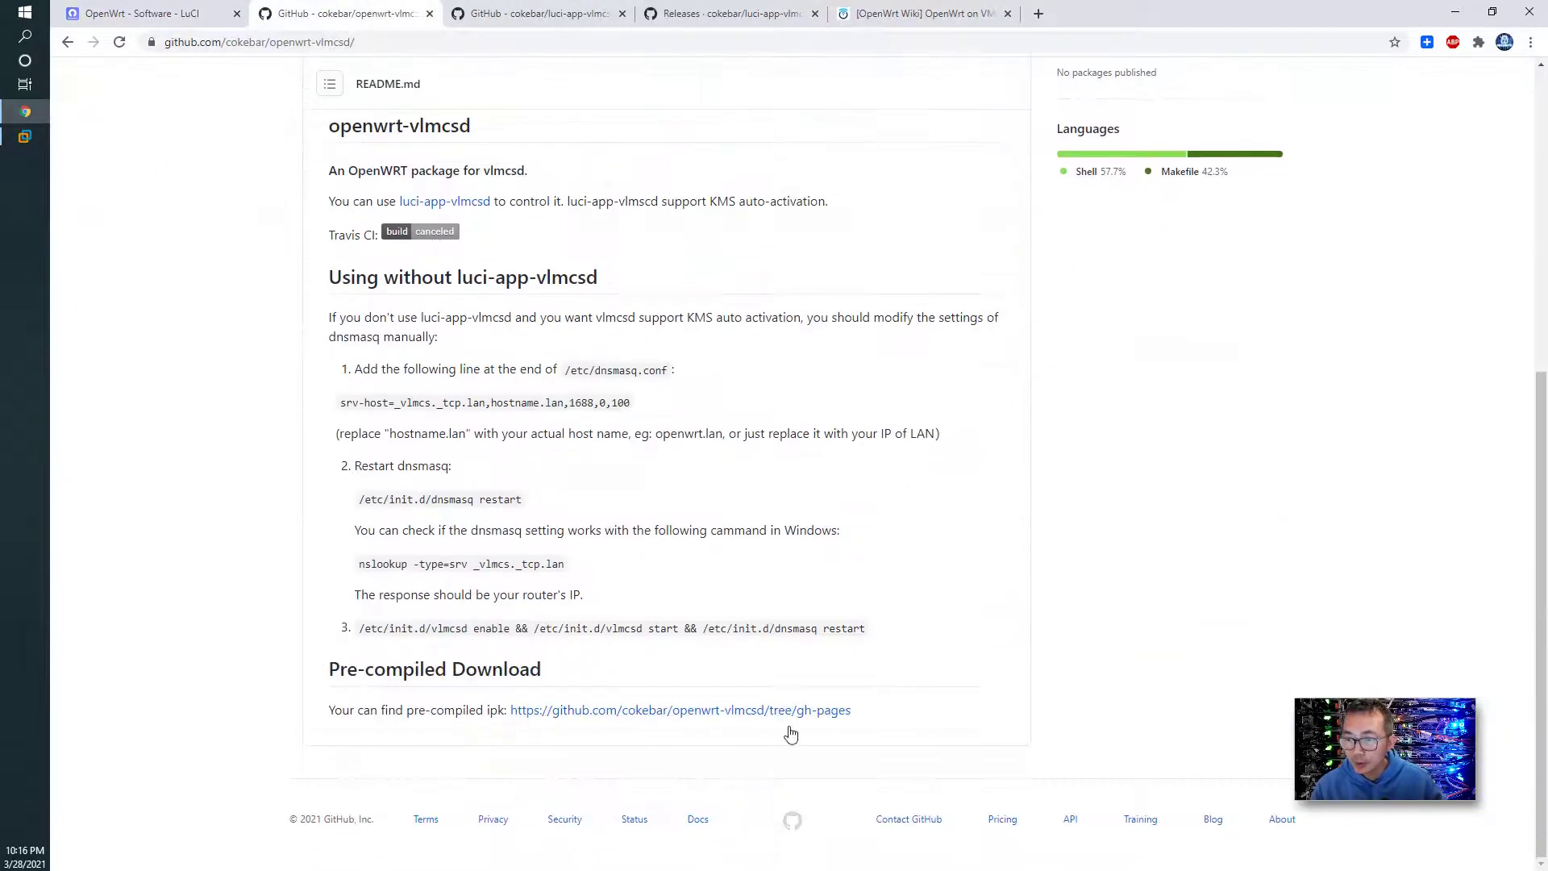
{"action": "right_click", "coordinate": [838, 711]}
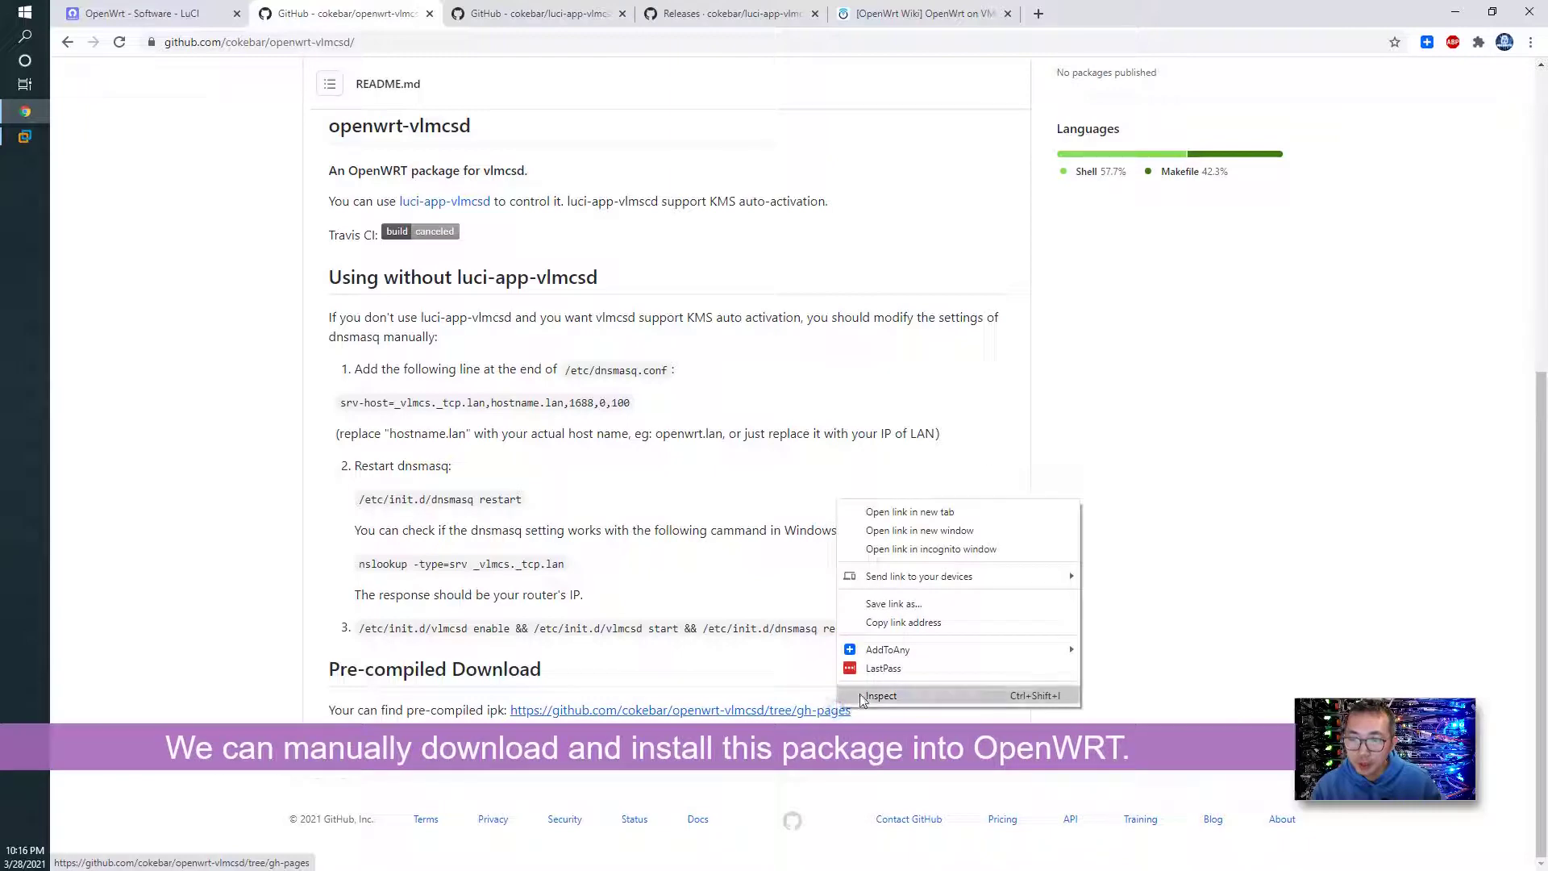
{"action": "left_click", "coordinate": [930, 517]}
{"action": "left_click", "coordinate": [717, 13]}
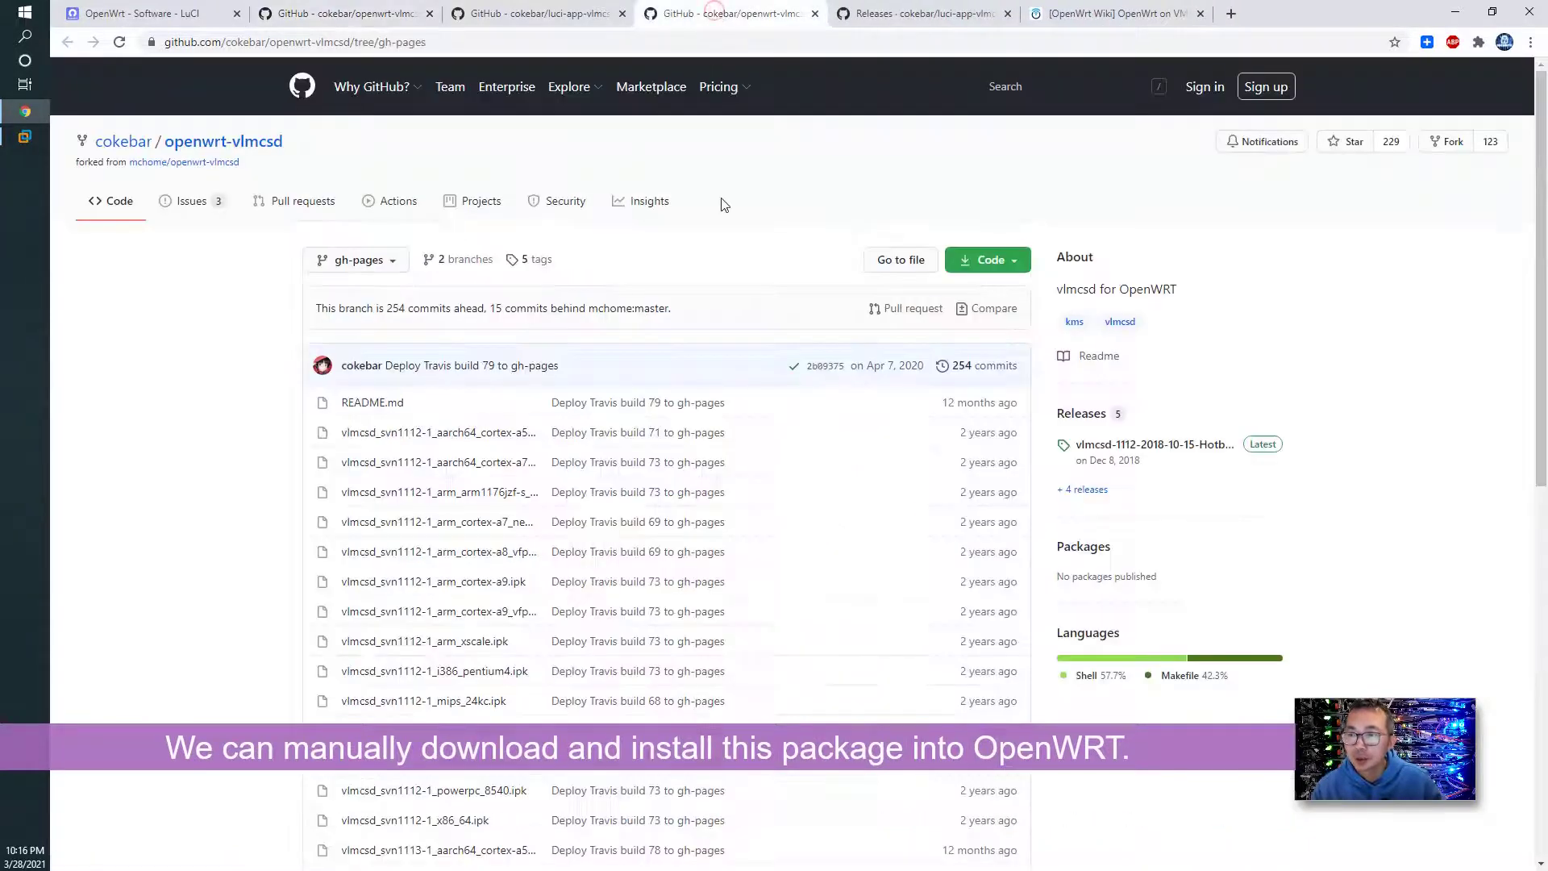
Step: Copy the link address of vlmcsd_svn1113-1_x86_64.ipk
{"action": "scroll", "coordinate": [715, 484], "scroll_direction": "down", "scroll_amount": 9}
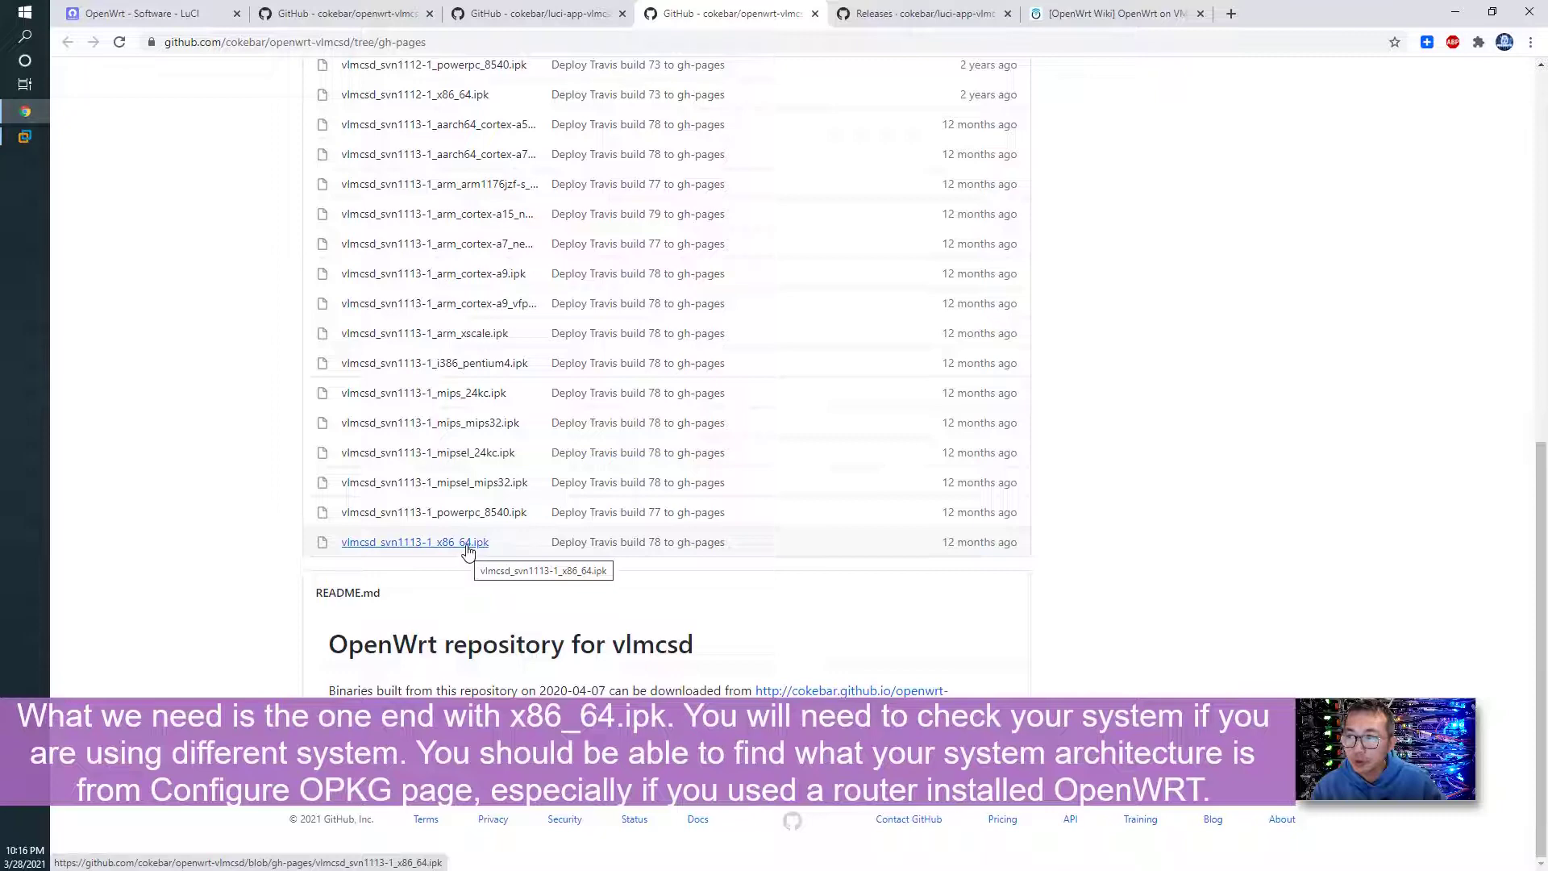
{"action": "scroll", "coordinate": [427, 517], "scroll_direction": "up", "scroll_amount": 3}
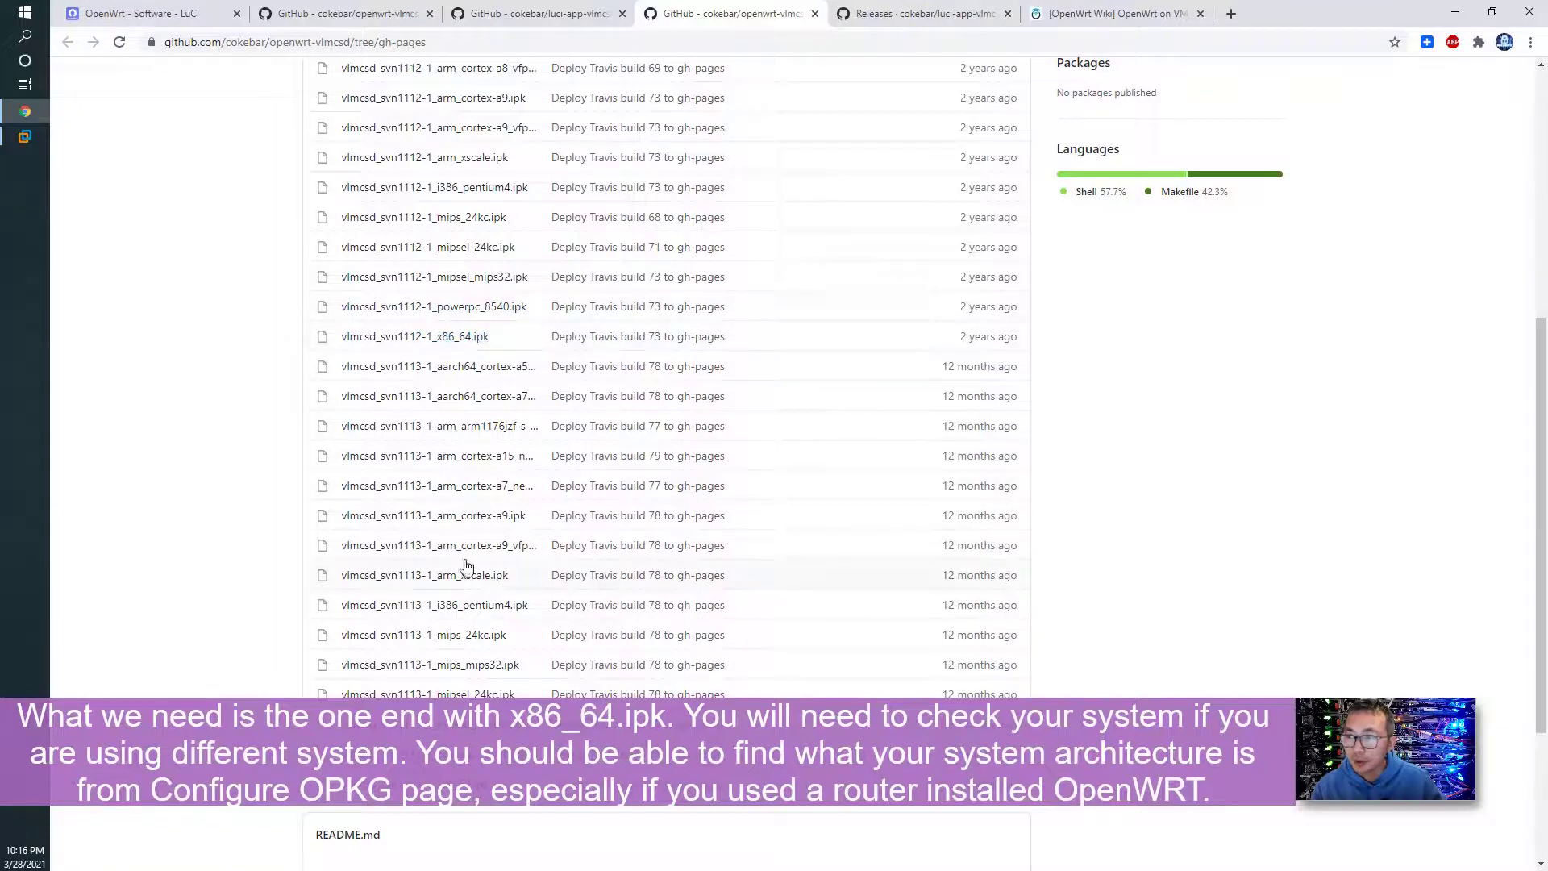
{"action": "scroll", "coordinate": [467, 565], "scroll_direction": "down", "scroll_amount": 2}
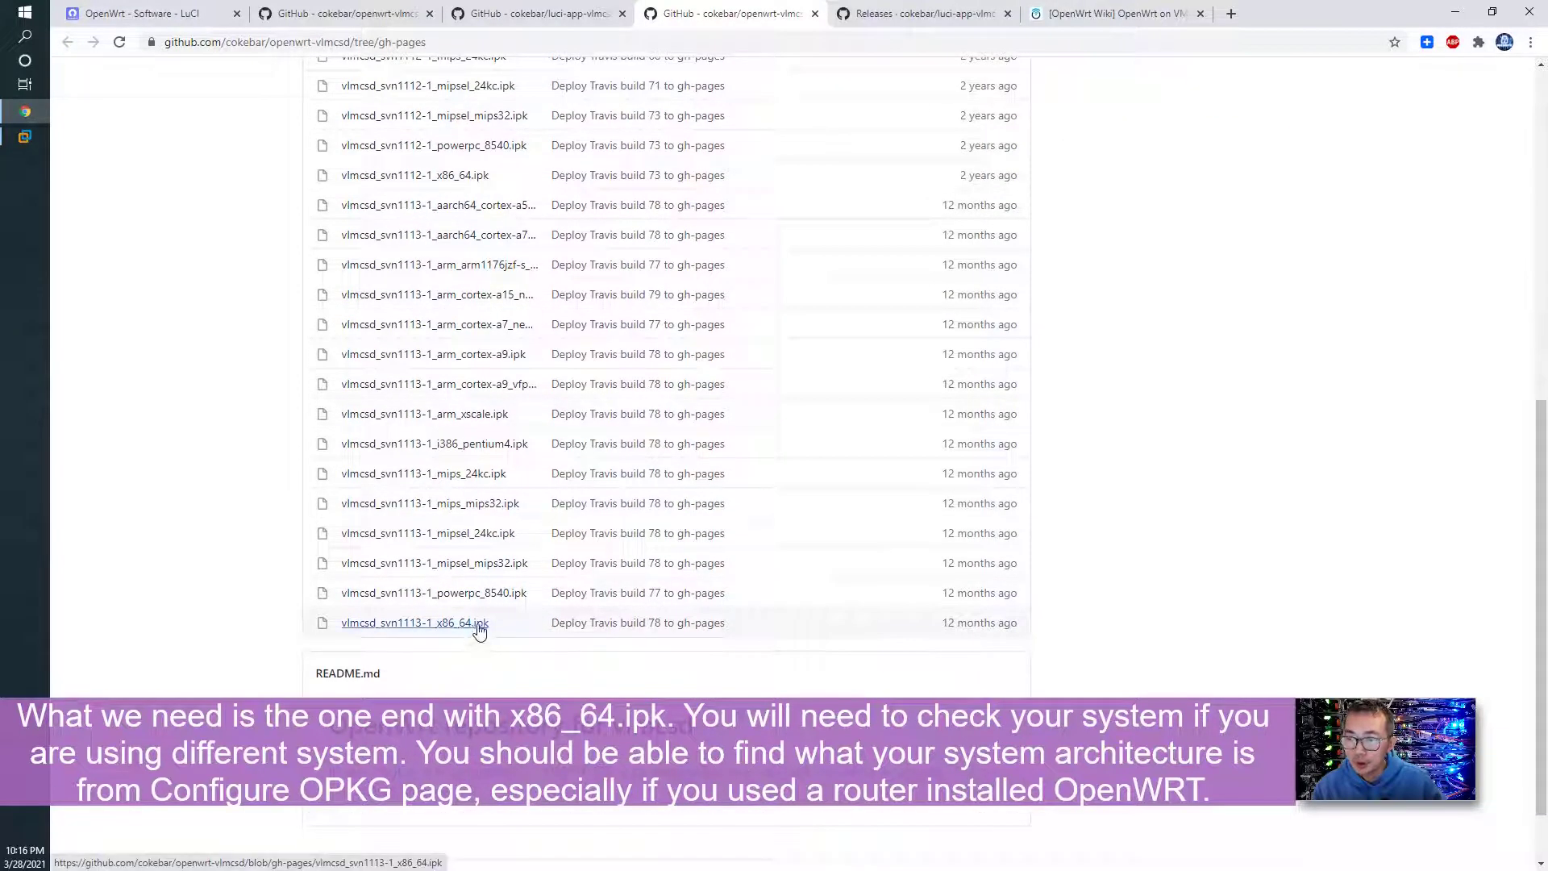
{"action": "right_click", "coordinate": [479, 630]}
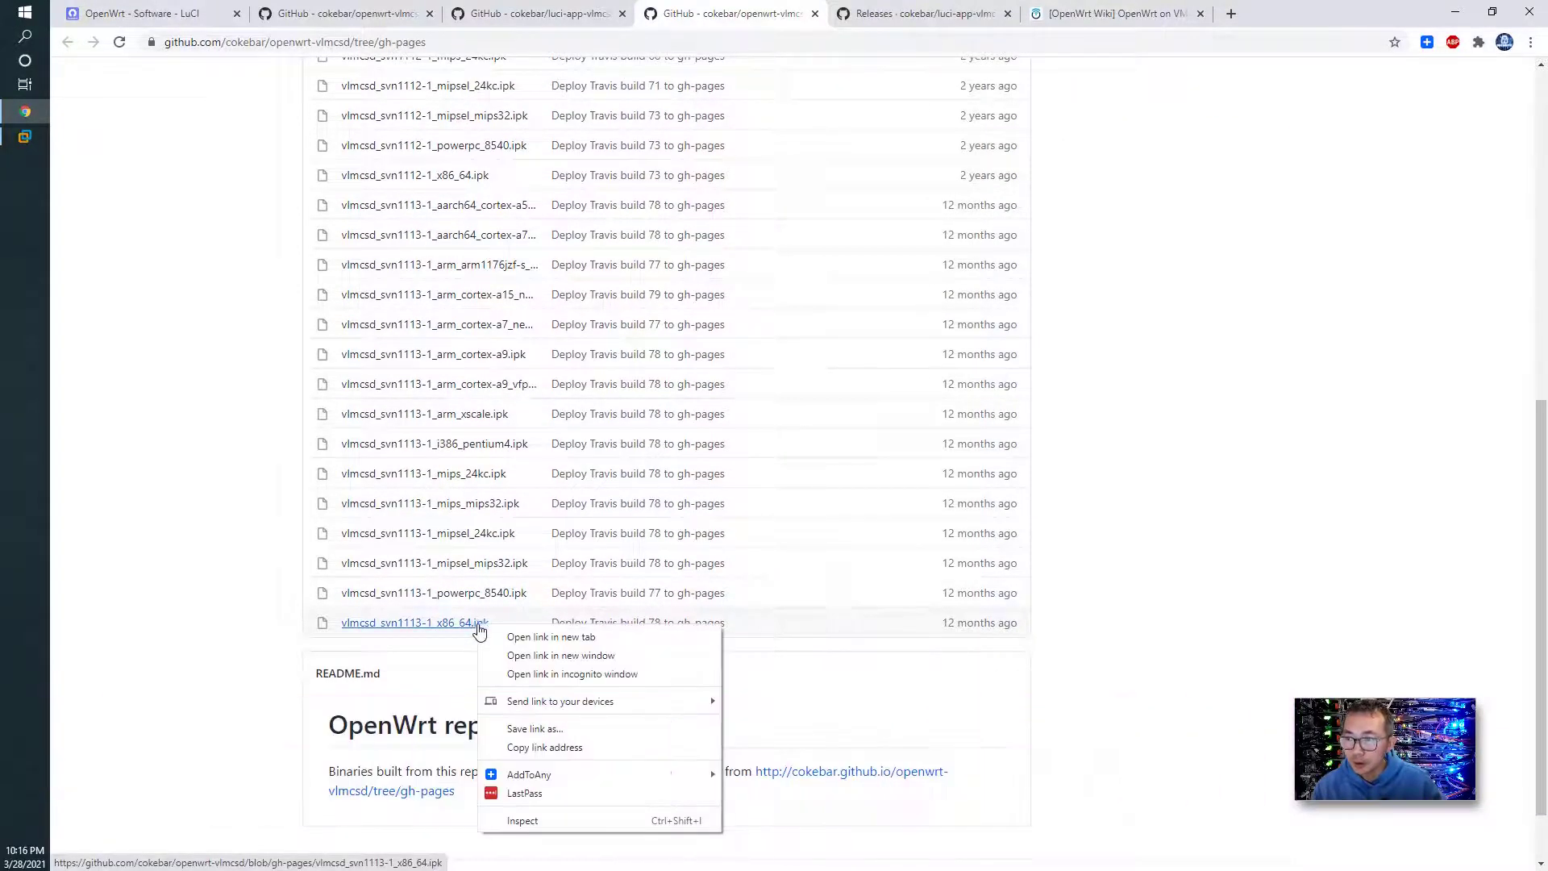
{"action": "left_click", "coordinate": [560, 747]}
Step: Open the ttyd terminal under Services, log in as root, and list the home directory
{"action": "left_click", "coordinate": [141, 12]}
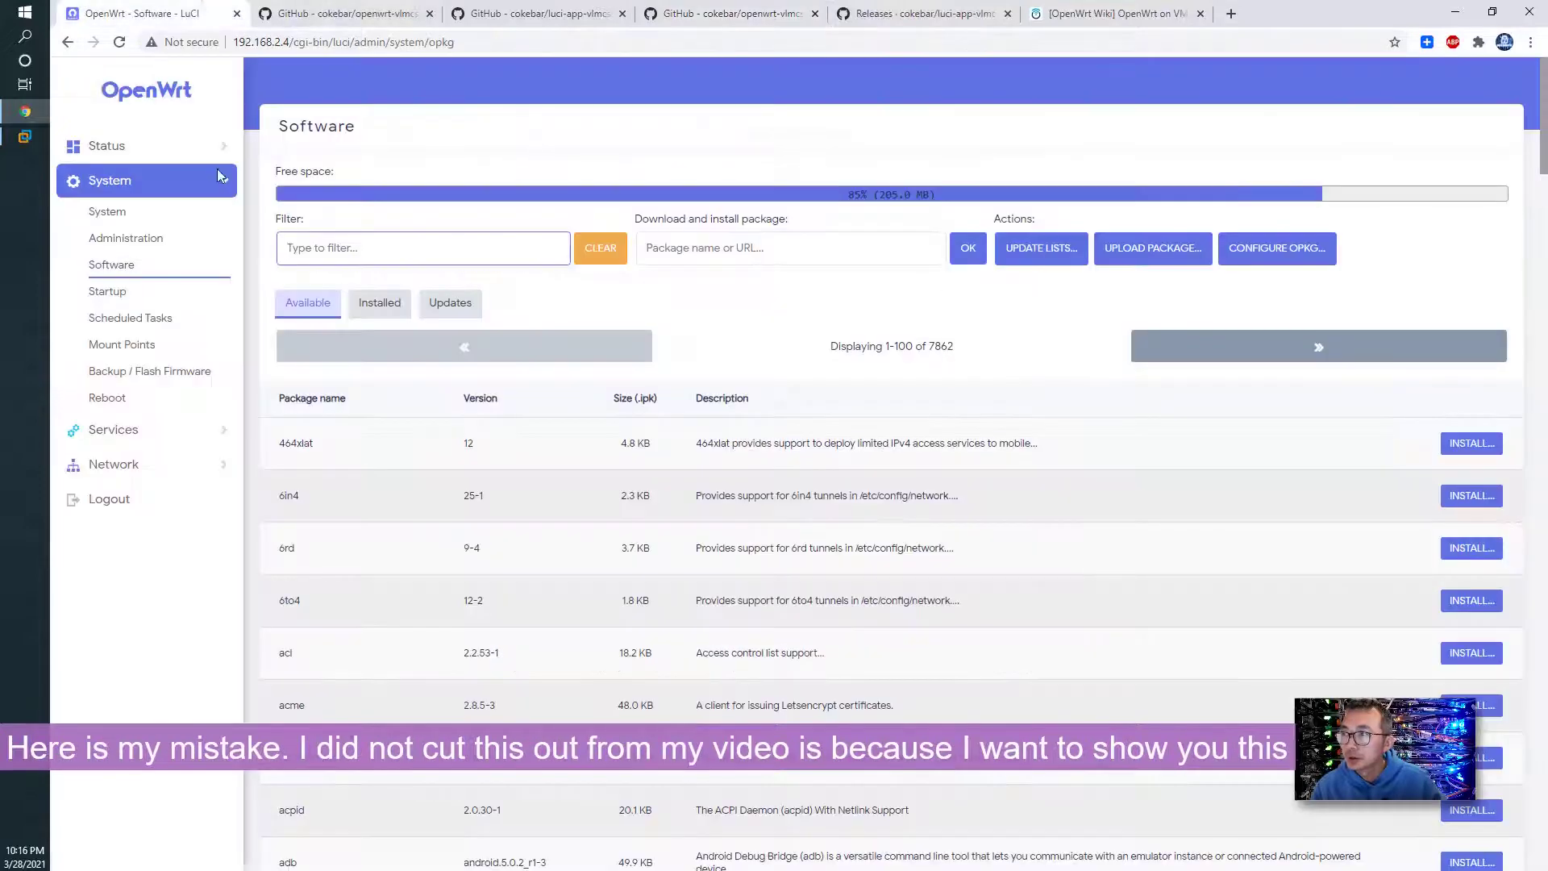
{"action": "left_click", "coordinate": [133, 436]}
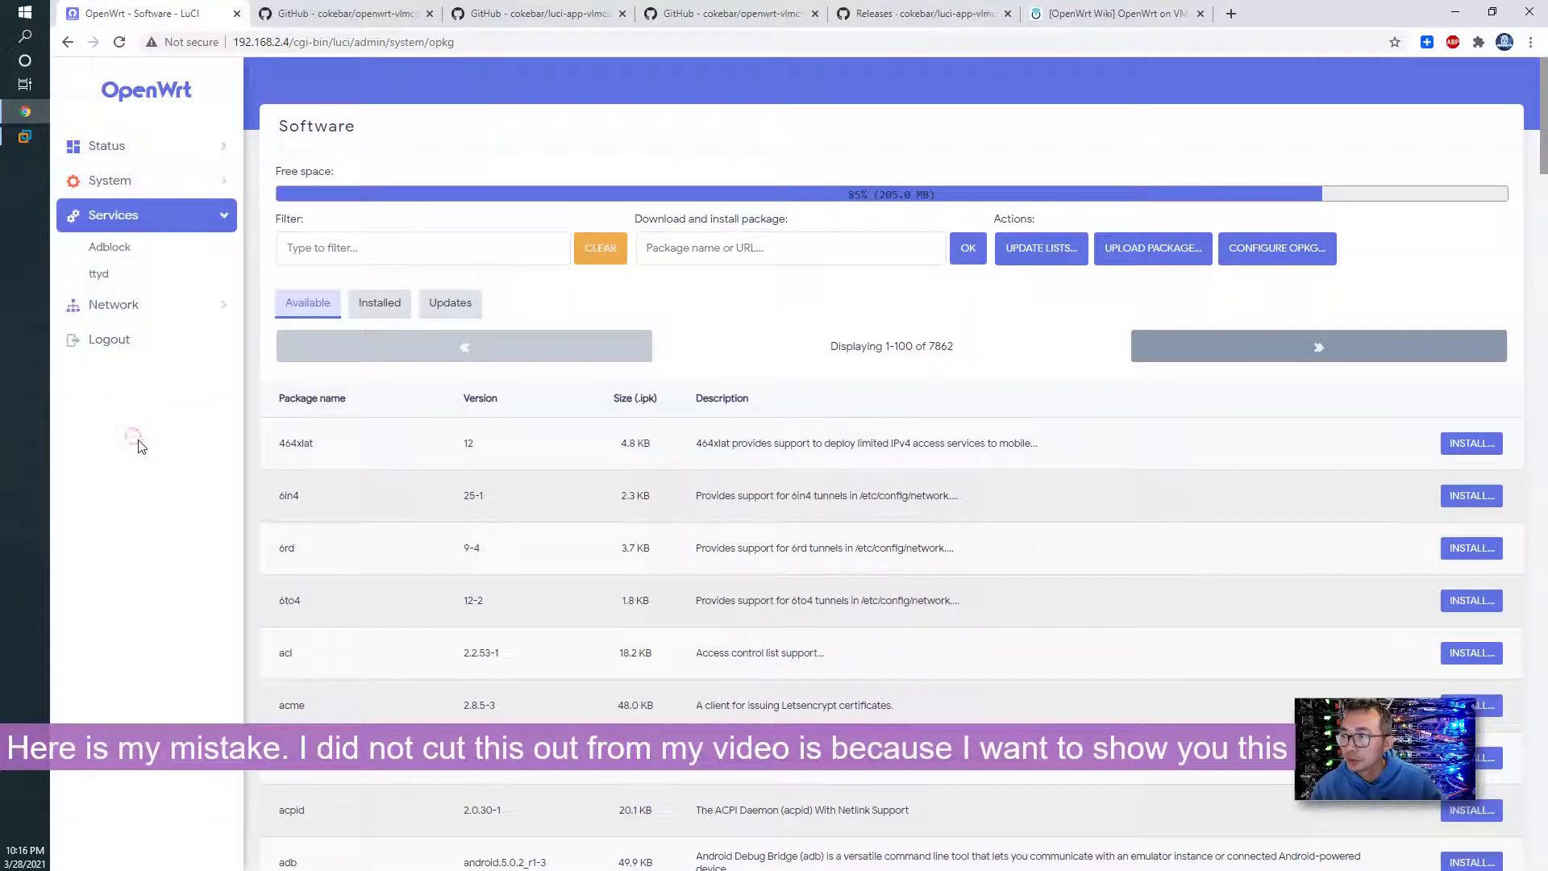
{"action": "left_click", "coordinate": [112, 275]}
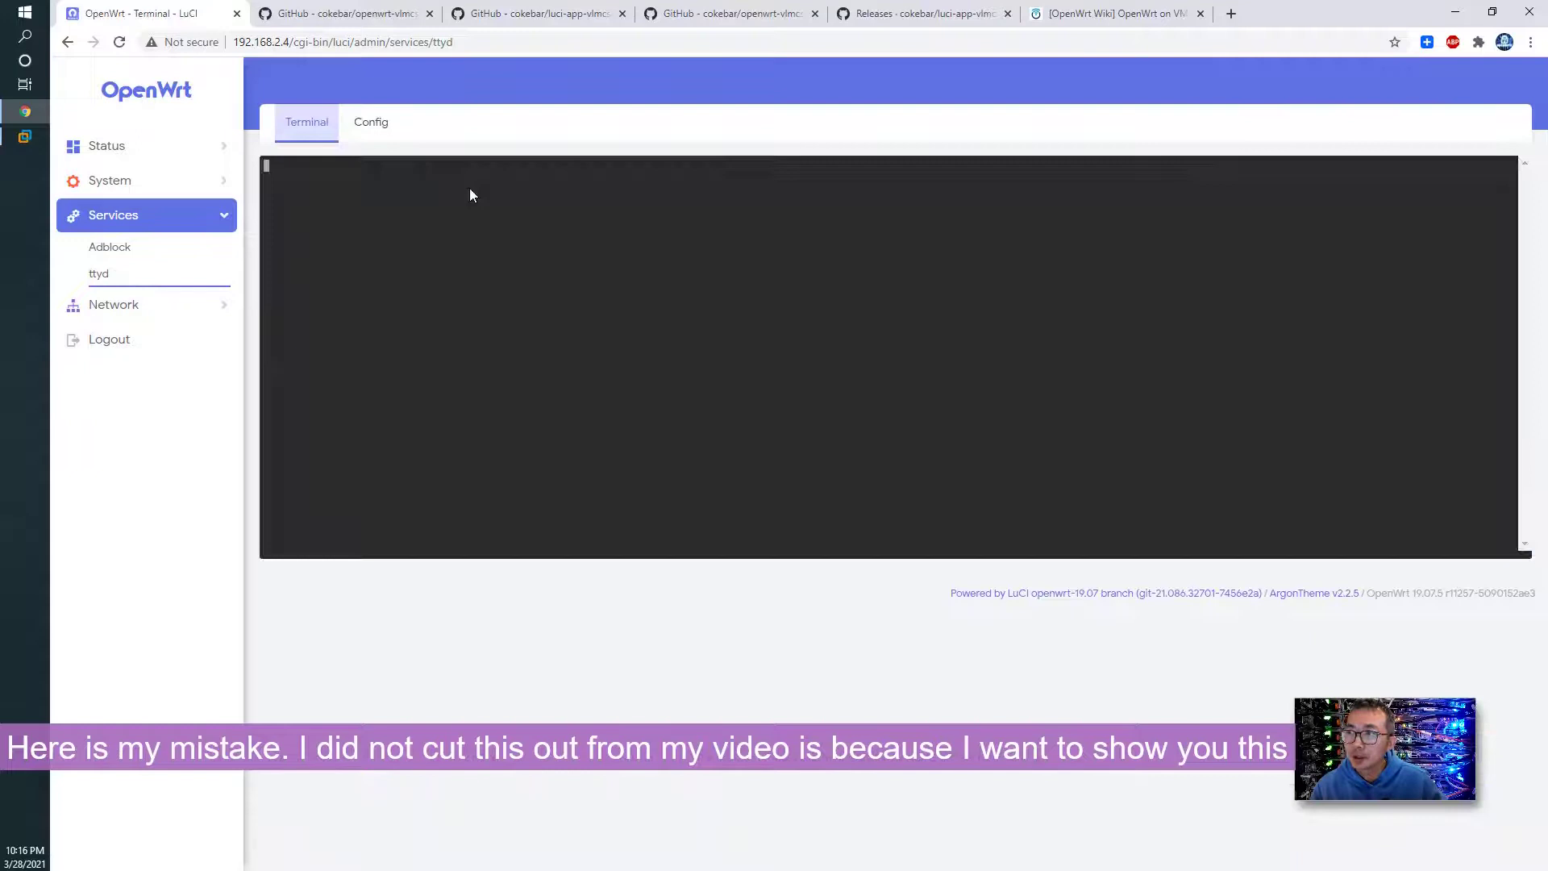
{"action": "type", "text": "ro"}
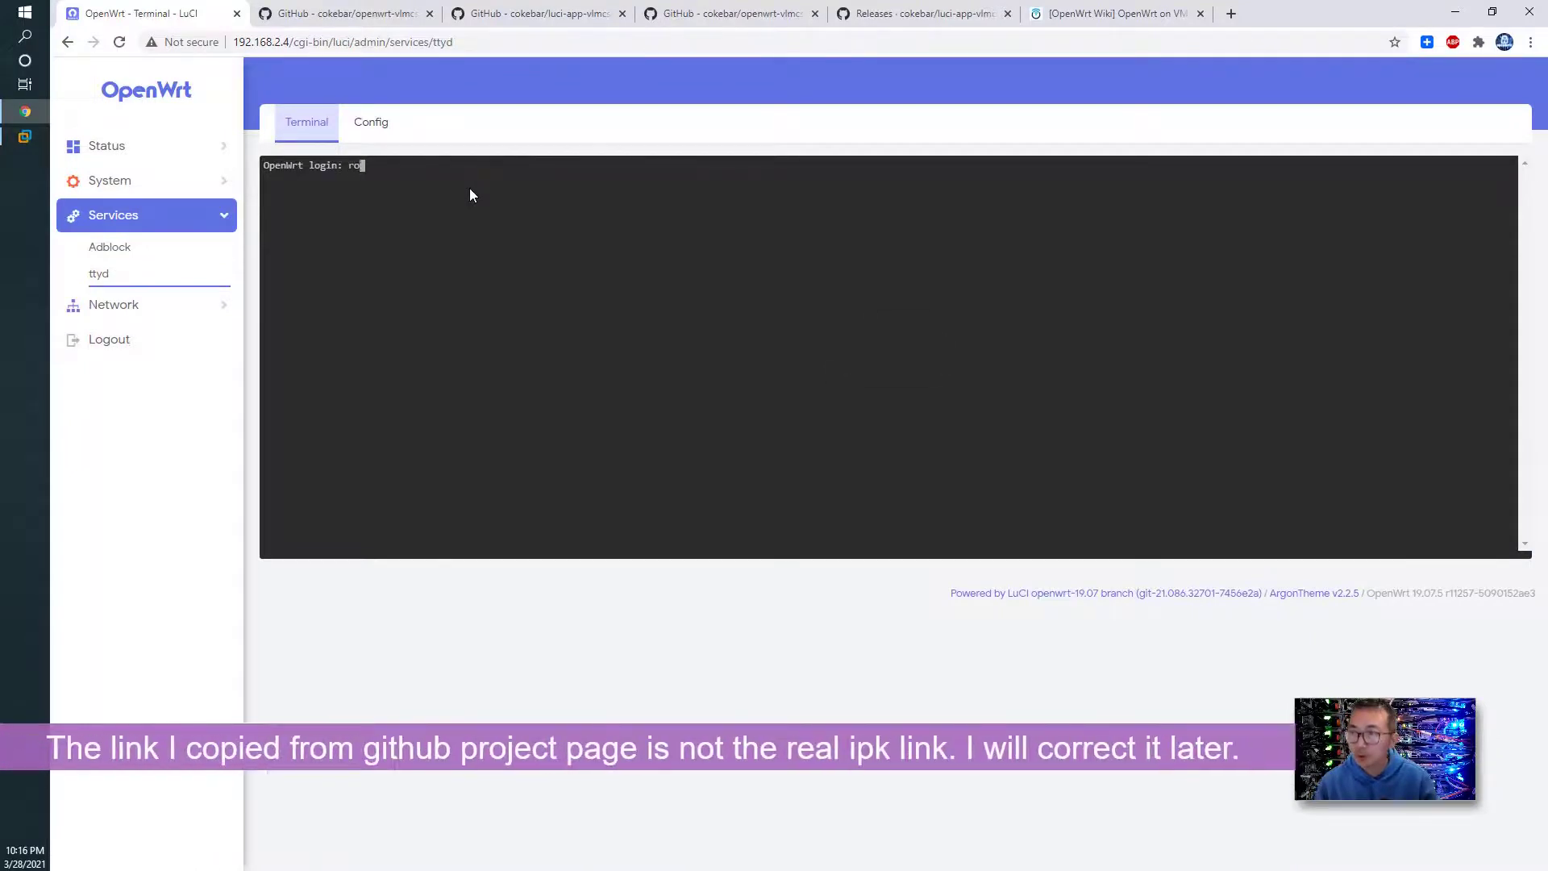
{"action": "type", "text": "ot"}
{"action": "key", "text": "Return"}
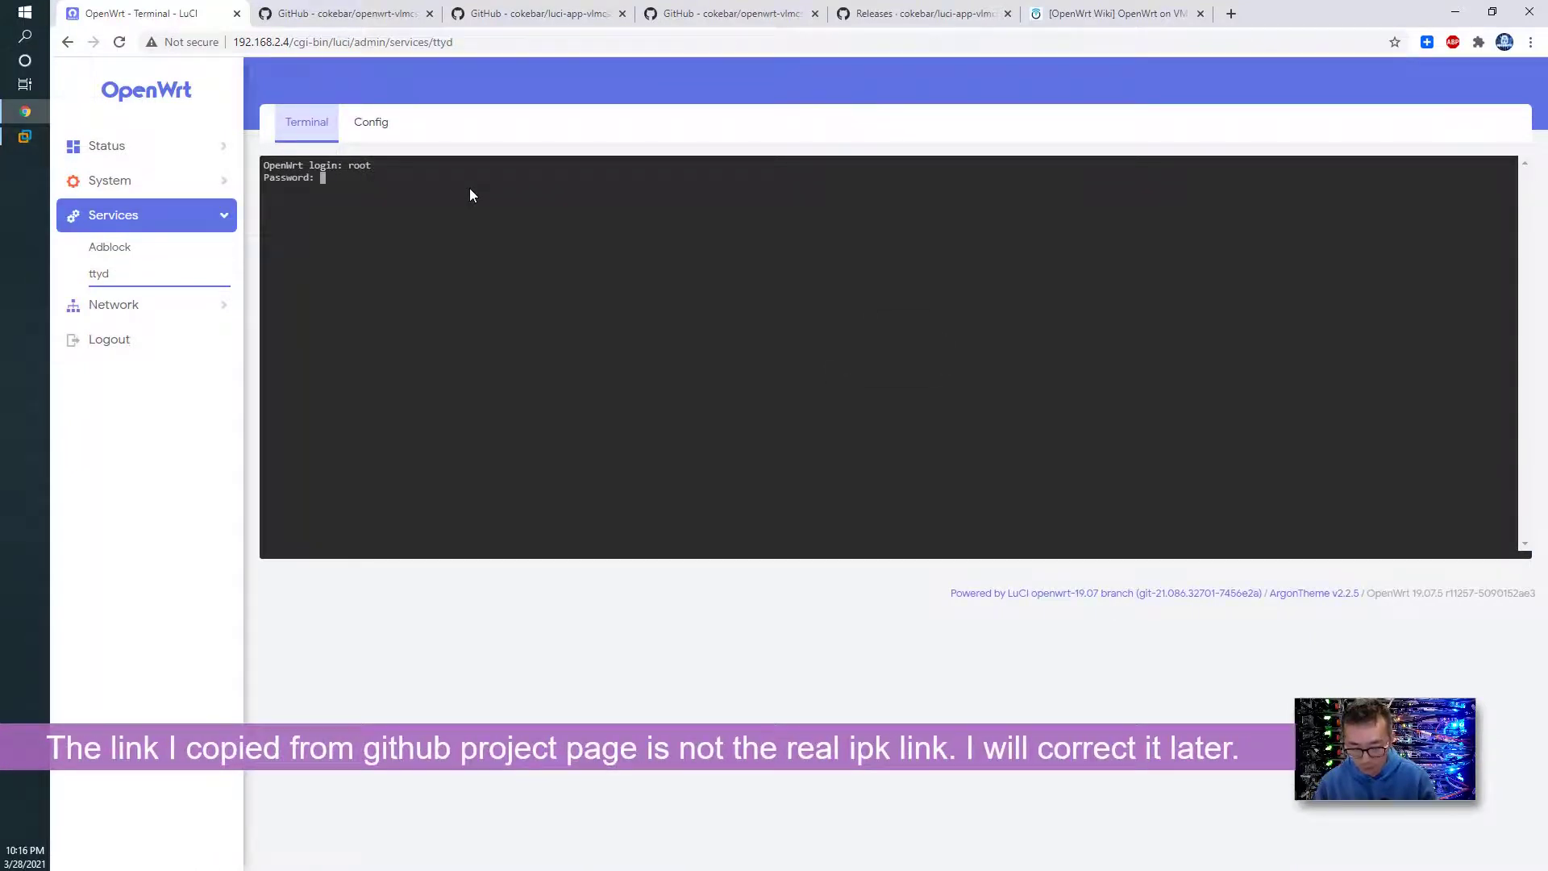
{"action": "key", "text": "Return"}
{"action": "type", "text": "ls"}
{"action": "key", "text": "Return"}
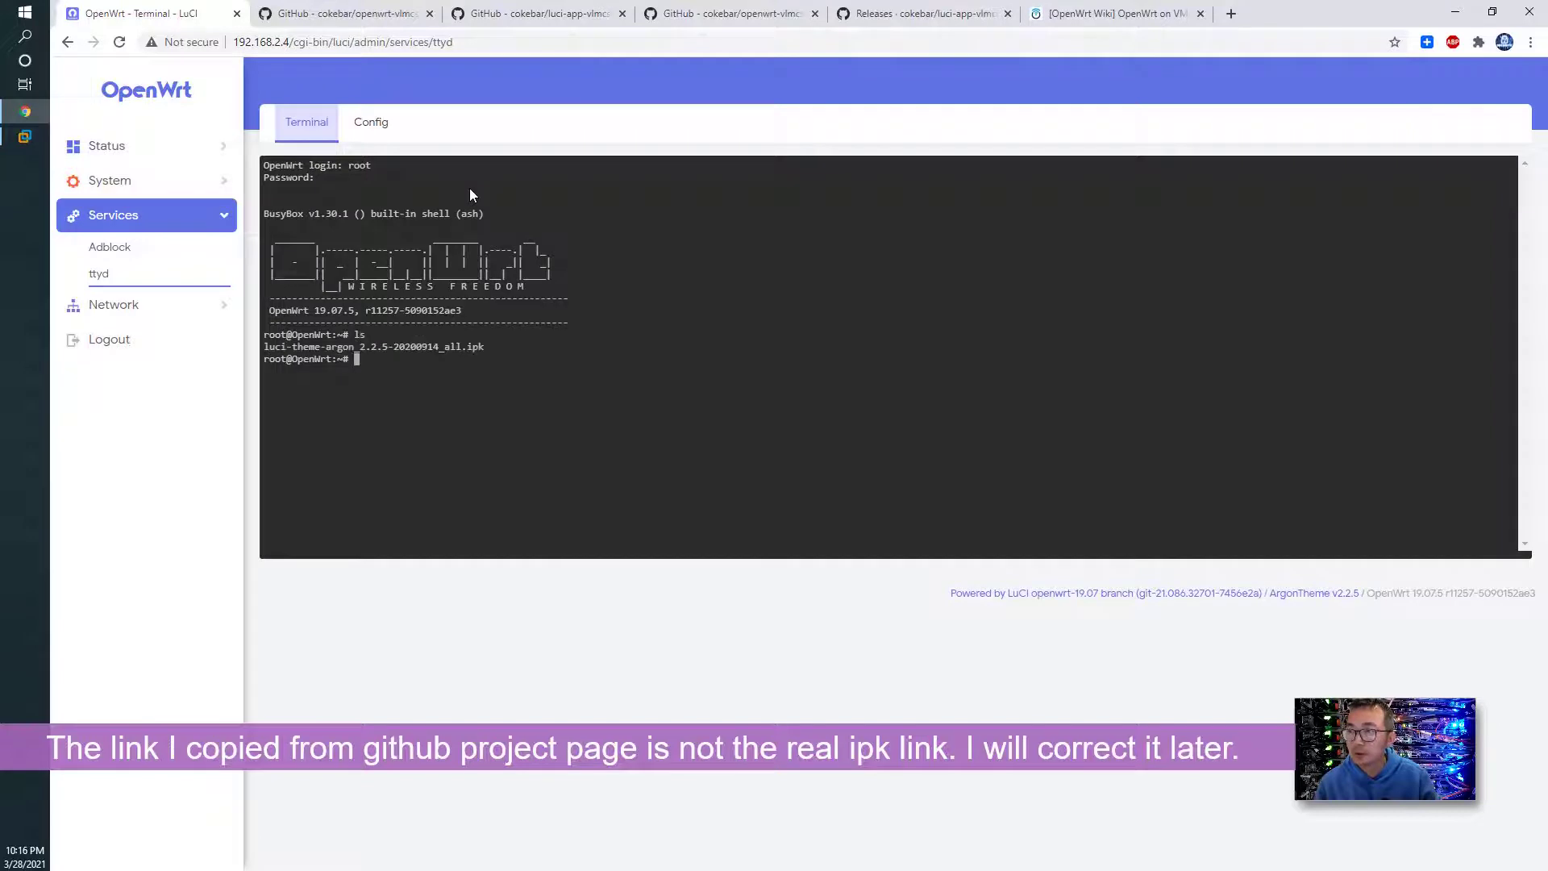
Step: Download vlmcsd_svn1113-1_x86_64.ipk with wget using the copied URL, then list the files
{"action": "right_click", "coordinate": [466, 385]}
{"action": "left_click", "coordinate": [410, 409]}
{"action": "type", "text": "wget"}
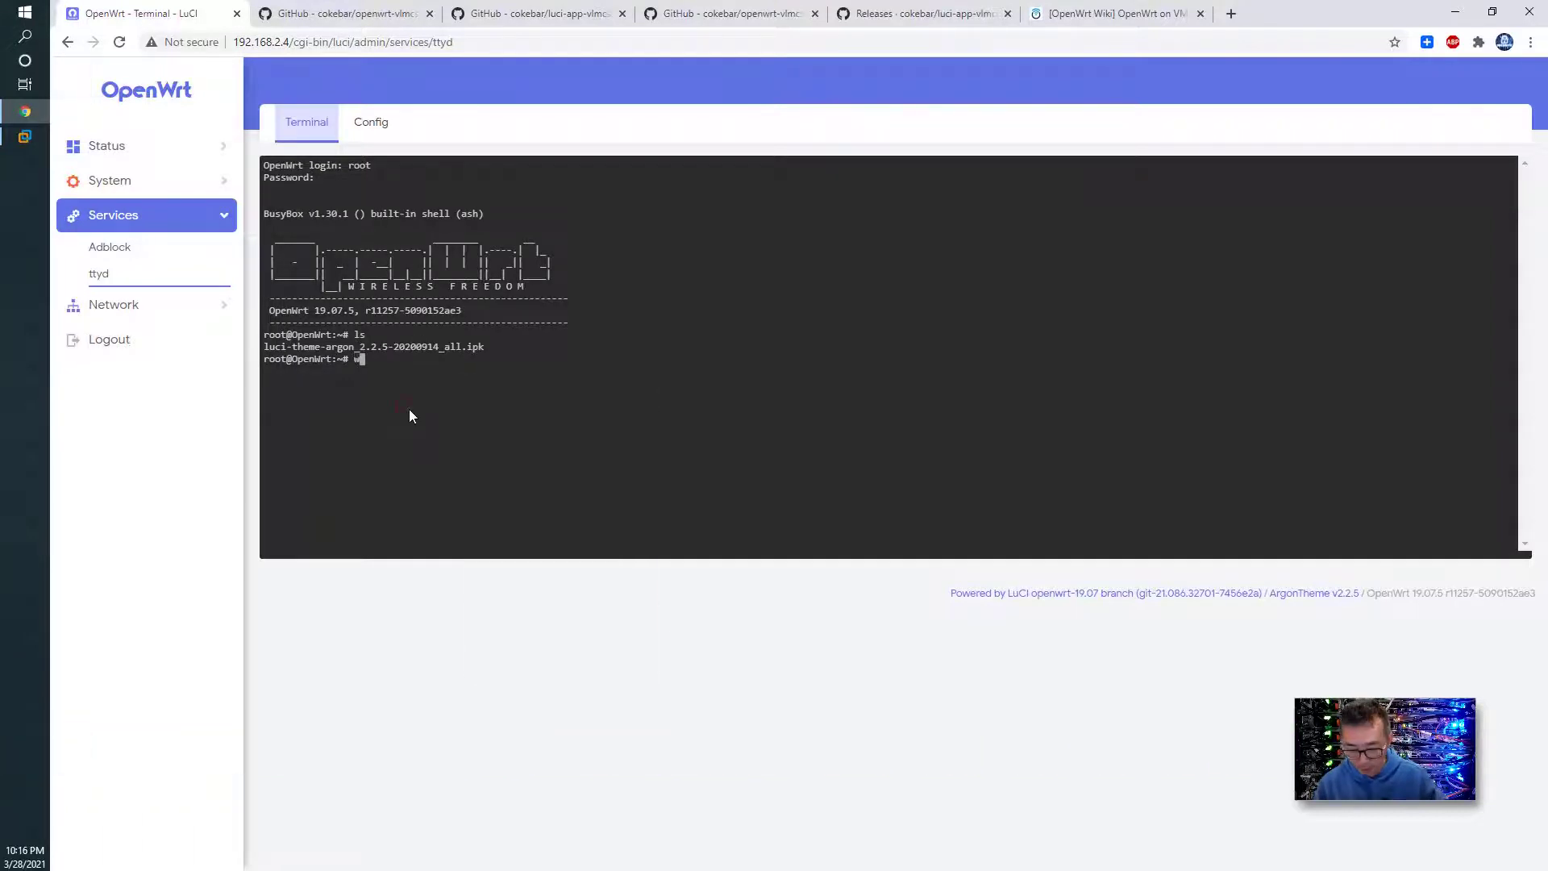
{"action": "right_click", "coordinate": [409, 409]}
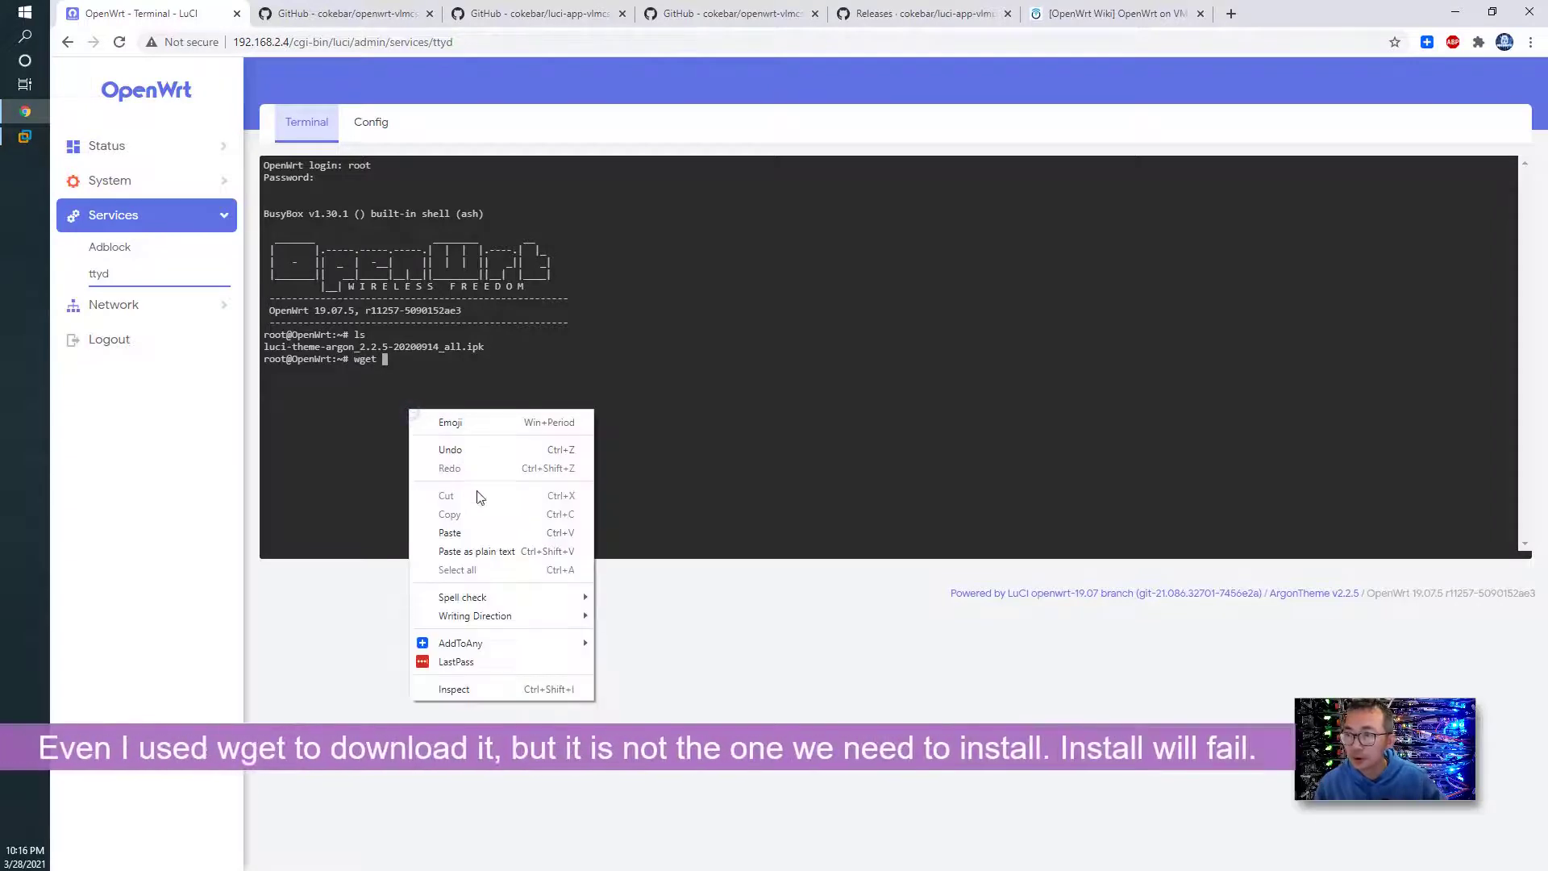
{"action": "left_click", "coordinate": [484, 534]}
{"action": "key", "text": "Return"}
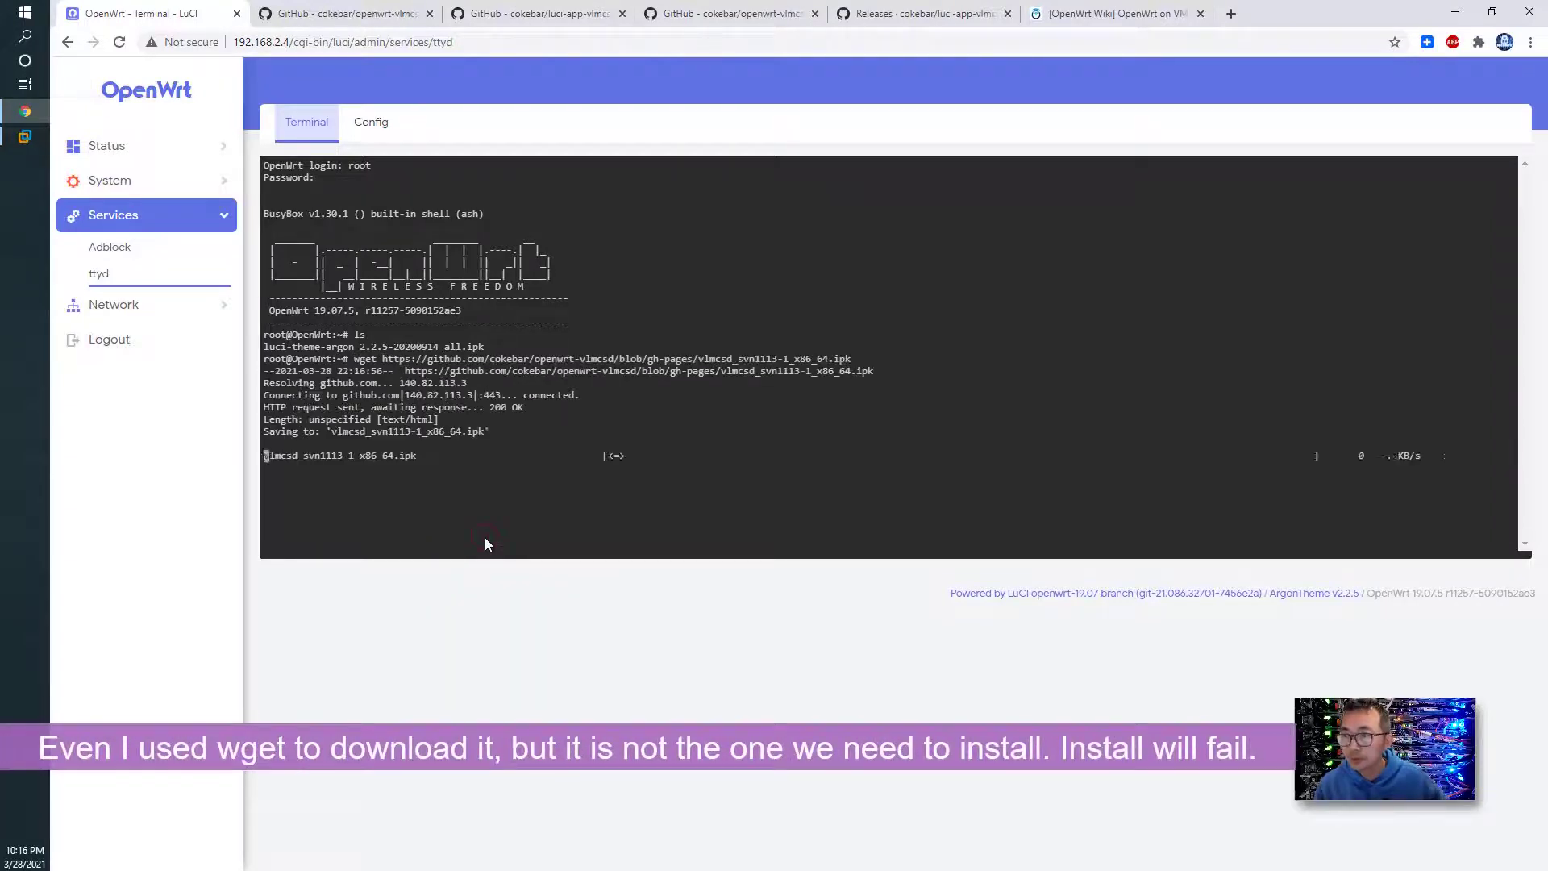
{"action": "type", "text": "ls"}
{"action": "key", "text": "Return"}
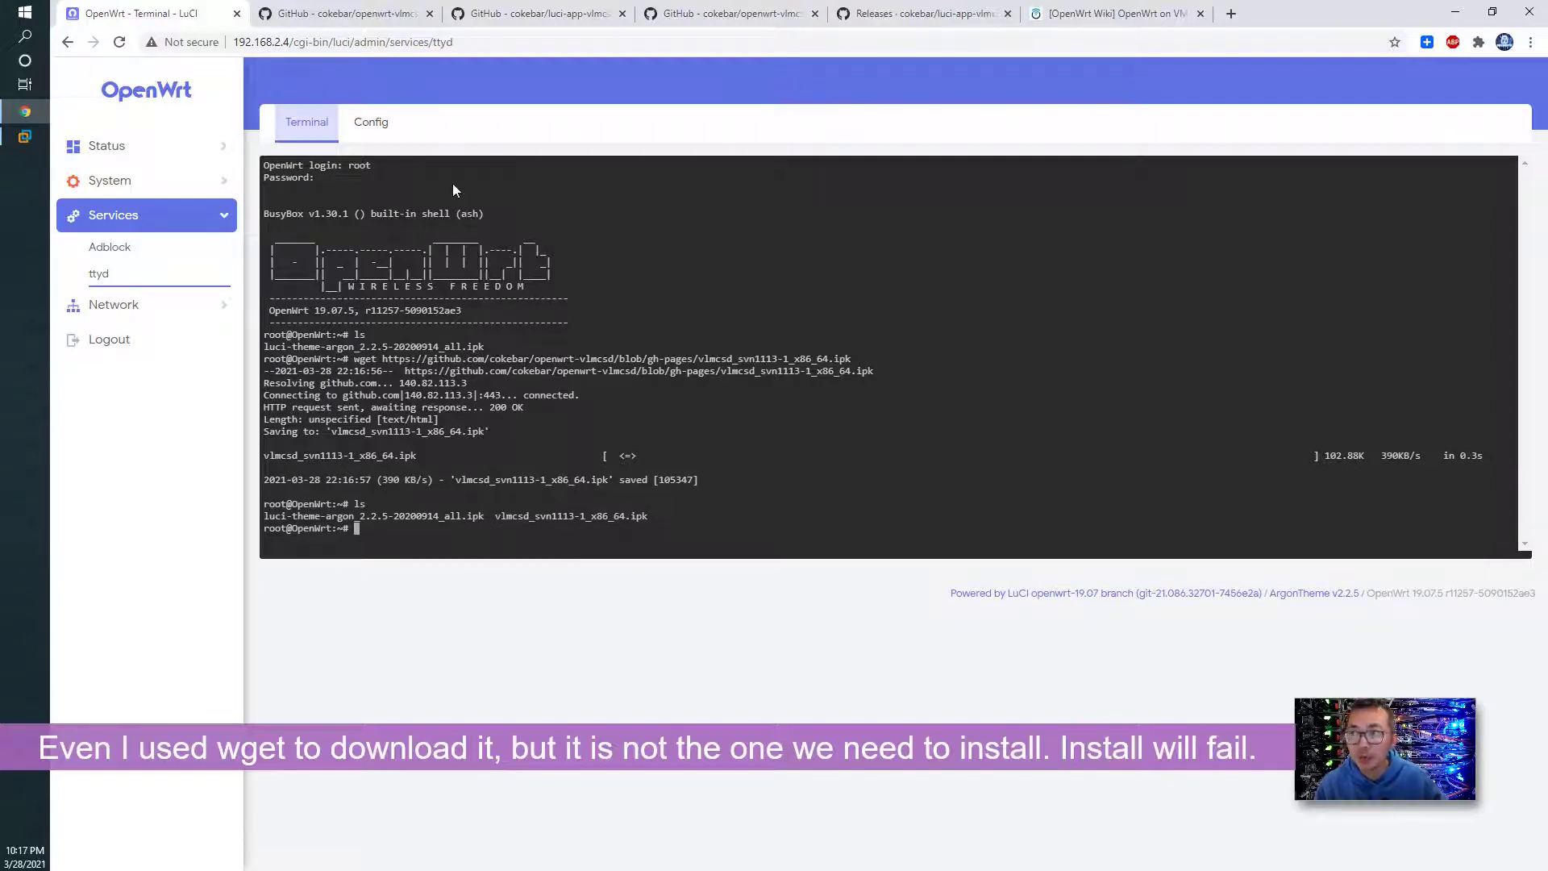
Step: Copy the luci-app-vlmcsd_1.0.2-1_all.ipk link address from the GitHub 1.0.2-1 release page
{"action": "left_click", "coordinate": [394, 13]}
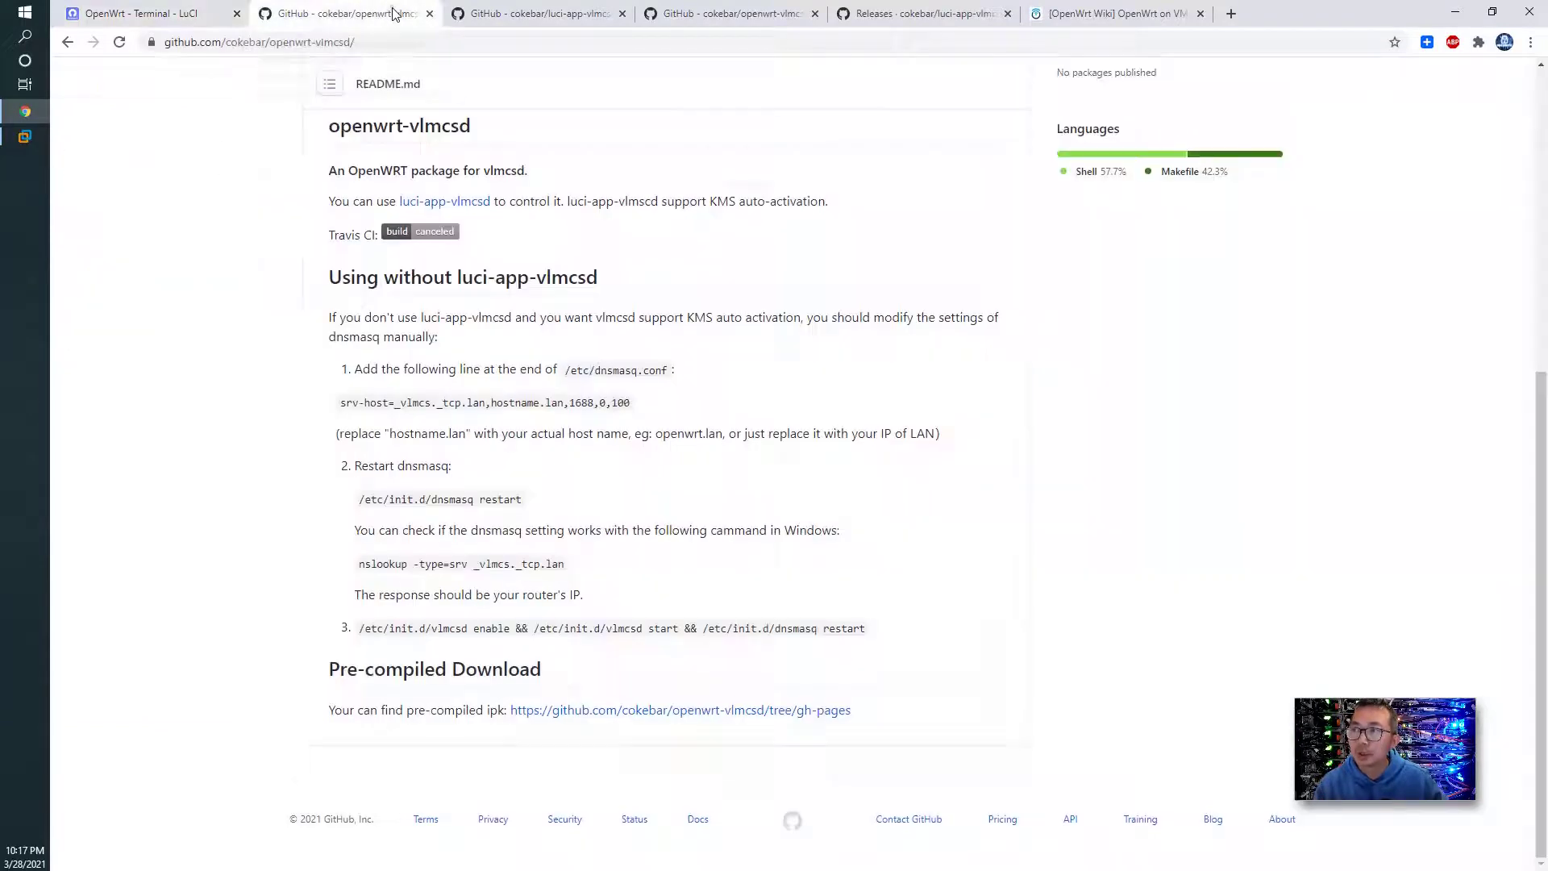
{"action": "scroll", "coordinate": [577, 360], "scroll_direction": "up", "scroll_amount": 4}
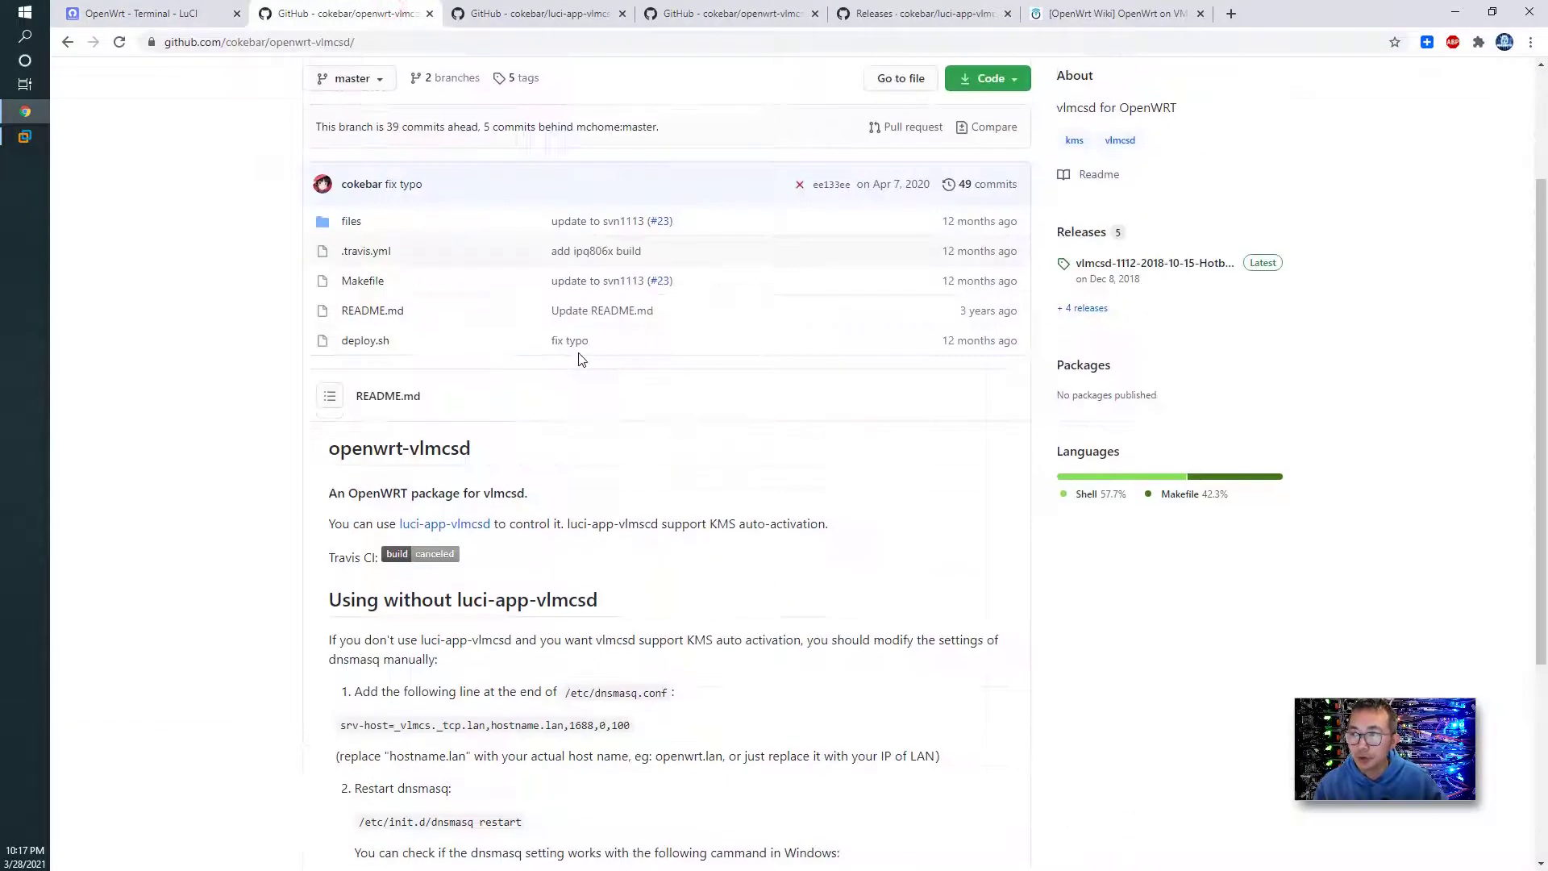
{"action": "left_click", "coordinate": [475, 525]}
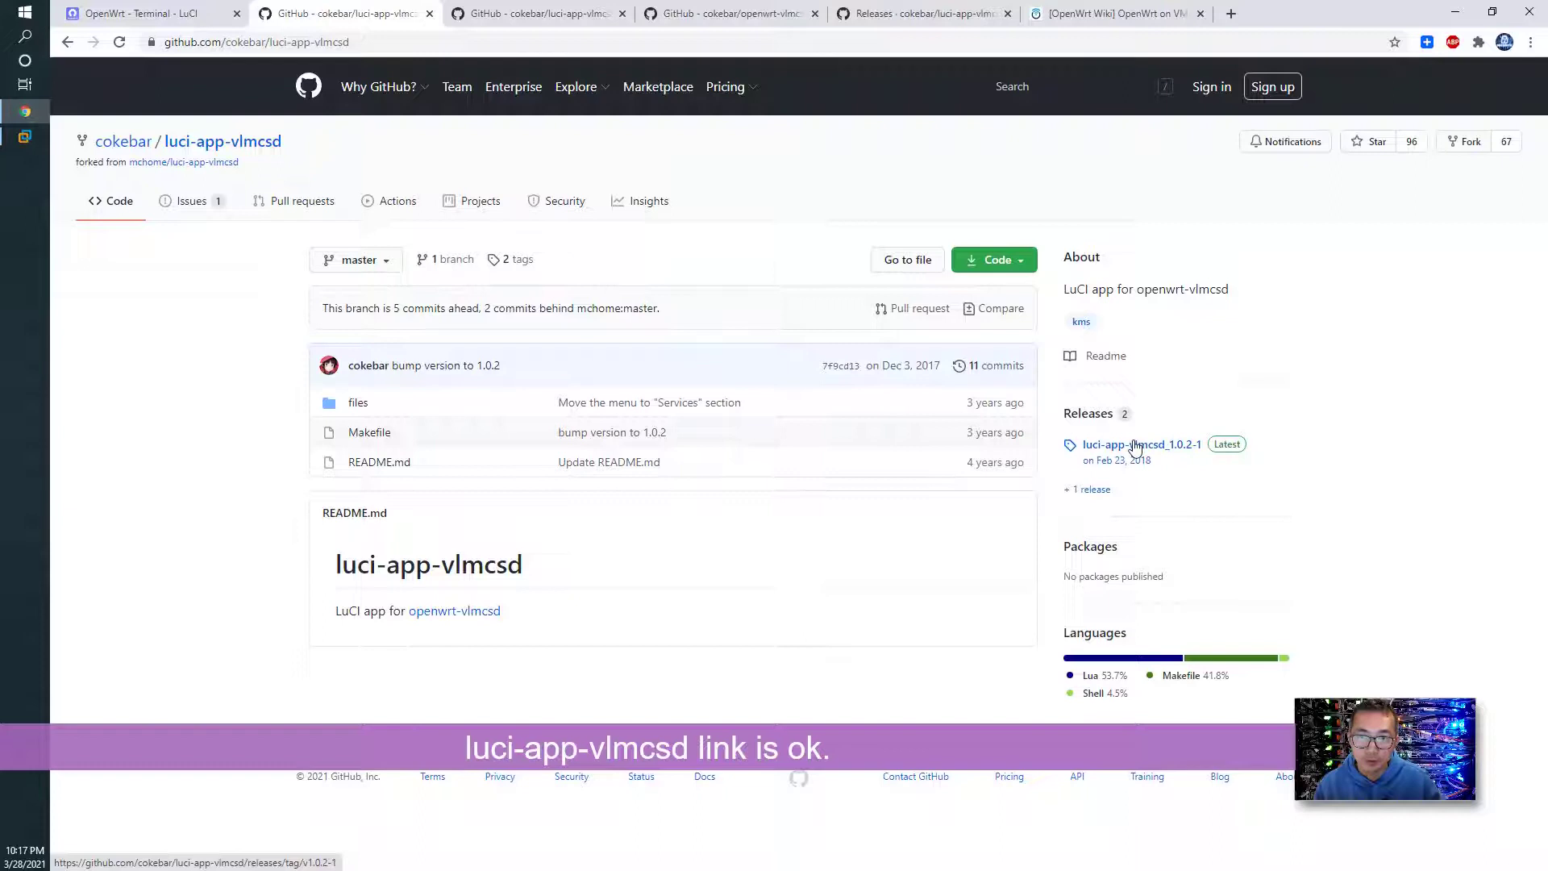
{"action": "left_click", "coordinate": [1136, 446]}
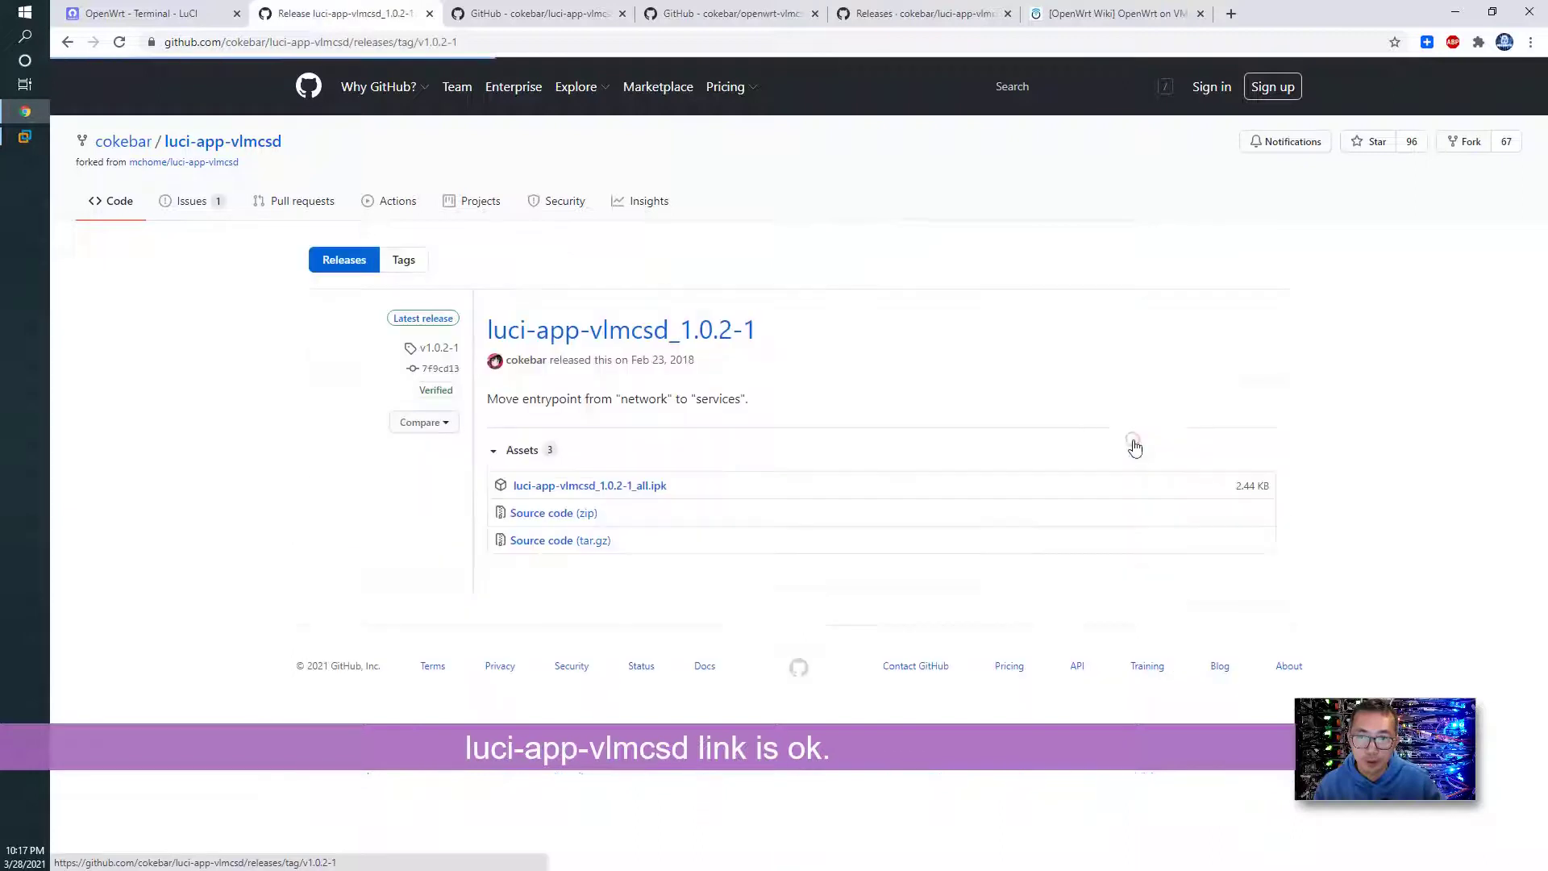
{"action": "right_click", "coordinate": [645, 495]}
{"action": "left_click", "coordinate": [726, 618]}
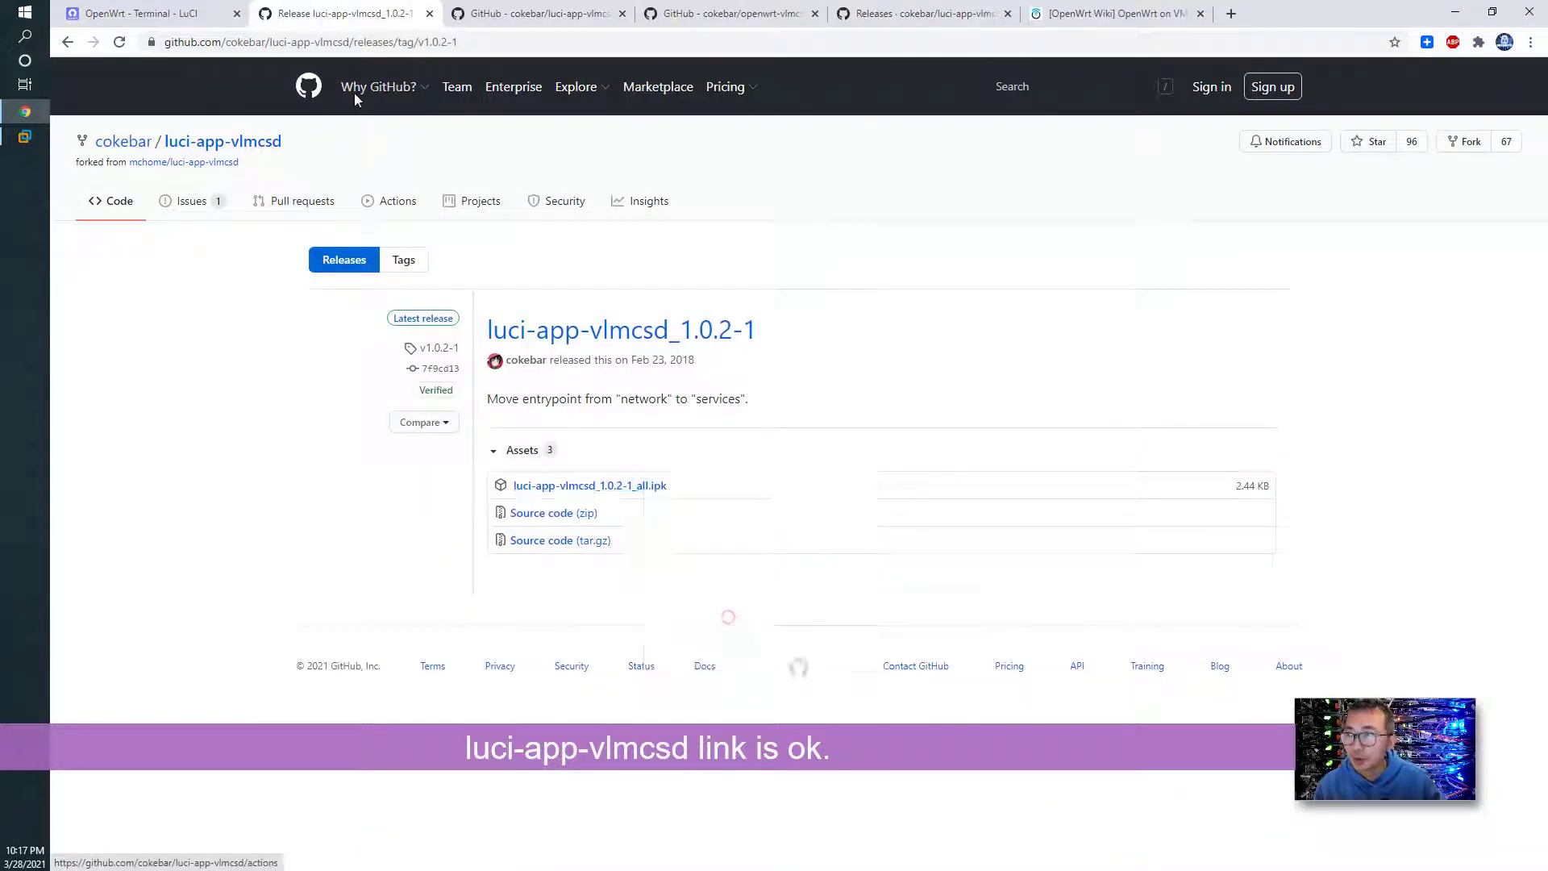
Step: Download luci-app-vlmcsd_1.0.2-1_all.ipk onto the router with wget and the pasted URL
{"action": "left_click", "coordinate": [137, 13]}
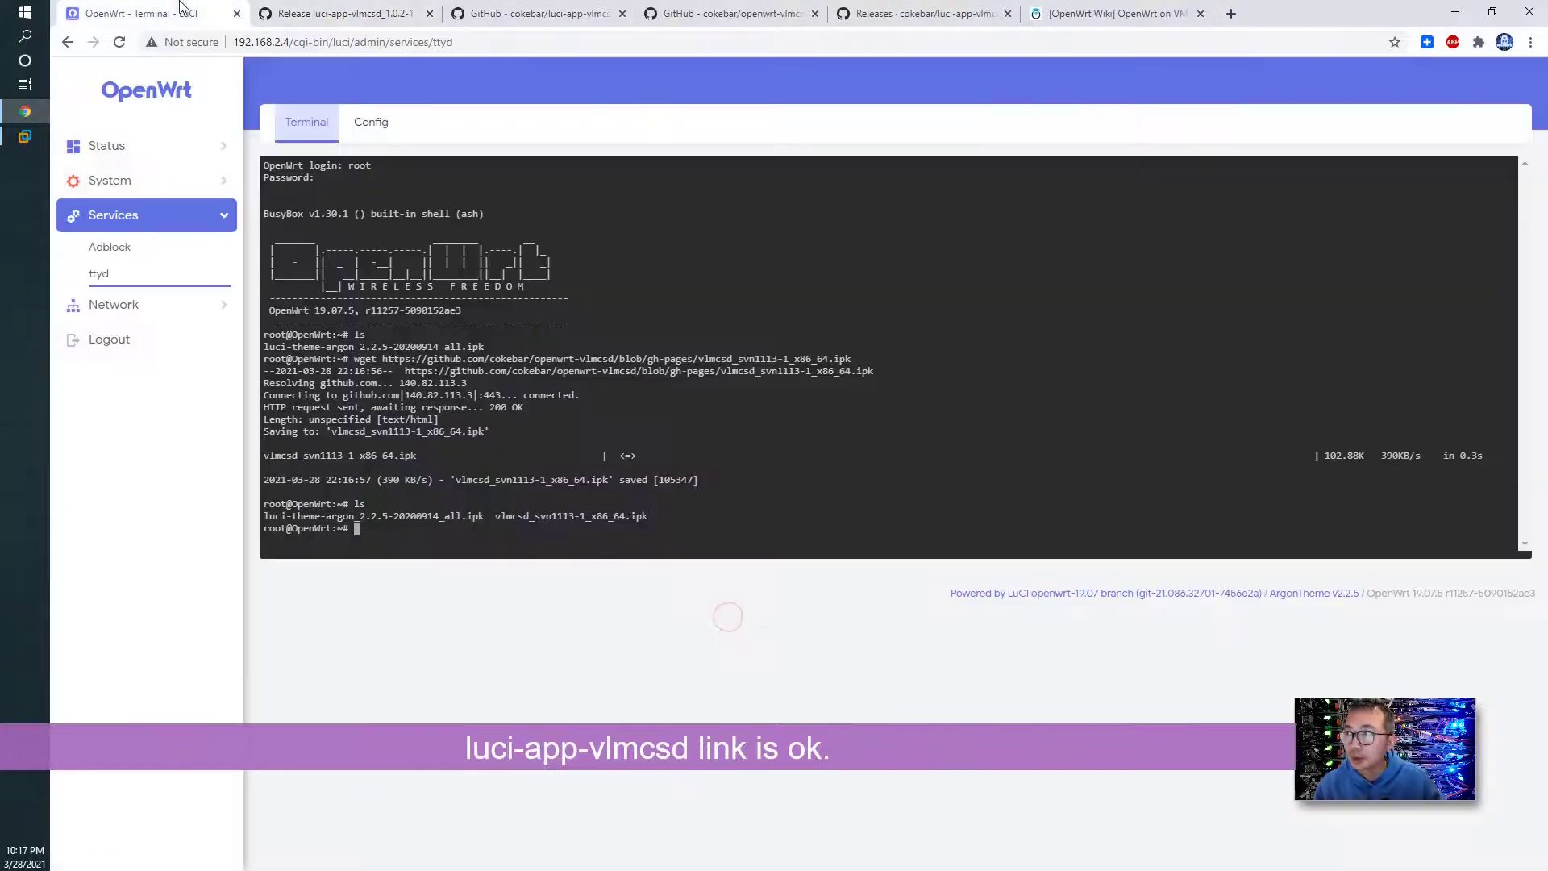
{"action": "type", "text": "wget"}
{"action": "right_click", "coordinate": [640, 503]}
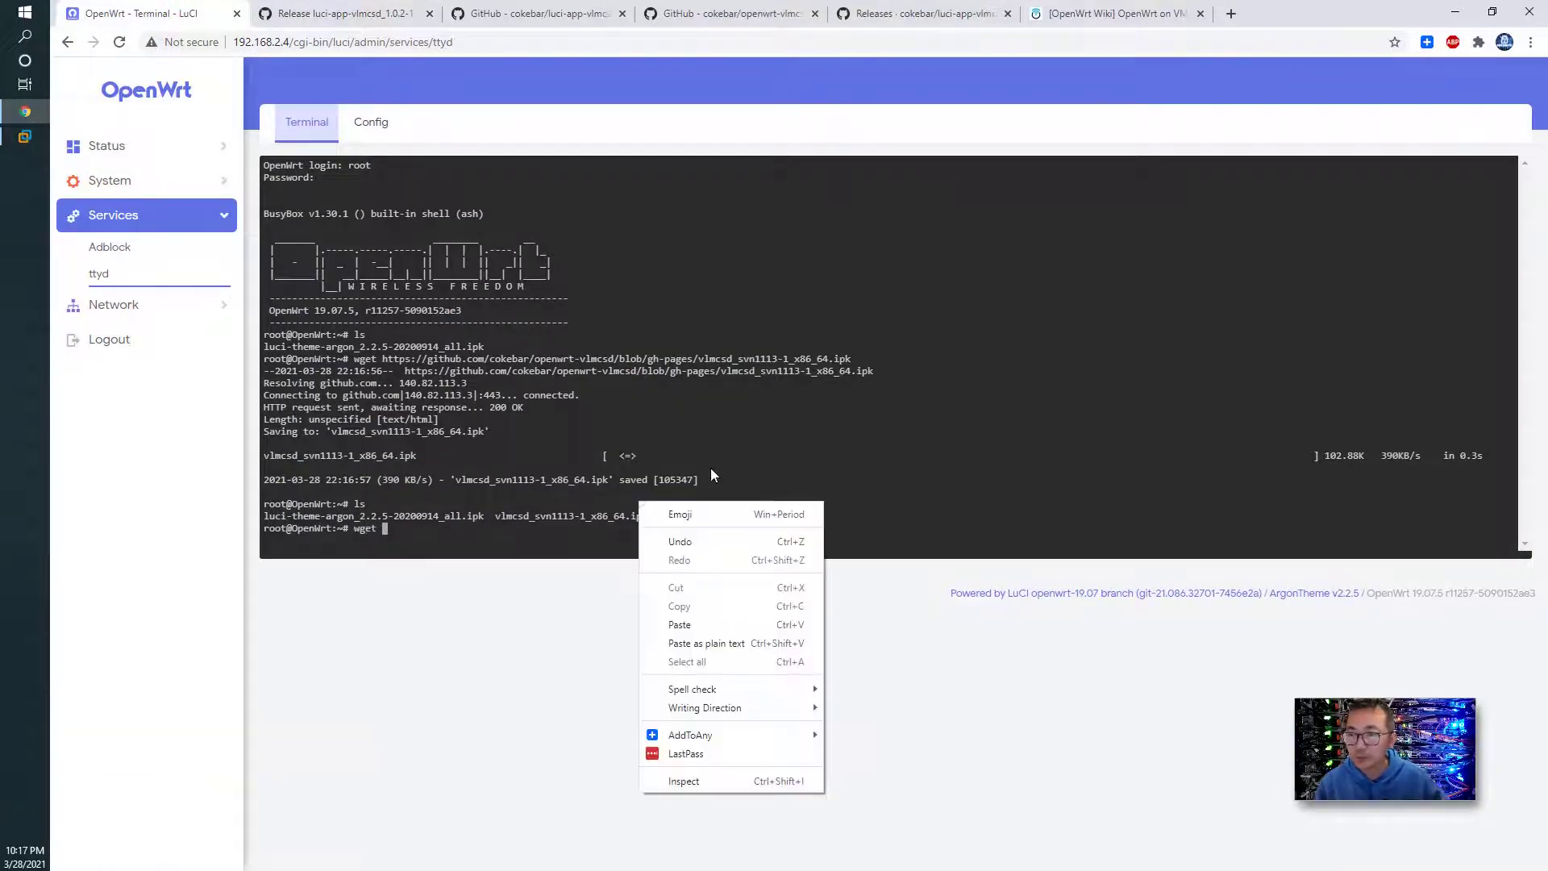
{"action": "left_click", "coordinate": [740, 624]}
{"action": "key", "text": "Return"}
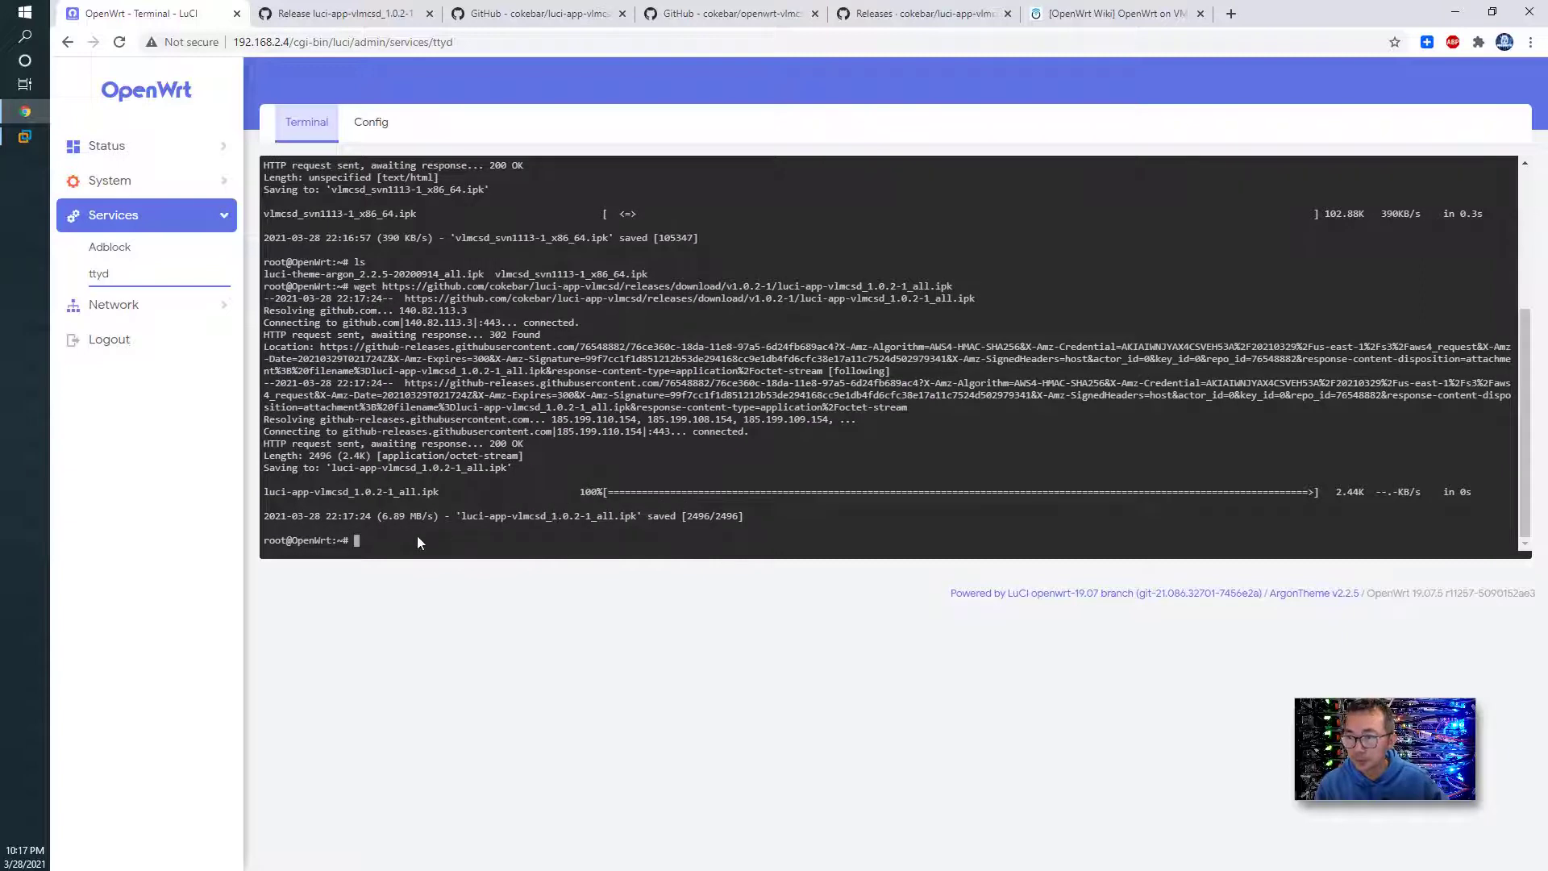
Step: List the files and run opkg install on vlmcsd_svn1113-1_x86_64.ipk twice; both attempts segfault
{"action": "type", "text": "ls"}
{"action": "key", "text": "Return"}
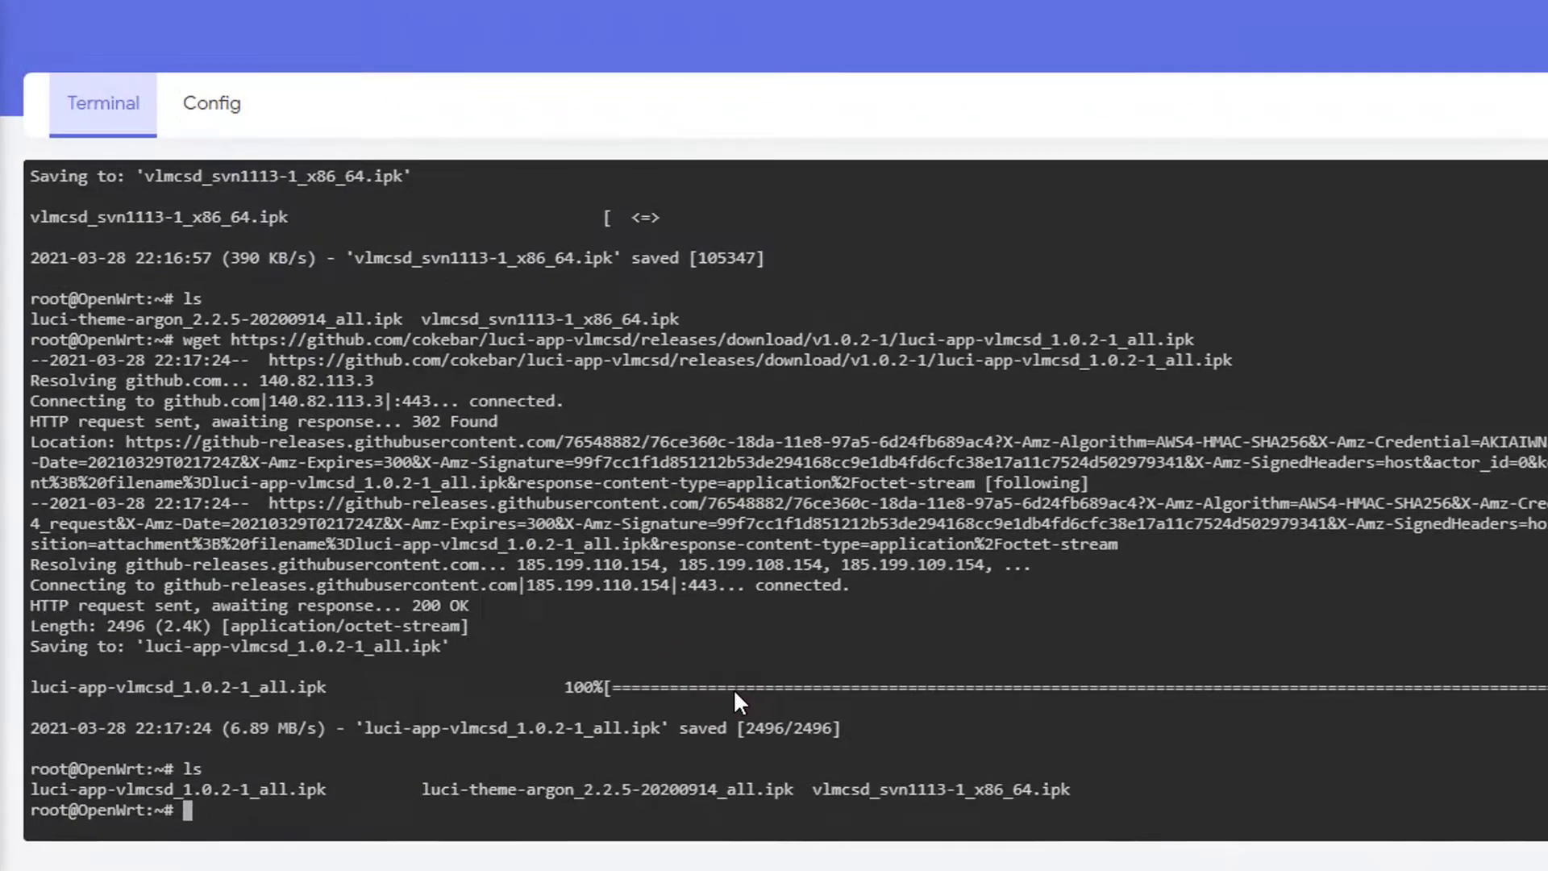
{"action": "type", "text": "opkg"}
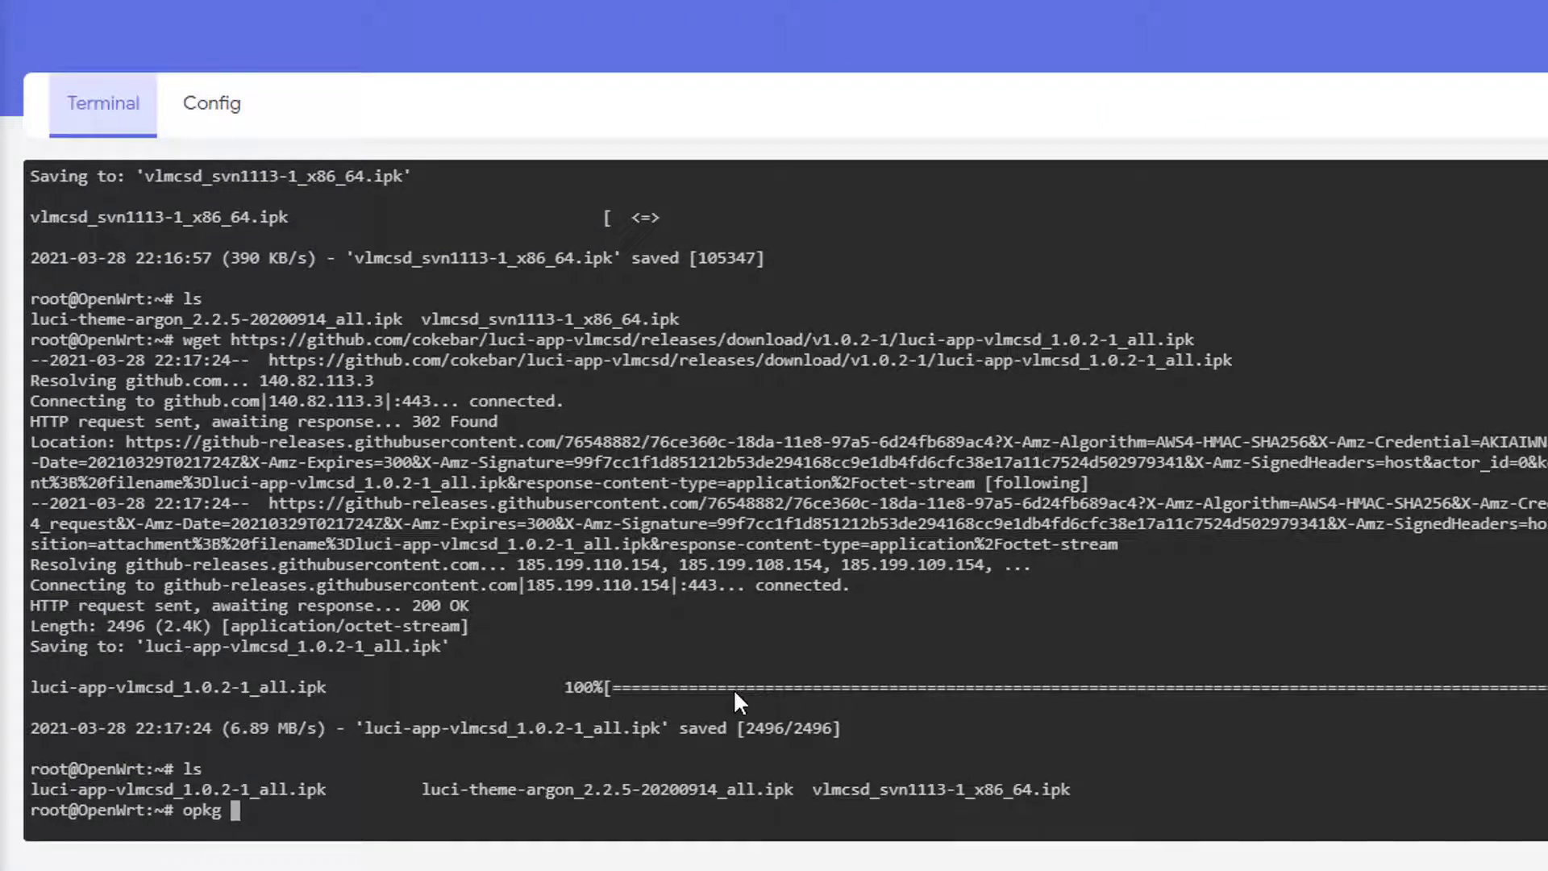
{"action": "type", "text": " install vlm"}
{"action": "key", "text": "Tab"}
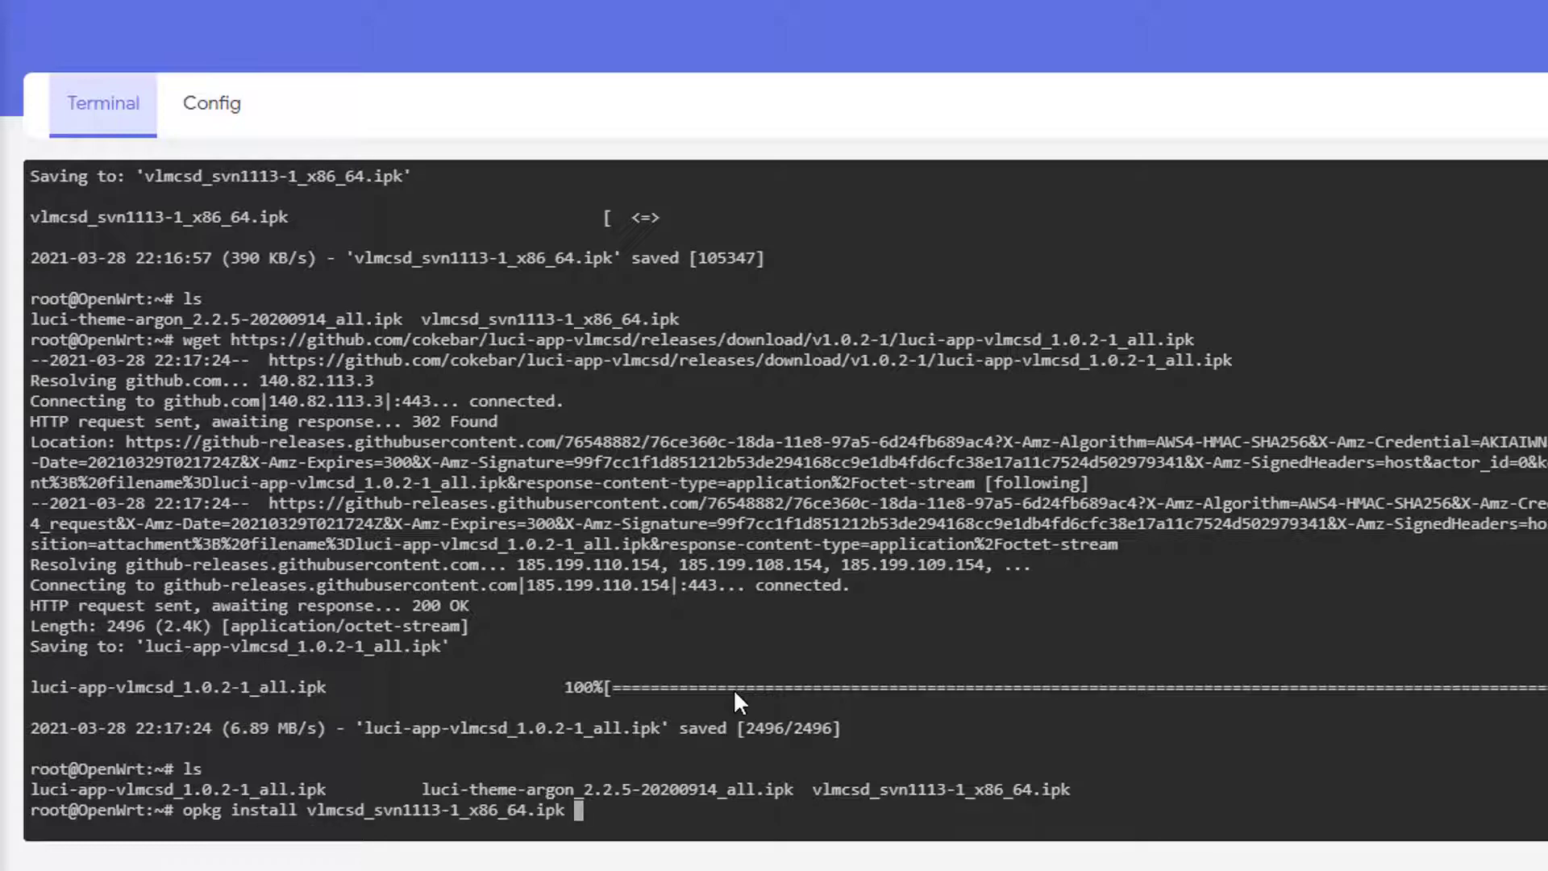
{"action": "key", "text": "Return"}
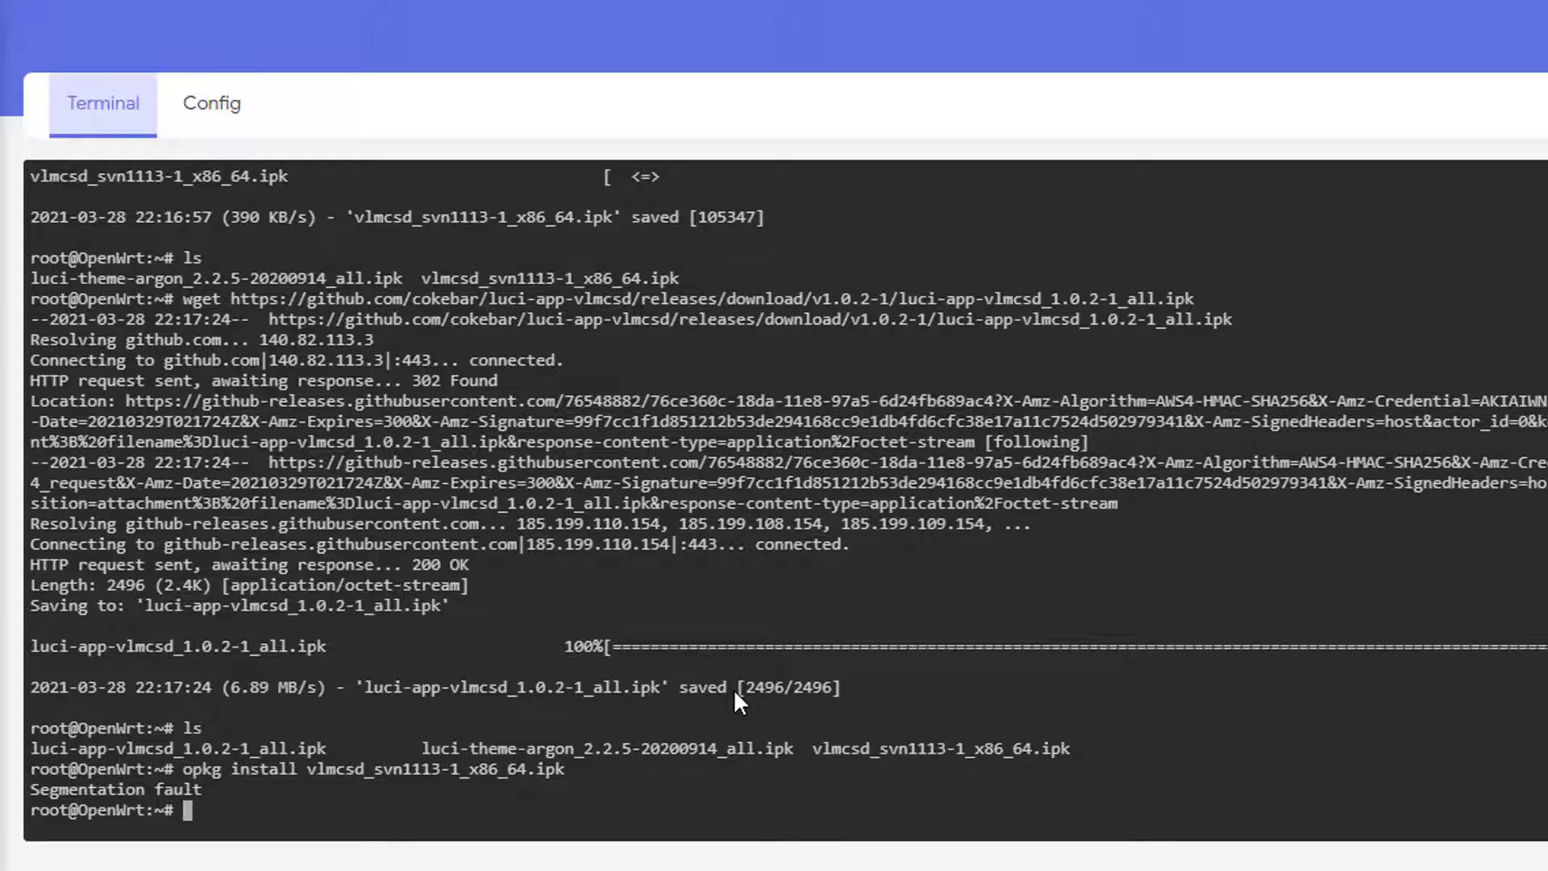
{"action": "type", "text": "opkg install vl"}
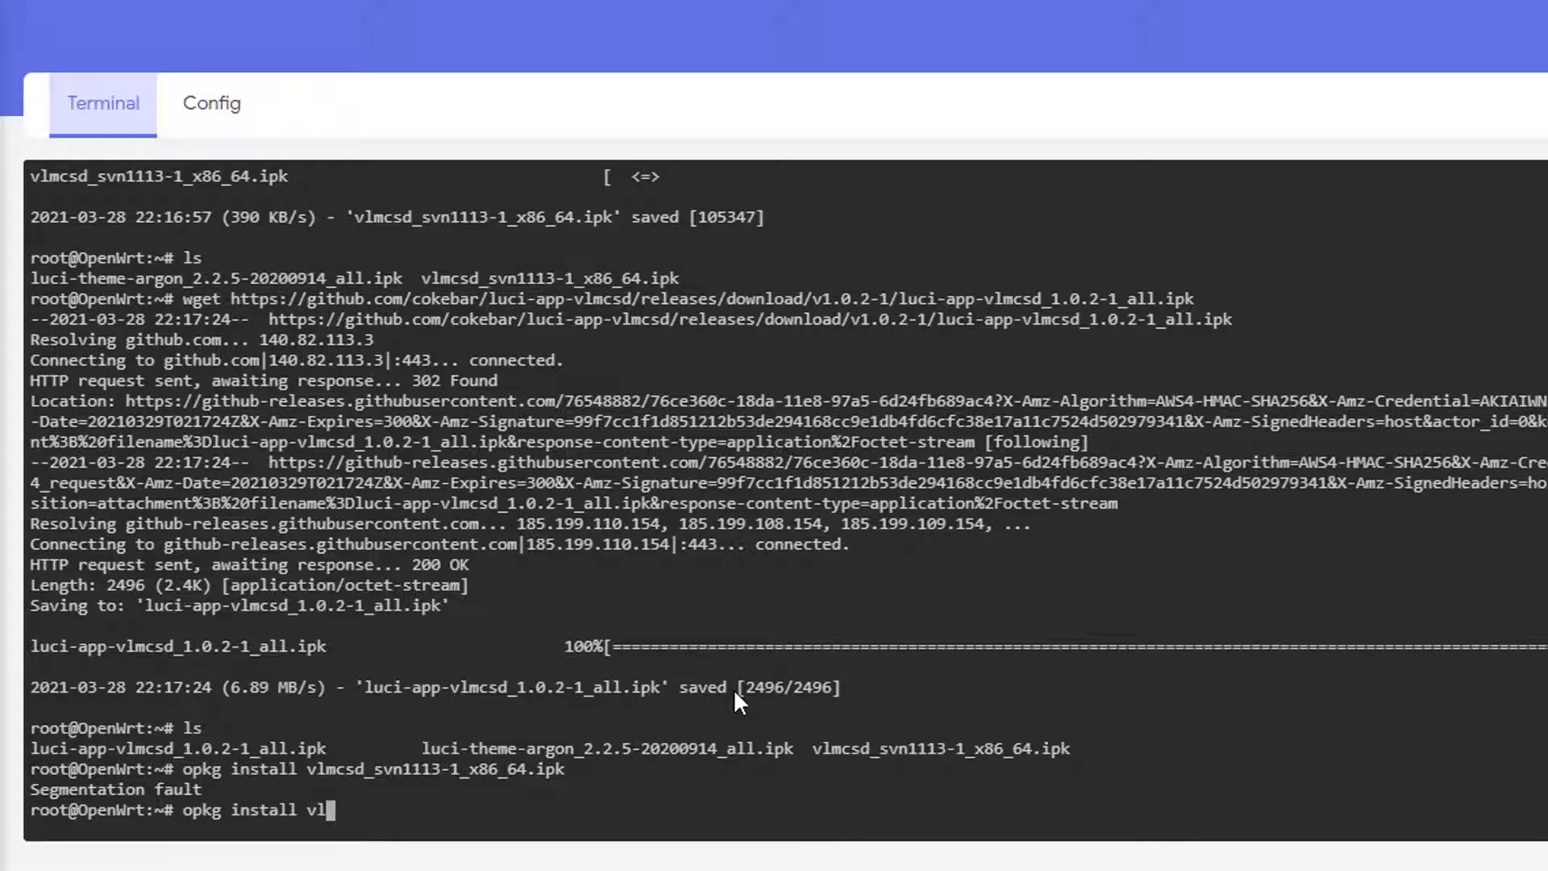
{"action": "type", "text": "mcs"}
{"action": "key", "text": "Tab"}
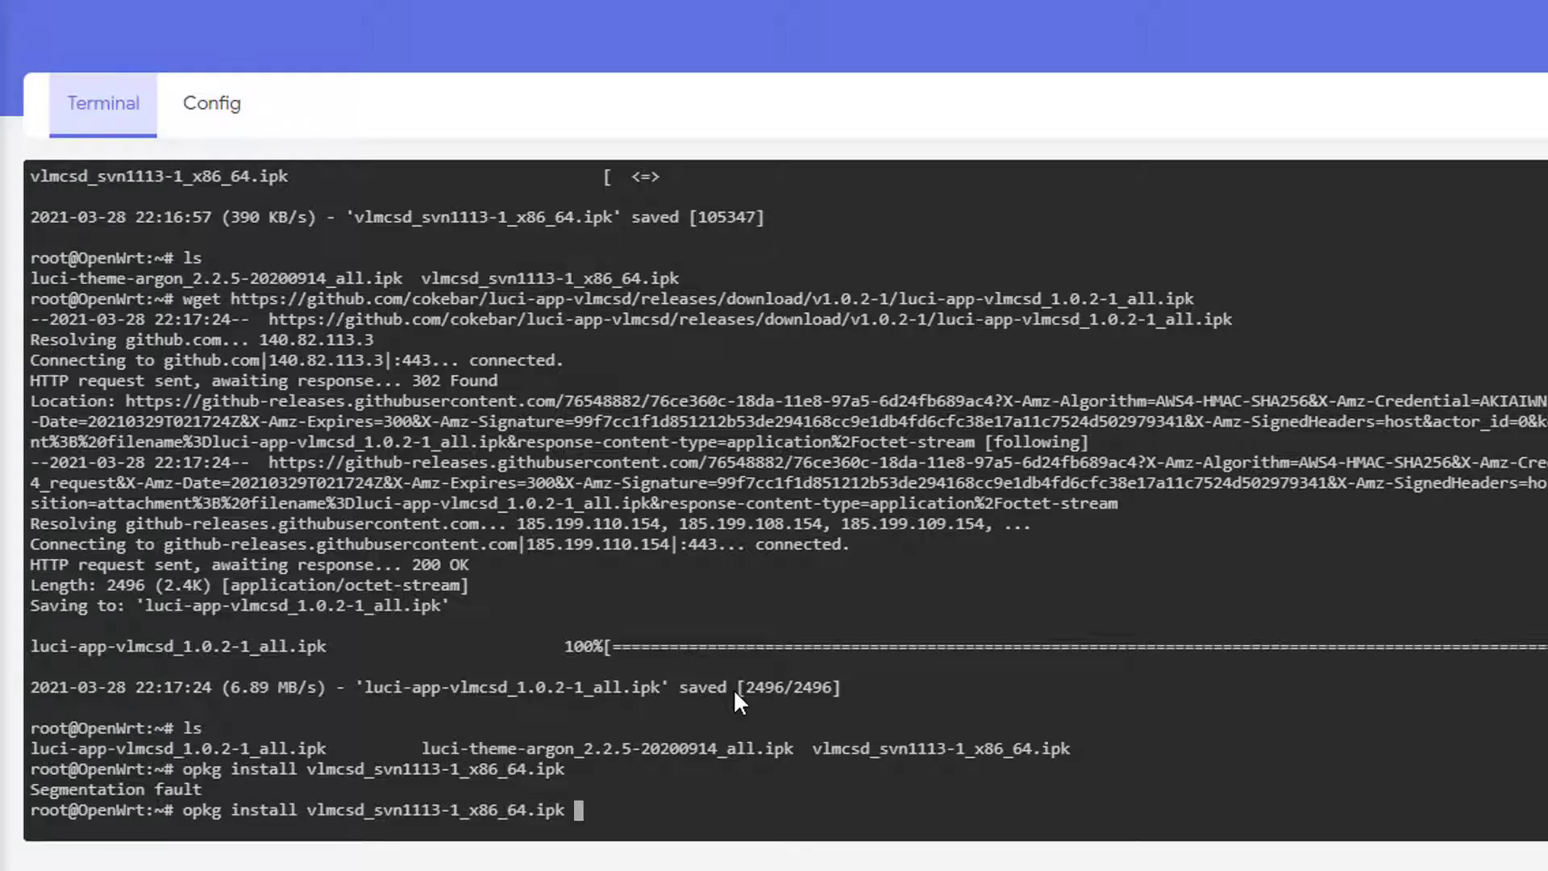
{"action": "key", "text": "Return"}
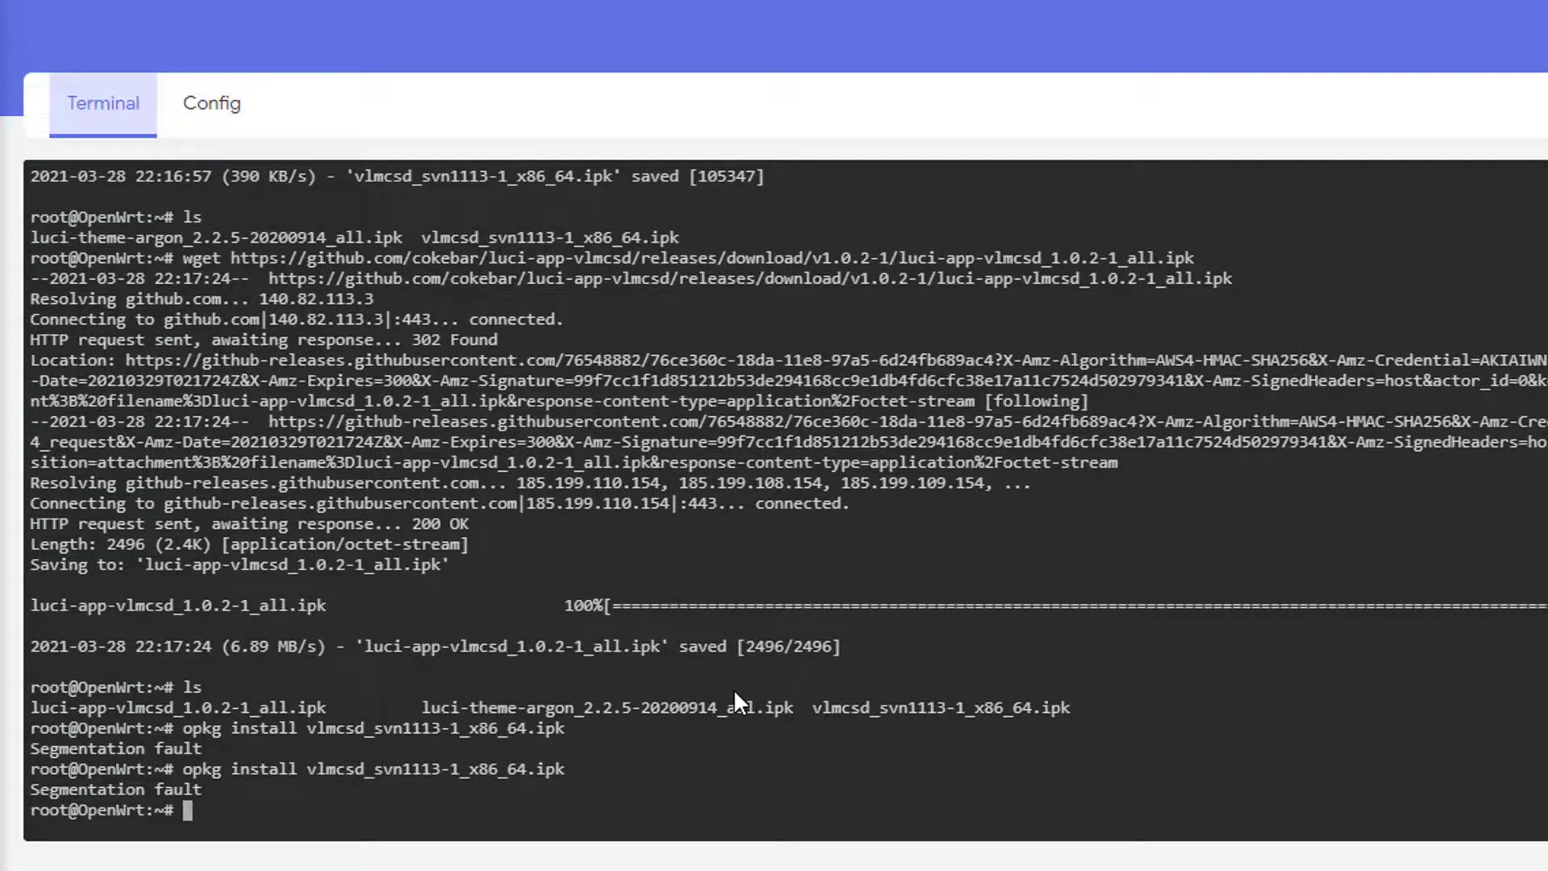
Step: Try installing luci-app-vlmcsd_1.0.2-1_all.ipk, which fails on the missing vlmcsd dependency
{"action": "type", "text": "opkg install "}
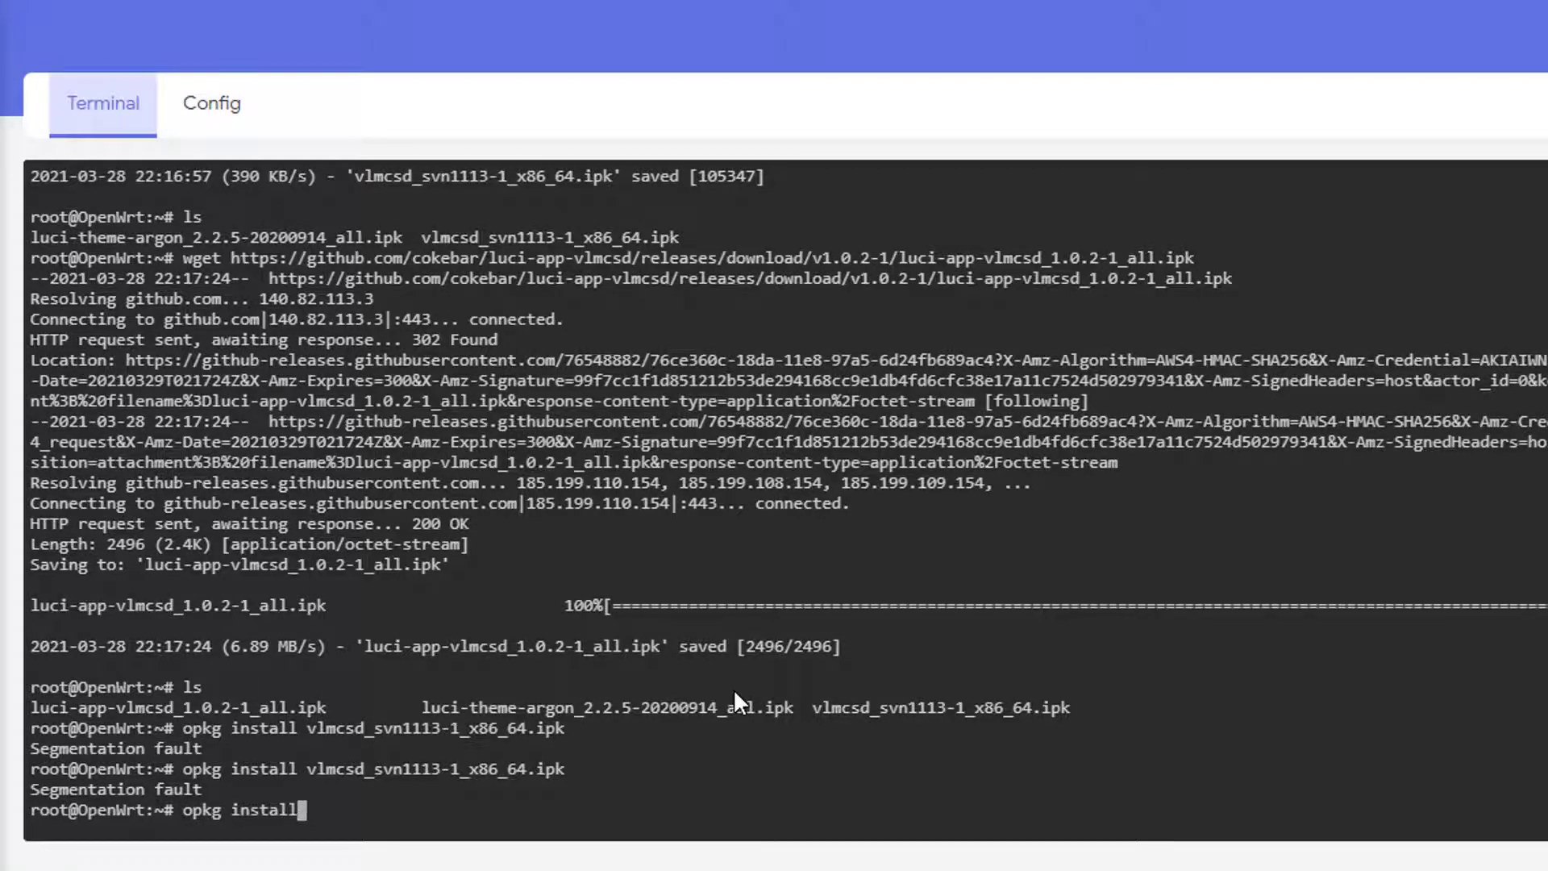
{"action": "type", "text": "luci-a"}
{"action": "key", "text": "Tab"}
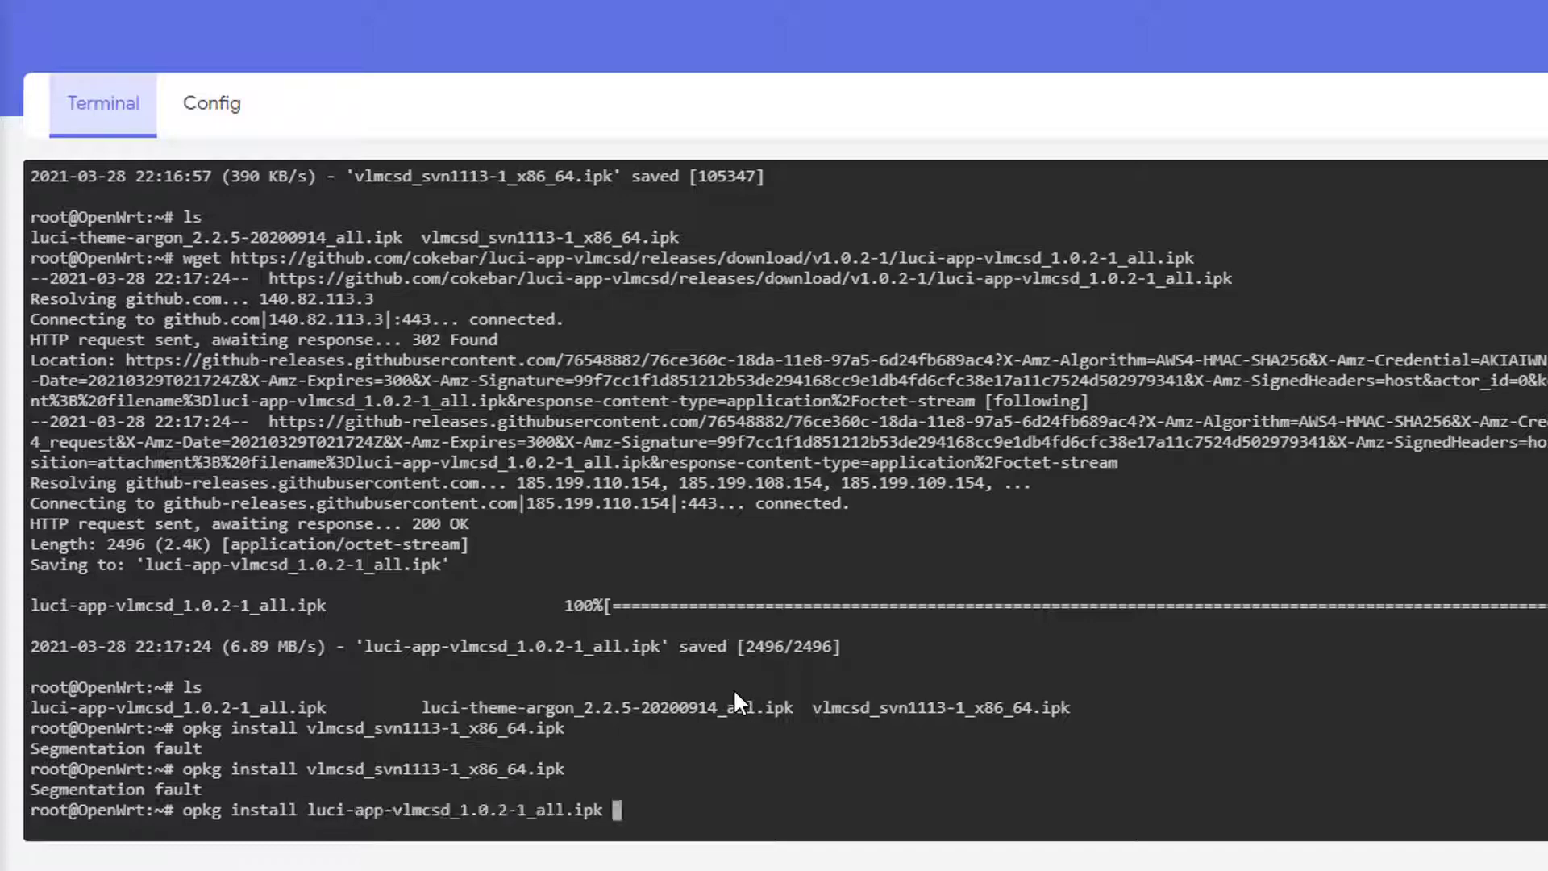
{"action": "key", "text": "Return"}
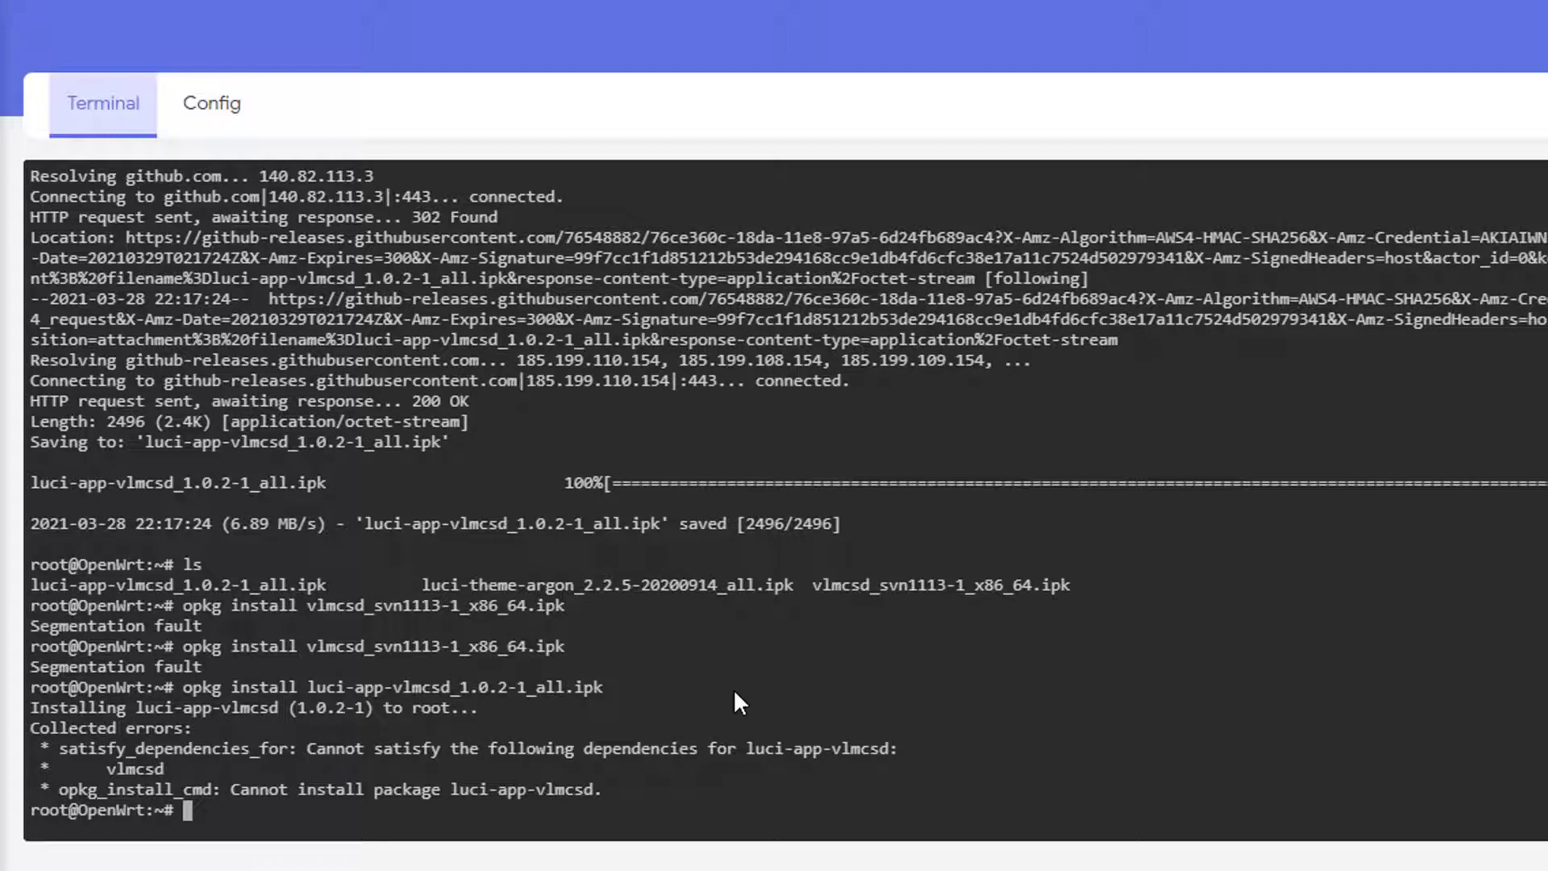
Step: Run opkg update, then retry installing vlmcsd_svn1113-1_x86_64.ipk, which still segfaults
{"action": "type", "text": "opkg update"}
{"action": "key", "text": "Return"}
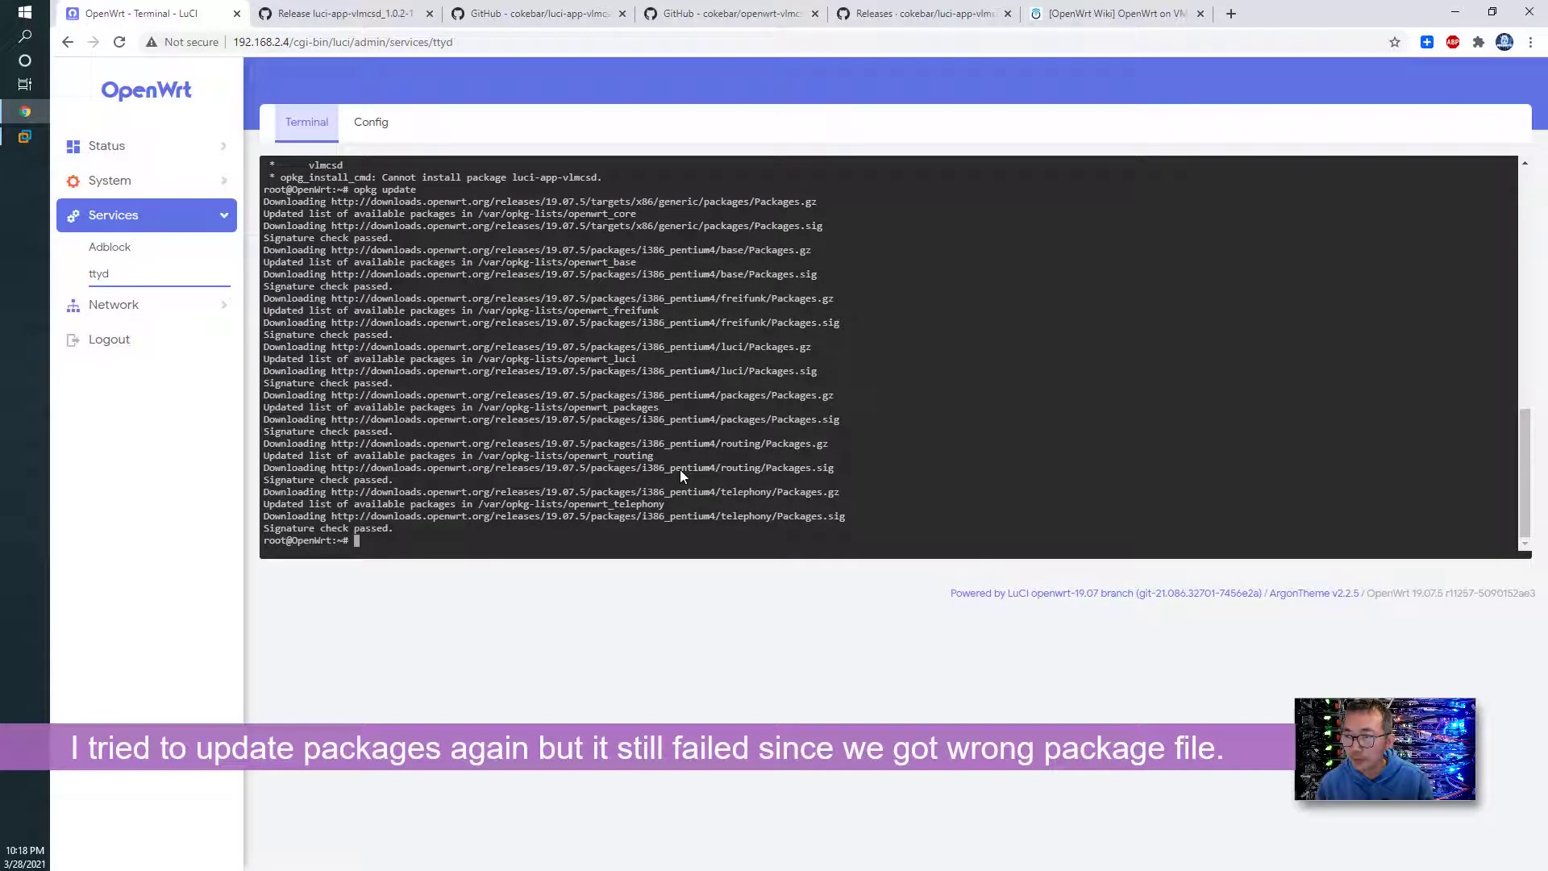
{"action": "type", "text": "opkg install "}
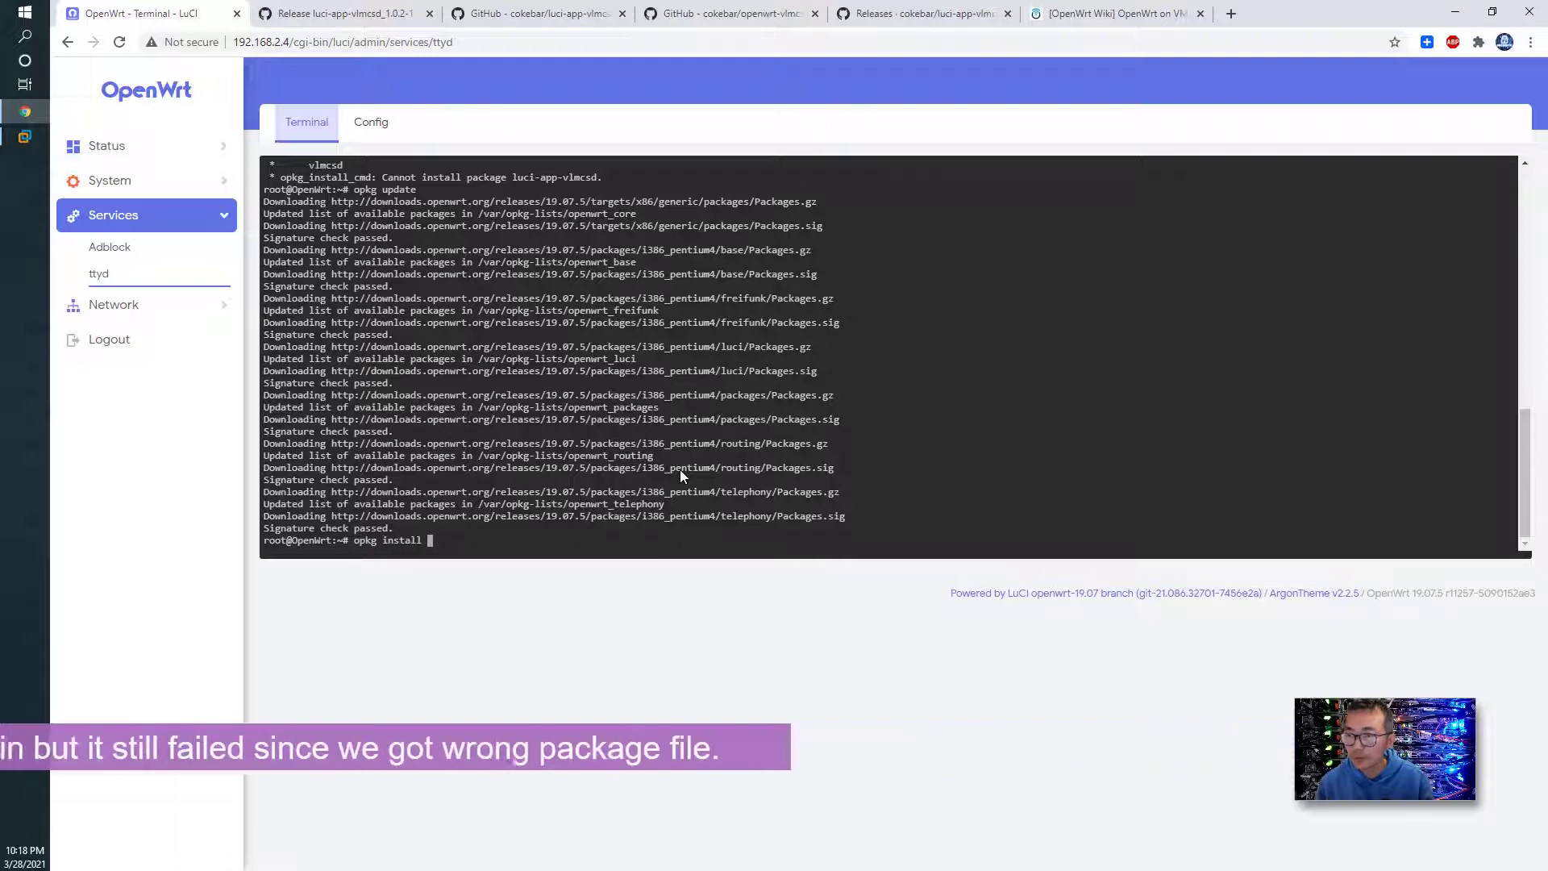
{"action": "type", "text": "vl"}
{"action": "key", "text": "Tab"}
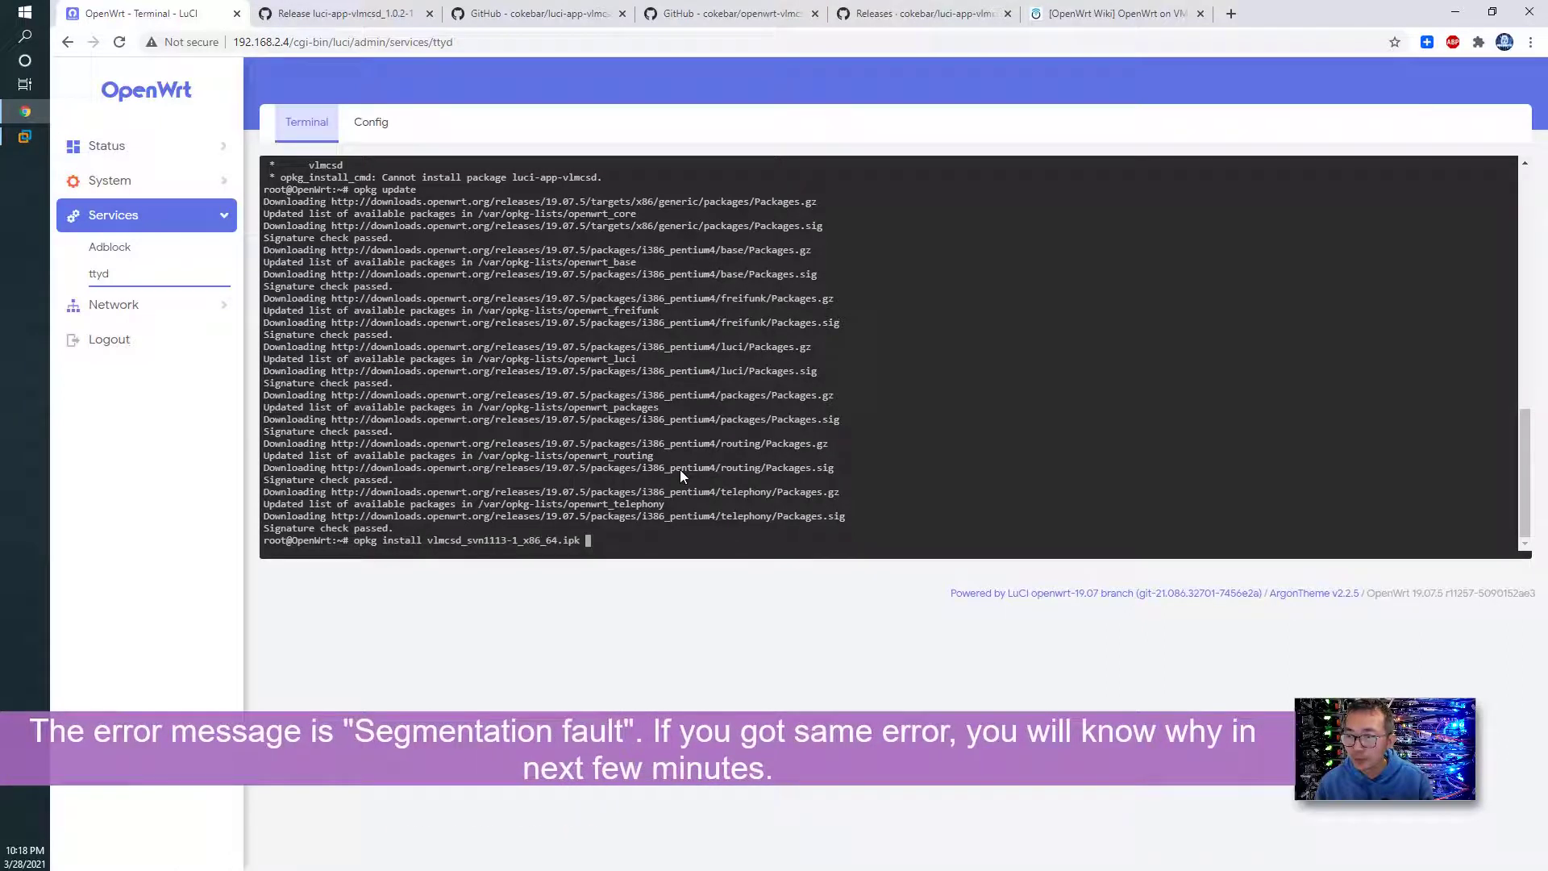
{"action": "key", "text": "Return"}
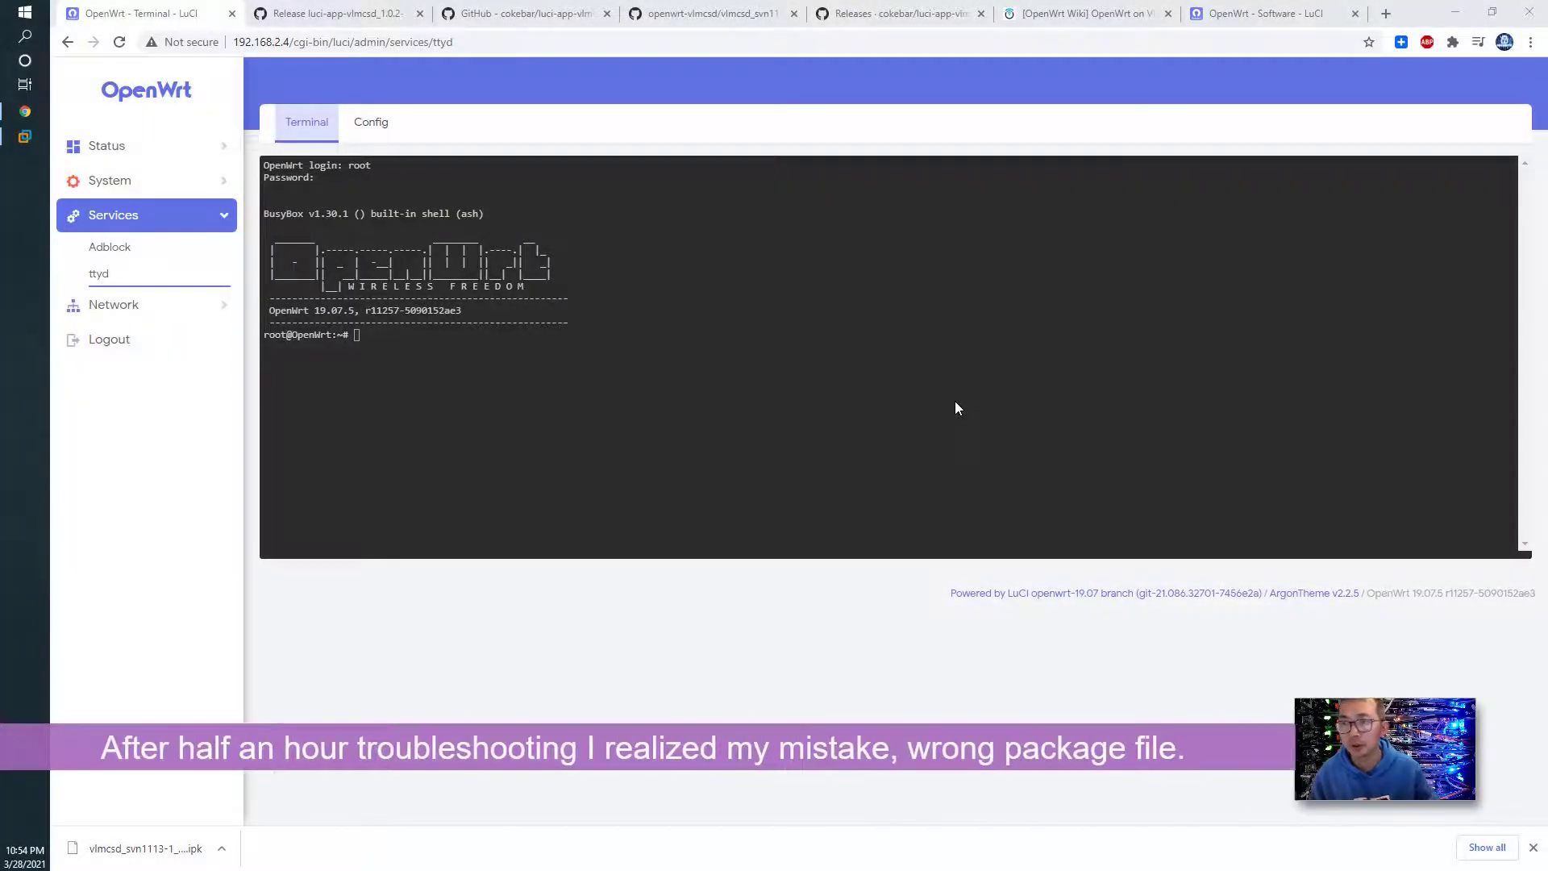
Step: List the home directory contents, abandoning an unfinished rm command
{"action": "left_click", "coordinate": [938, 342]}
{"action": "type", "text": "ls"}
{"action": "key", "text": "Return"}
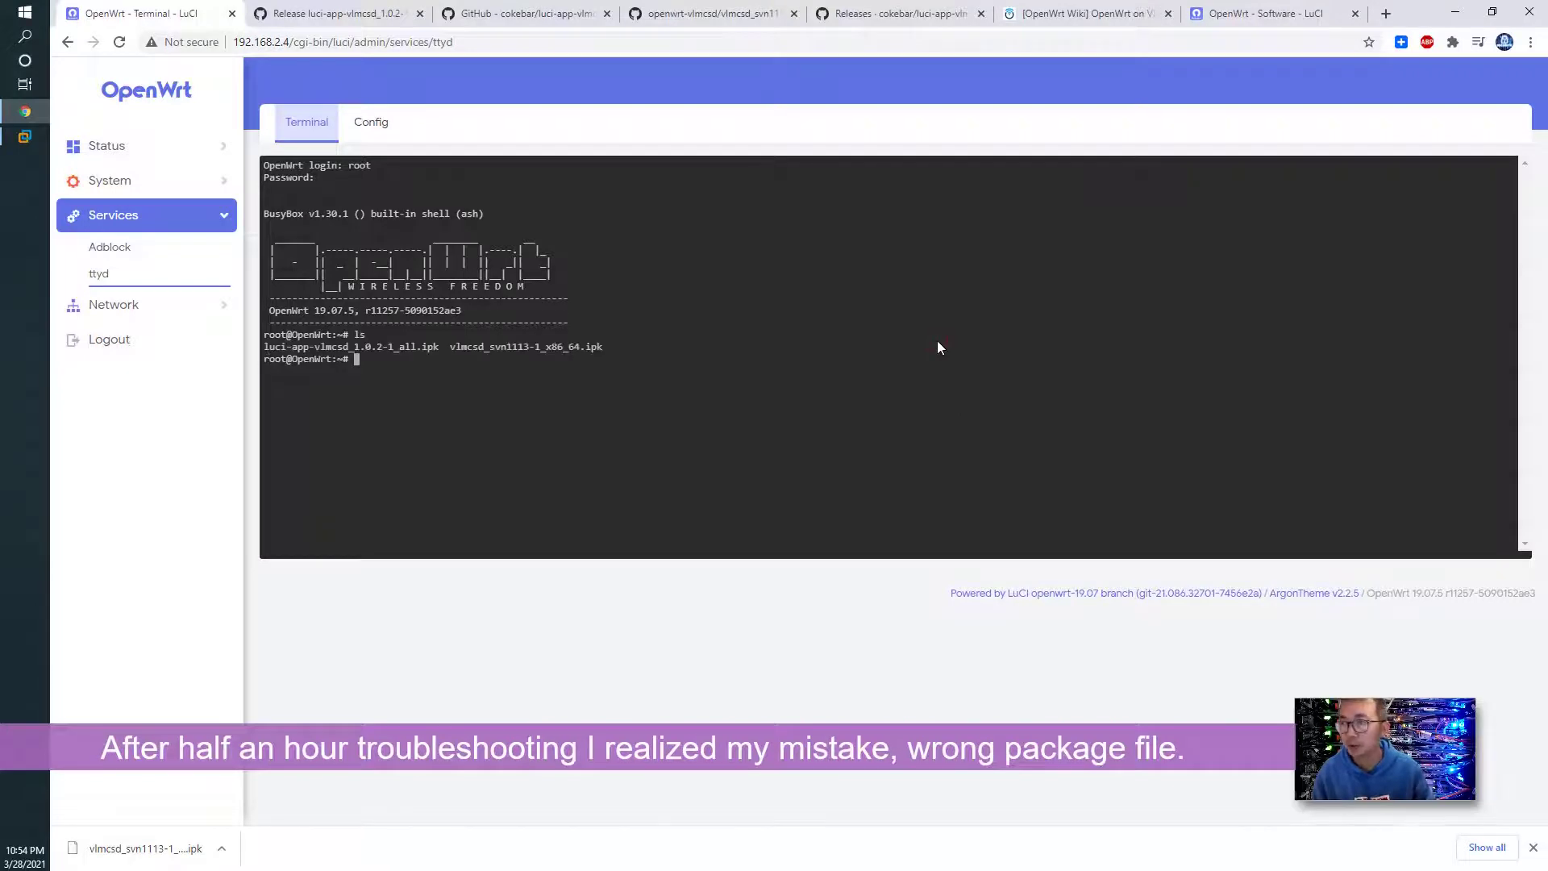
{"action": "type", "text": "rm vl"}
{"action": "key", "text": "Tab"}
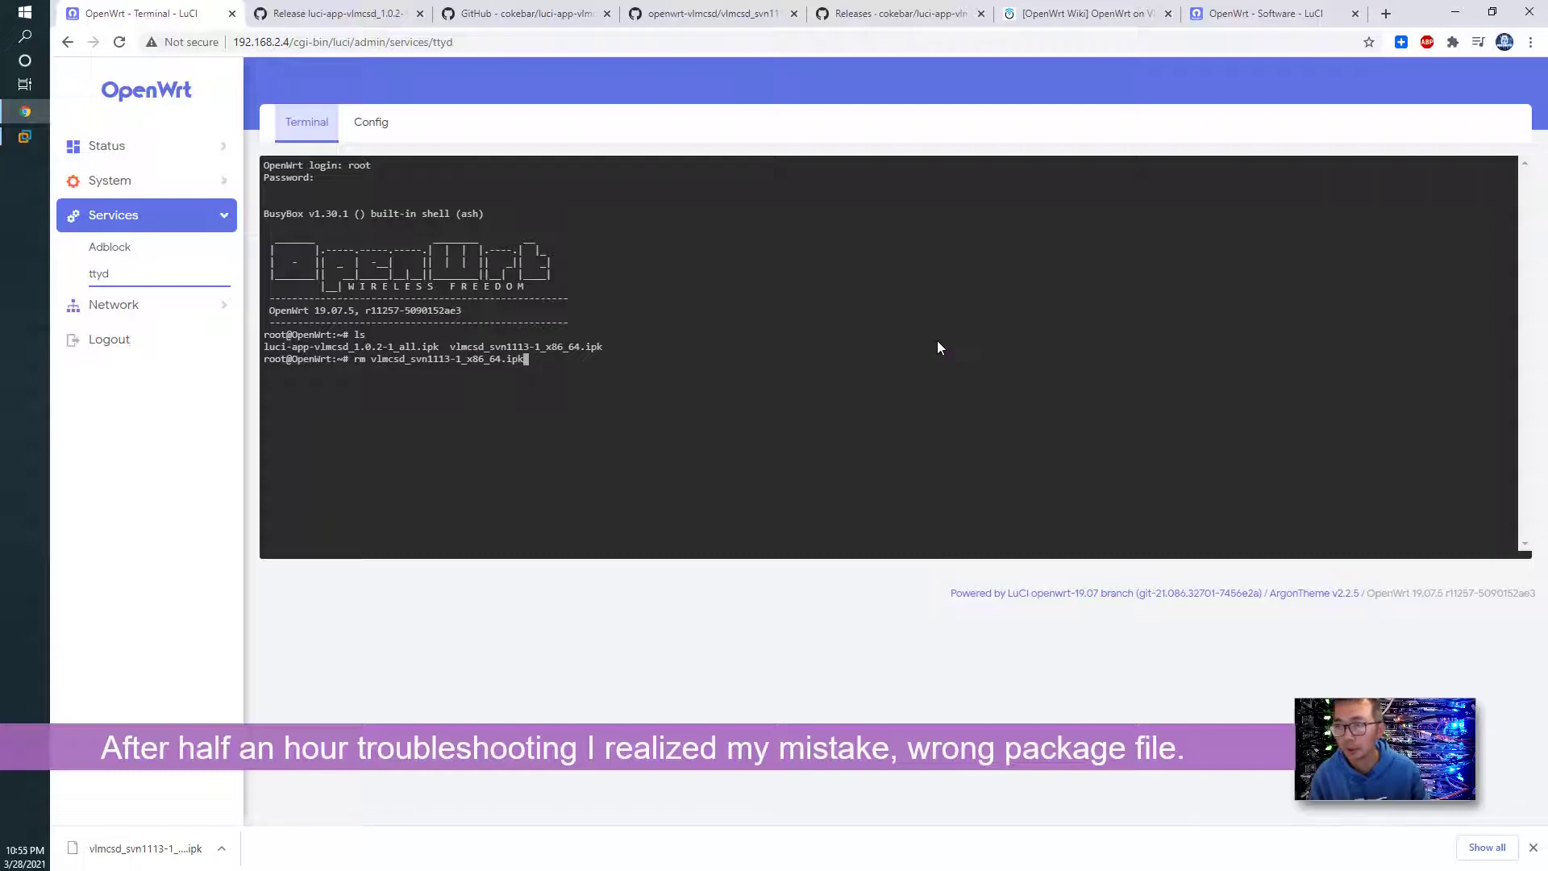
{"action": "key", "text": "BackSpace"}
{"action": "key", "text": "BackSpace"}
{"action": "key", "text": "BackSpace"}
{"action": "key", "text": "BackSpace"}
{"action": "key", "text": "BackSpace"}
{"action": "key", "text": "BackSpace"}
{"action": "key", "text": "BackSpace"}
{"action": "key", "text": "BackSpace"}
{"action": "key", "text": "BackSpace"}
{"action": "key", "text": "BackSpace"}
{"action": "key", "text": "BackSpace"}
{"action": "key", "text": "BackSpace"}
{"action": "key", "text": "BackSpace"}
{"action": "key", "text": "BackSpace"}
{"action": "key", "text": "BackSpace"}
{"action": "key", "text": "BackSpace"}
{"action": "key", "text": "BackSpace"}
{"action": "key", "text": "BackSpace"}
{"action": "key", "text": "BackSpace"}
{"action": "key", "text": "BackSpace"}
{"action": "type", "text": "ls"}
{"action": "key", "text": "Return"}
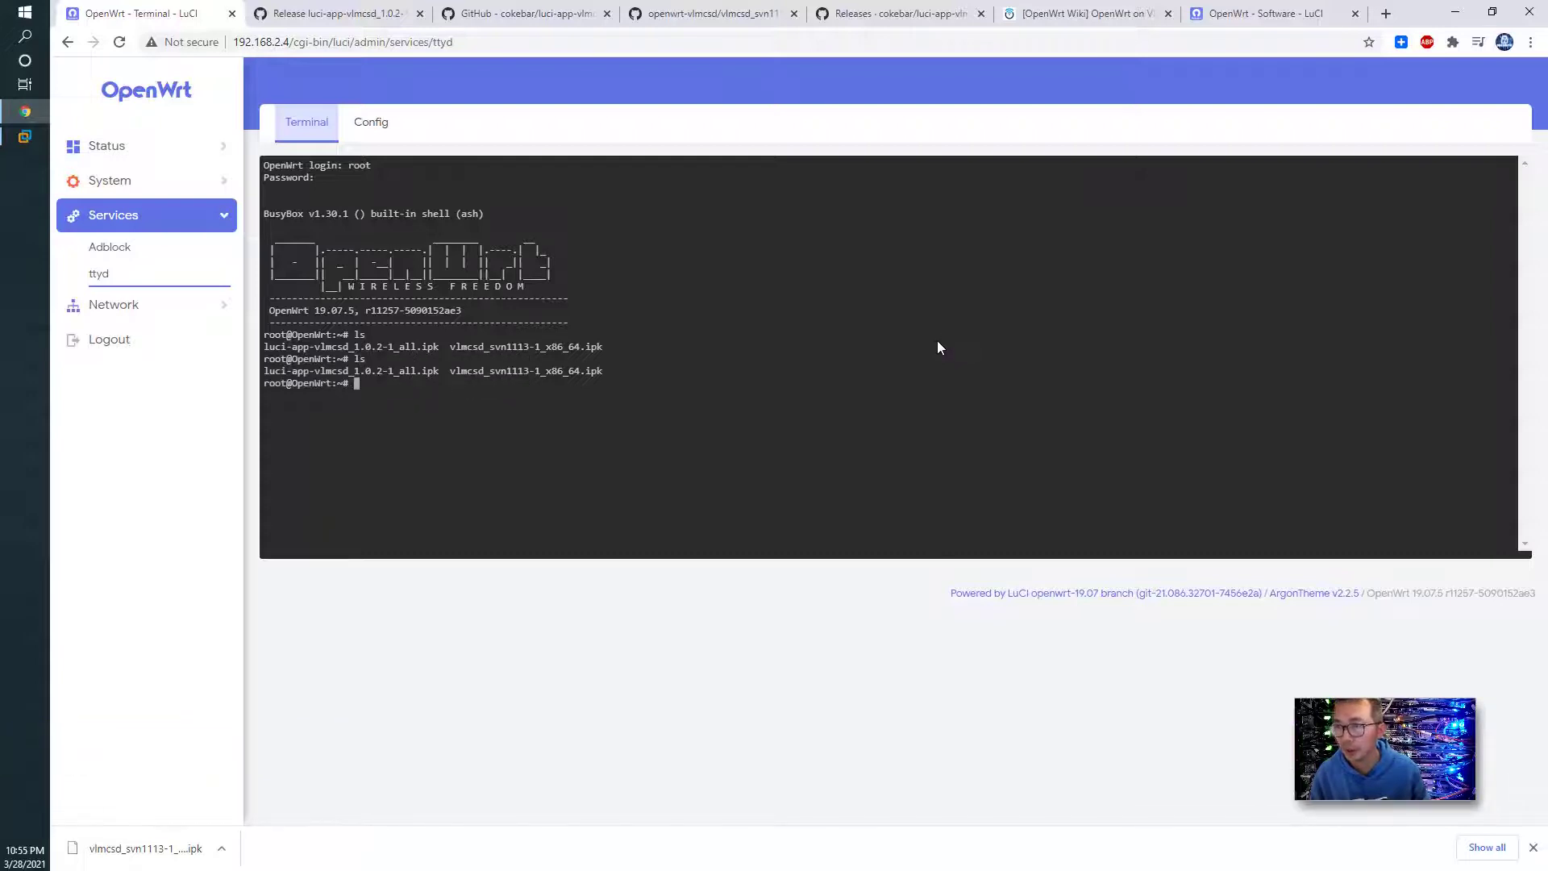
Step: Show the detailed ll listing, including the 105423-byte vlmcsd_svn1113-1_x86_64.ipk entry
{"action": "type", "text": "ll"}
{"action": "key", "text": "Return"}
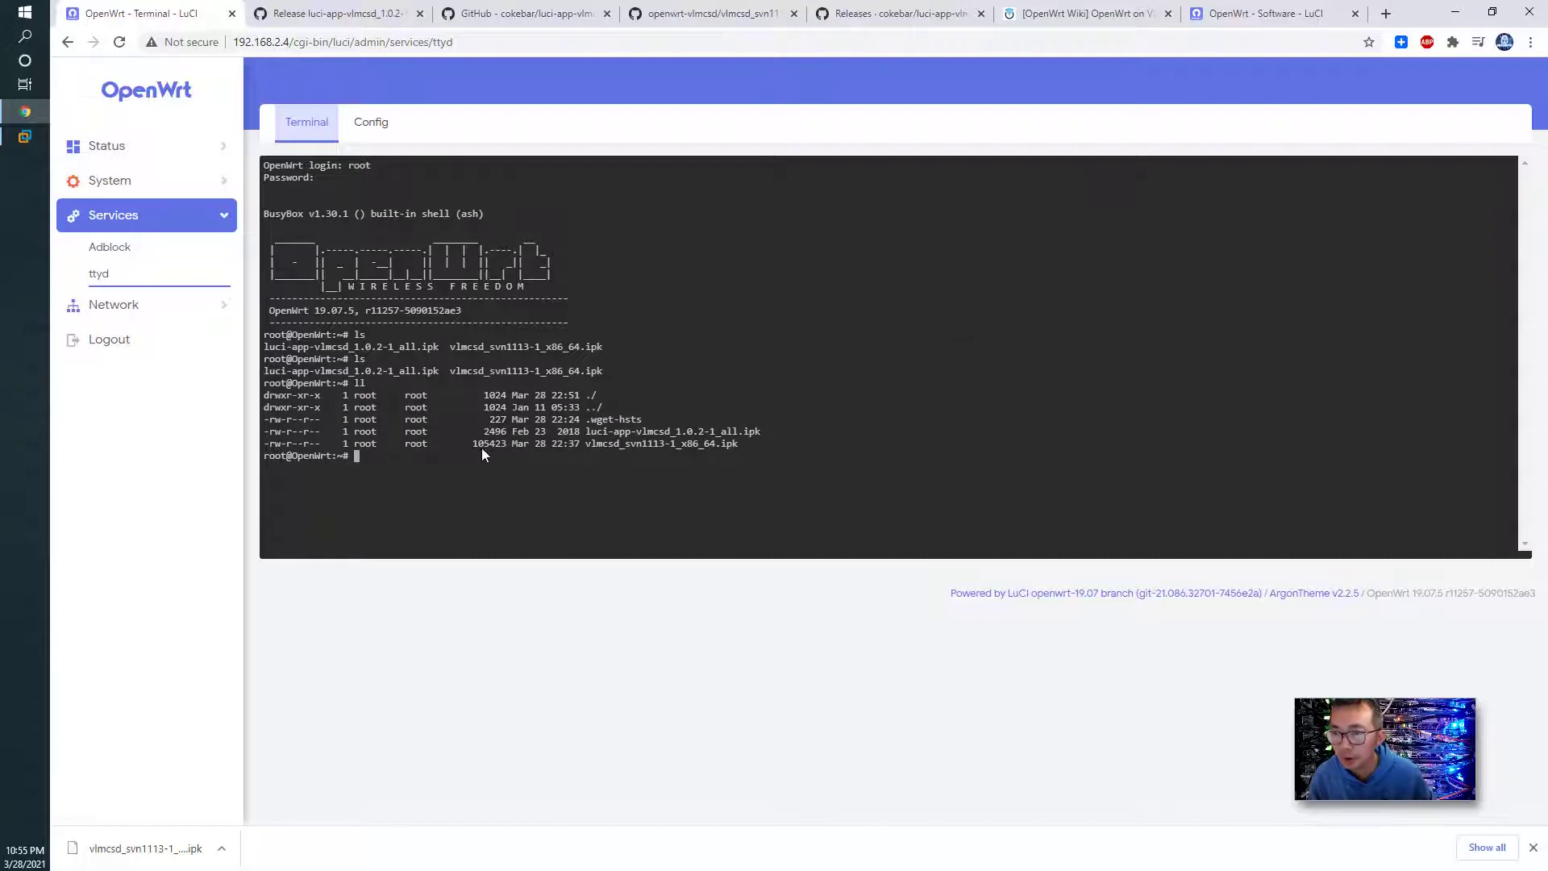
{"action": "type", "text": "ll "}
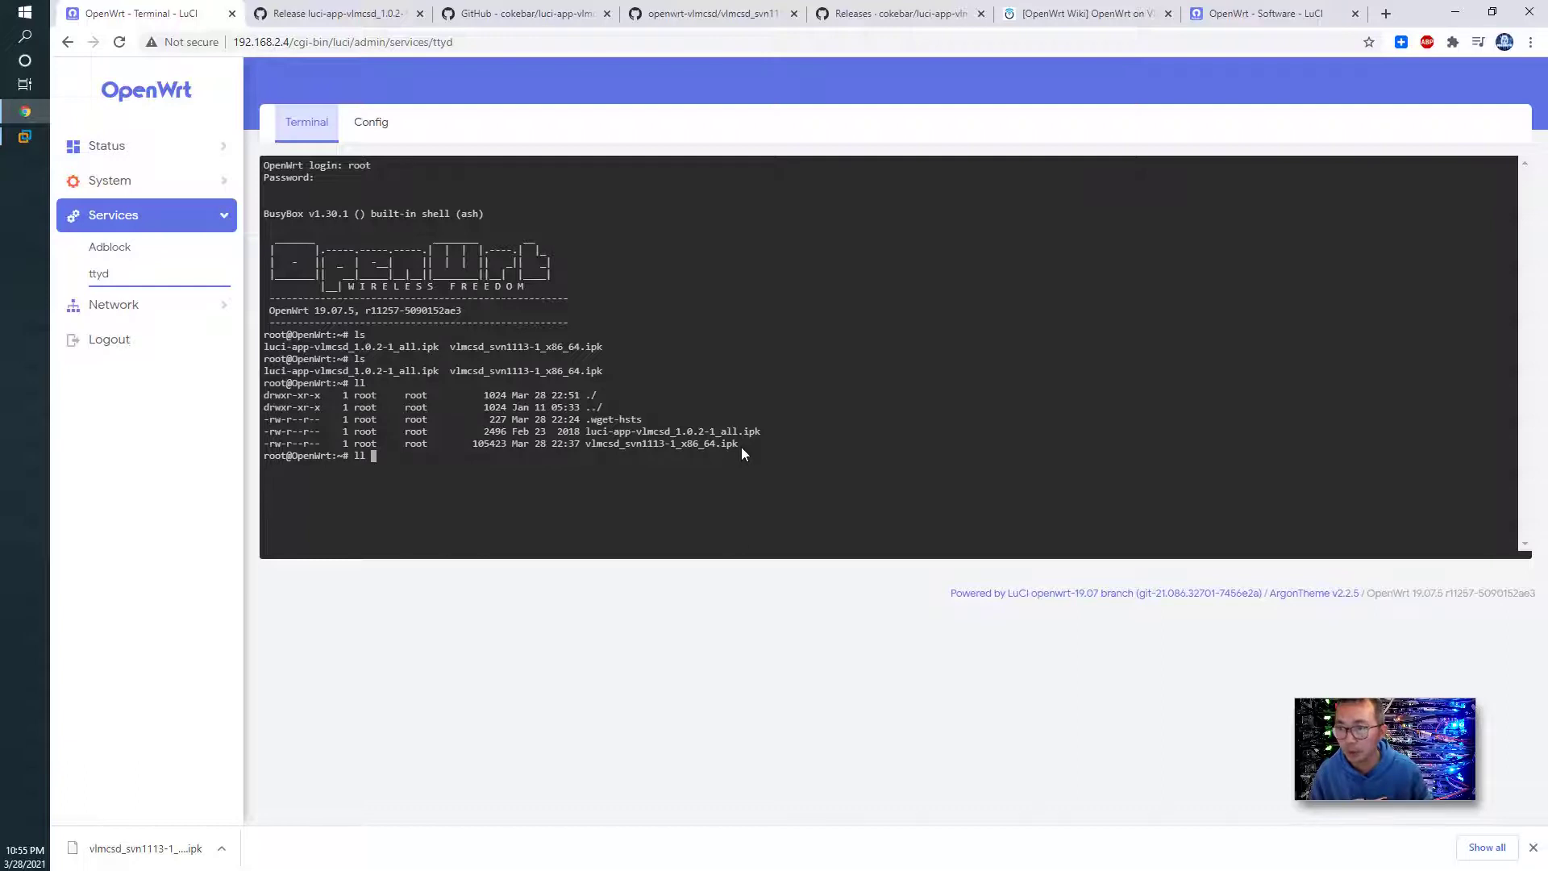
{"action": "type", "text": "v"}
{"action": "key", "text": "Tab"}
{"action": "key", "text": "Return"}
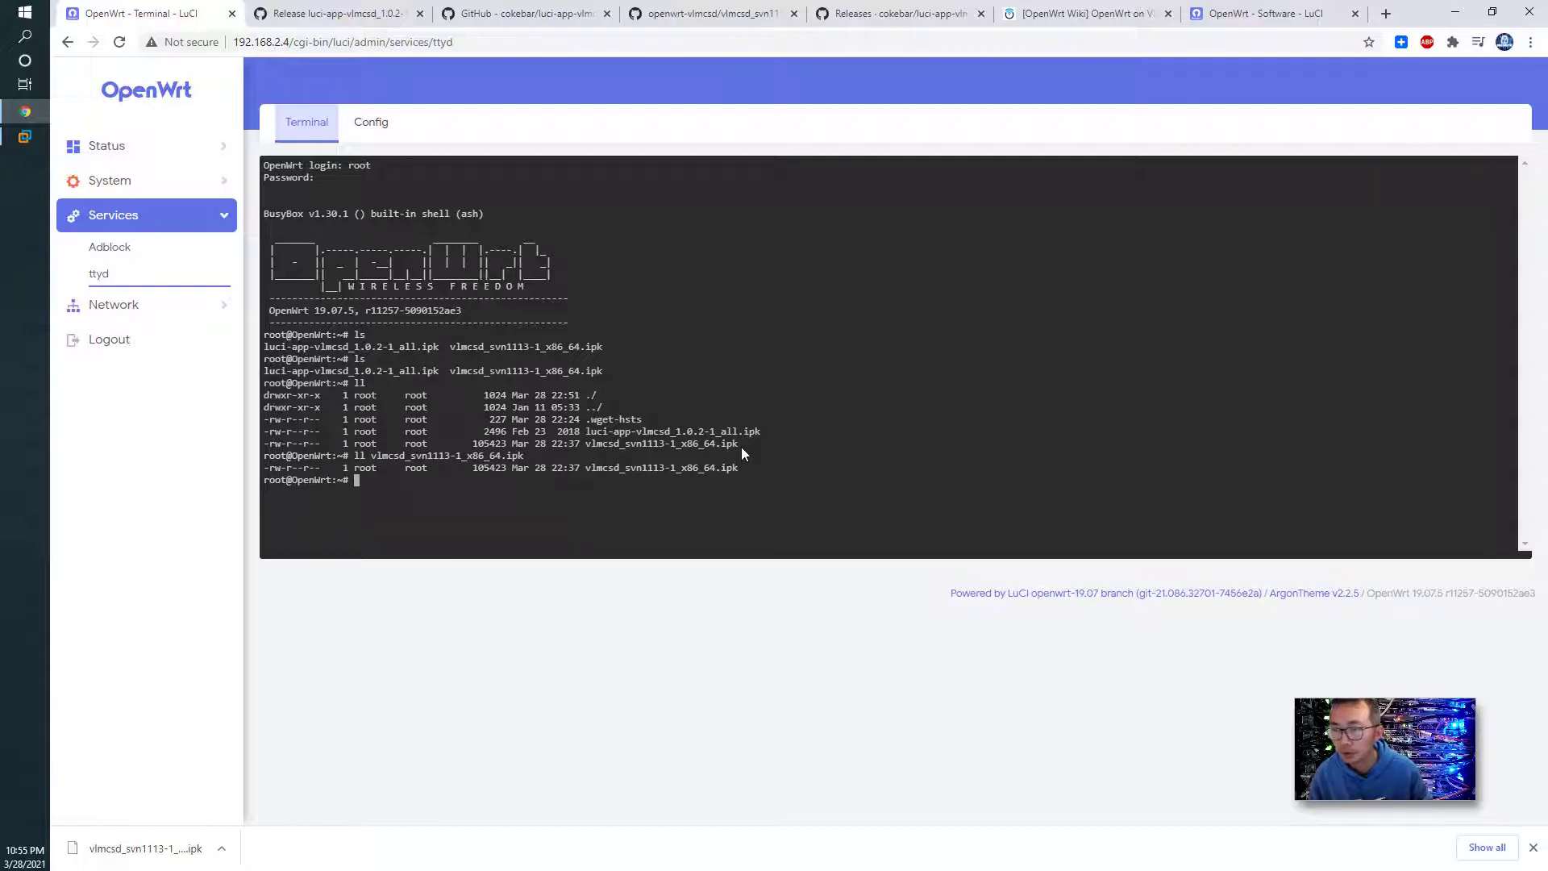
Step: Delete vlmcsd_svn1113-1_x86_64.ipk and confirm only luci-app-vlmcsd_1.0.2-1_all.ipk remains
{"action": "type", "text": "rm vlm"}
{"action": "key", "text": "Tab"}
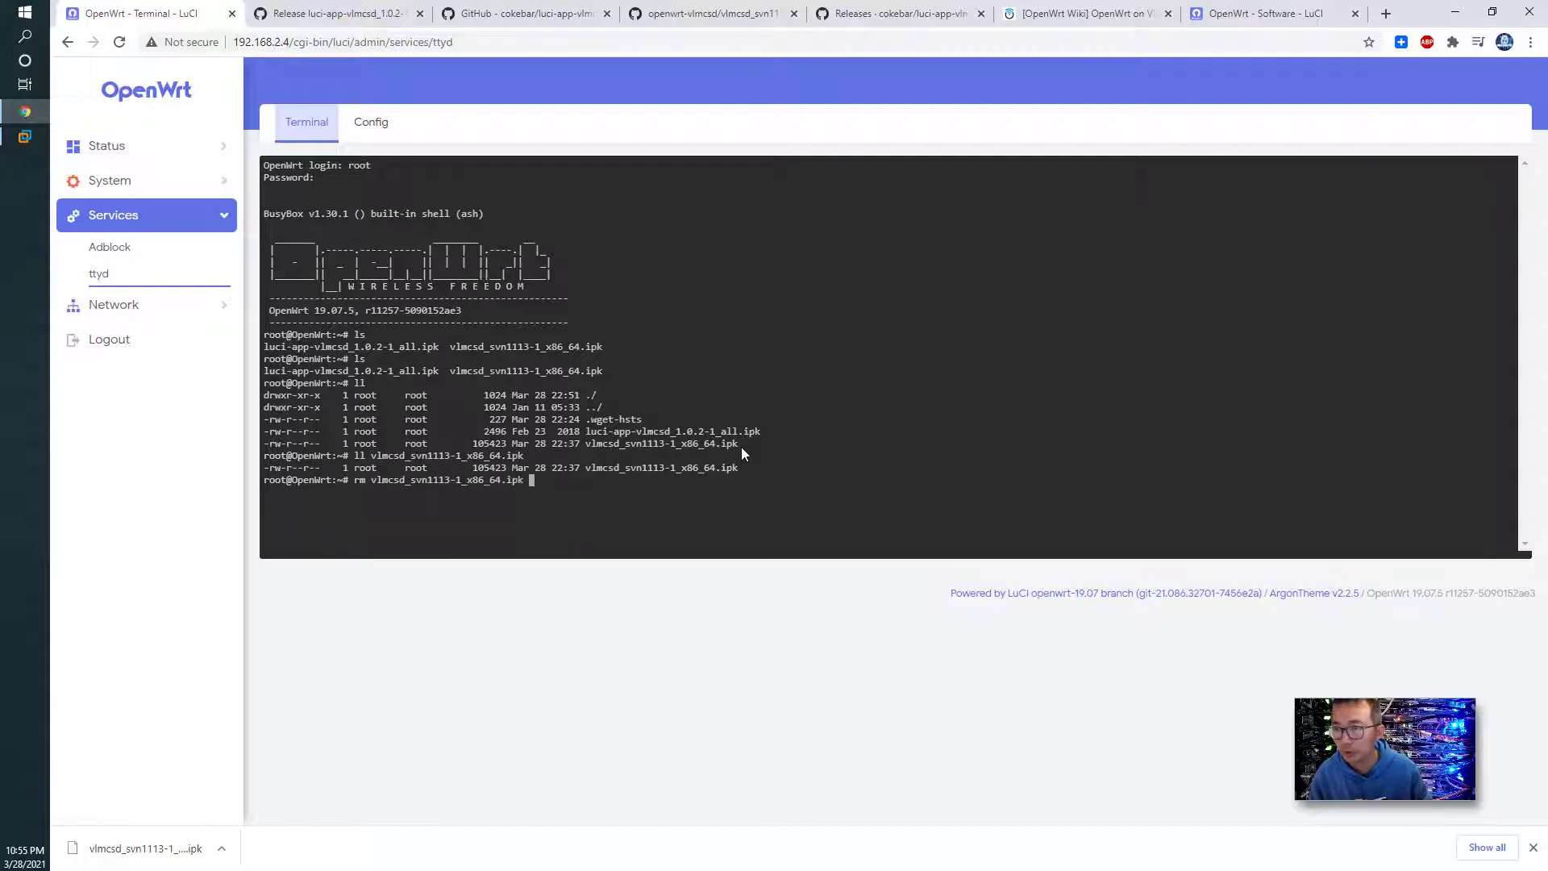
{"action": "key", "text": "Return"}
{"action": "type", "text": "ls"}
{"action": "key", "text": "Return"}
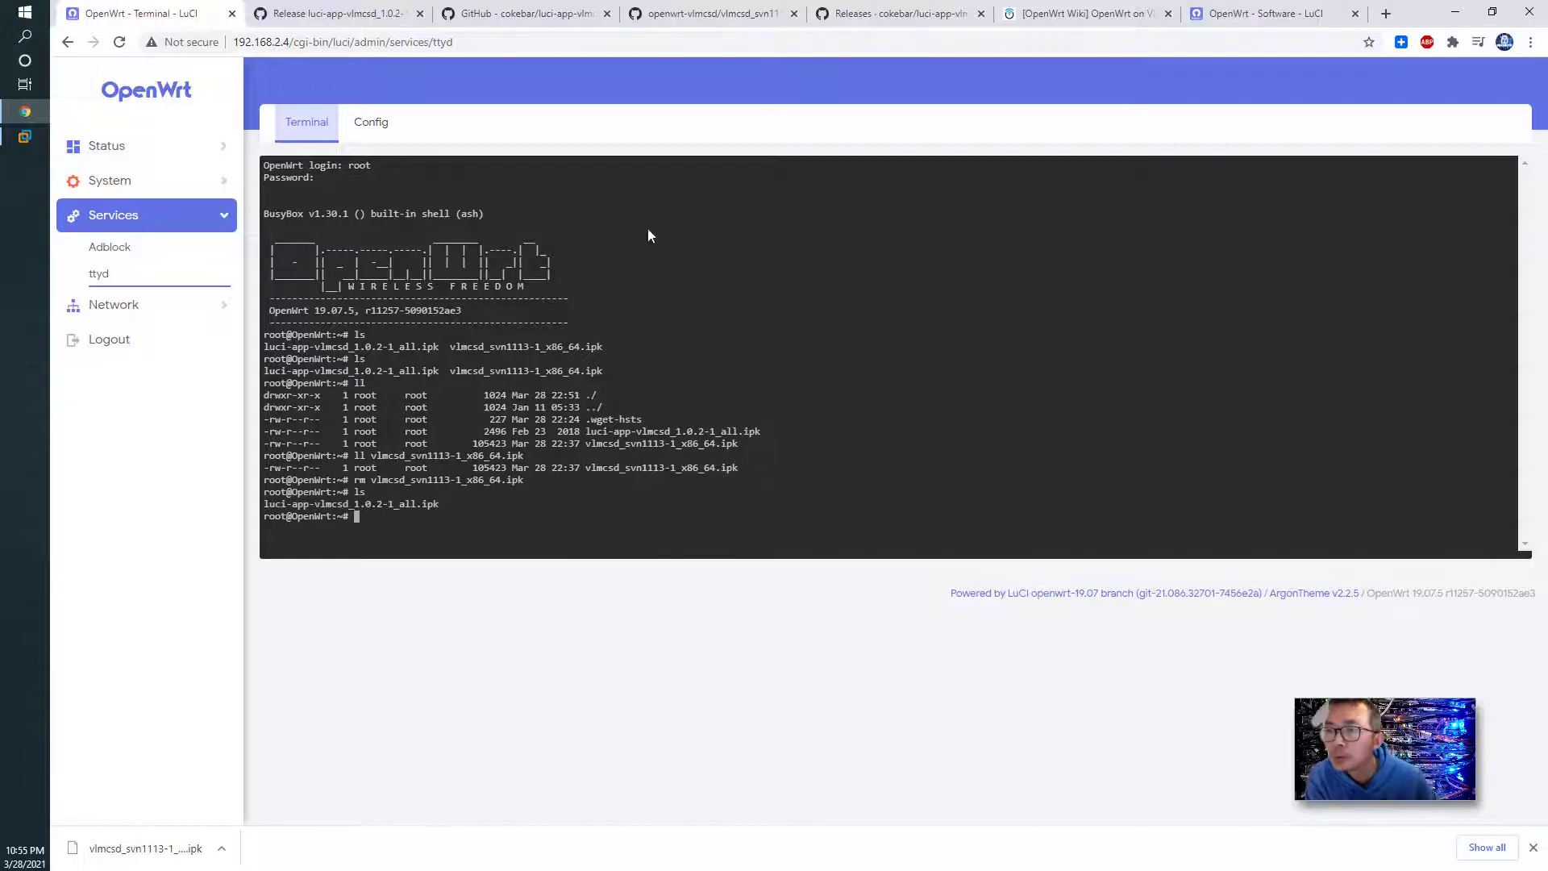
Step: Copy the download link of the 57.3 KB vlmcsd_svn1113-1_x86_64.ipk from the openwrt-vlmcsd gh-pages listing
{"action": "left_click", "coordinate": [388, 12]}
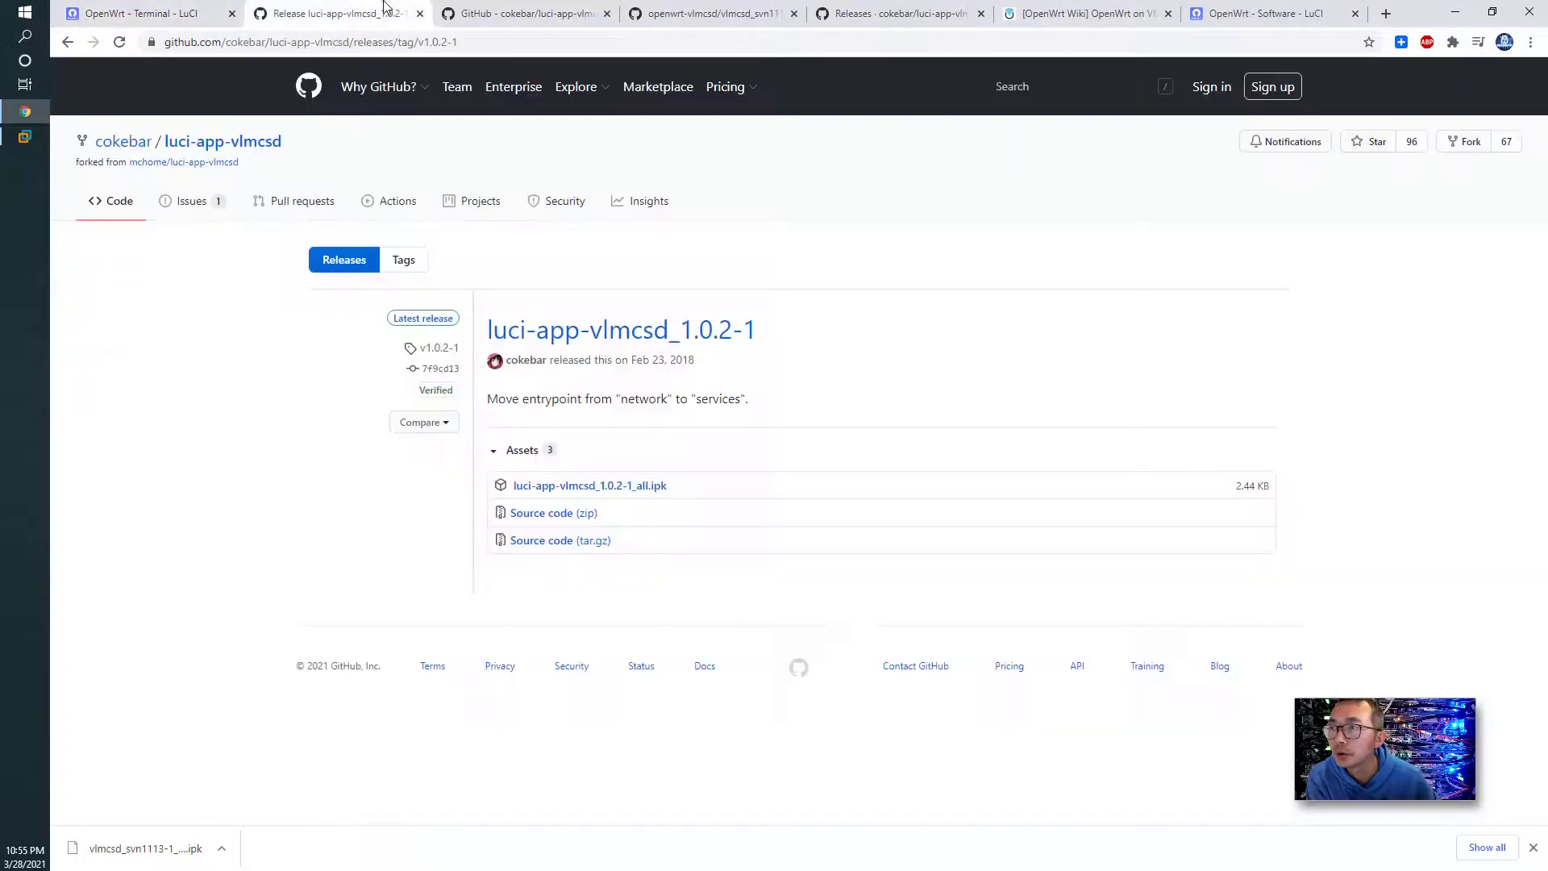
{"action": "left_click", "coordinate": [475, 10]}
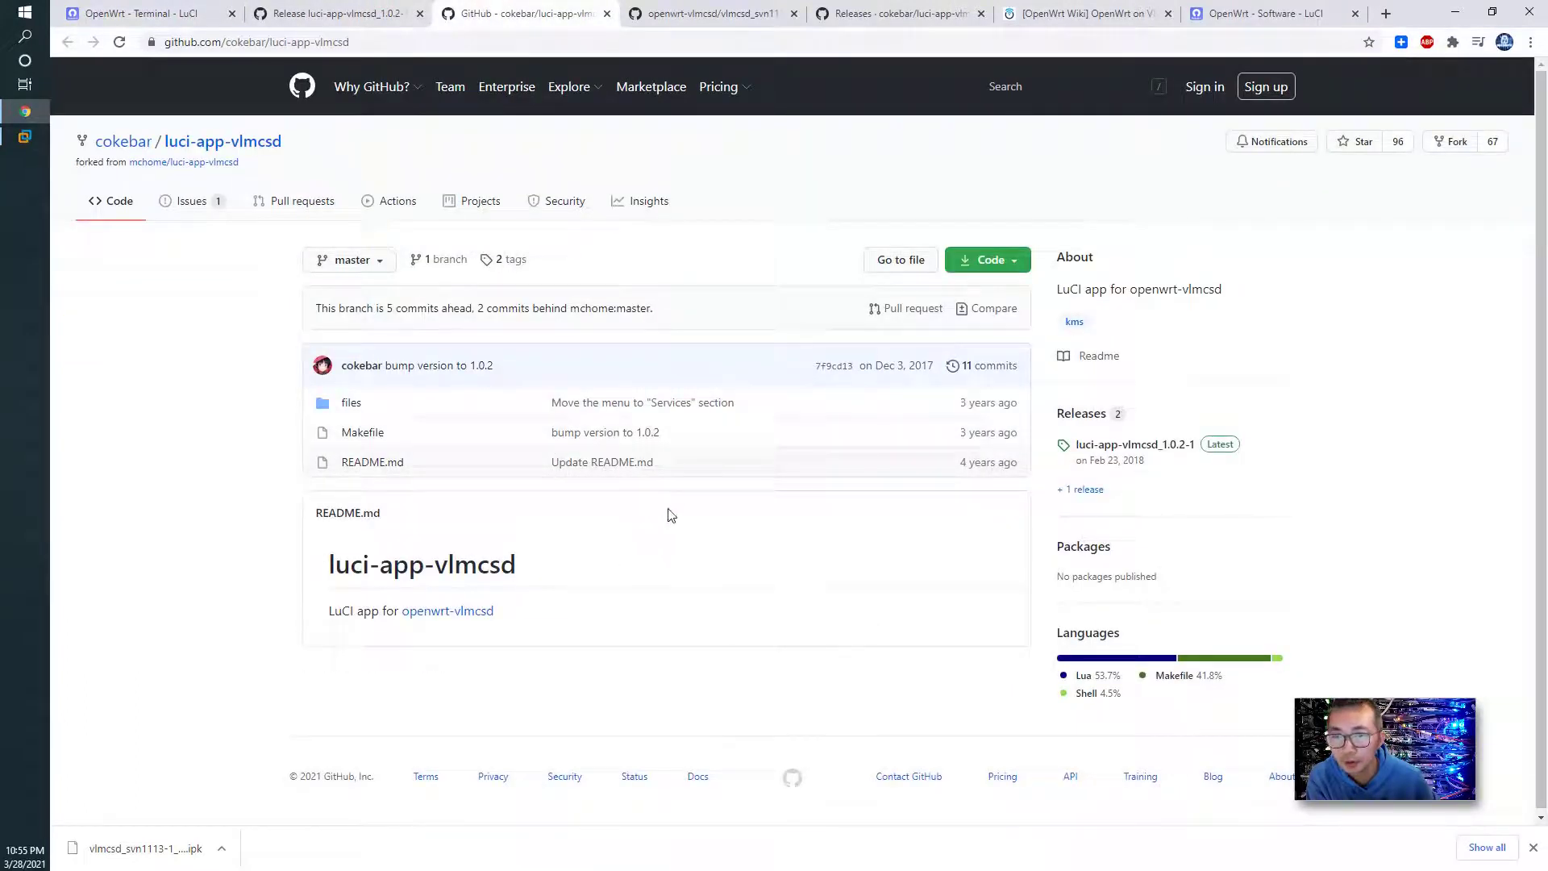
{"action": "left_click", "coordinate": [705, 12]}
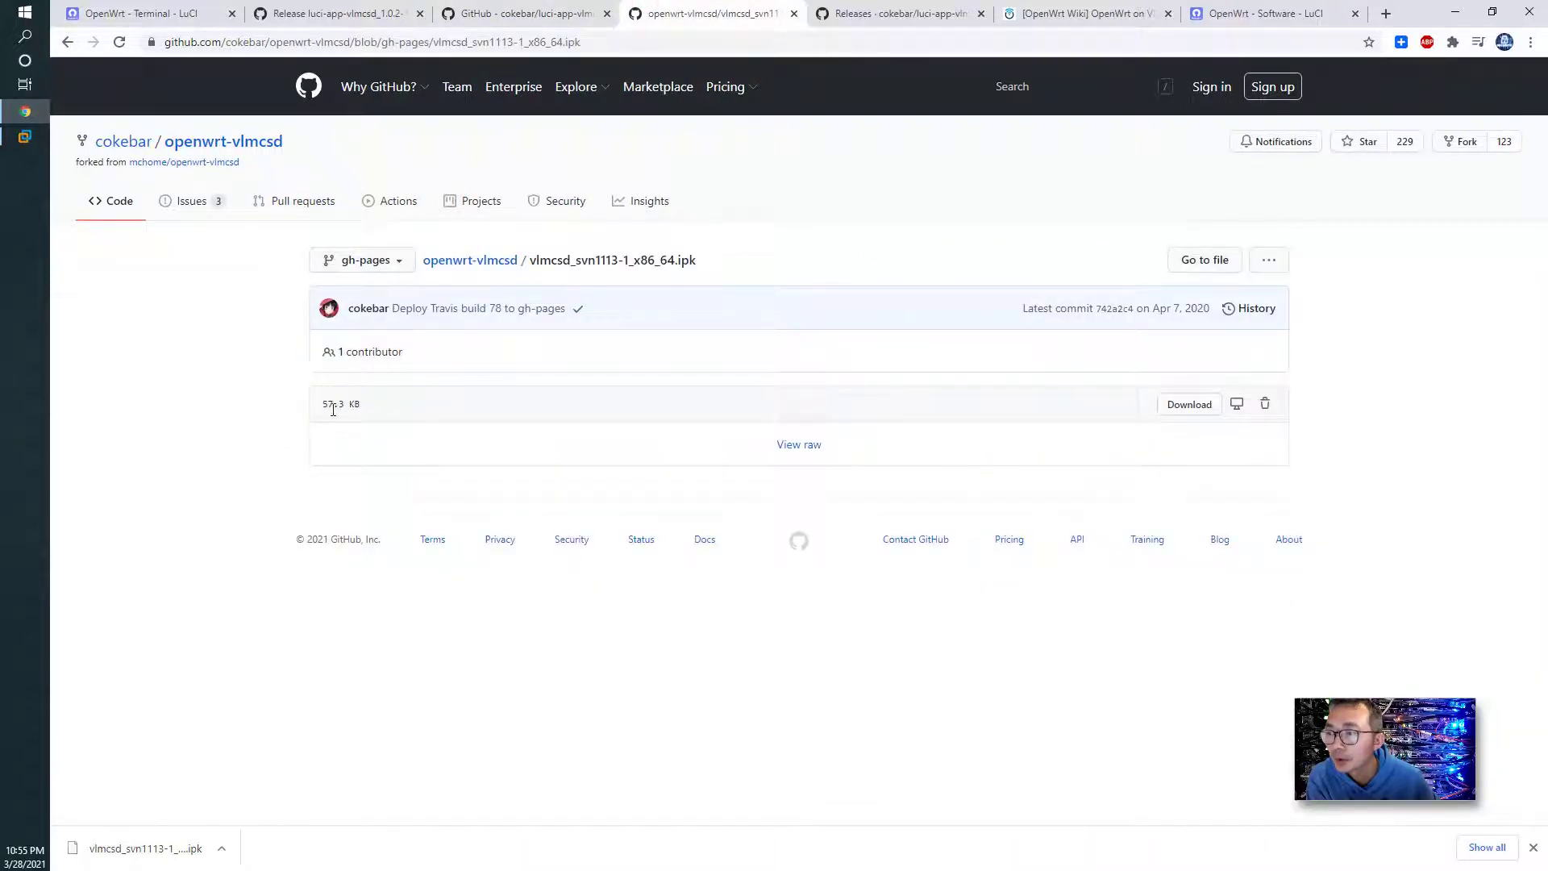
{"action": "left_click", "coordinate": [471, 260]}
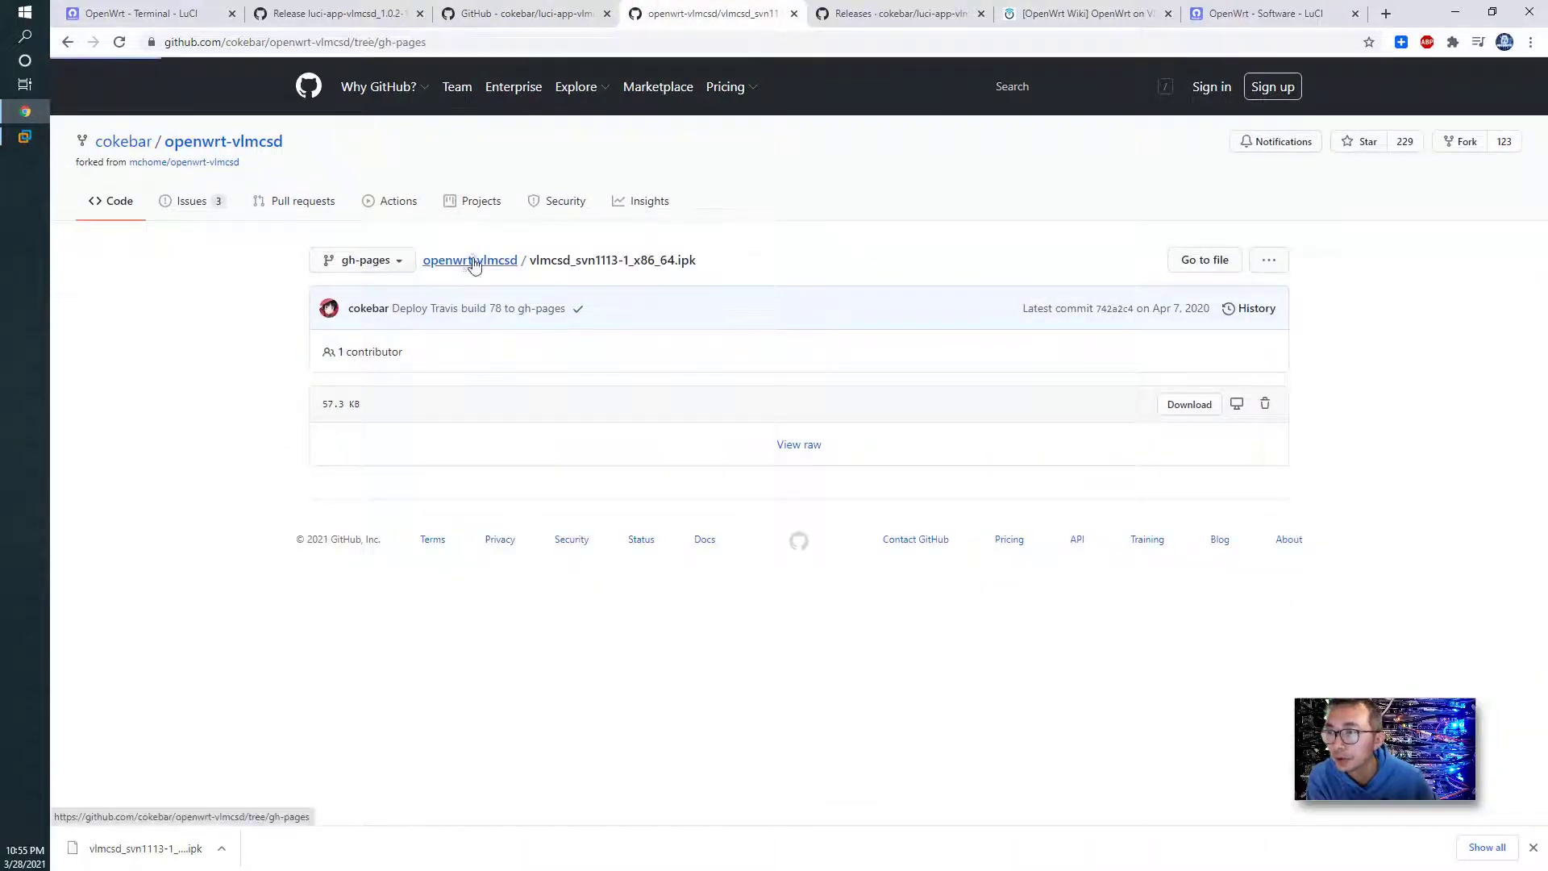
{"action": "scroll", "coordinate": [588, 450], "scroll_direction": "down", "scroll_amount": 10}
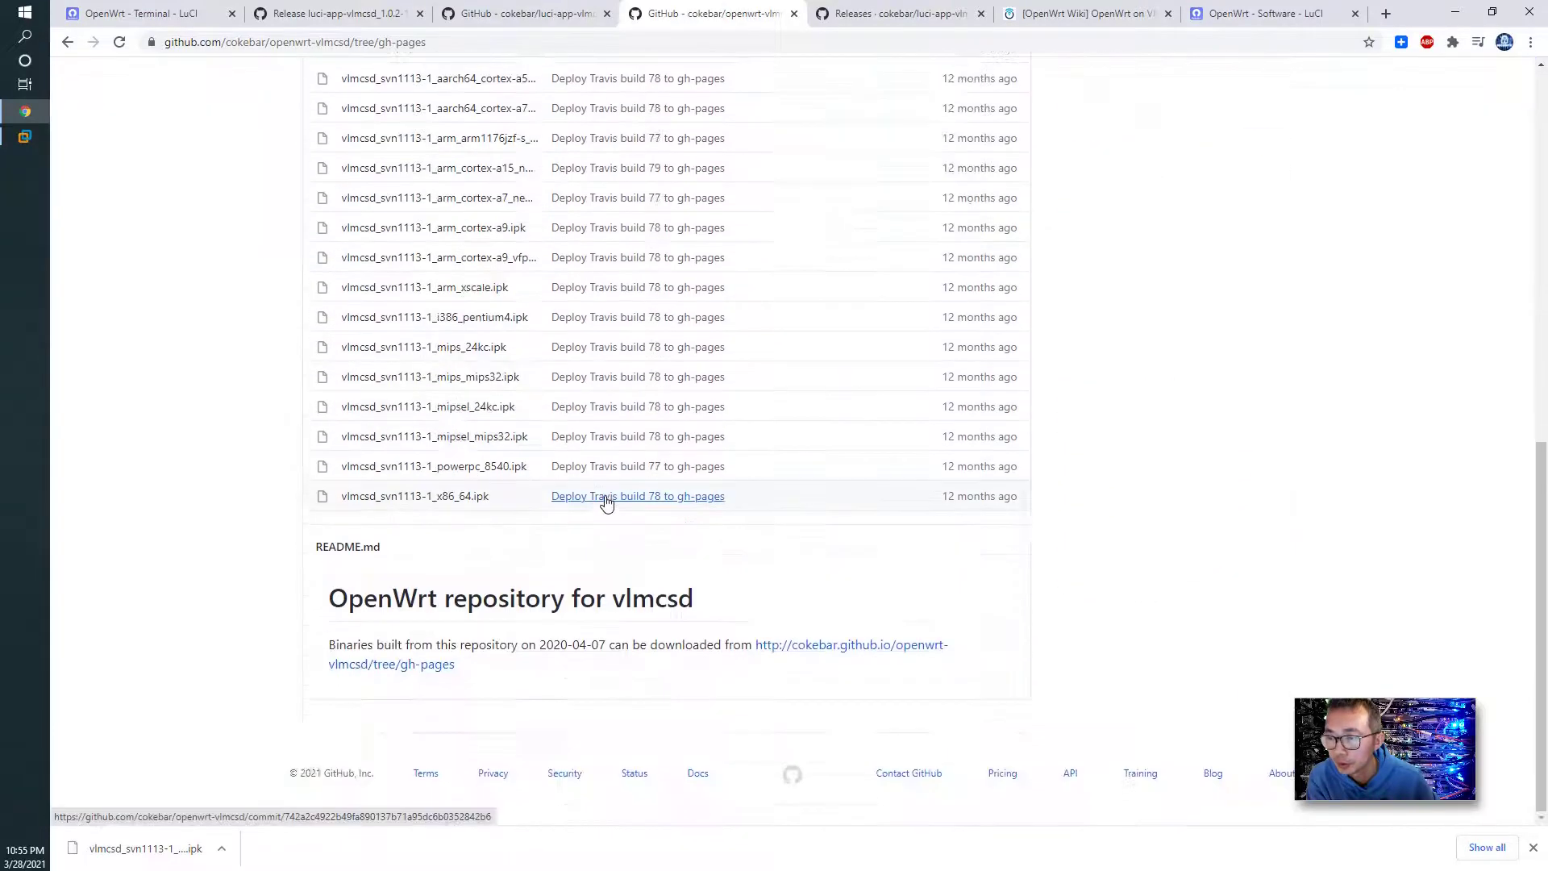
{"action": "left_click", "coordinate": [478, 499]}
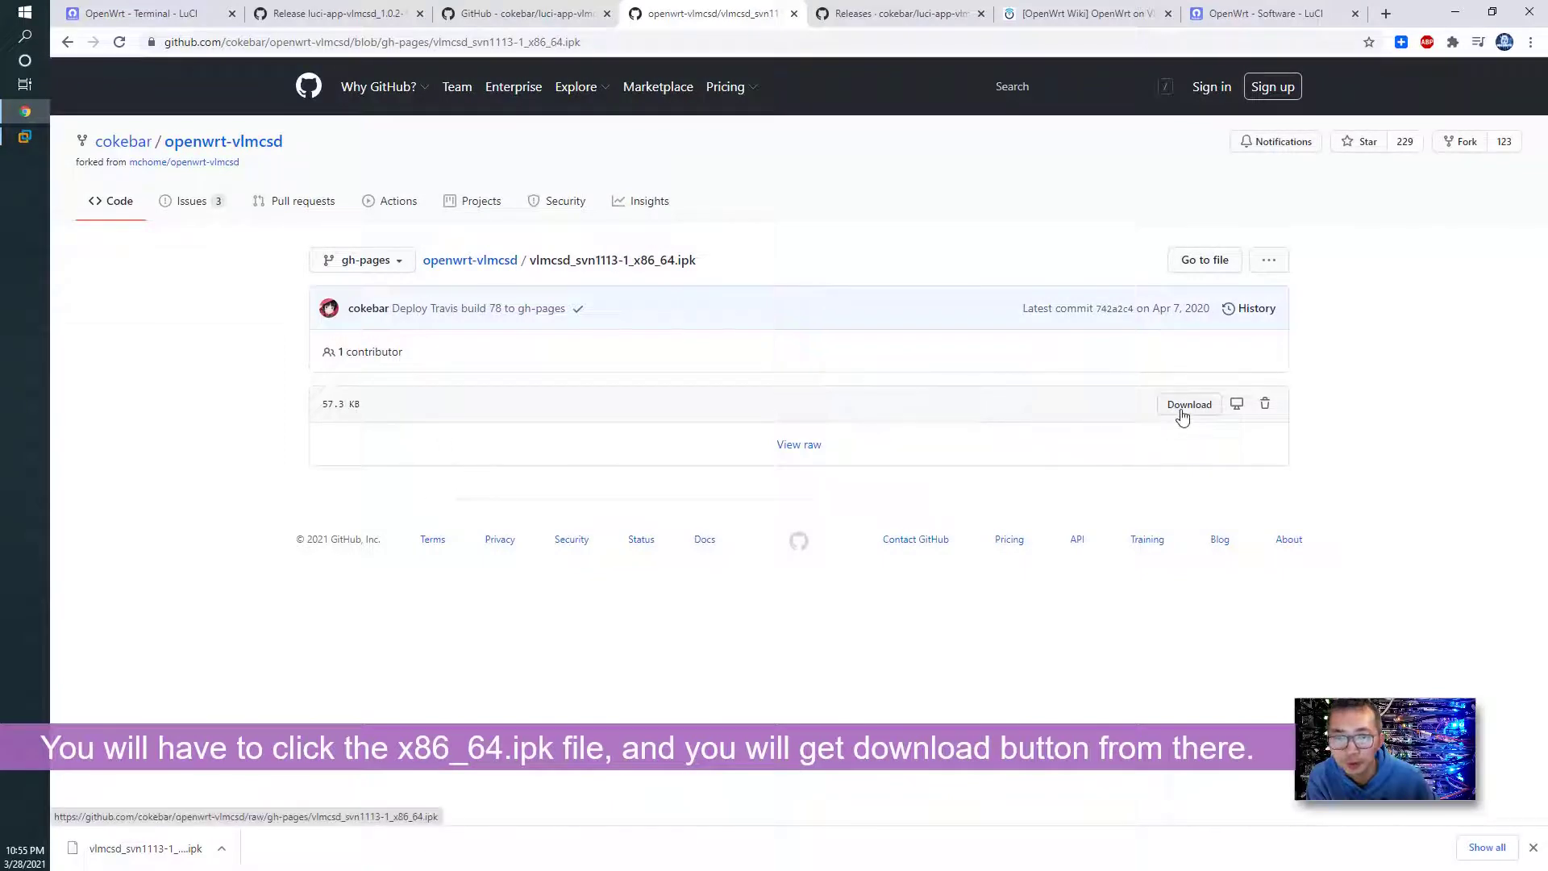
{"action": "triple_click", "coordinate": [349, 404]}
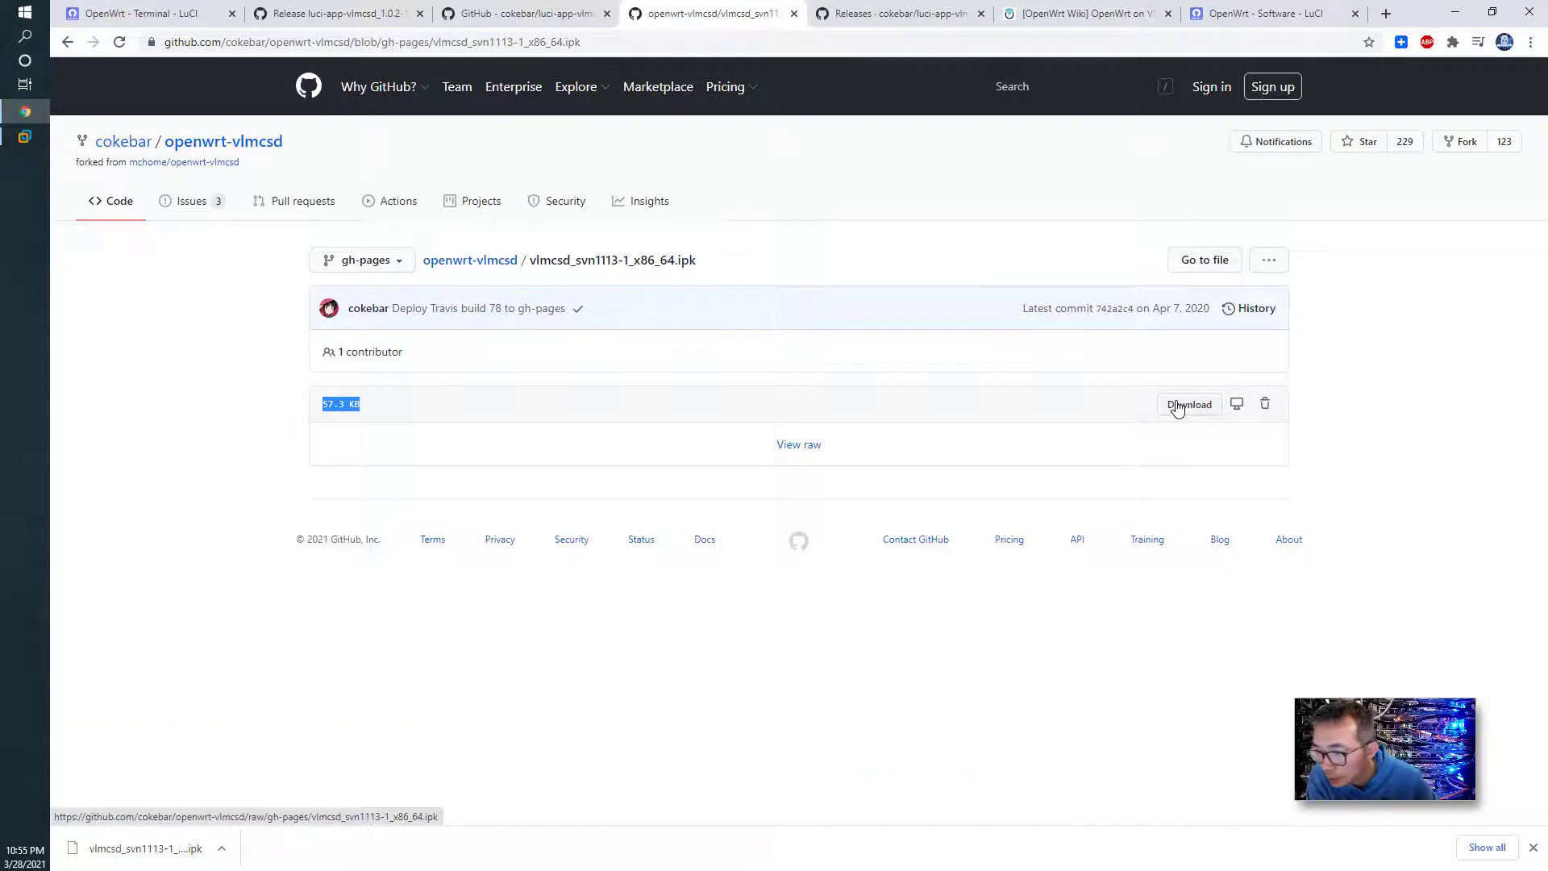
{"action": "right_click", "coordinate": [1175, 405]}
{"action": "left_click", "coordinate": [1217, 524]}
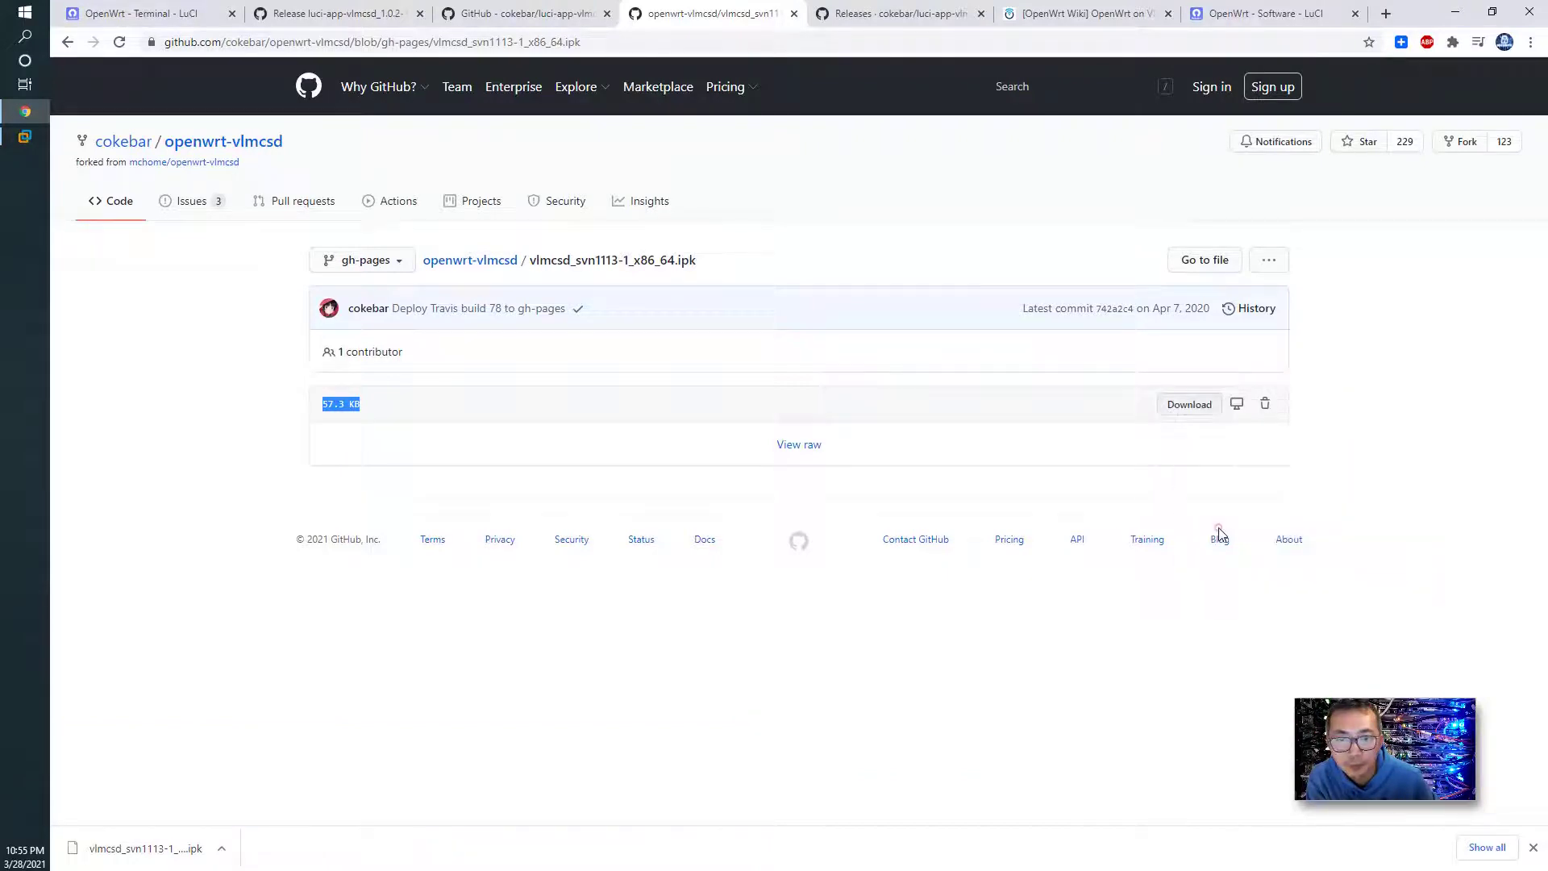
Step: Re-download vlmcsd_svn1113-1_x86_64.ipk from the GitHub URL with wget and list it with ll
{"action": "left_click", "coordinate": [131, 11]}
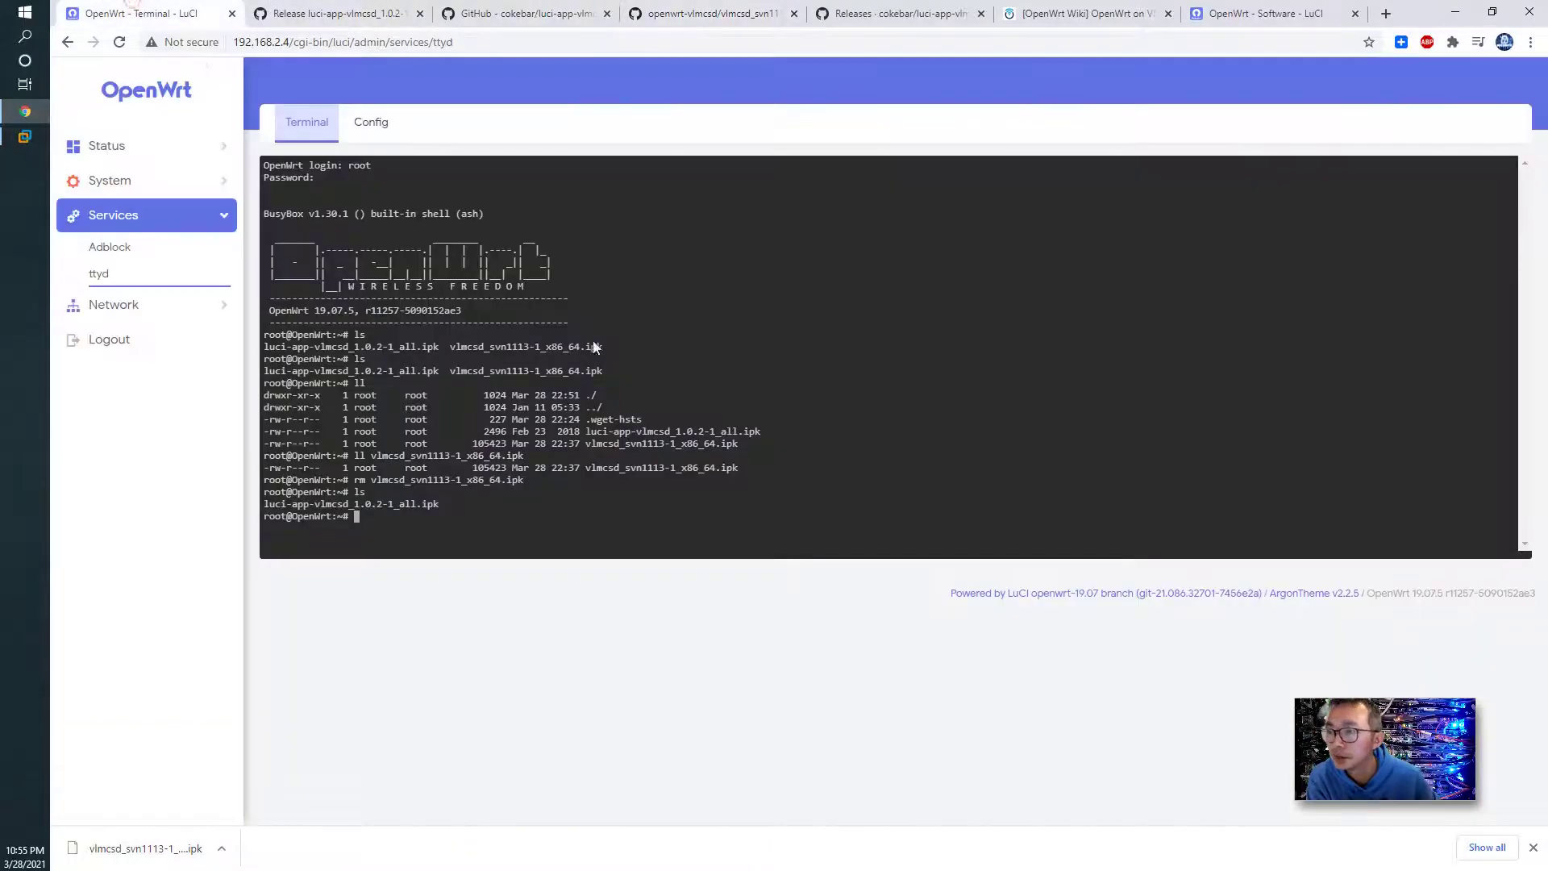
{"action": "type", "text": "wget"}
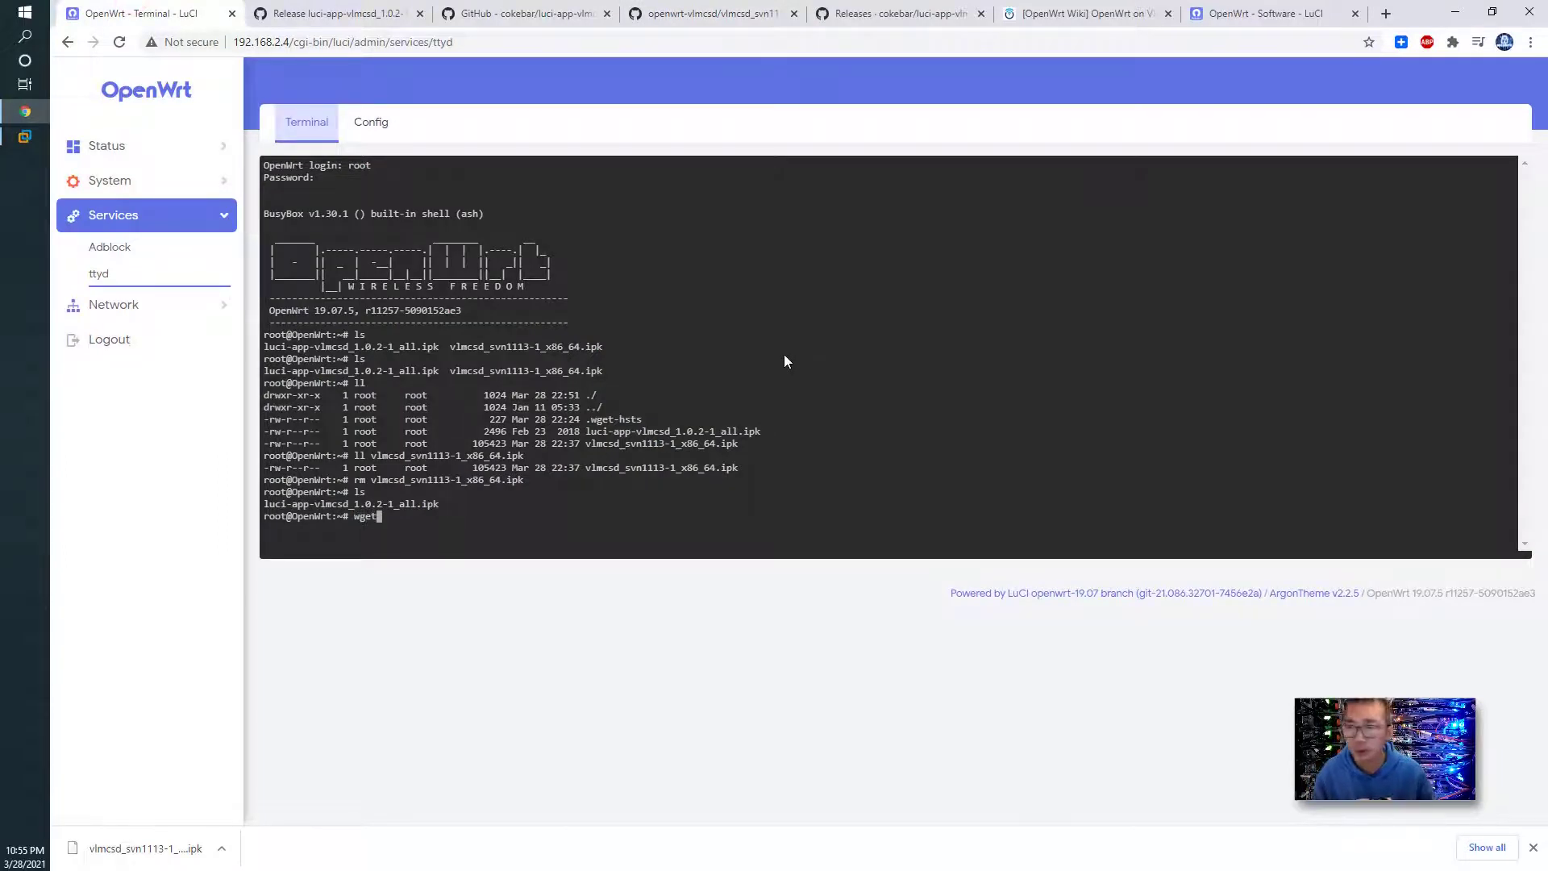
{"action": "right_click", "coordinate": [784, 354]}
{"action": "key", "text": "Escape"}
{"action": "right_click", "coordinate": [728, 359]}
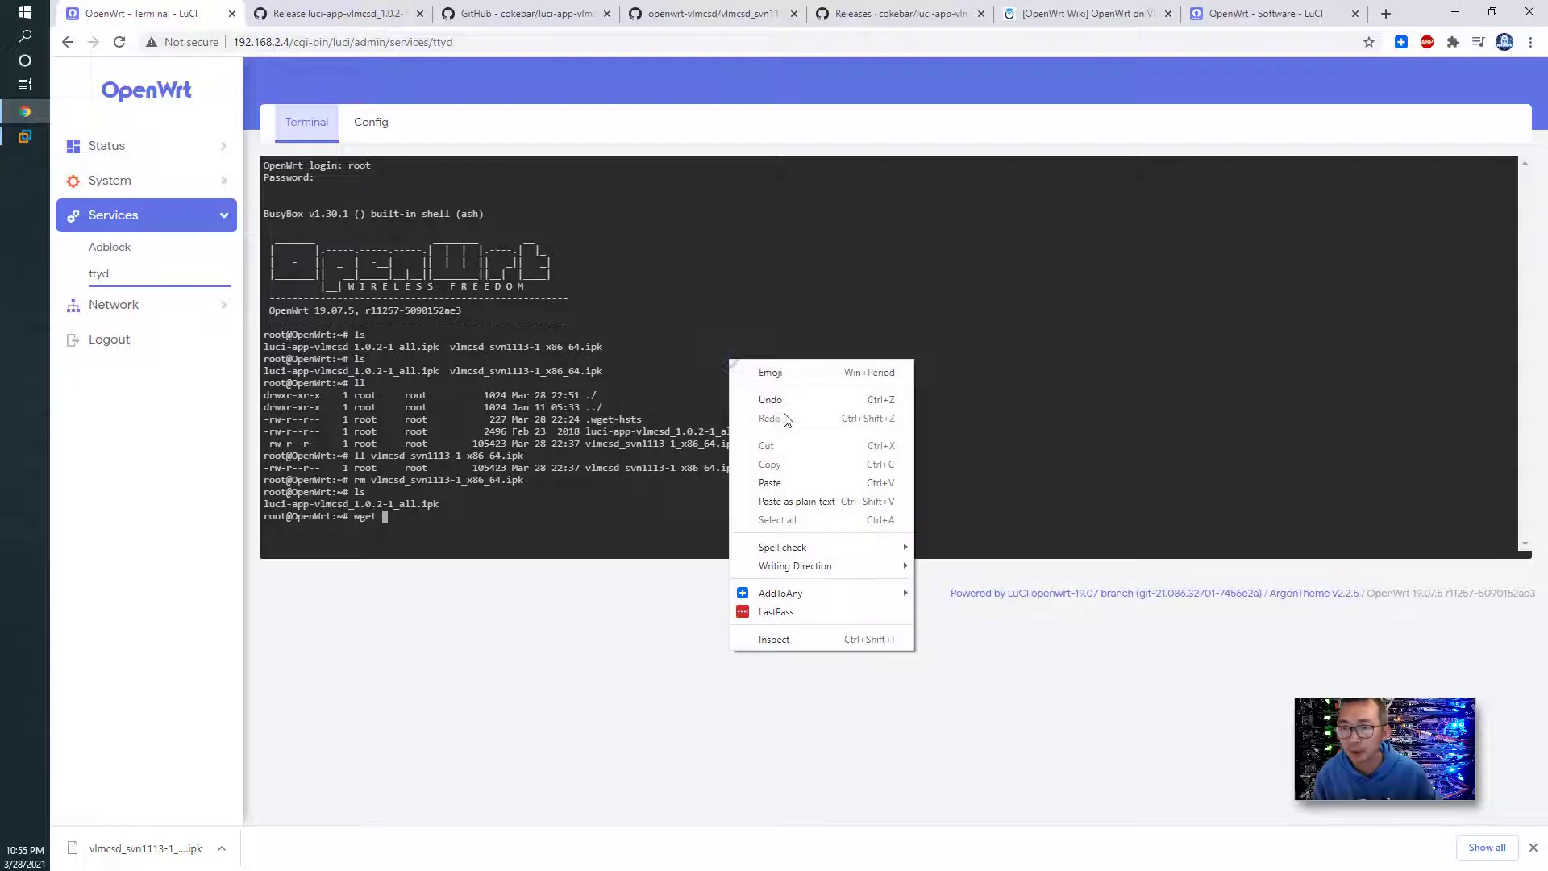
{"action": "left_click", "coordinate": [800, 479]}
{"action": "key", "text": "Return"}
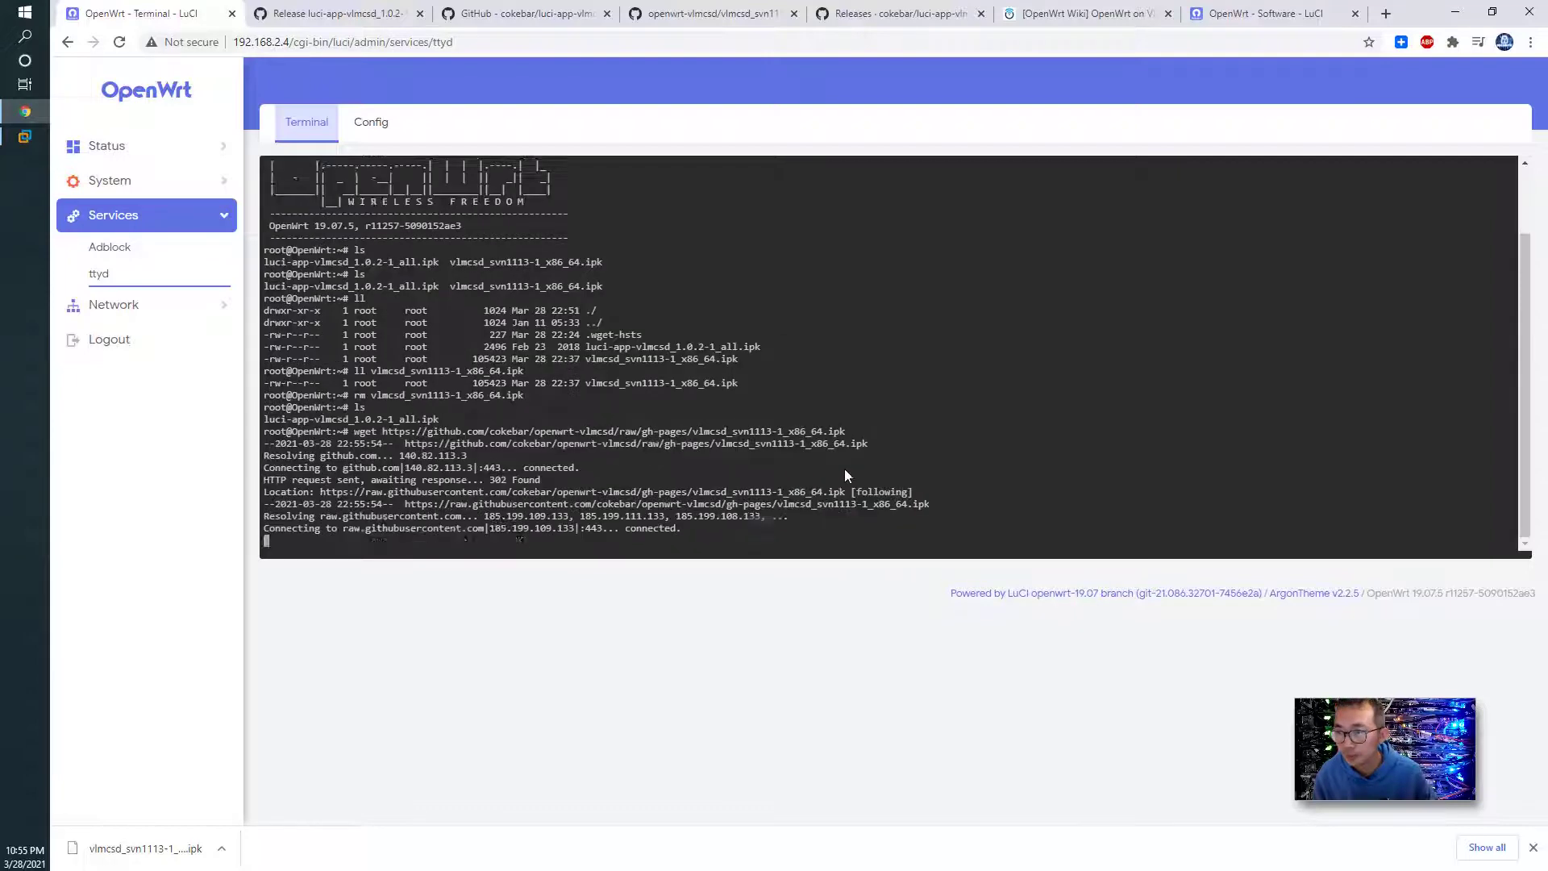
{"action": "type", "text": "ll"}
{"action": "key", "text": "Return"}
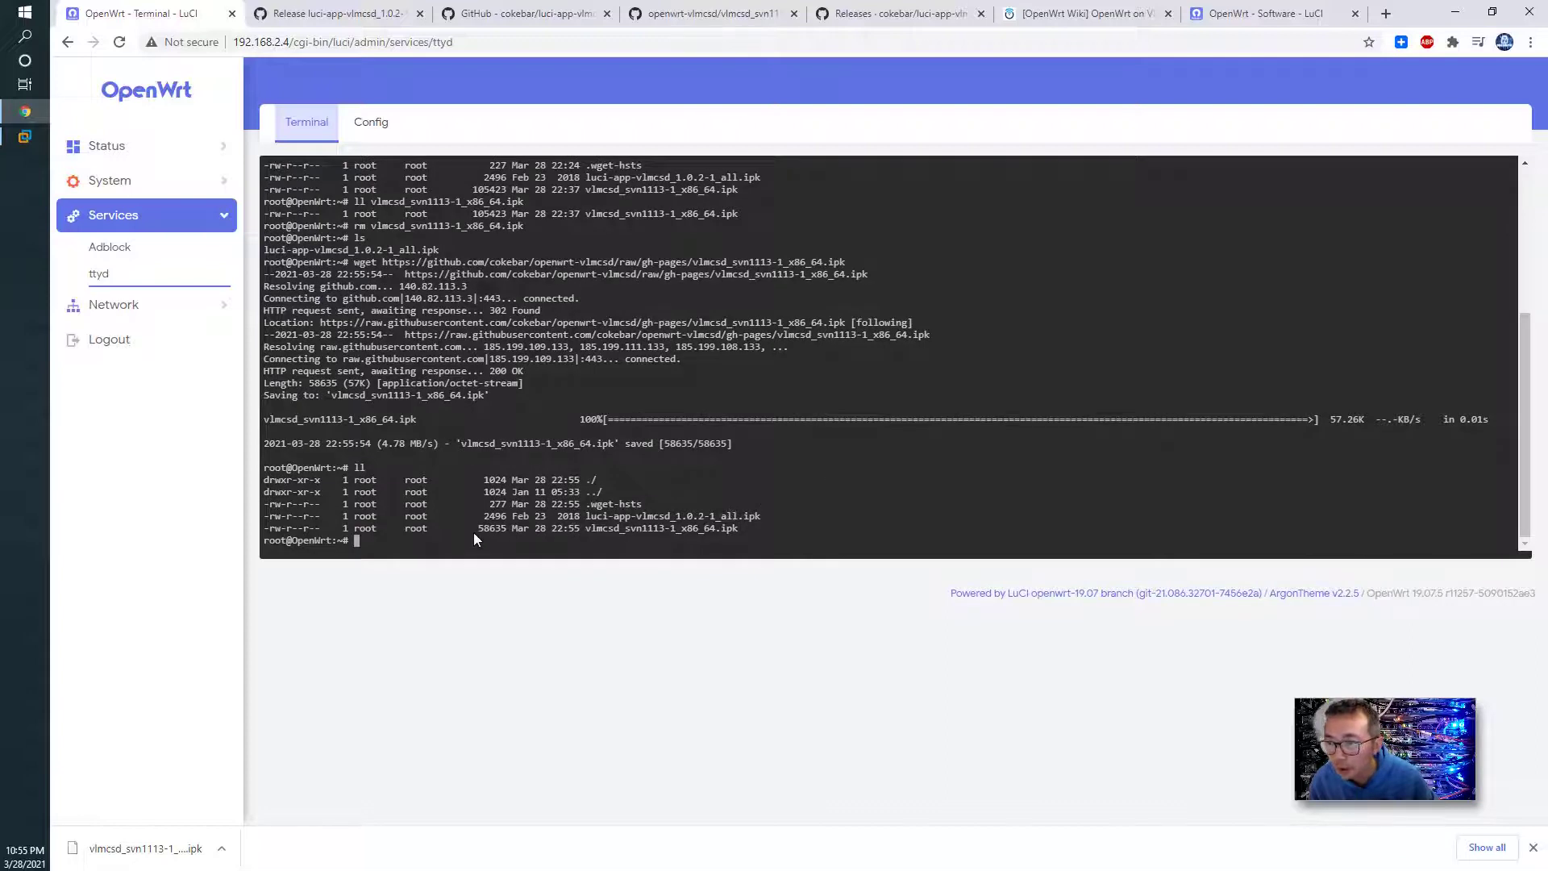
{"action": "left_click", "coordinate": [781, 528]}
{"action": "type", "text": "d"}
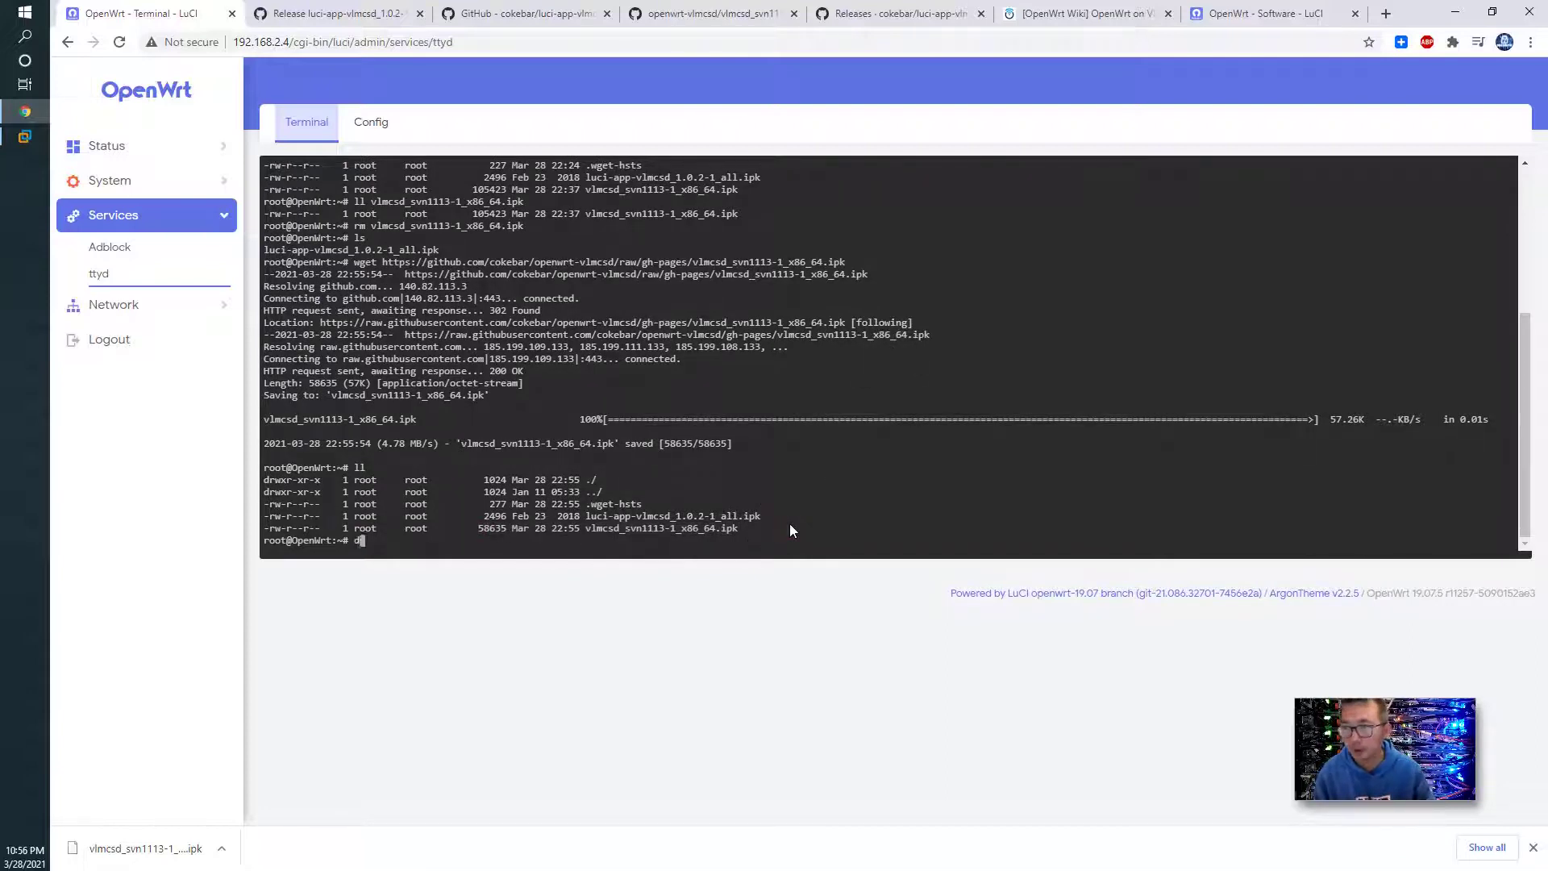
{"action": "type", "text": "pgg"}
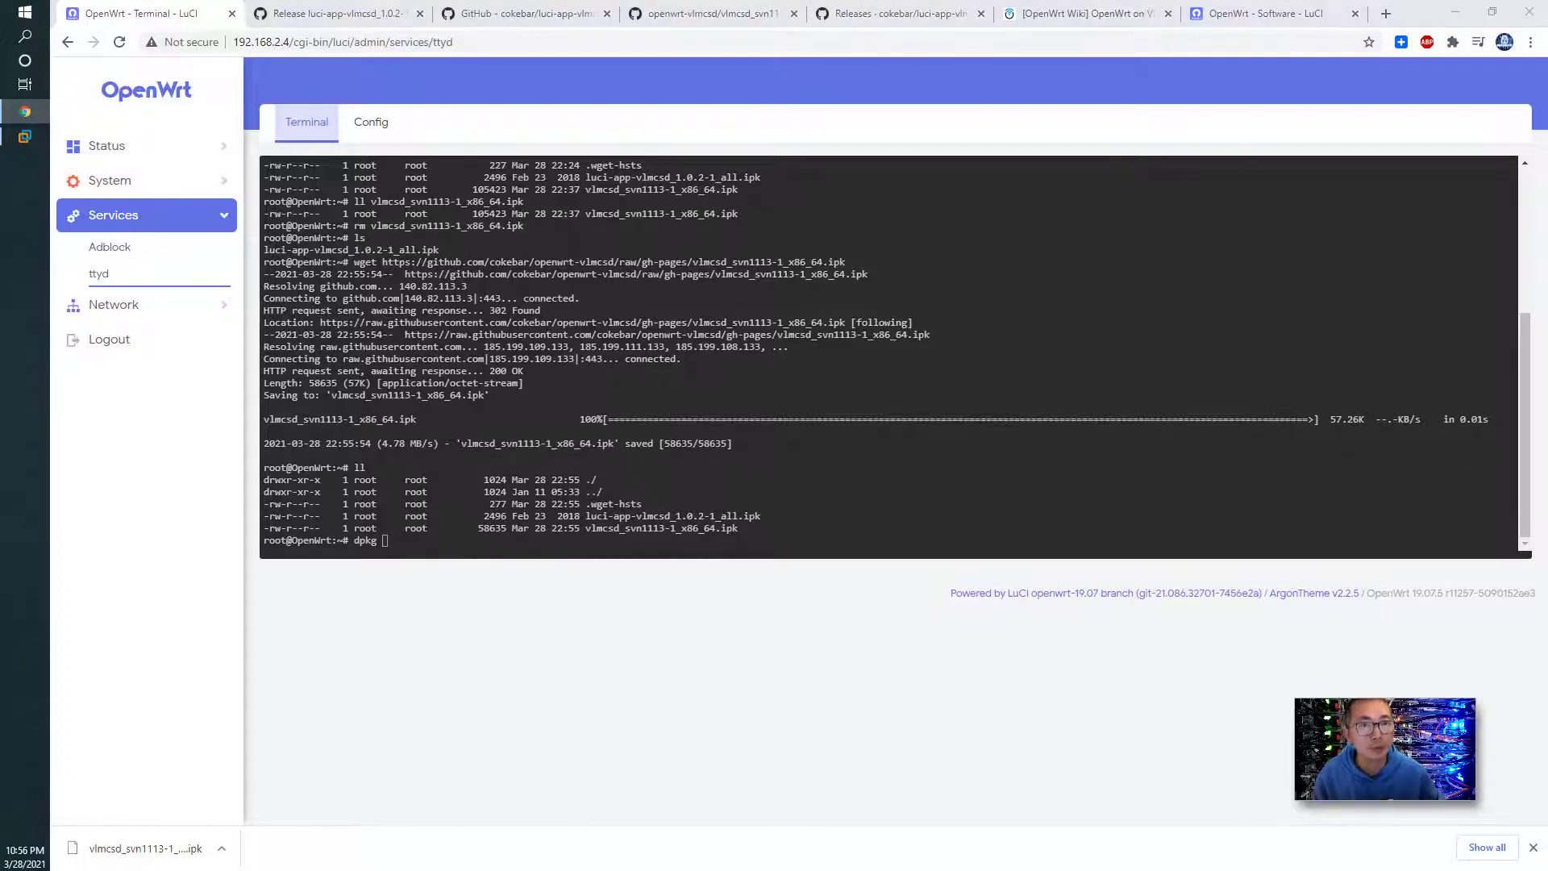
Step: Try installing vlmcsd_svn1113-1_x86_64.ipk with opkg, which fails as architecture-incompatible
{"action": "left_click", "coordinate": [636, 466]}
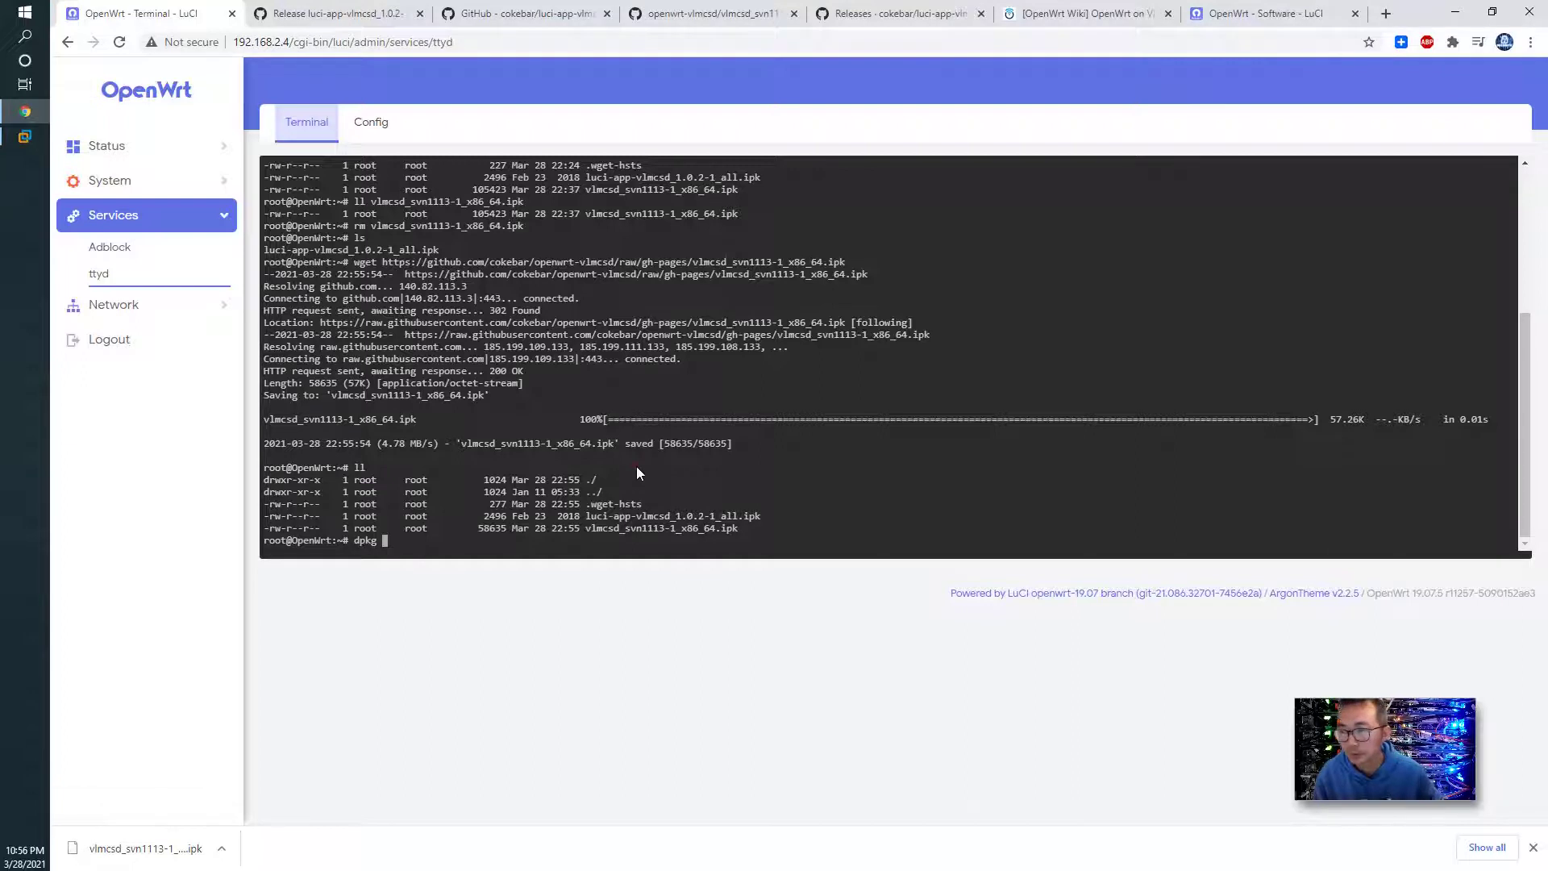
{"action": "key", "text": "BackSpace"}
{"action": "key", "text": "BackSpace"}
{"action": "key", "text": "BackSpace"}
{"action": "key", "text": "BackSpace"}
{"action": "key", "text": "BackSpace"}
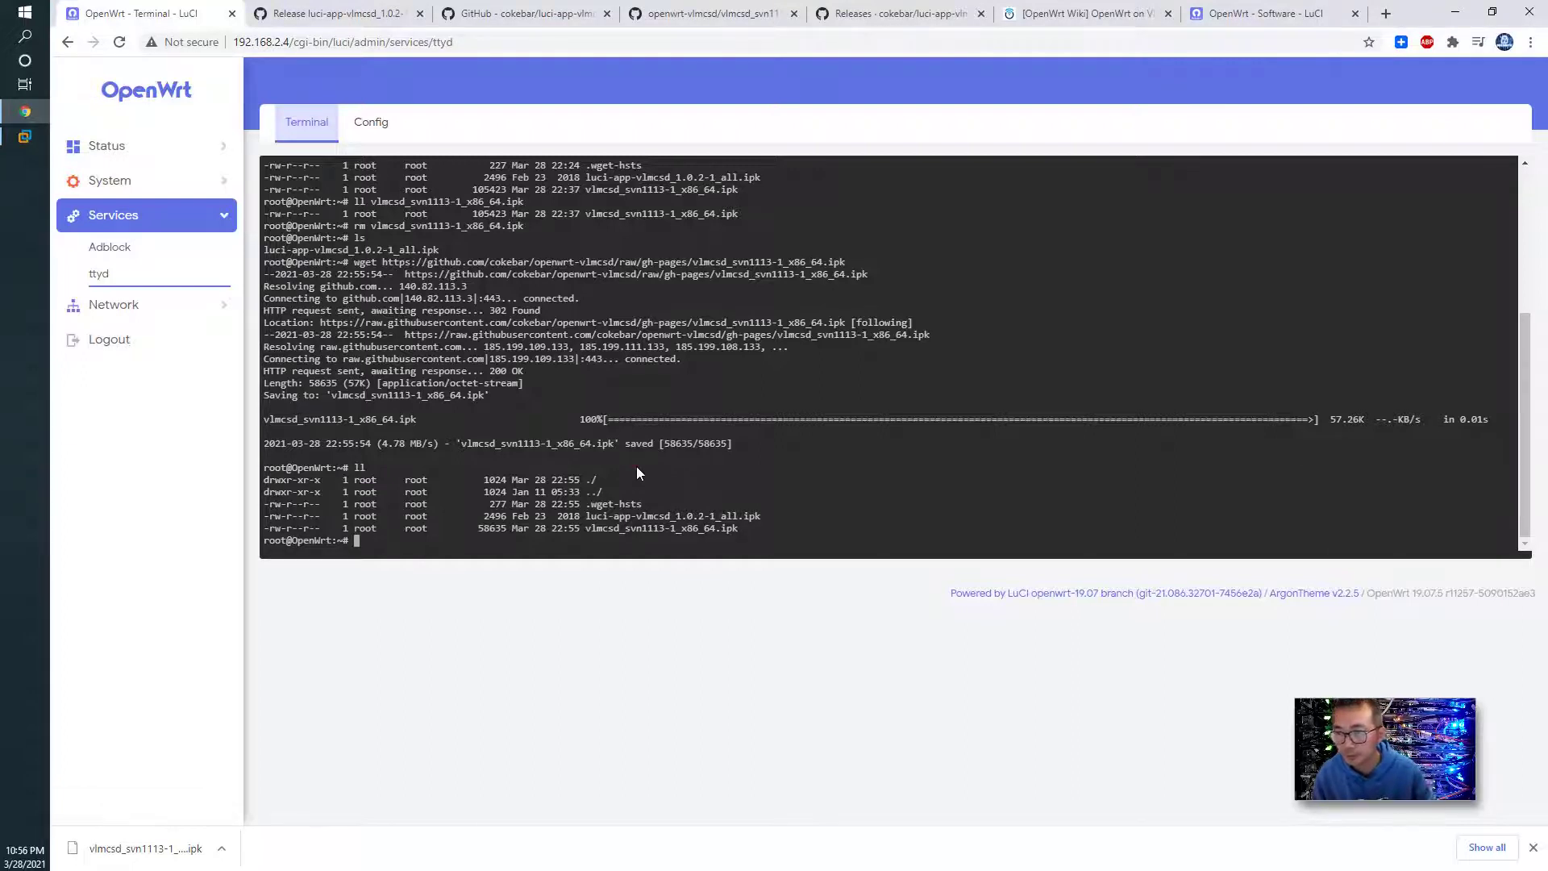
{"action": "type", "text": "op"}
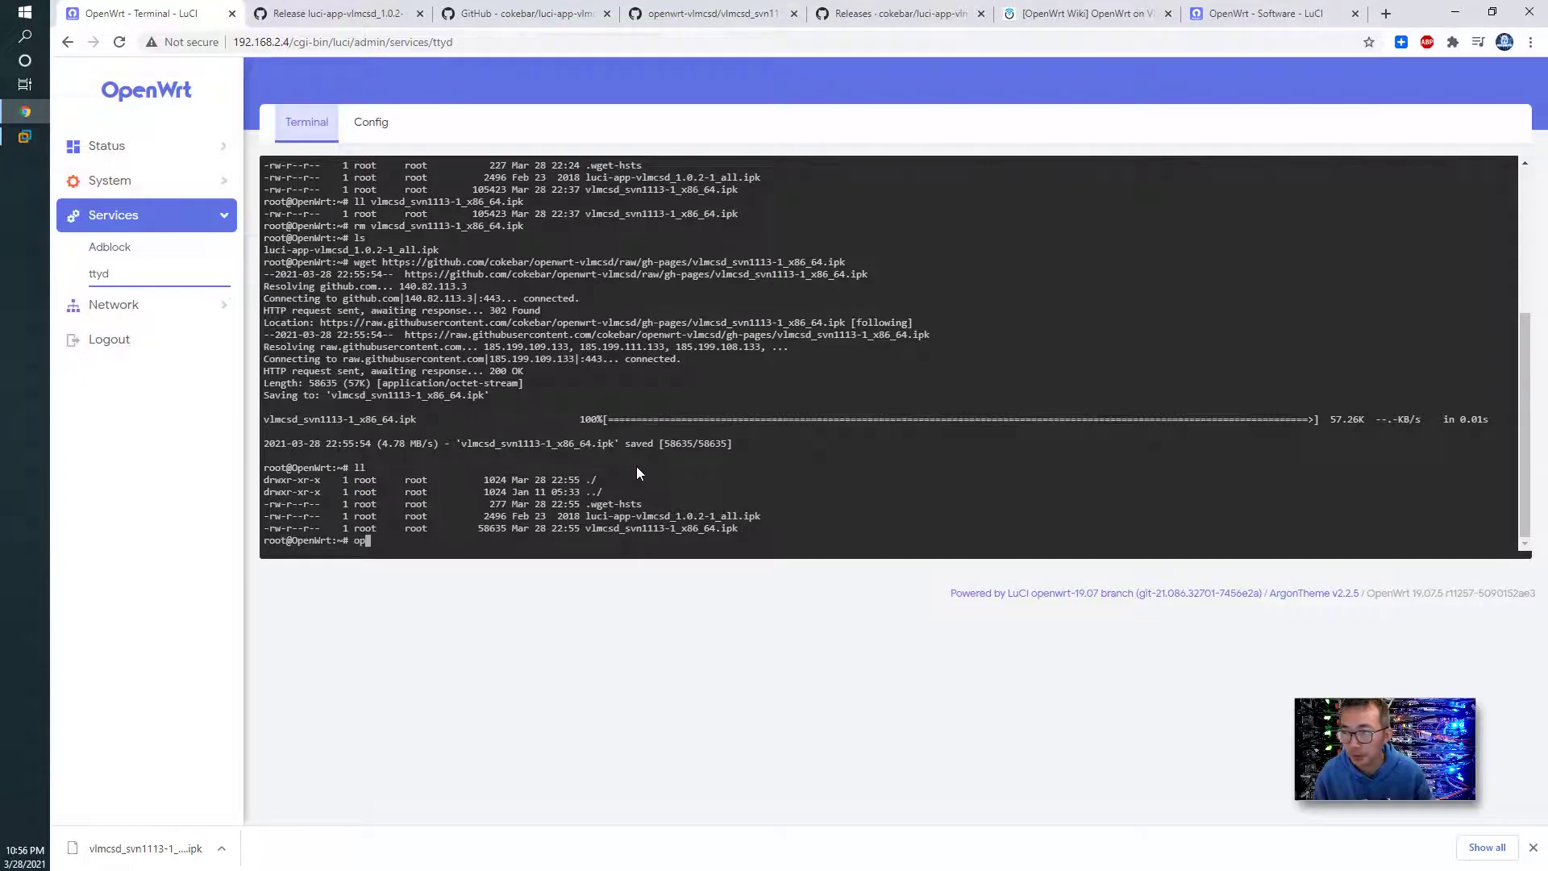
{"action": "type", "text": "kg inst"}
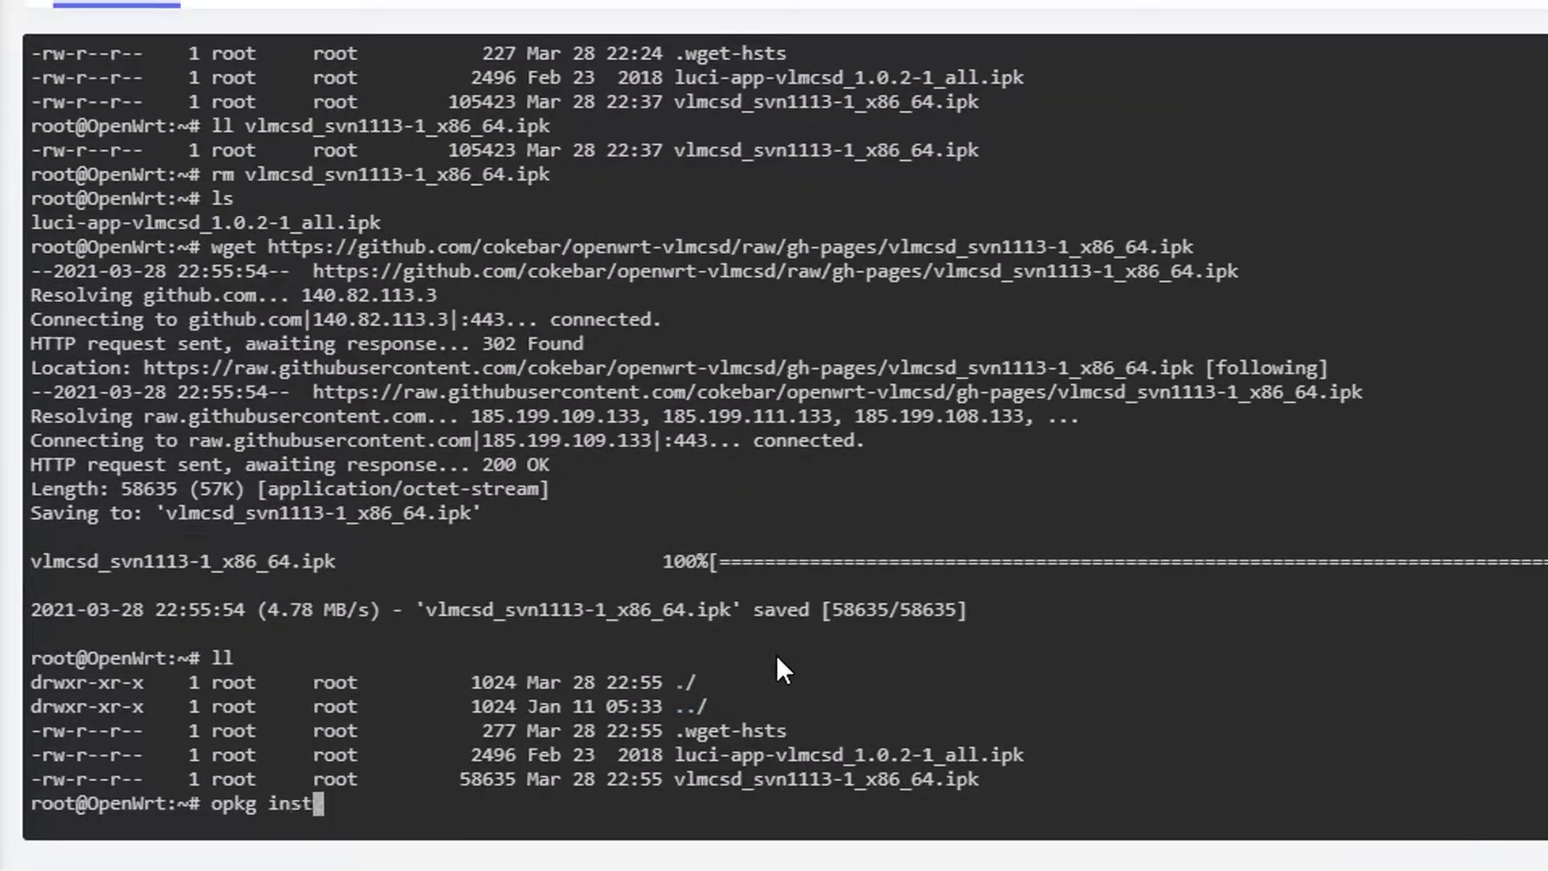
{"action": "type", "text": "all v"}
{"action": "key", "text": "Tab"}
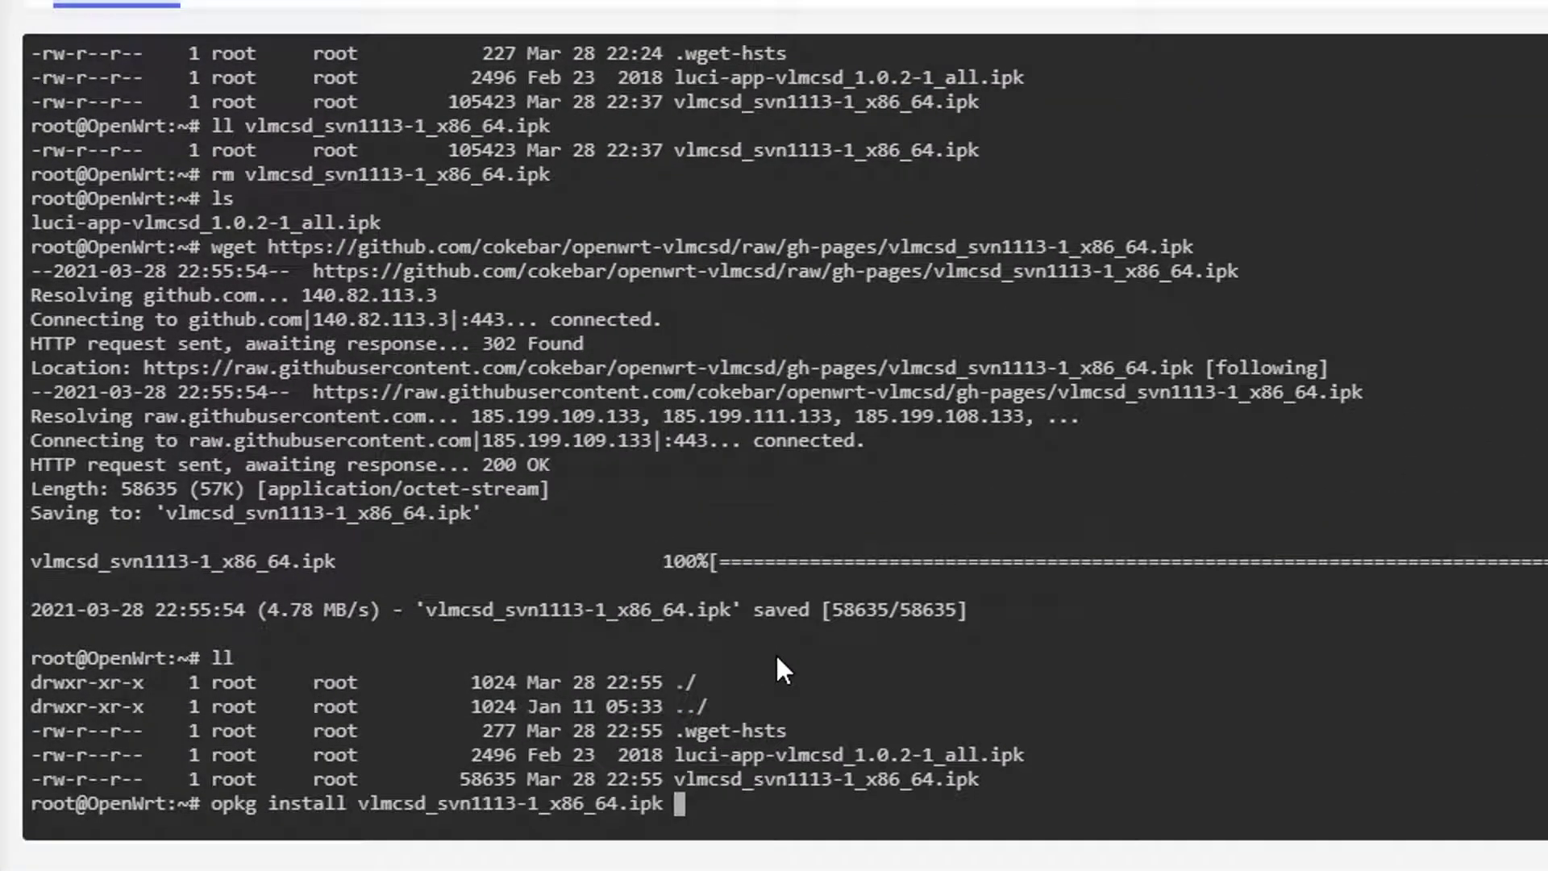
{"action": "key", "text": "Return"}
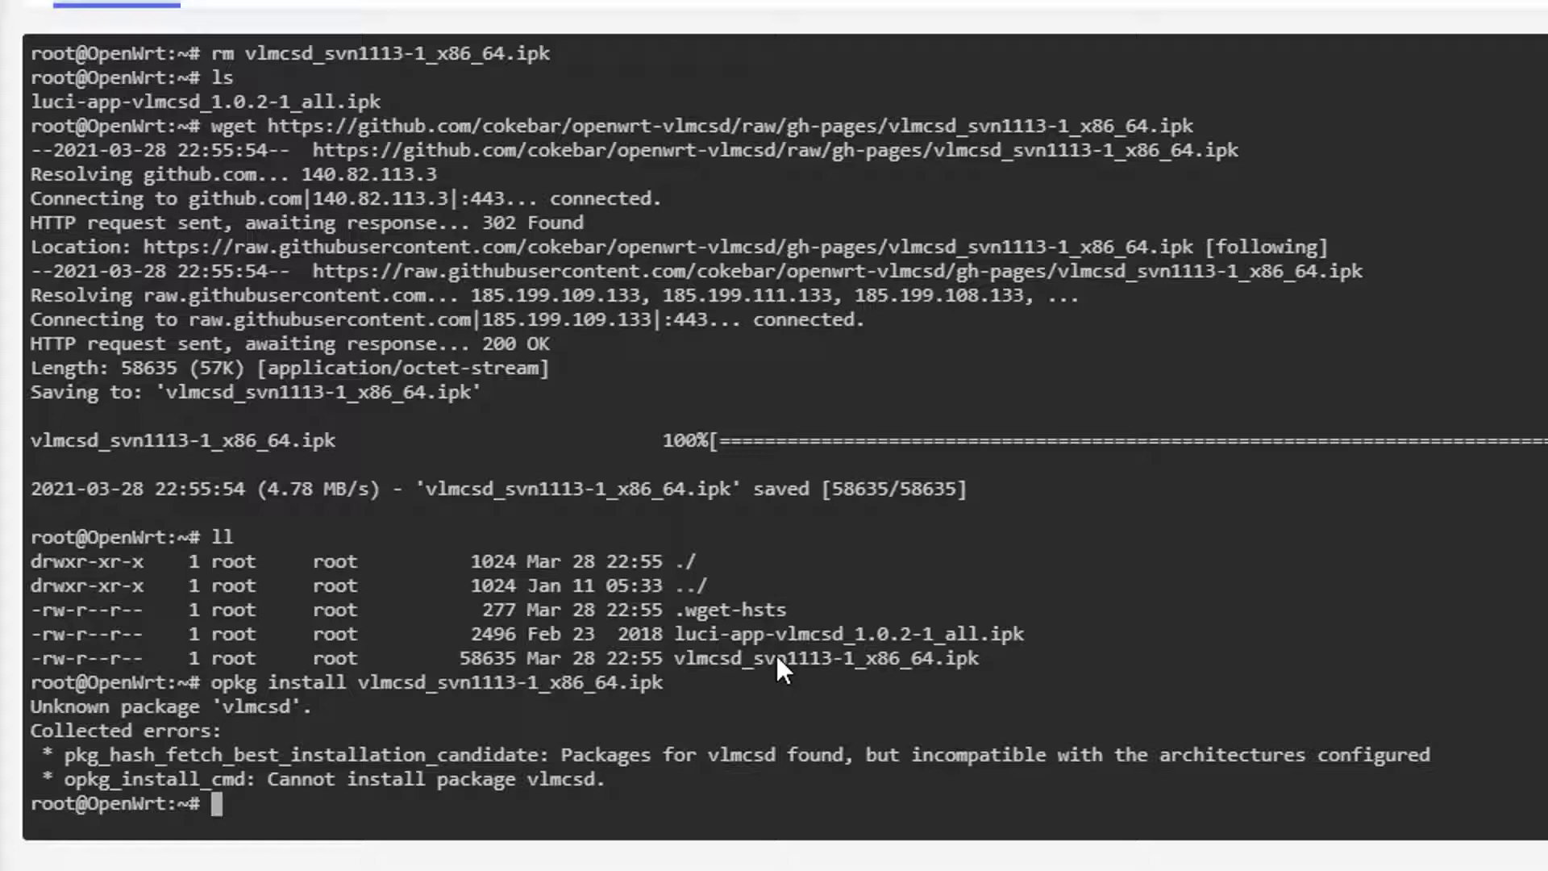
Step: Check the router's CPU architecture with uname -m, which reports i686
{"action": "type", "text": "uname -m"}
{"action": "key", "text": "Return"}
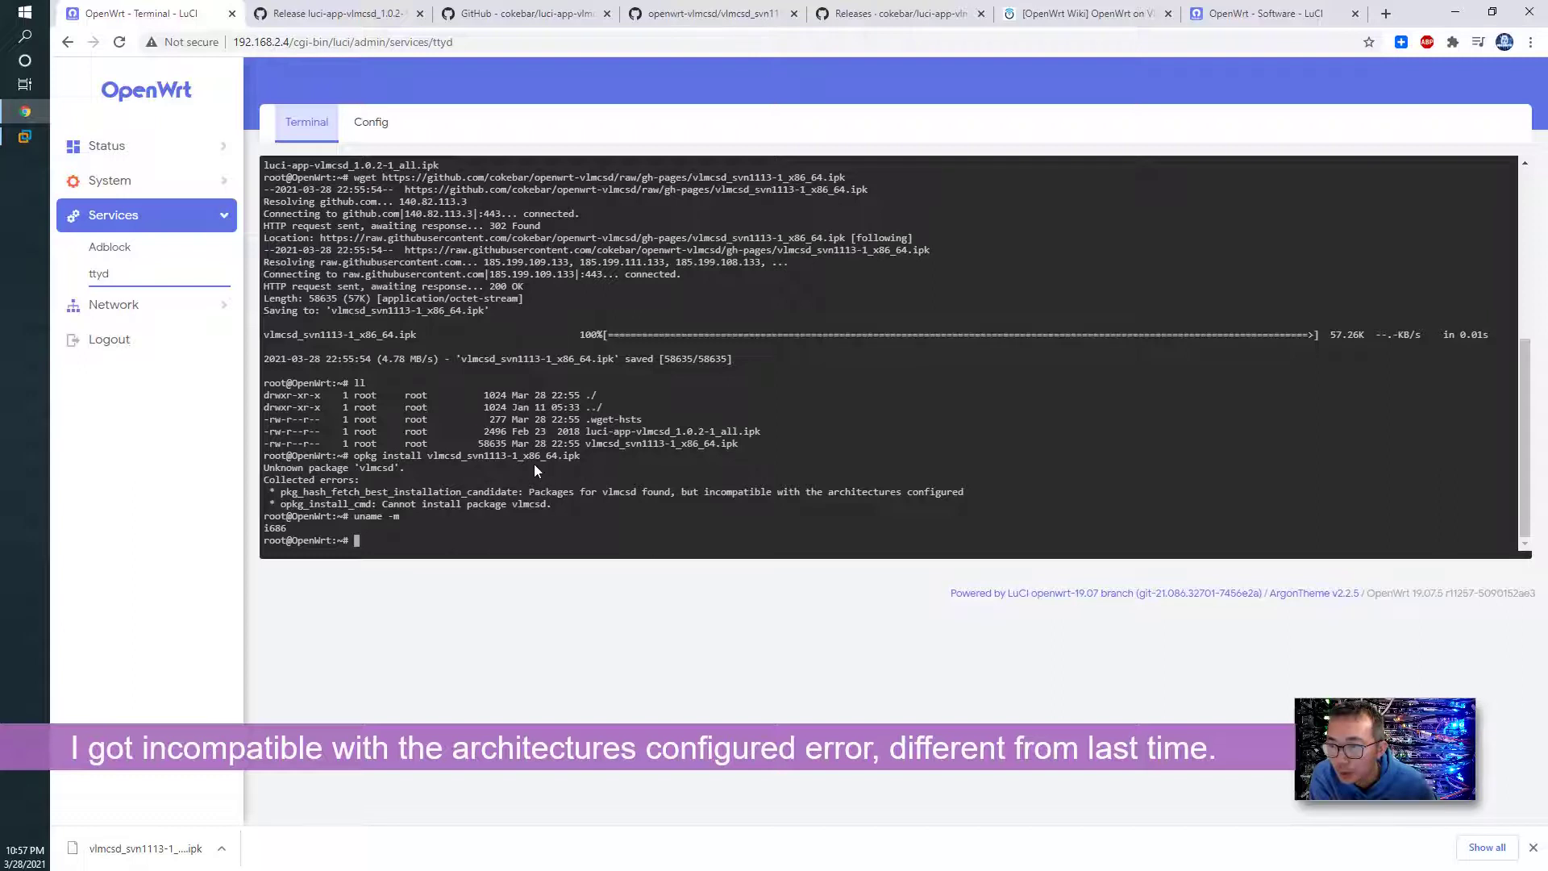
{"action": "left_click_drag", "start_coordinate": [525, 457], "coordinate": [579, 462]}
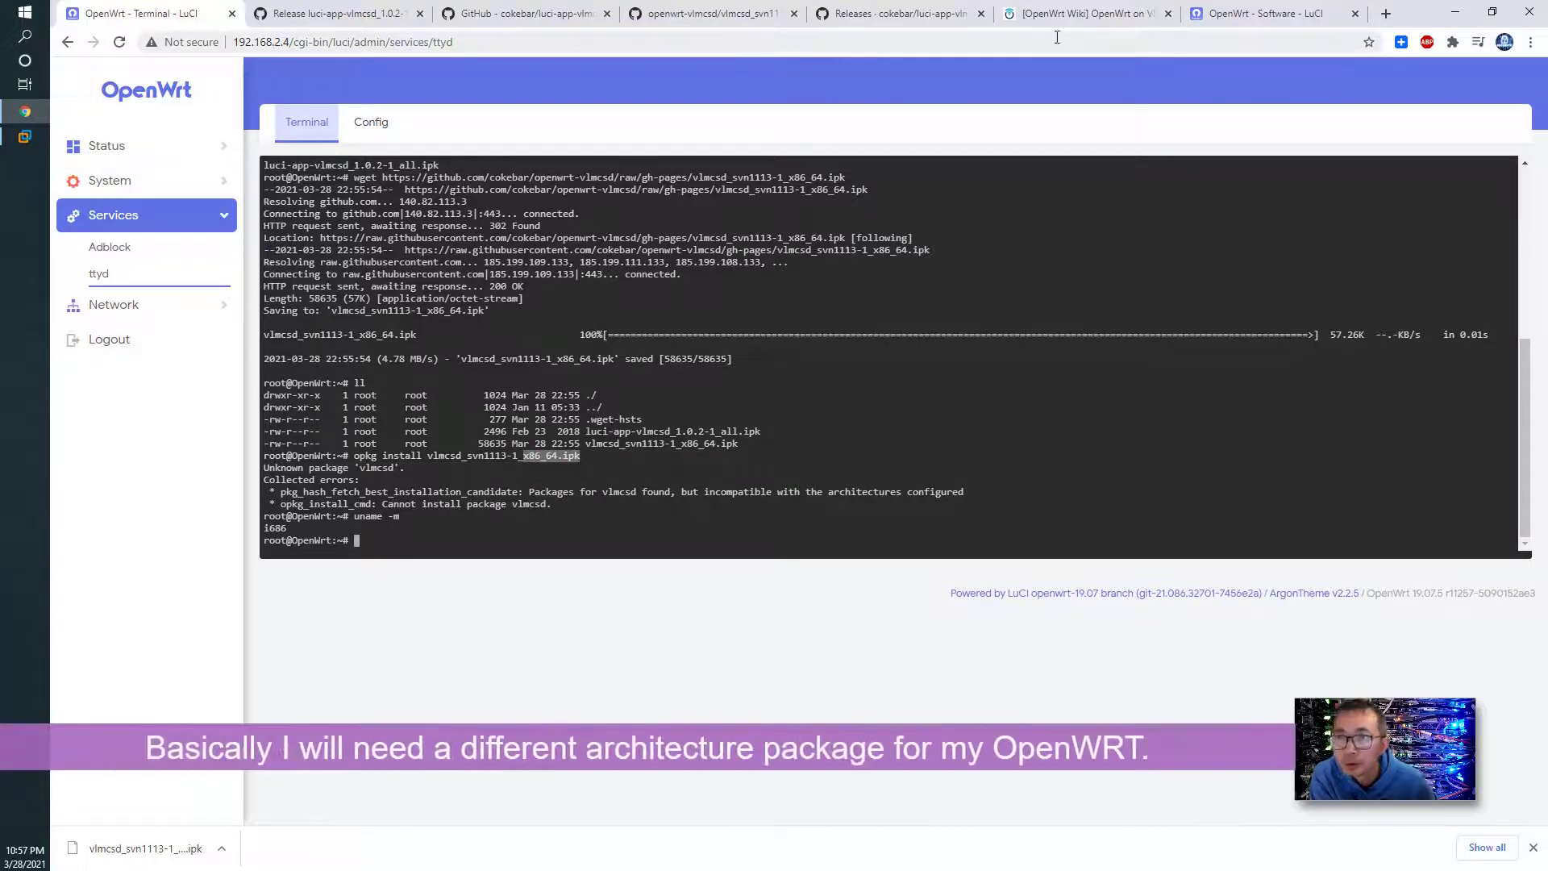
Step: Copy the download link of the 54.5 KB vlmcsd_svn1113-1_i386_pentium4.ipk from the openwrt-vlmcsd repository
{"action": "left_click", "coordinate": [371, 14]}
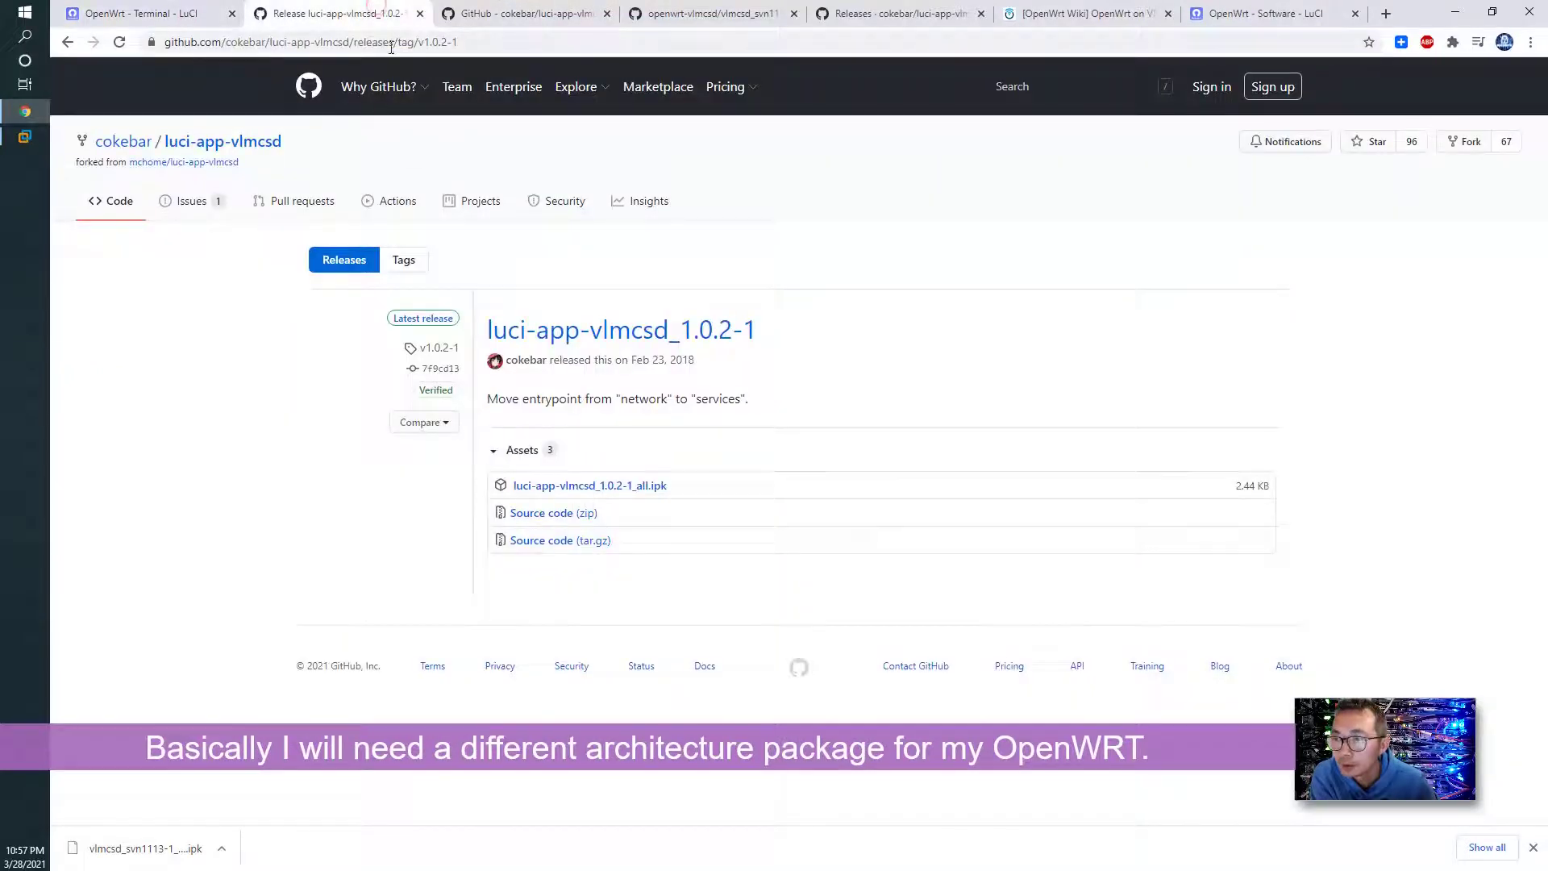
{"action": "left_click", "coordinate": [516, 14]}
{"action": "left_click", "coordinate": [674, 12]}
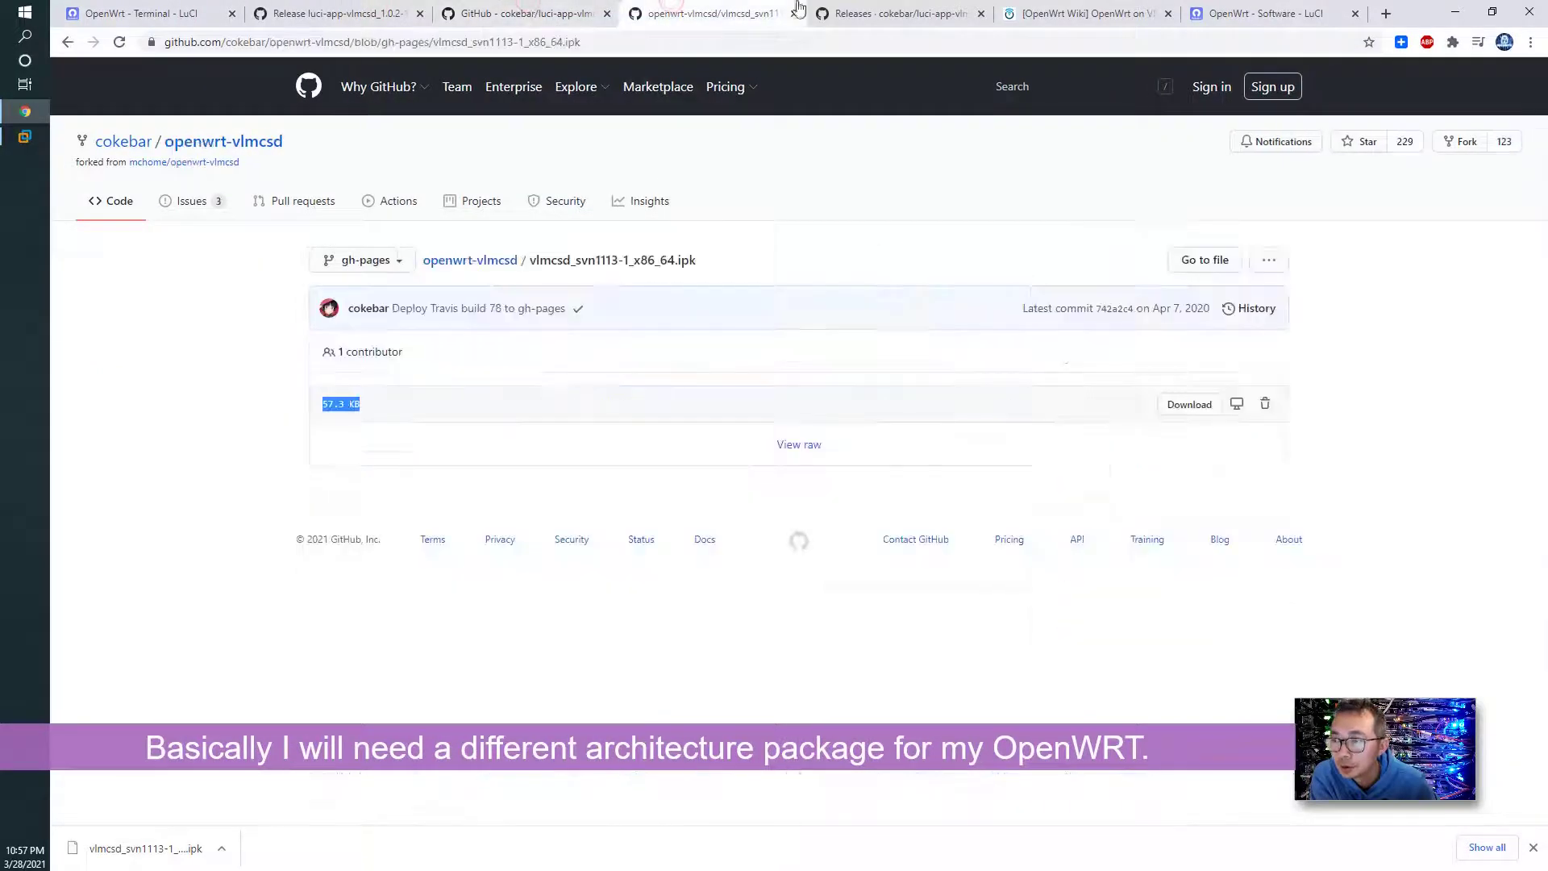
{"action": "left_click", "coordinate": [461, 259]}
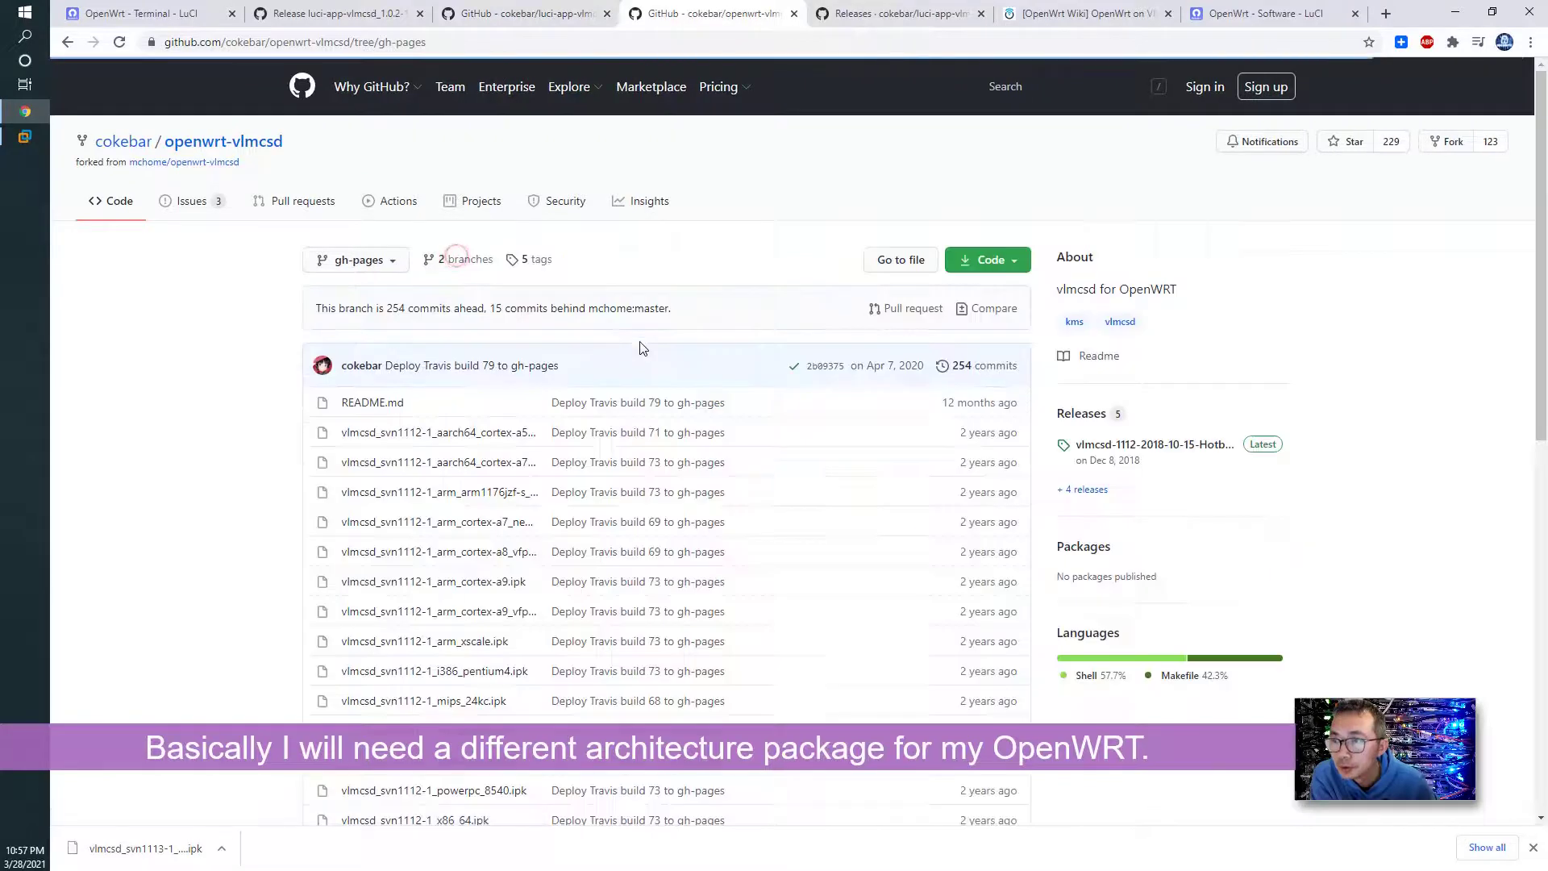
{"action": "scroll", "coordinate": [662, 466], "scroll_direction": "down", "scroll_amount": 4}
{"action": "scroll", "coordinate": [663, 466], "scroll_direction": "down", "scroll_amount": 5}
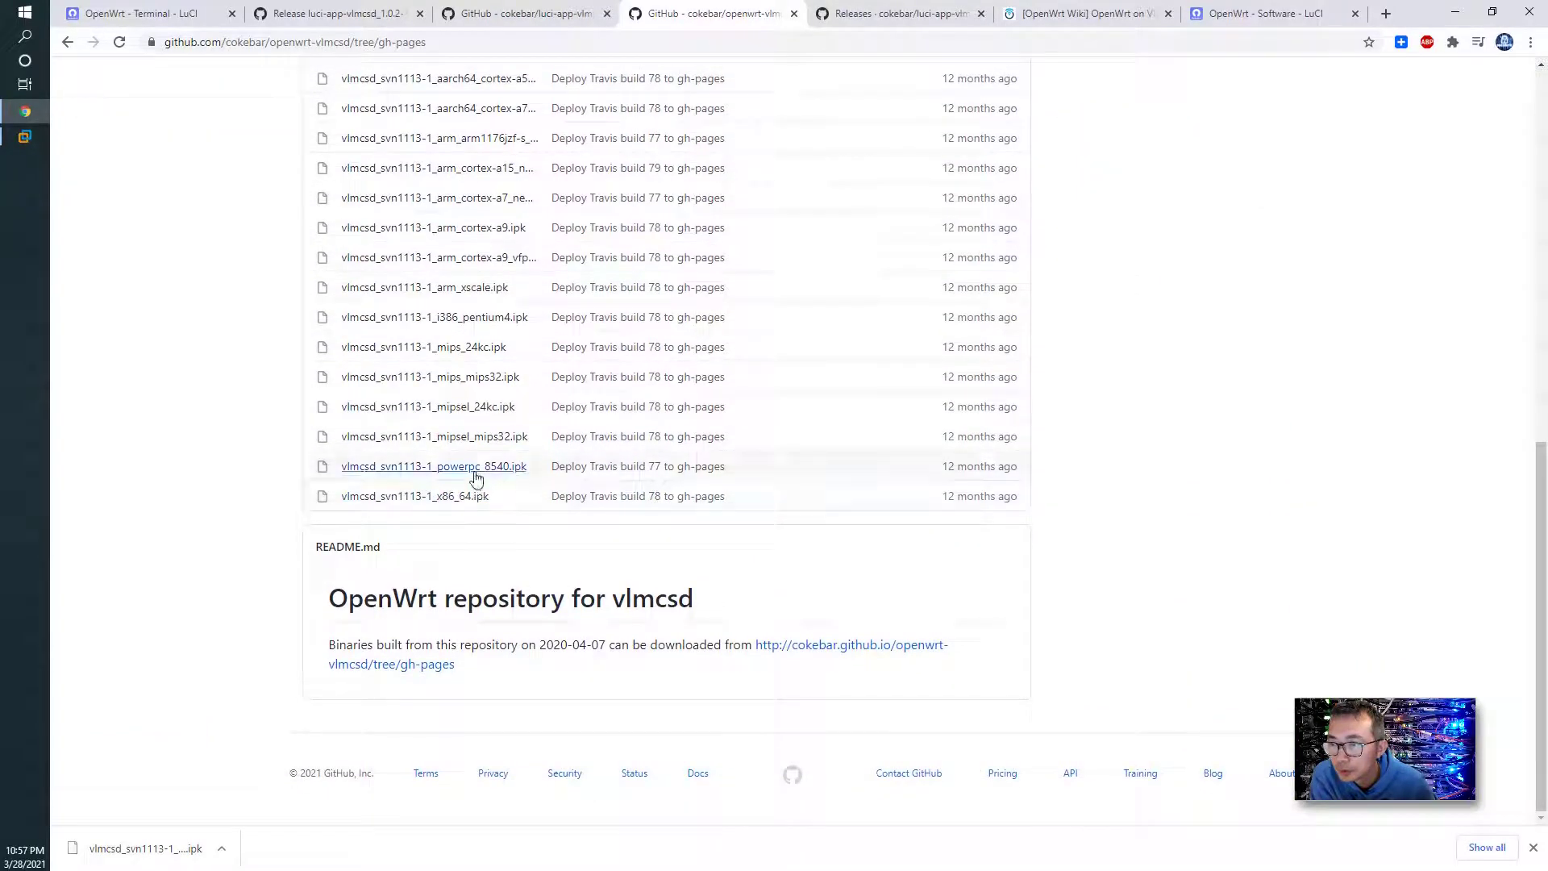
{"action": "left_click", "coordinate": [498, 319]}
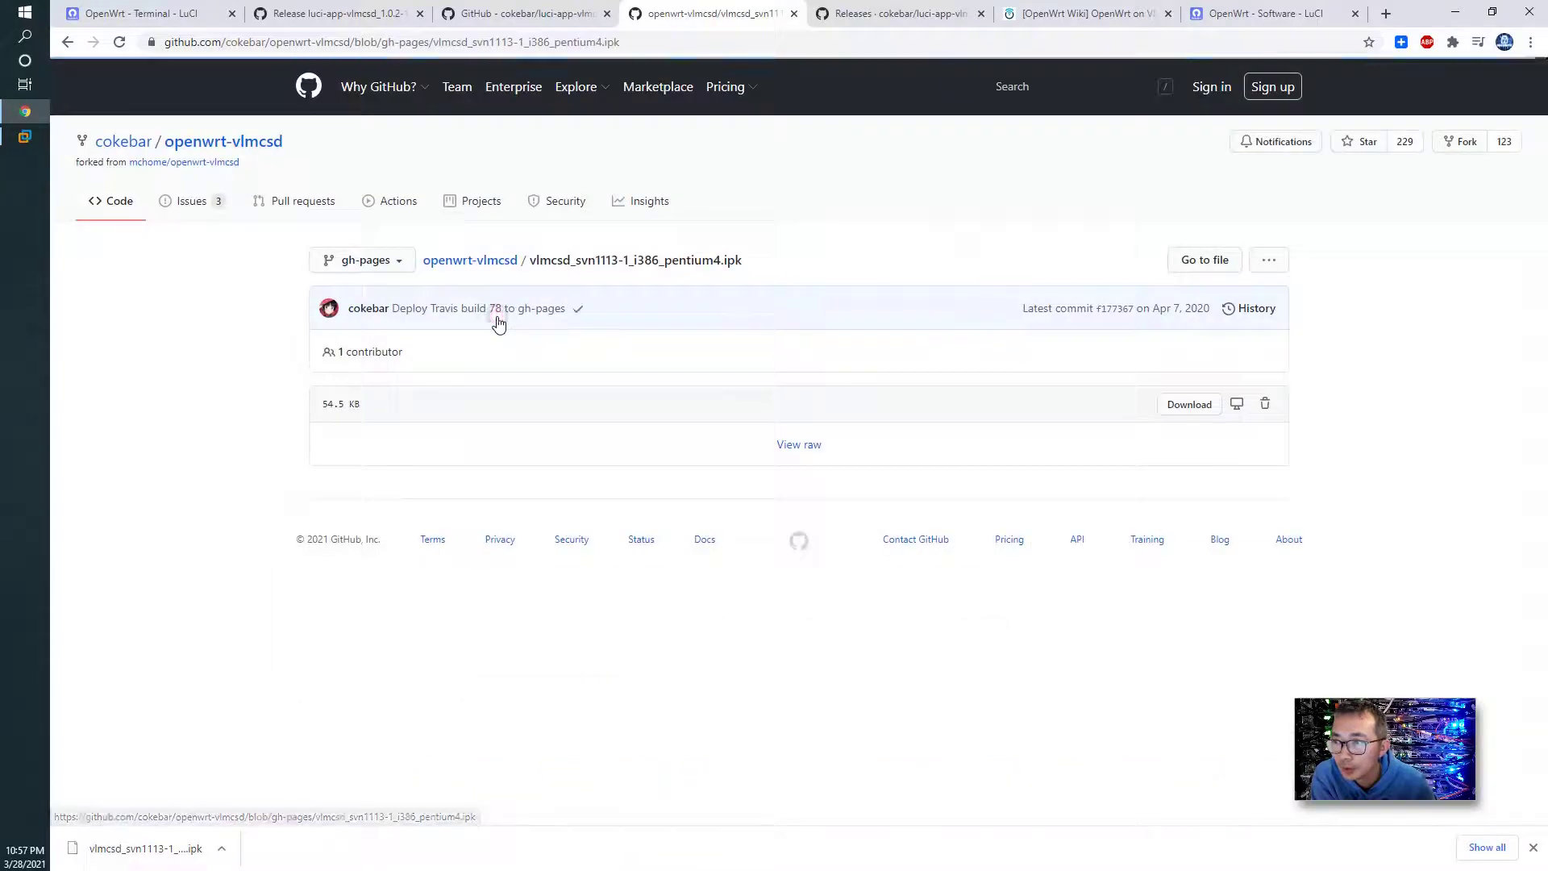
{"action": "right_click", "coordinate": [1196, 405]}
{"action": "left_click", "coordinate": [1233, 524]}
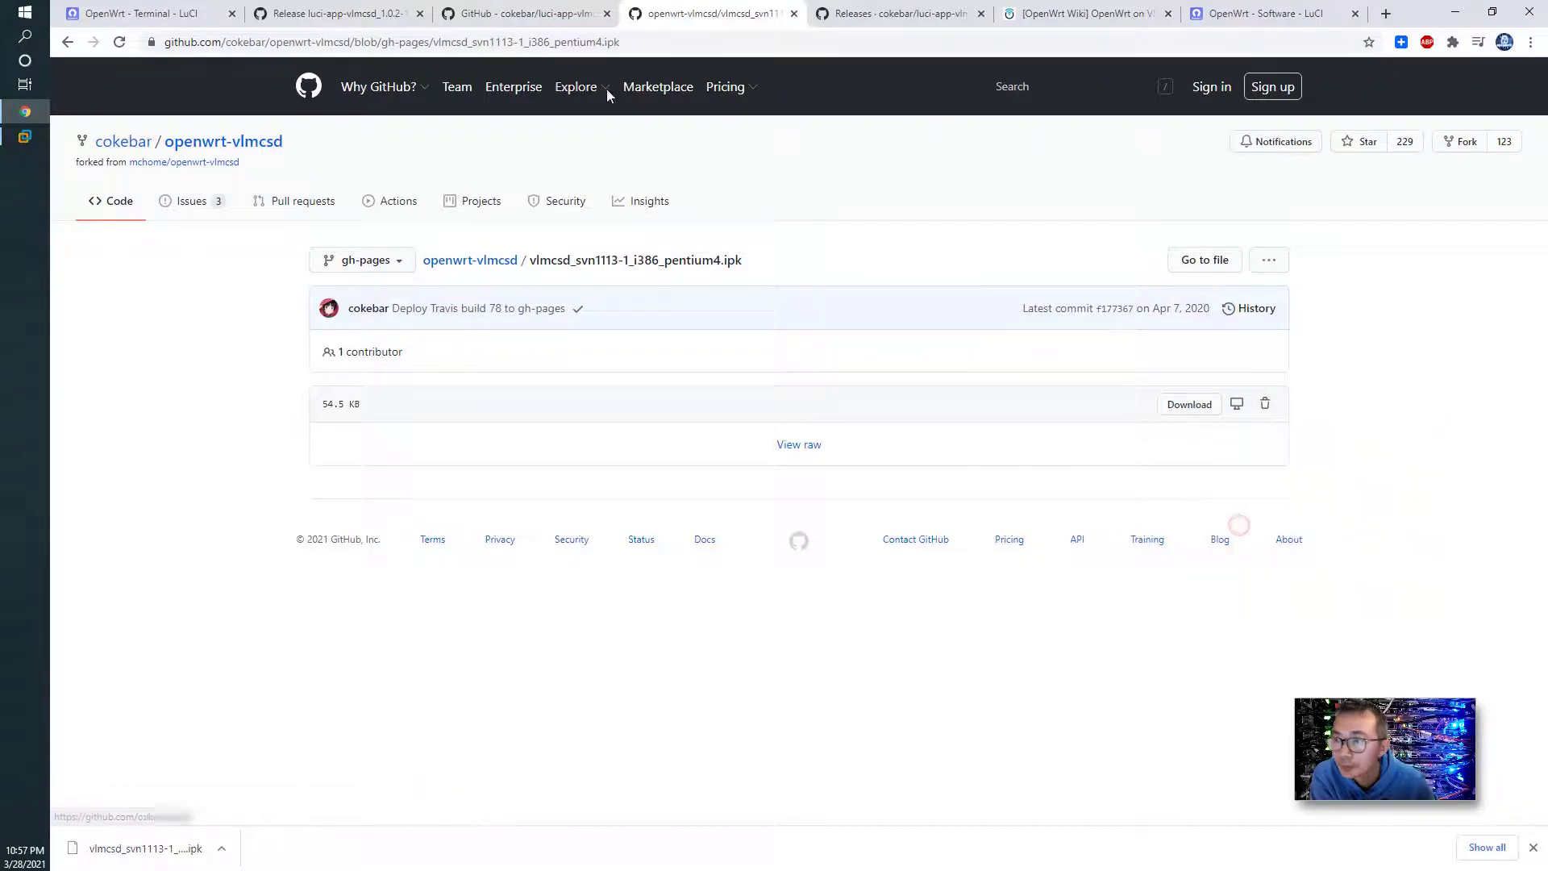
{"action": "left_click", "coordinate": [191, 11]}
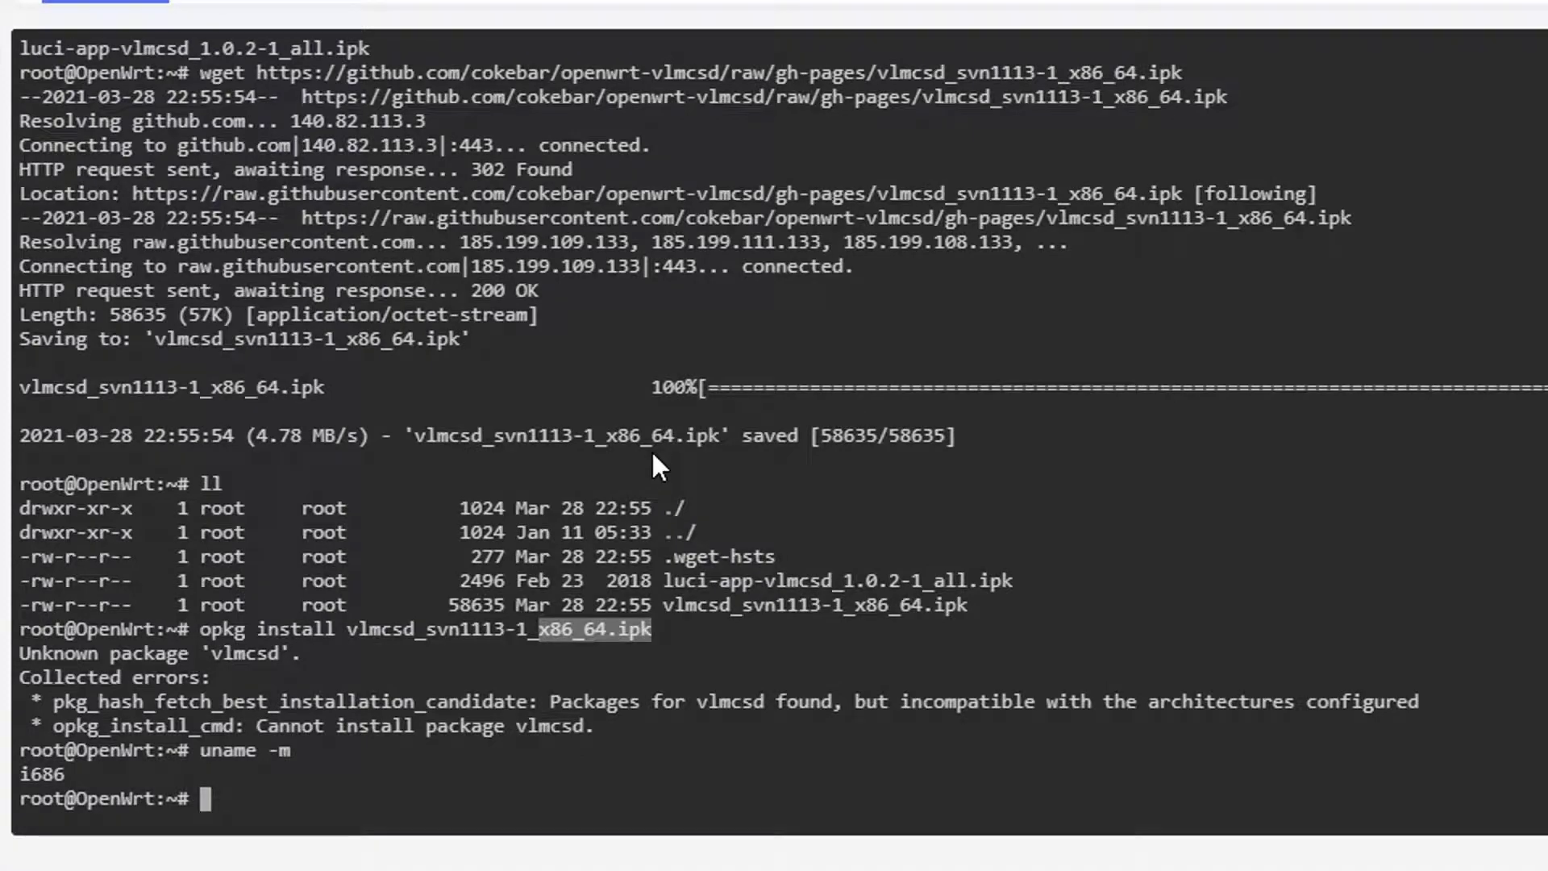
Step: Download vlmcsd_svn1113-1_i386_pentium4.ipk with wget from the pasted link and list it with ll
{"action": "type", "text": "wget"}
{"action": "right_click", "coordinate": [652, 450]}
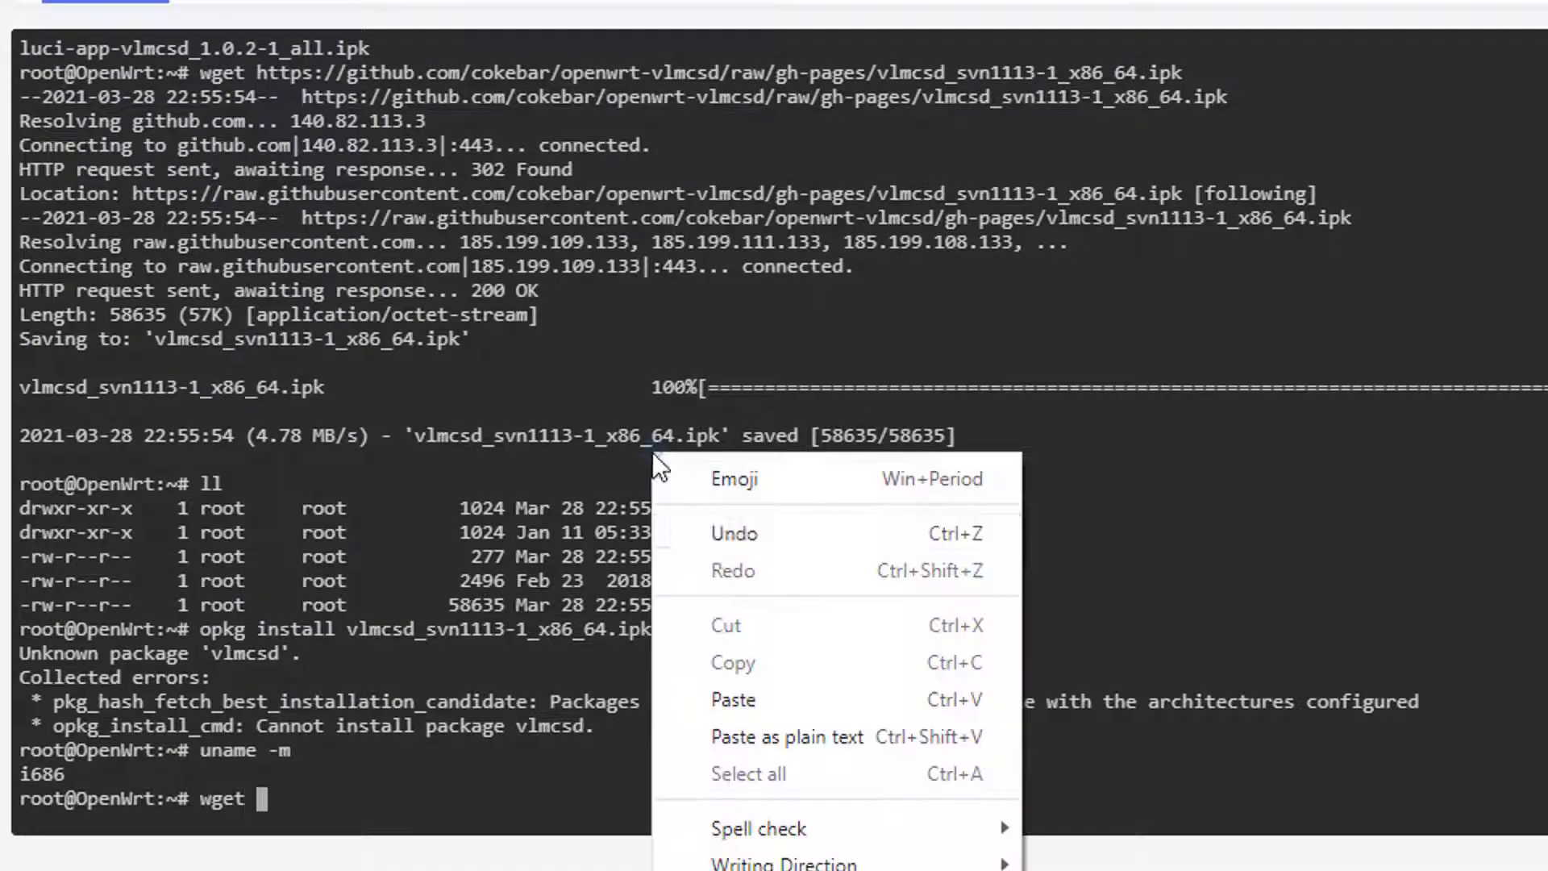
{"action": "left_click", "coordinate": [758, 698]}
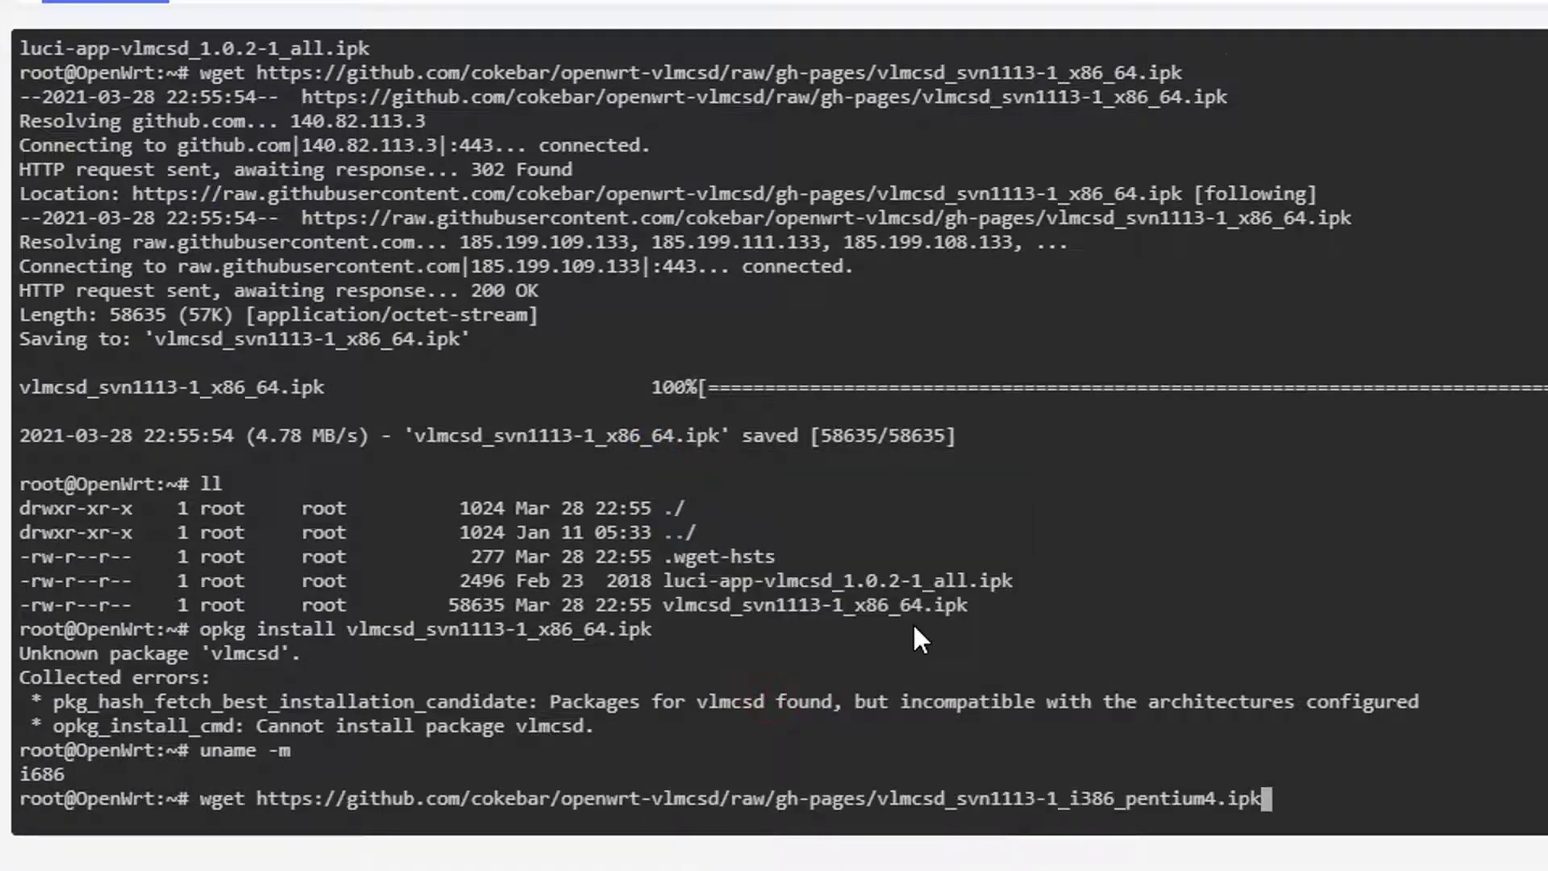
{"action": "key", "text": "Return"}
{"action": "type", "text": "ll"}
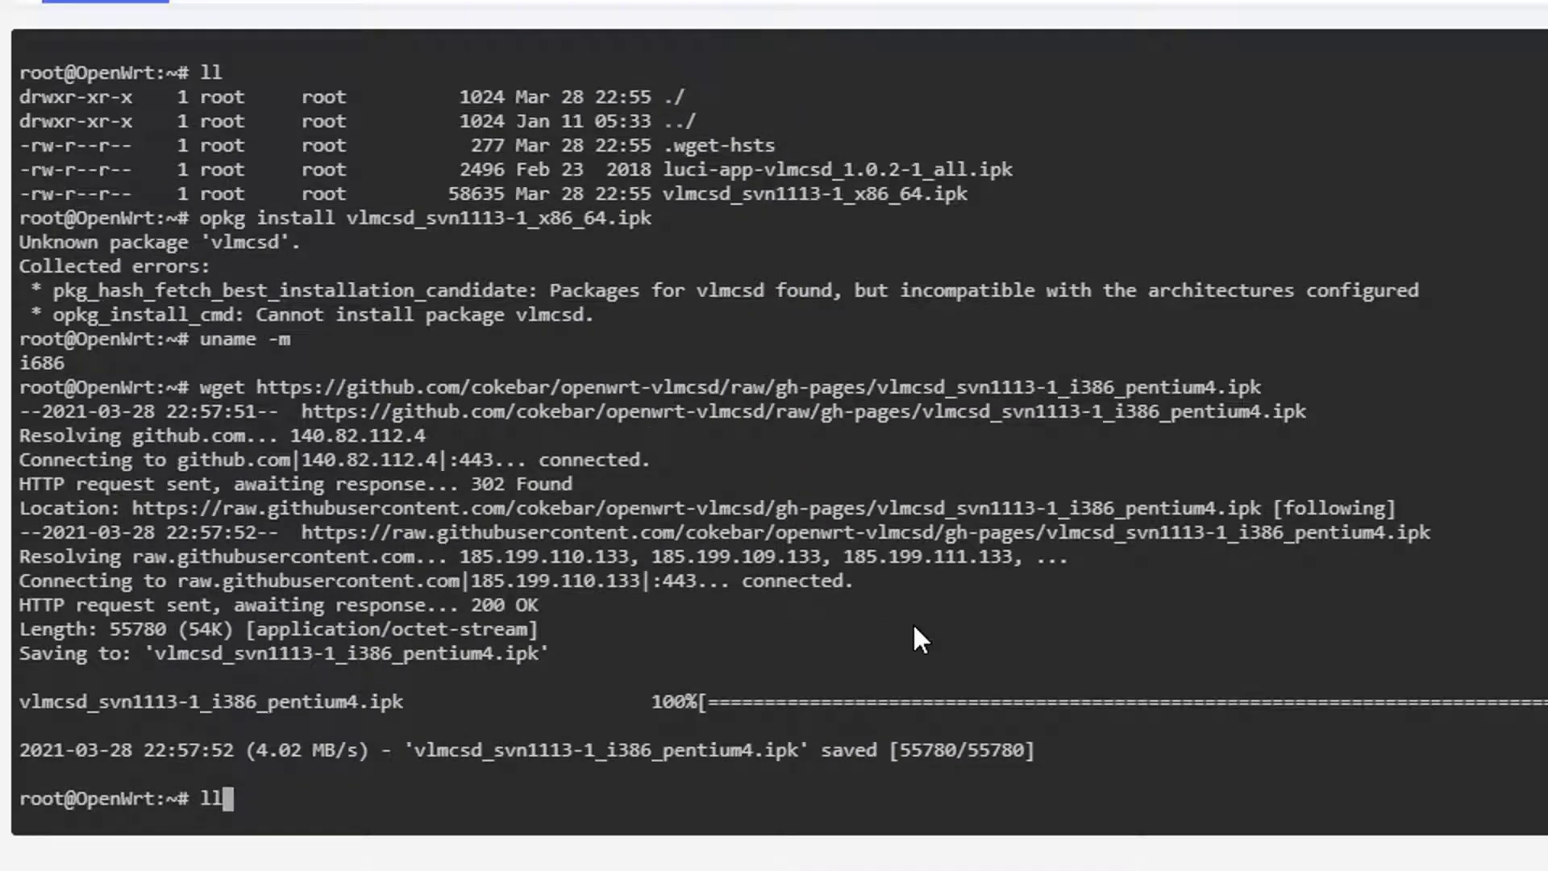
{"action": "key", "text": "Return"}
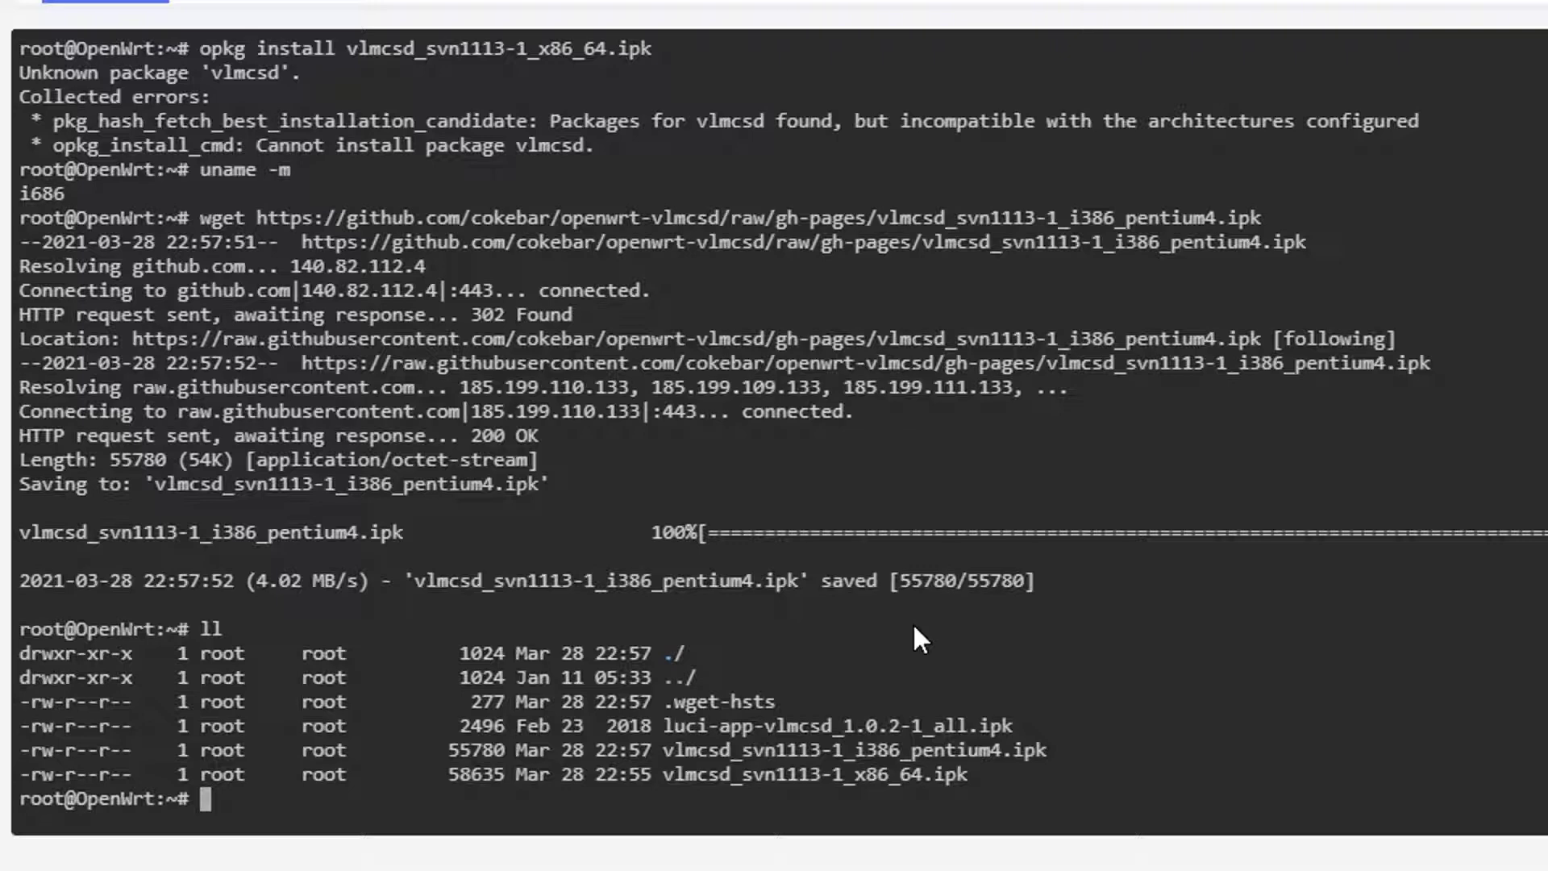
Step: Install vlmcsd_svn1113-1_i386_pentium4.ipk with opkg, starting the KMS server
{"action": "type", "text": "opkg install v"}
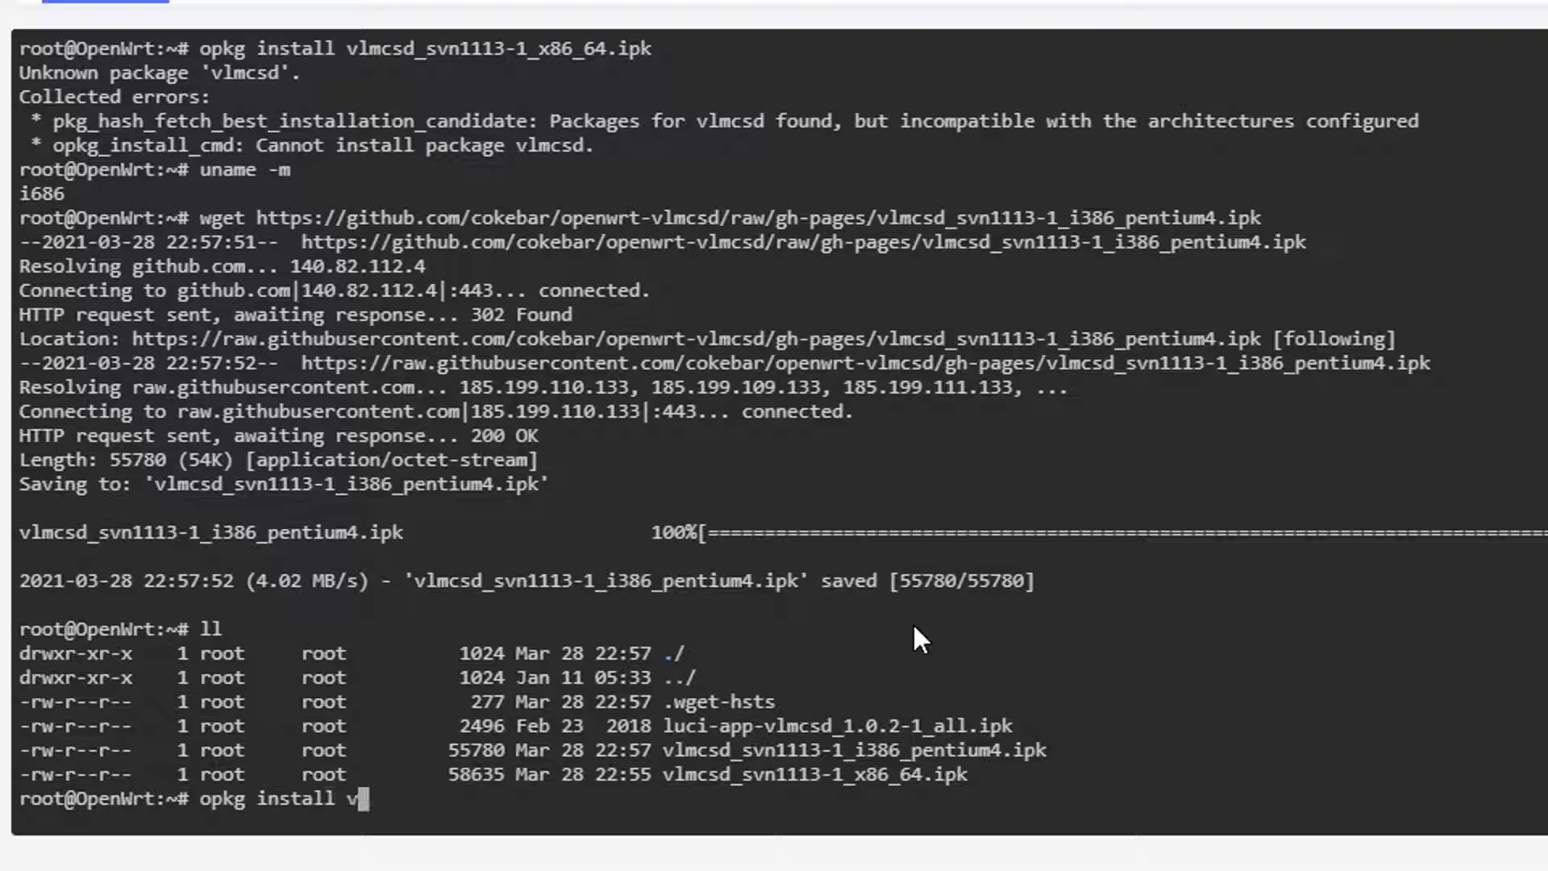
{"action": "key", "text": "Tab"}
{"action": "type", "text": "i"}
{"action": "key", "text": "Tab"}
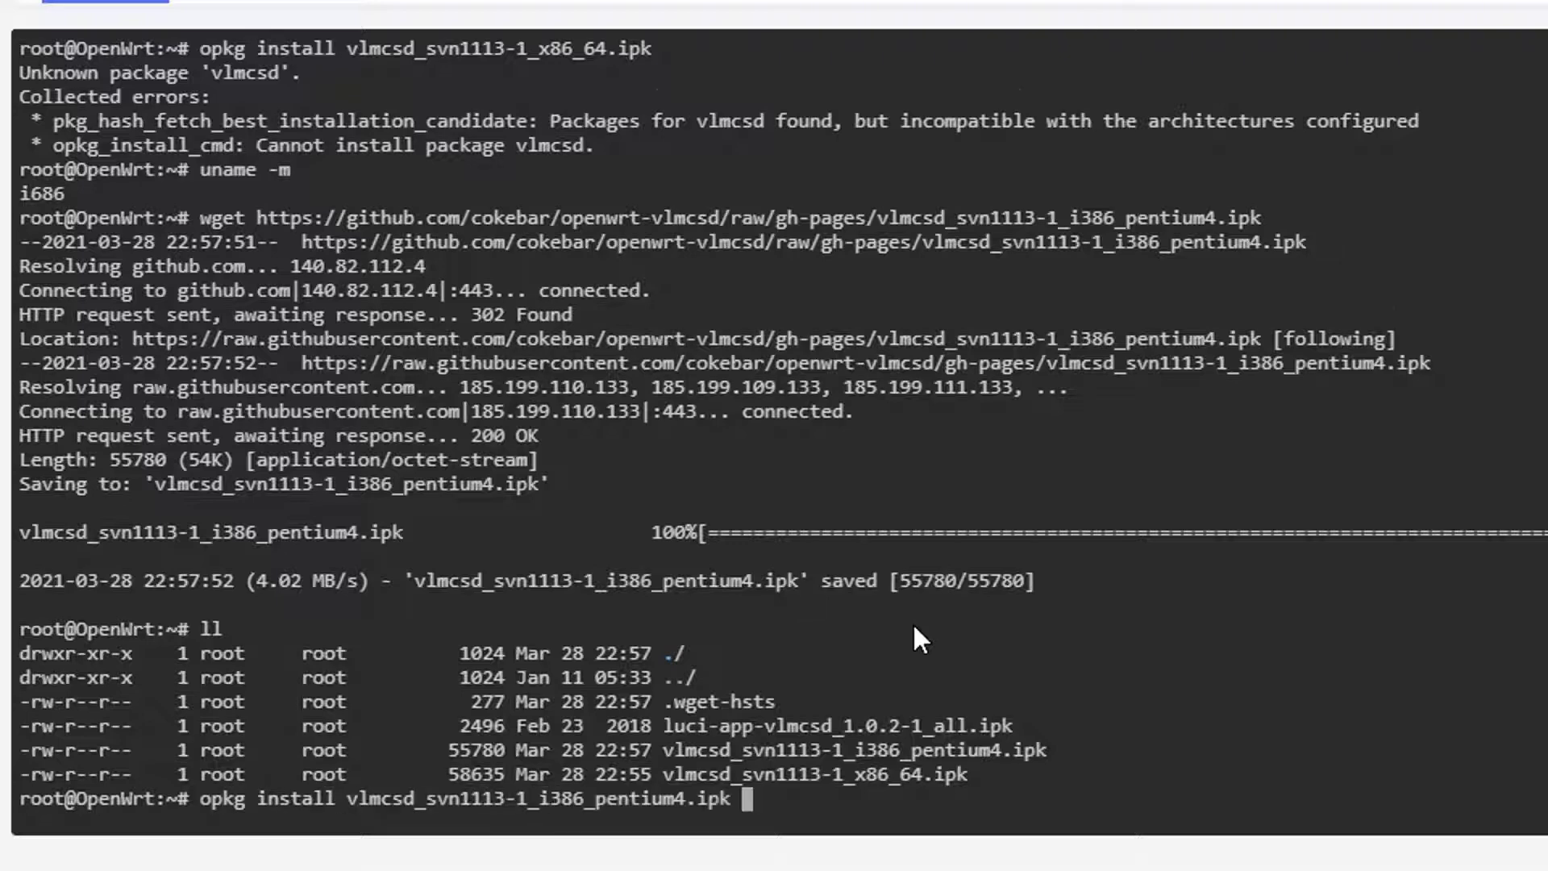
{"action": "key", "text": "Return"}
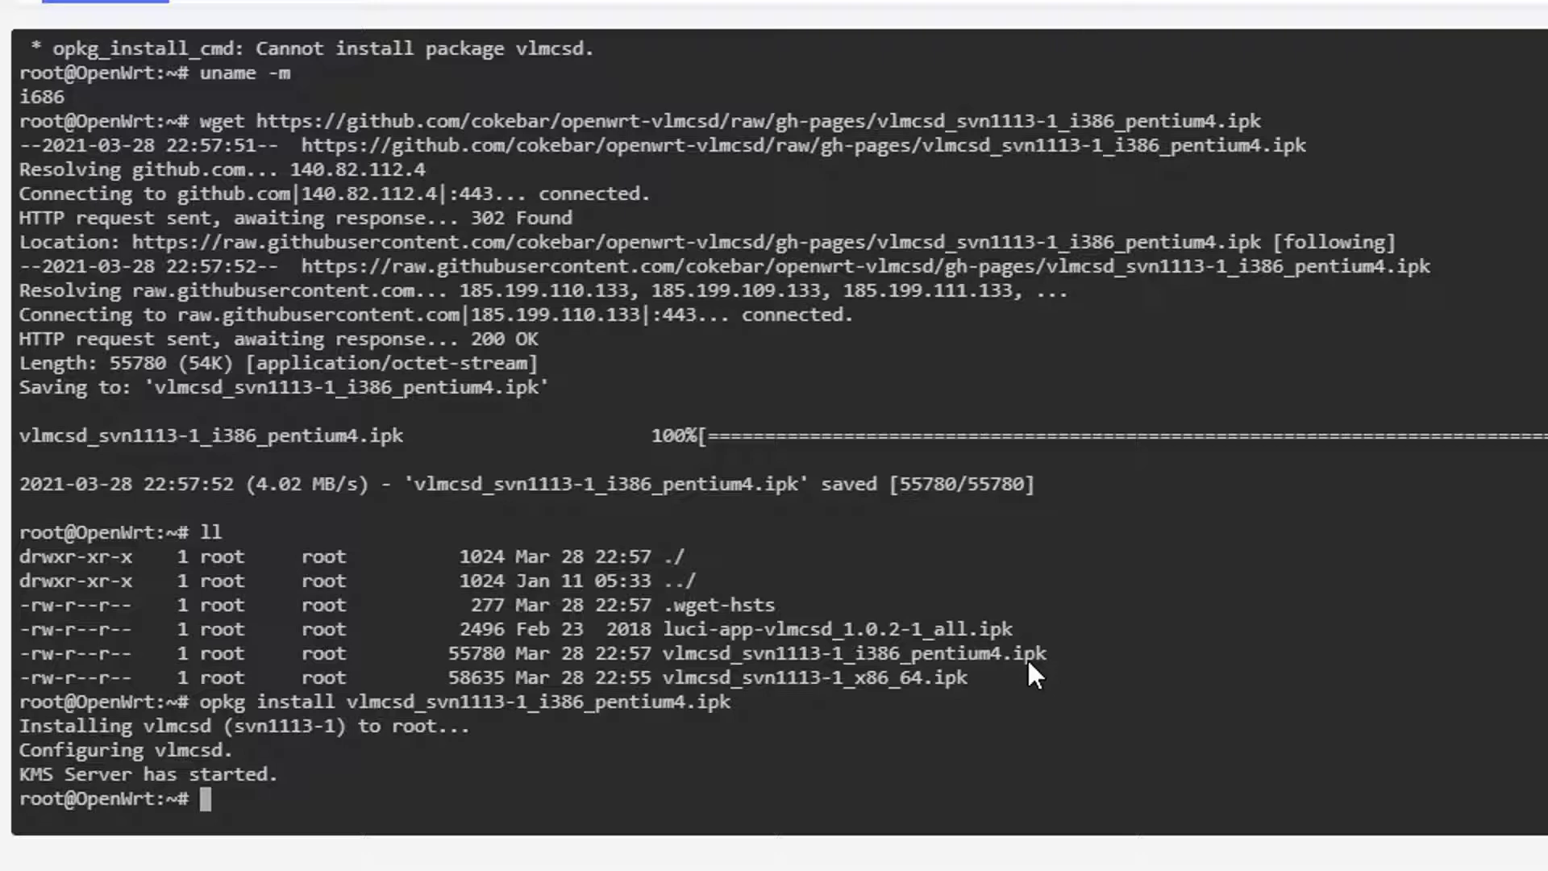
Step: Install luci-app-vlmcsd_1.0.2-1_all.ipk with opkg in the terminal, then reload the router page
{"action": "type", "text": "opkg install lu"}
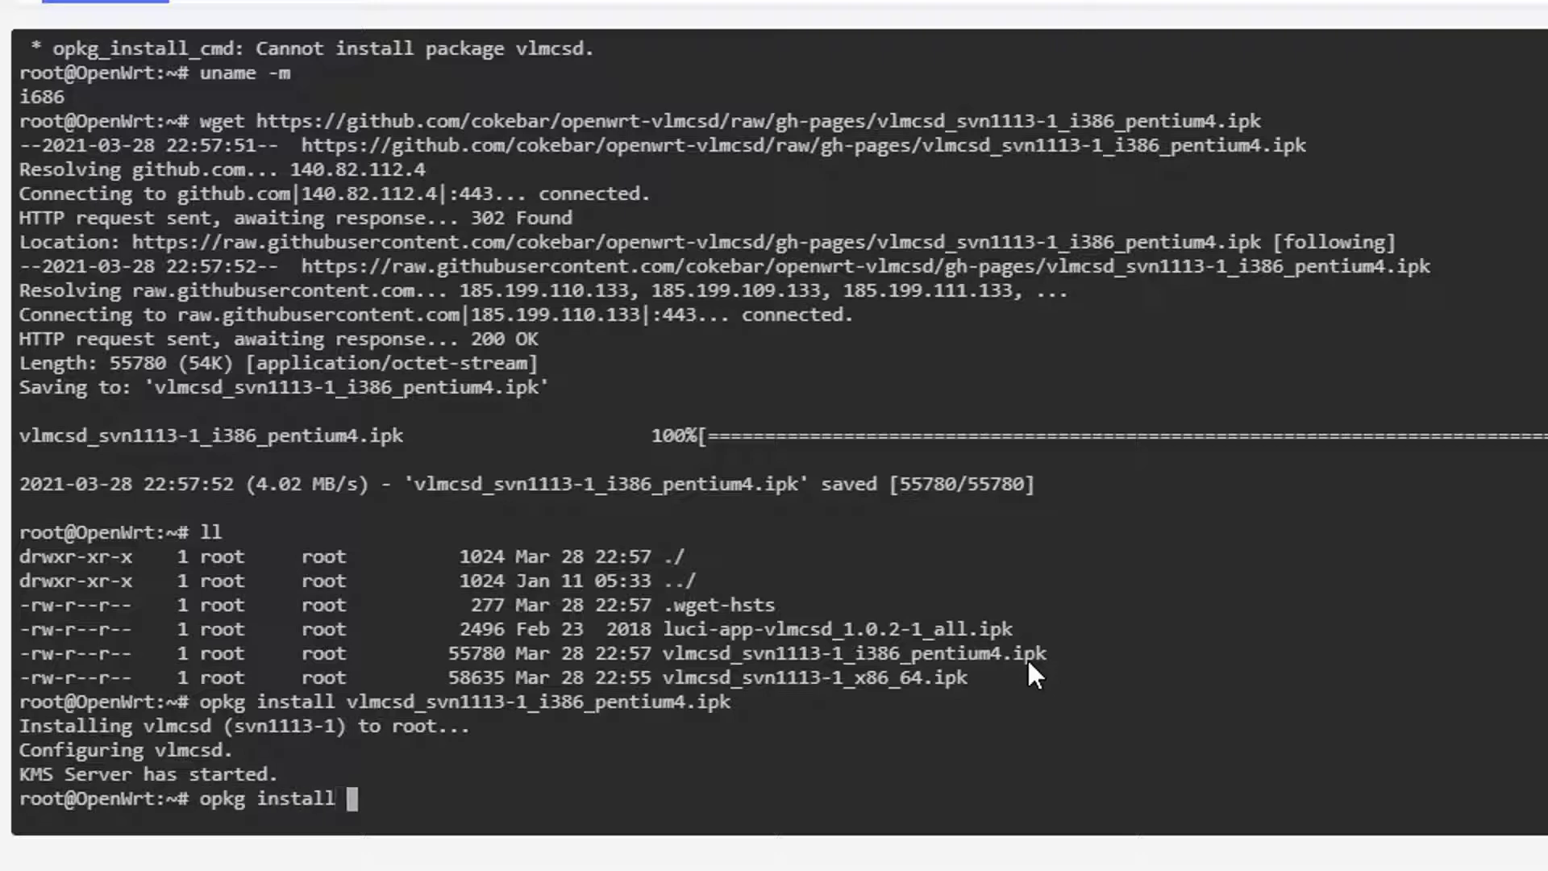
{"action": "key", "text": "Tab"}
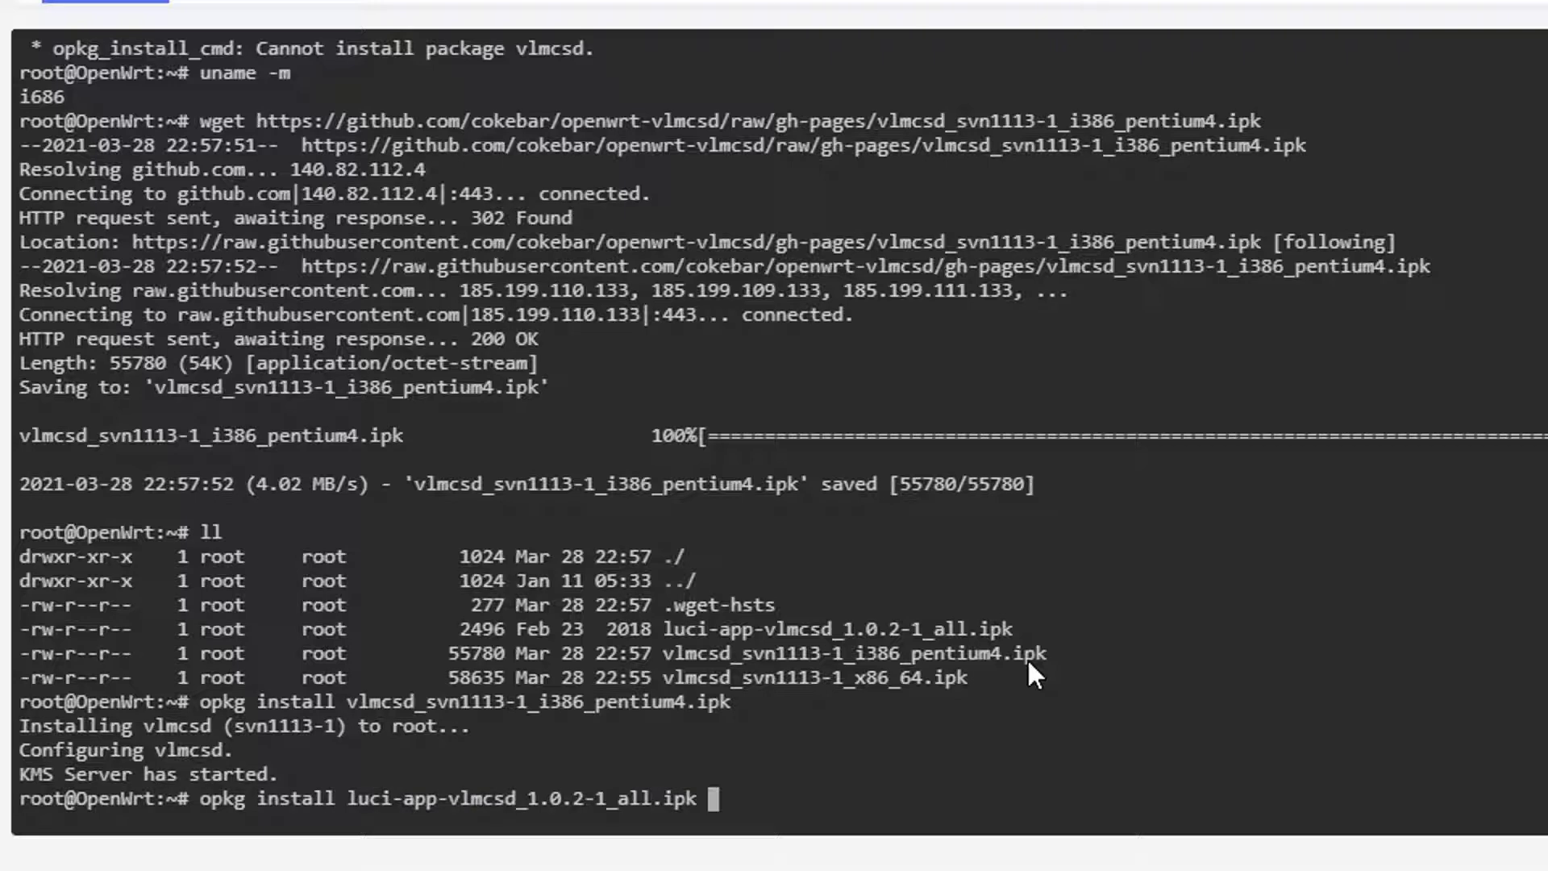
{"action": "key", "text": "Return"}
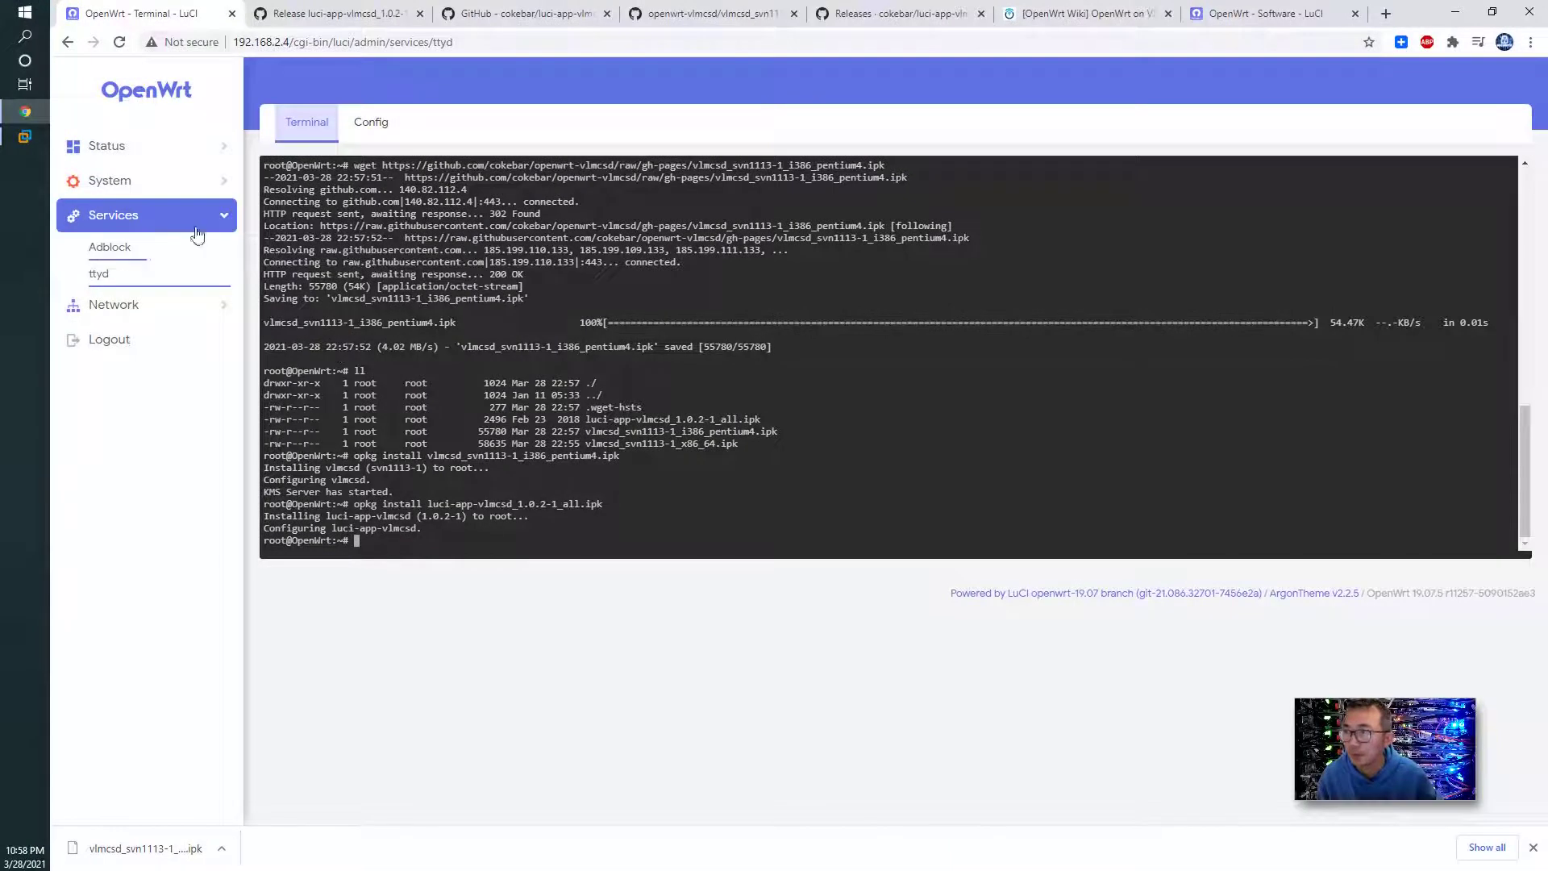
{"action": "left_click", "coordinate": [119, 42]}
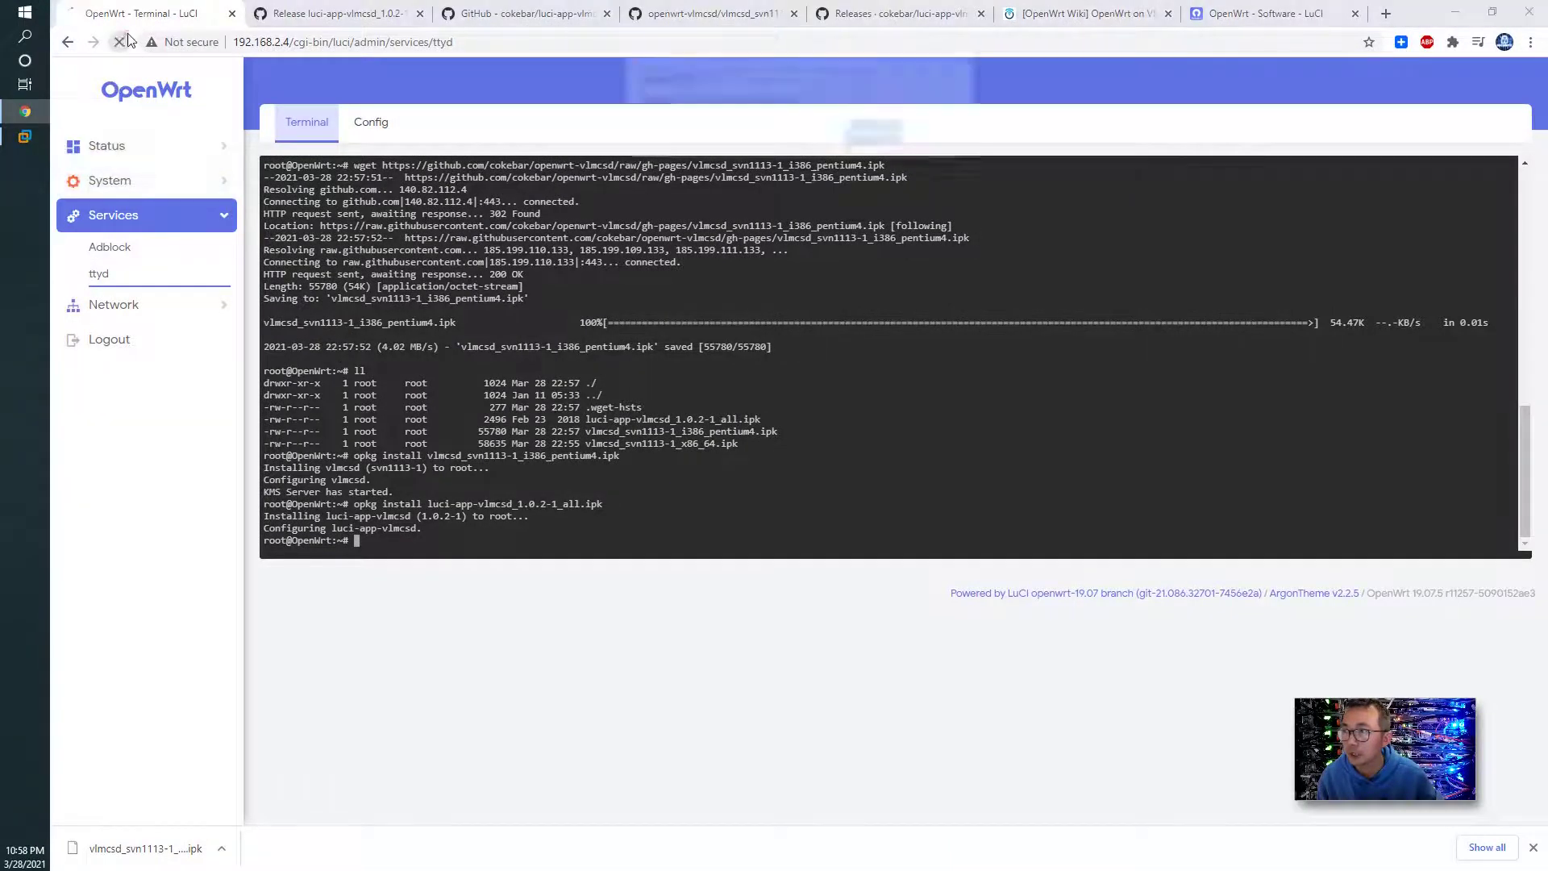
Step: Confirm the reload and open Services > vlmcsd, checking it runs with /etc/vlmcsd.ini as configfile
{"action": "left_click", "coordinate": [874, 132]}
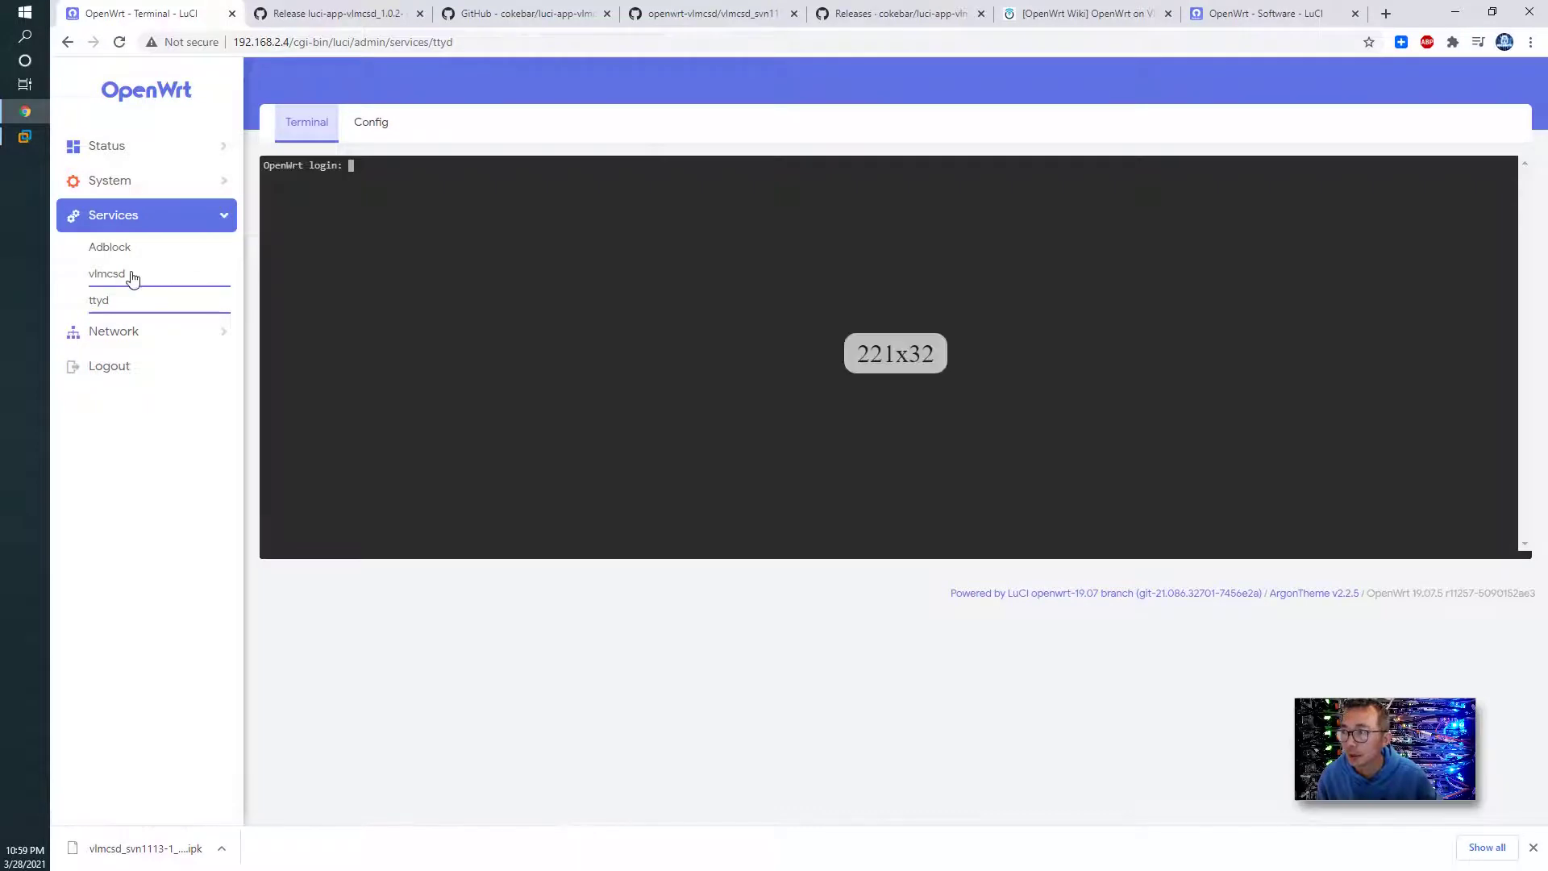
{"action": "left_click", "coordinate": [127, 271]}
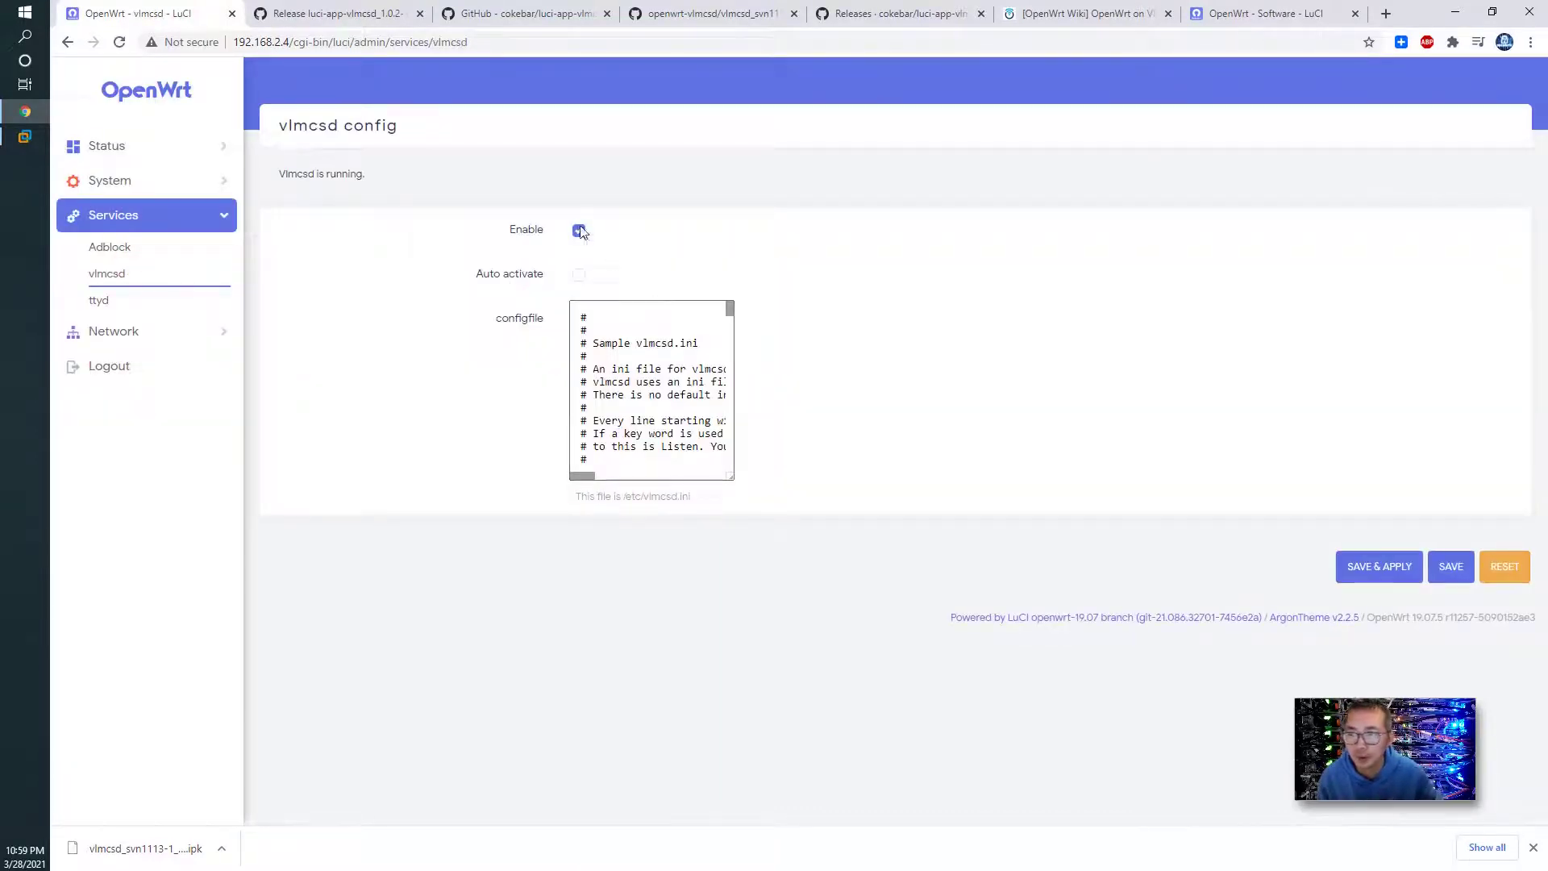
{"action": "scroll", "coordinate": [690, 418], "scroll_direction": "down", "scroll_amount": 10}
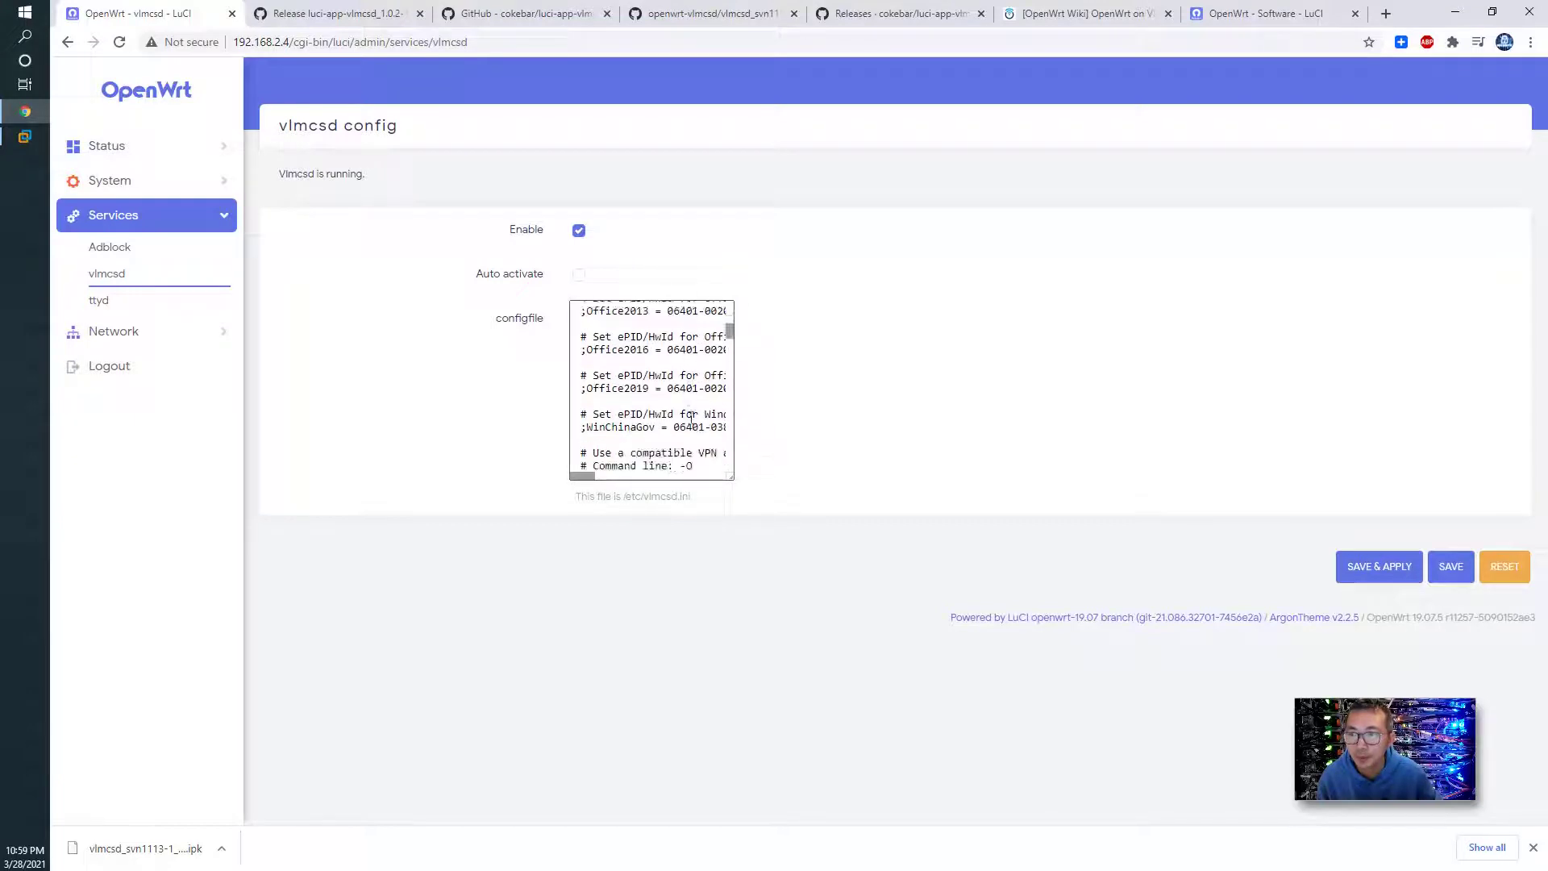
{"action": "scroll", "coordinate": [690, 417], "scroll_direction": "down", "scroll_amount": 2}
{"action": "scroll", "coordinate": [691, 418], "scroll_direction": "up", "scroll_amount": 3}
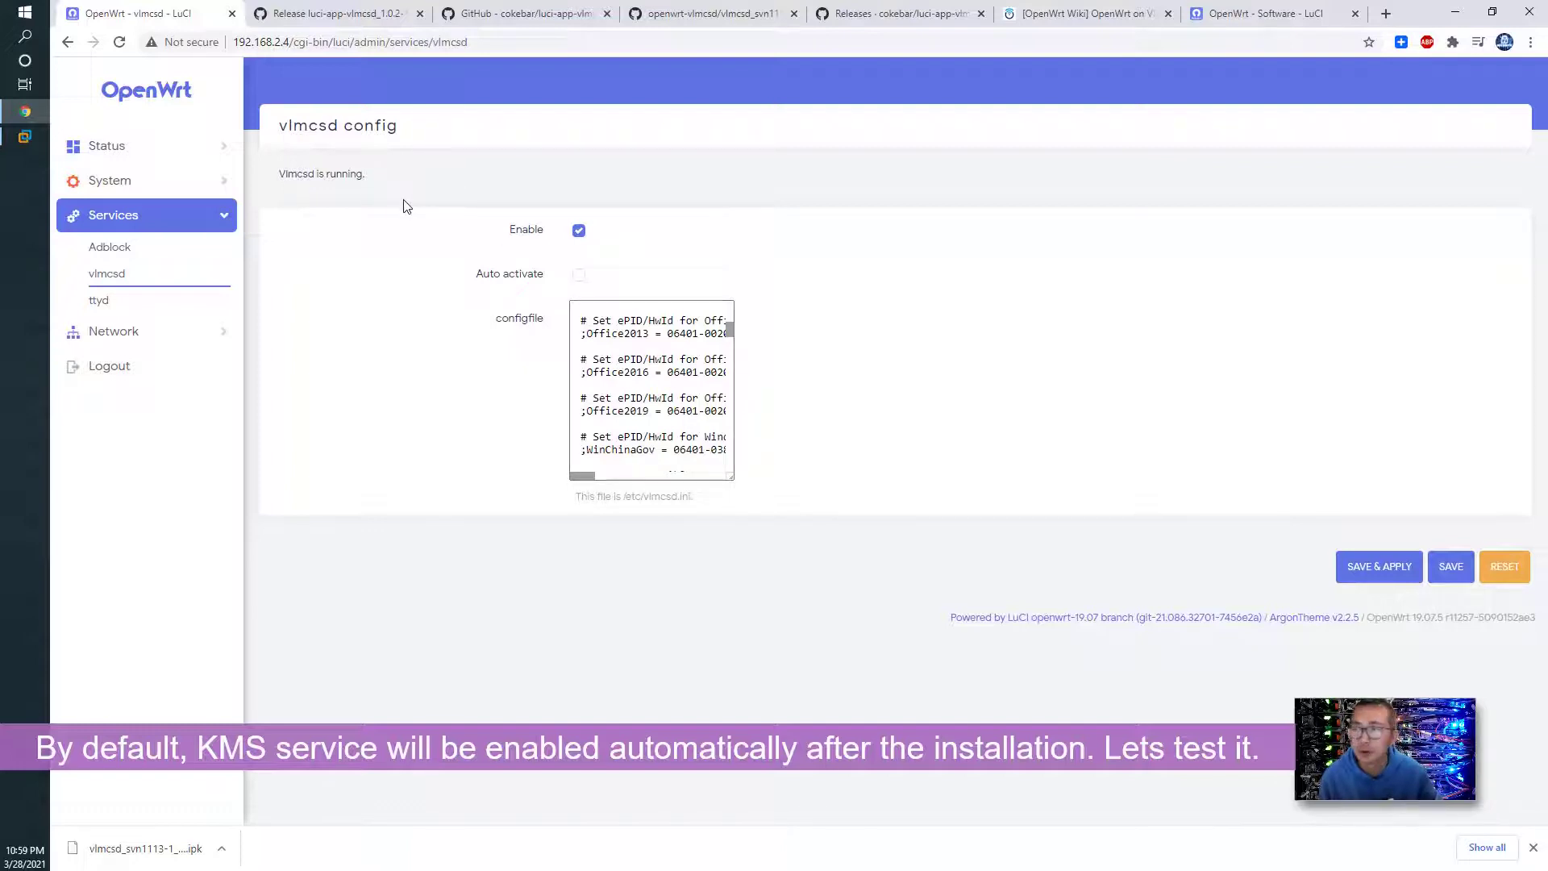
Step: Switch to the Win10-Test-1 virtual machine and wake it from the lock screen
{"action": "left_click", "coordinate": [25, 137]}
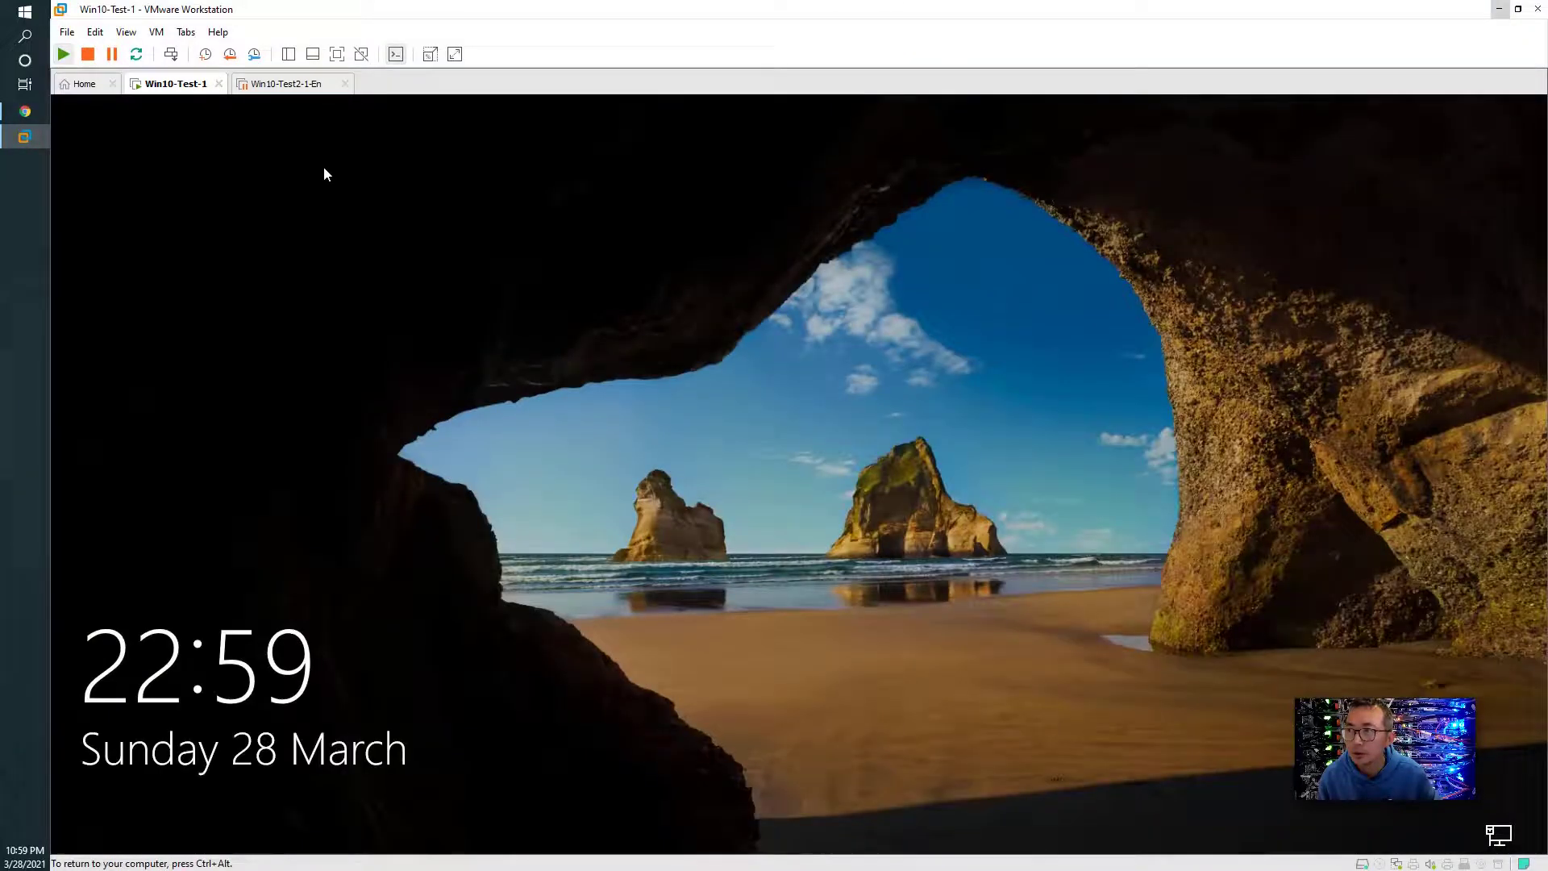
{"action": "left_click", "coordinate": [667, 252]}
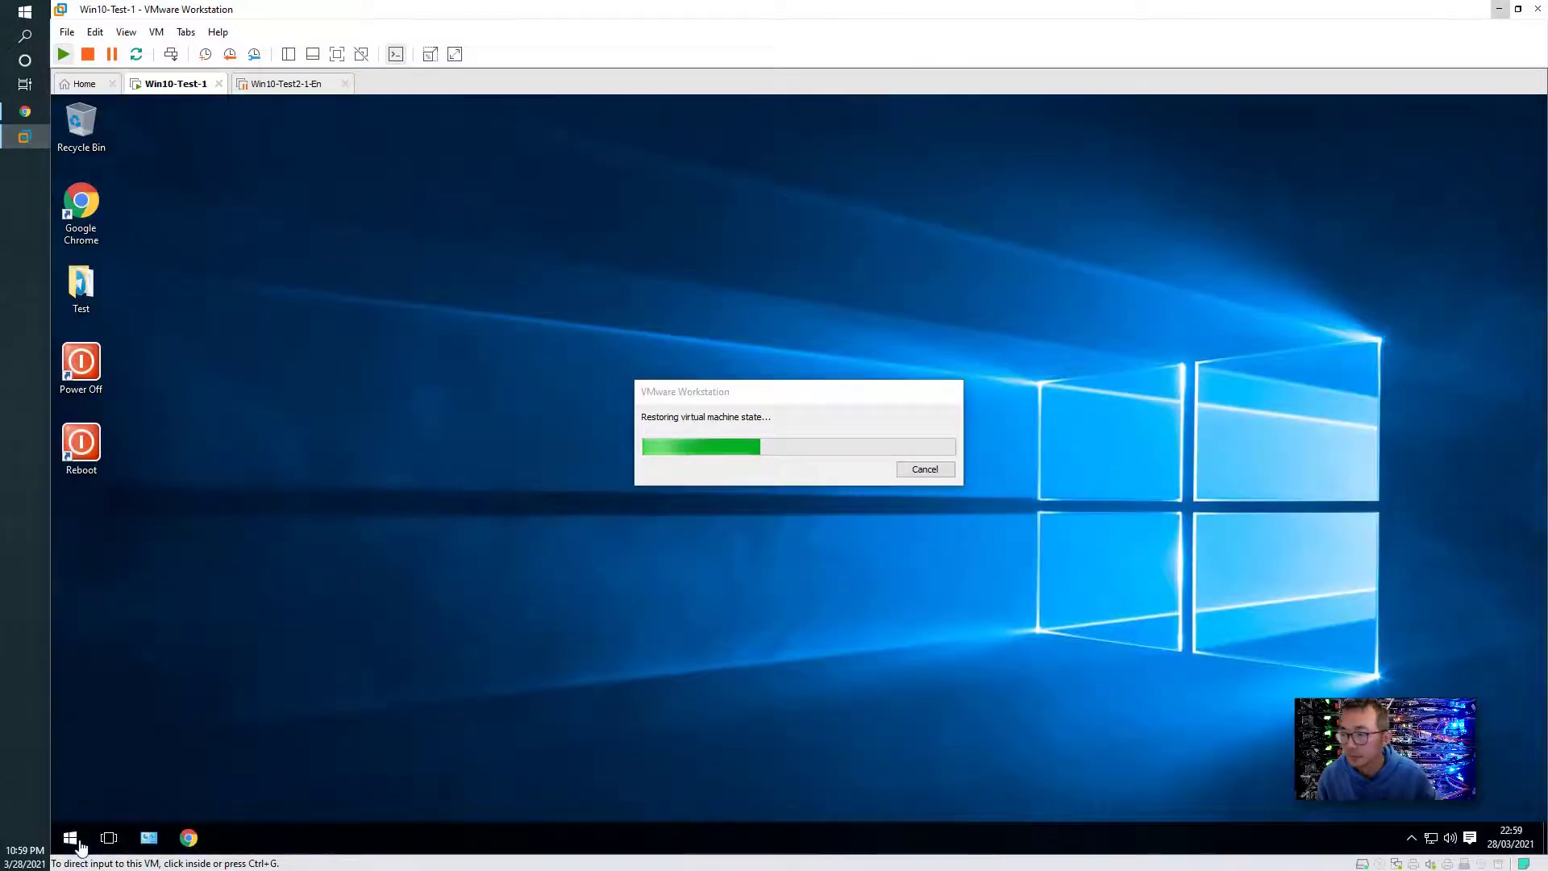
{"action": "right_click", "coordinate": [45, 157]}
{"action": "left_click", "coordinate": [380, 228]}
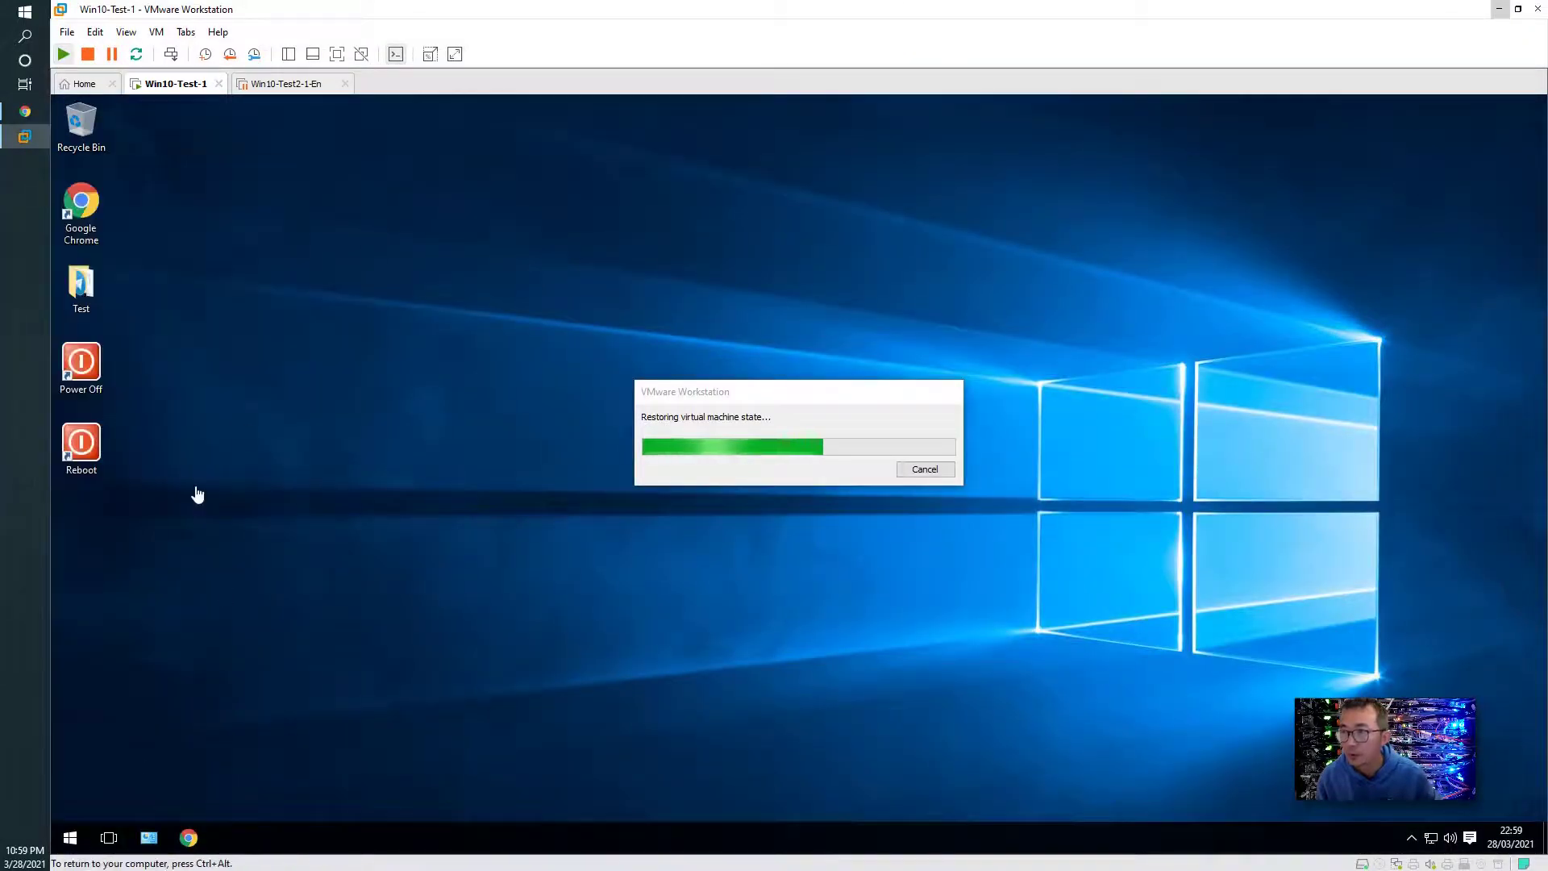
Step: Launch a Command Prompt in the VM through Start's Run dialog with cmd
{"action": "right_click", "coordinate": [69, 839]}
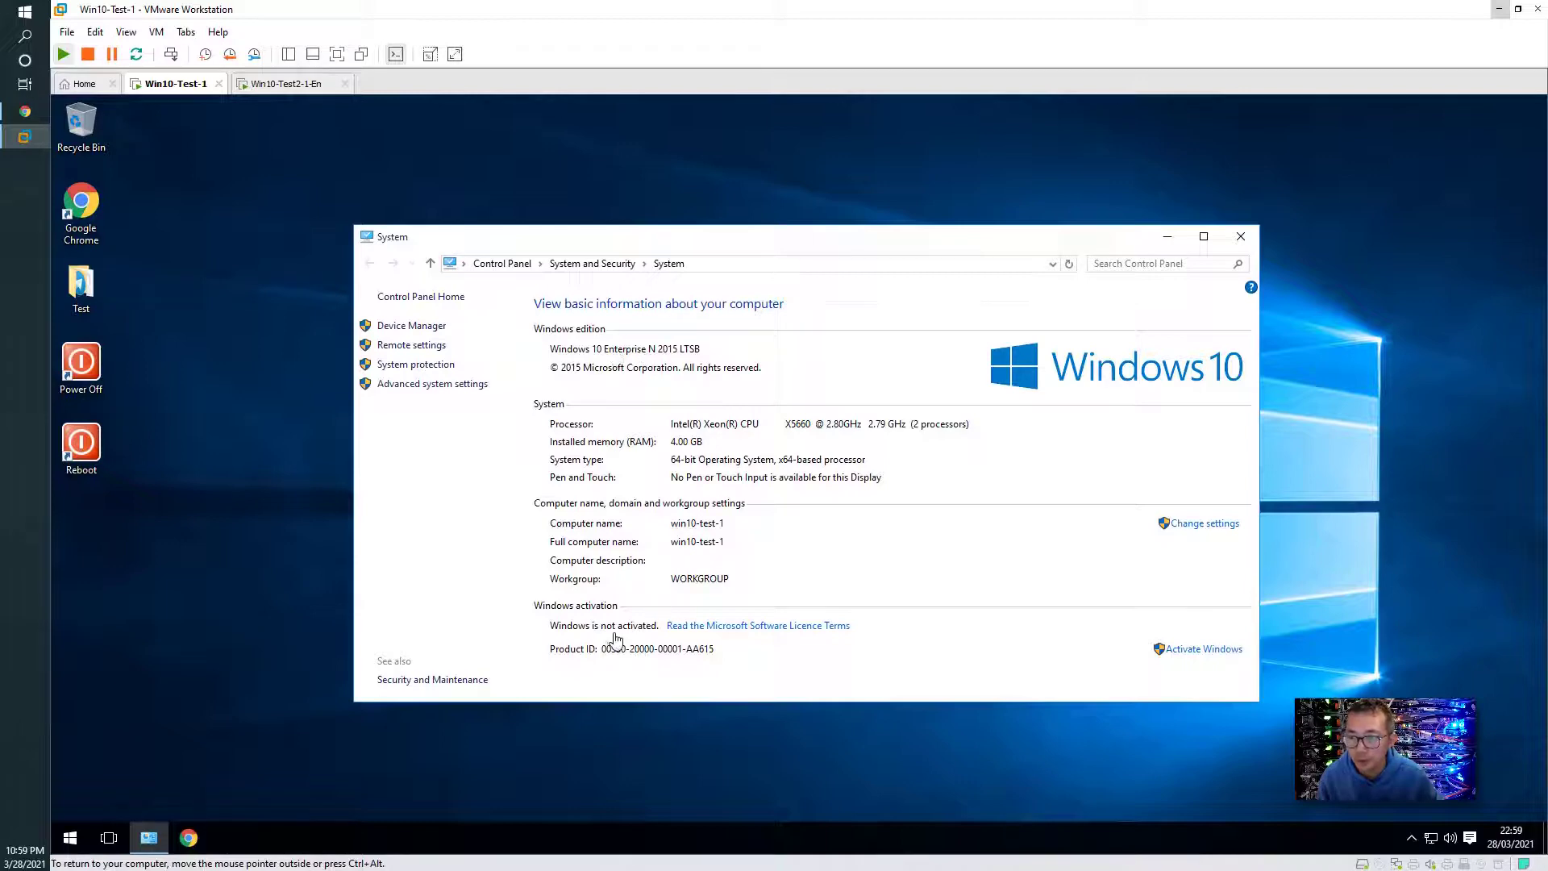
{"action": "right_click", "coordinate": [71, 838]}
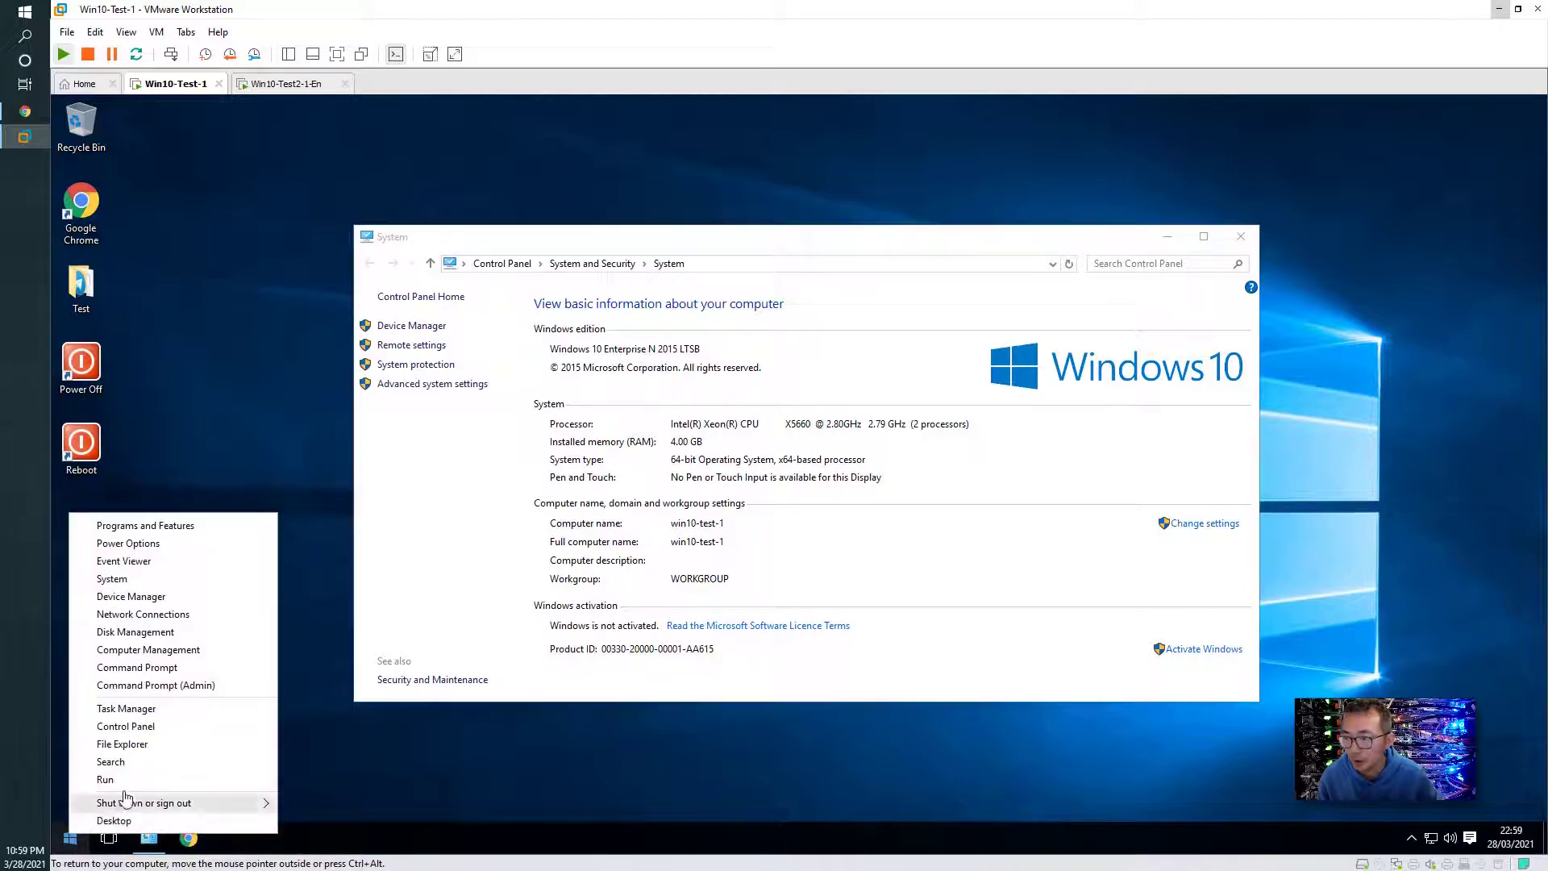
{"action": "left_click", "coordinate": [113, 779]}
{"action": "key", "text": "Return"}
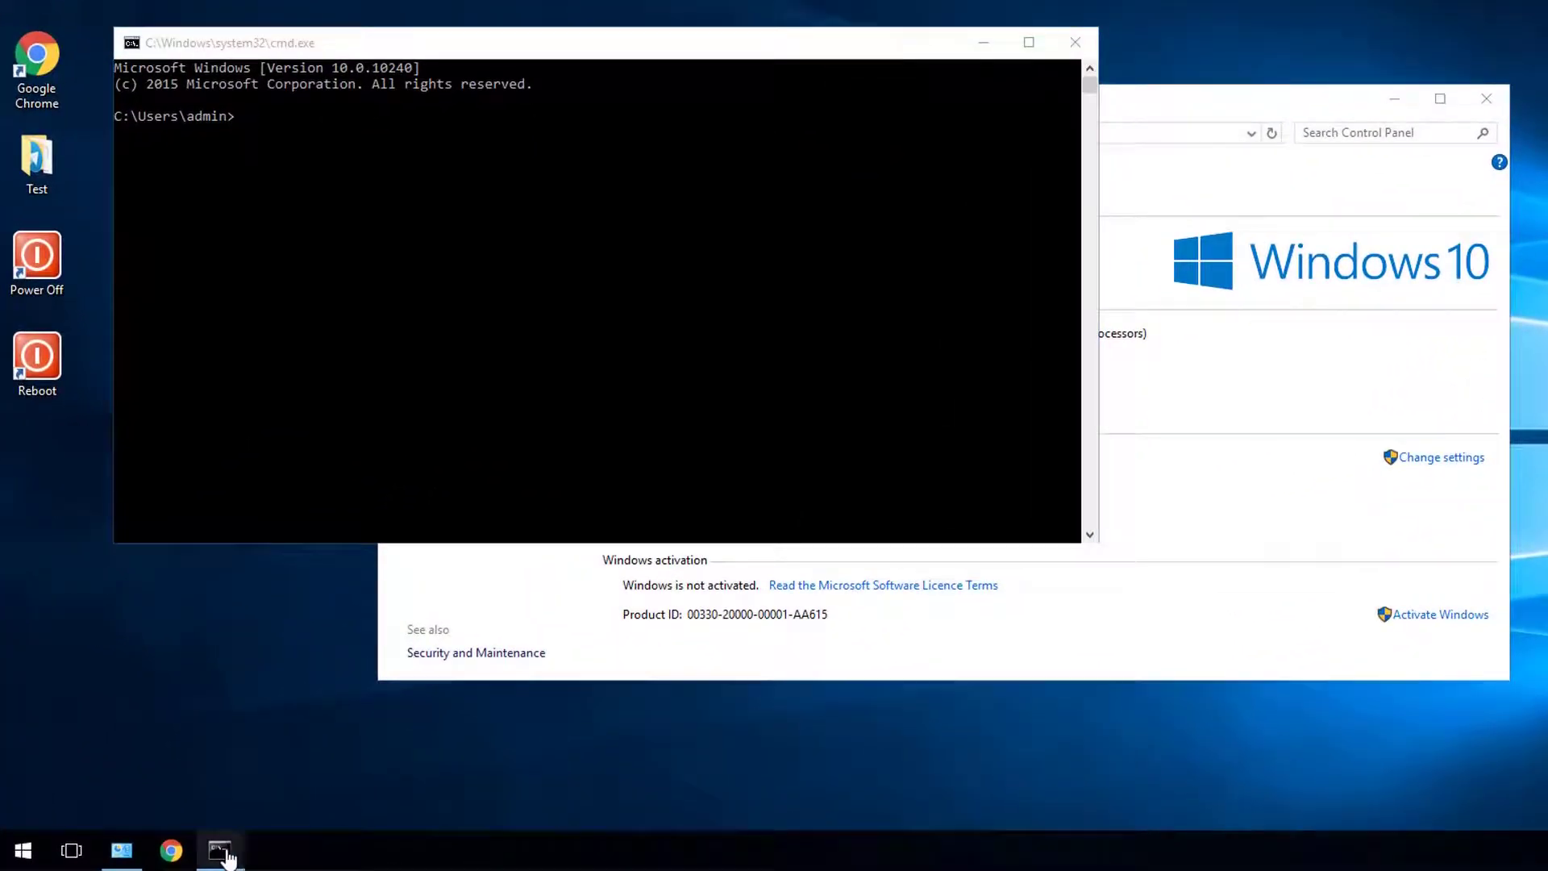
Step: Start Command Prompt as administrator from its taskbar icon, accepting the UAC prompt
{"action": "right_click", "coordinate": [226, 853]}
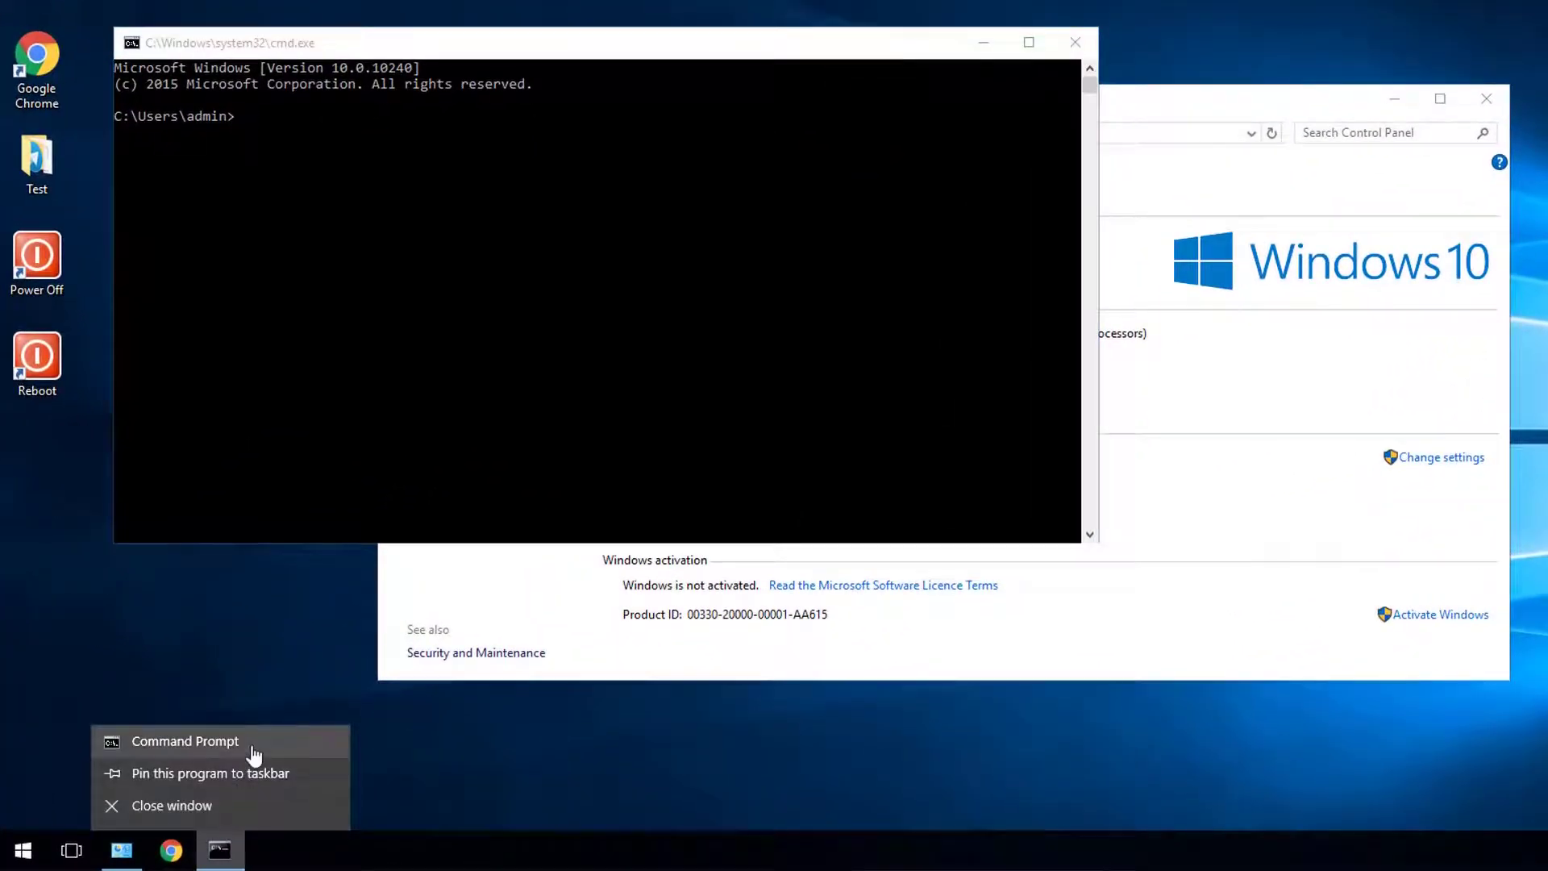
{"action": "right_click", "coordinate": [255, 755]}
{"action": "left_click", "coordinate": [306, 671]}
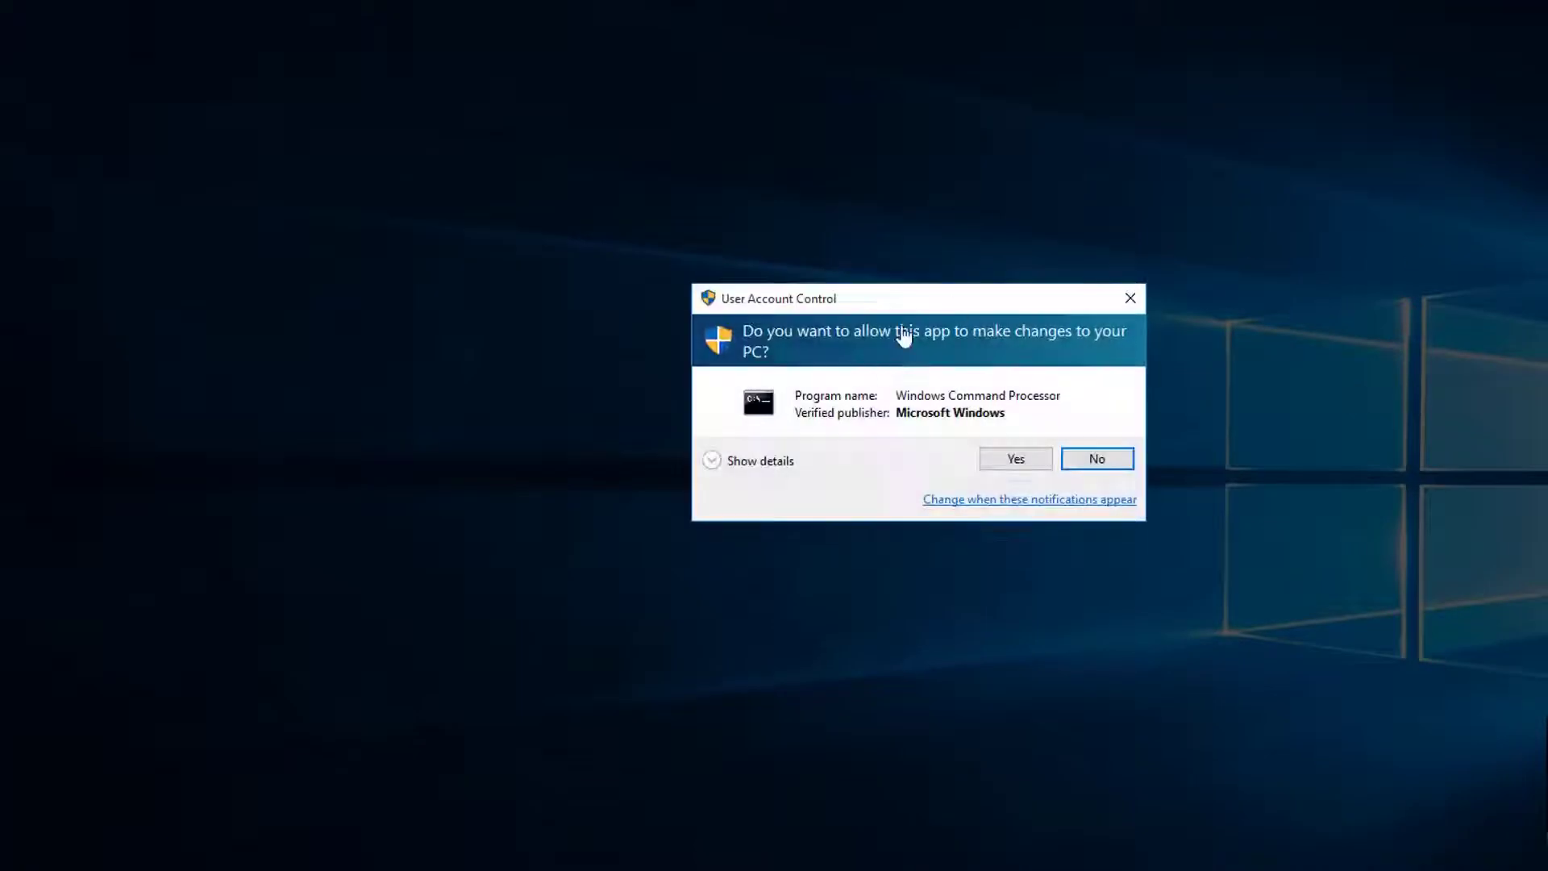
{"action": "left_click", "coordinate": [1015, 459]}
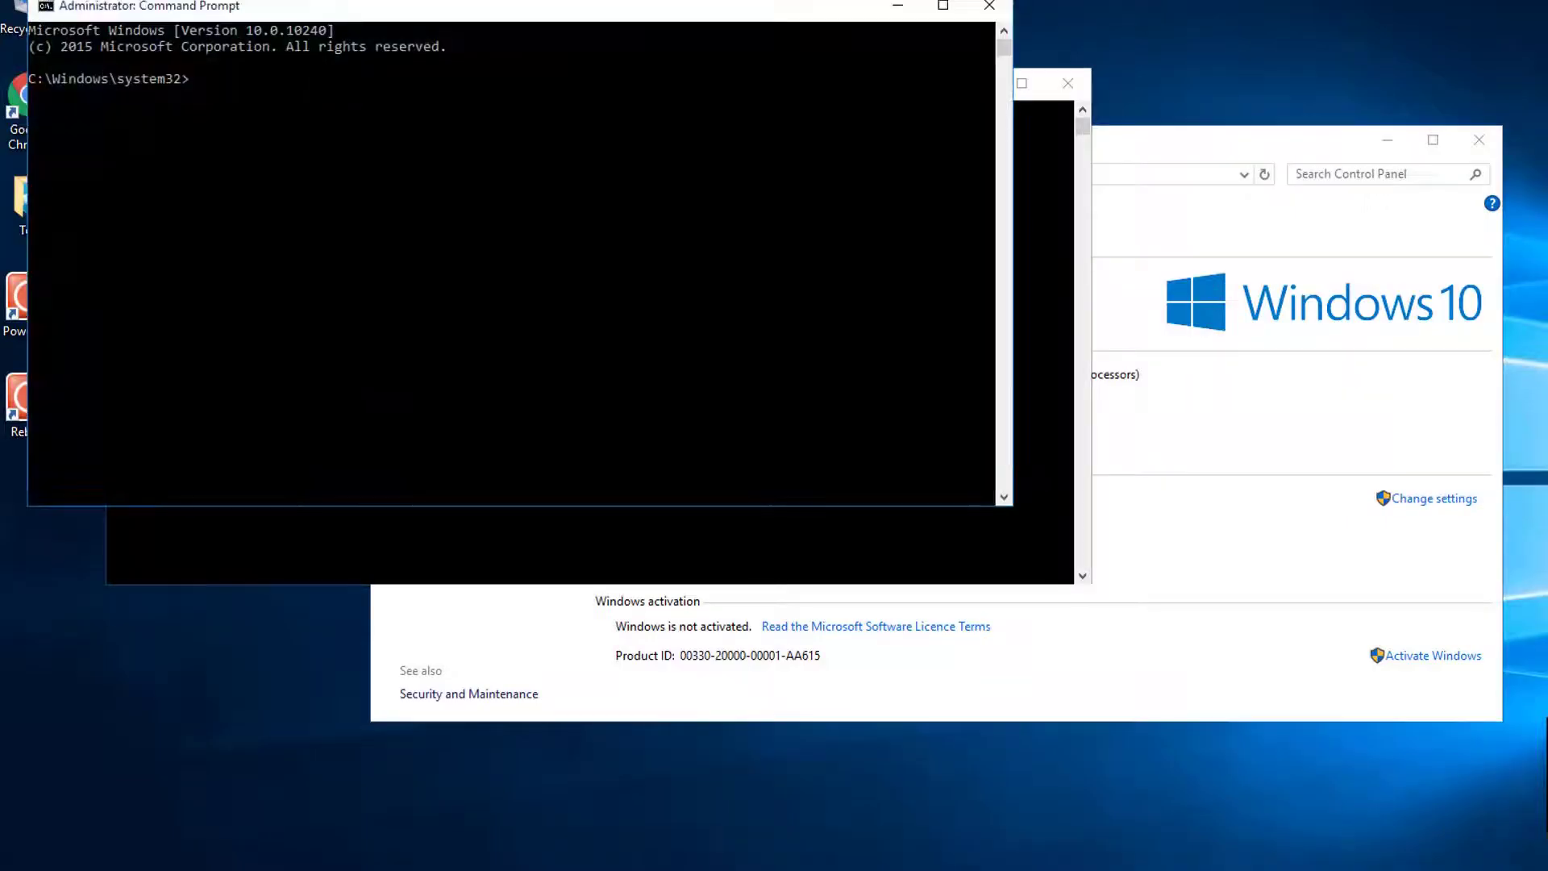
Step: Run slmgr /ipk with the volume licence key and dismiss the 0xC004F069 error
{"action": "right_click", "coordinate": [418, 86]}
{"action": "key", "text": "Return"}
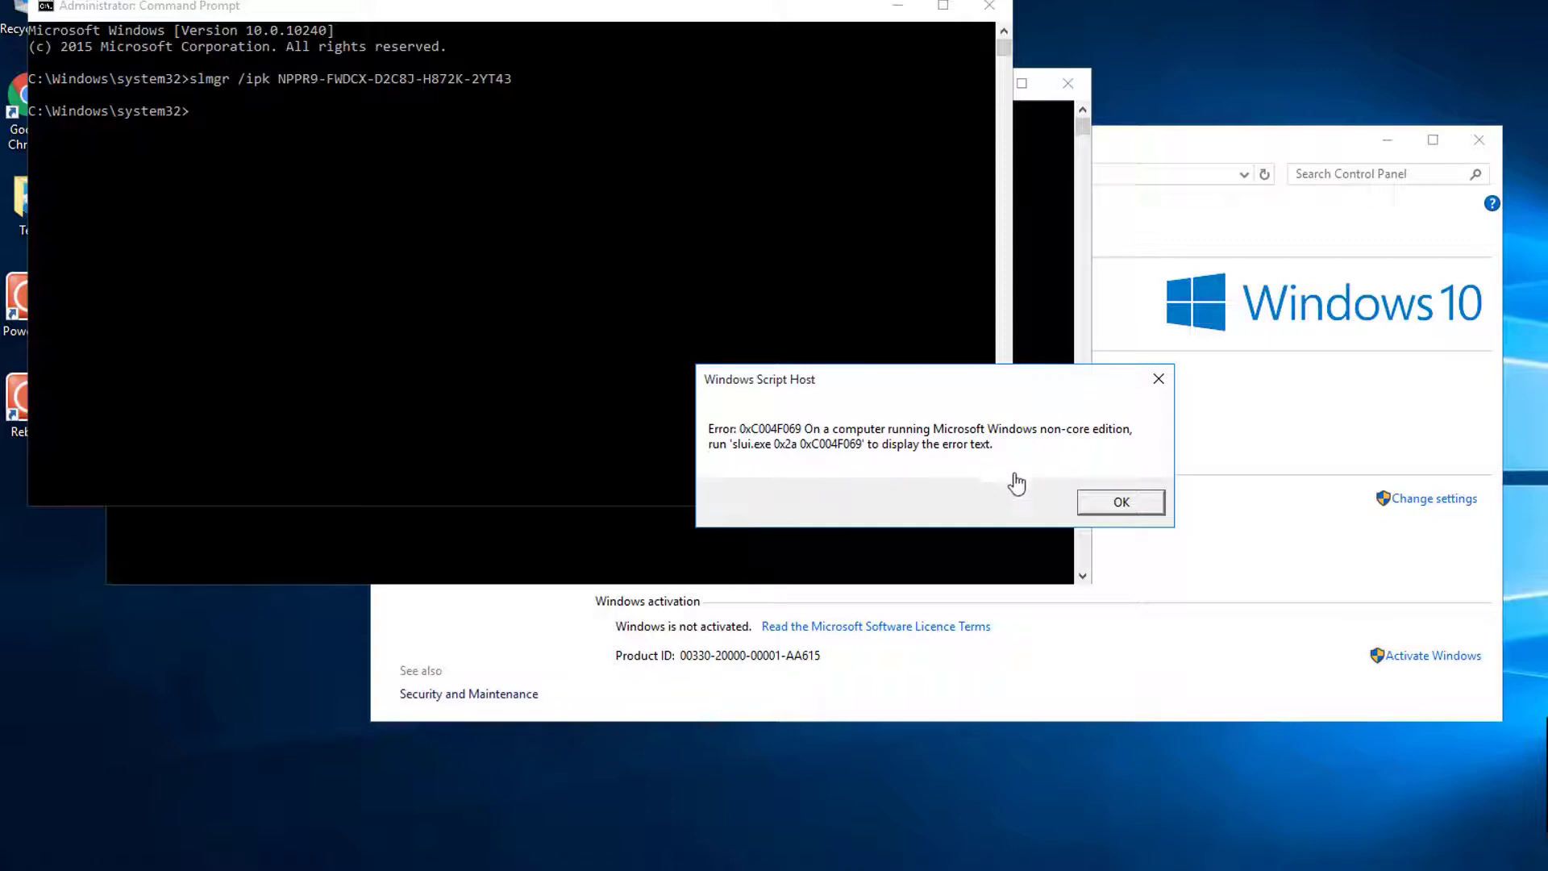
{"action": "left_click", "coordinate": [1120, 503]}
{"action": "left_click", "coordinate": [766, 345]}
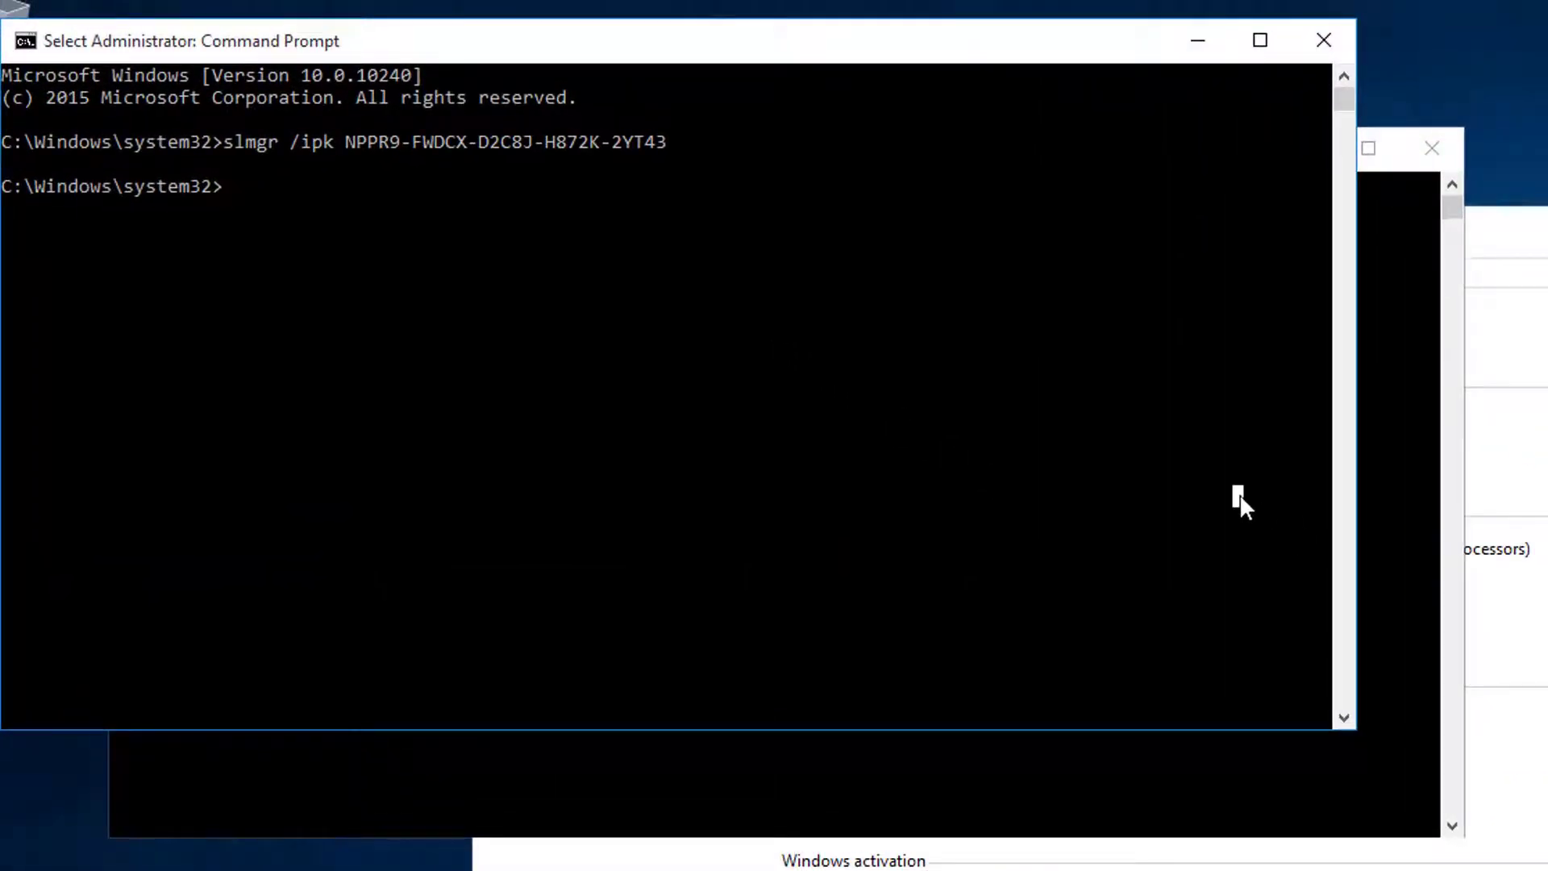
Step: Set the KMS host to 192.168.2.4 with slmgr /skms, then activate Windows with slmgr /ato
{"action": "type", "text": "slmgr /s"}
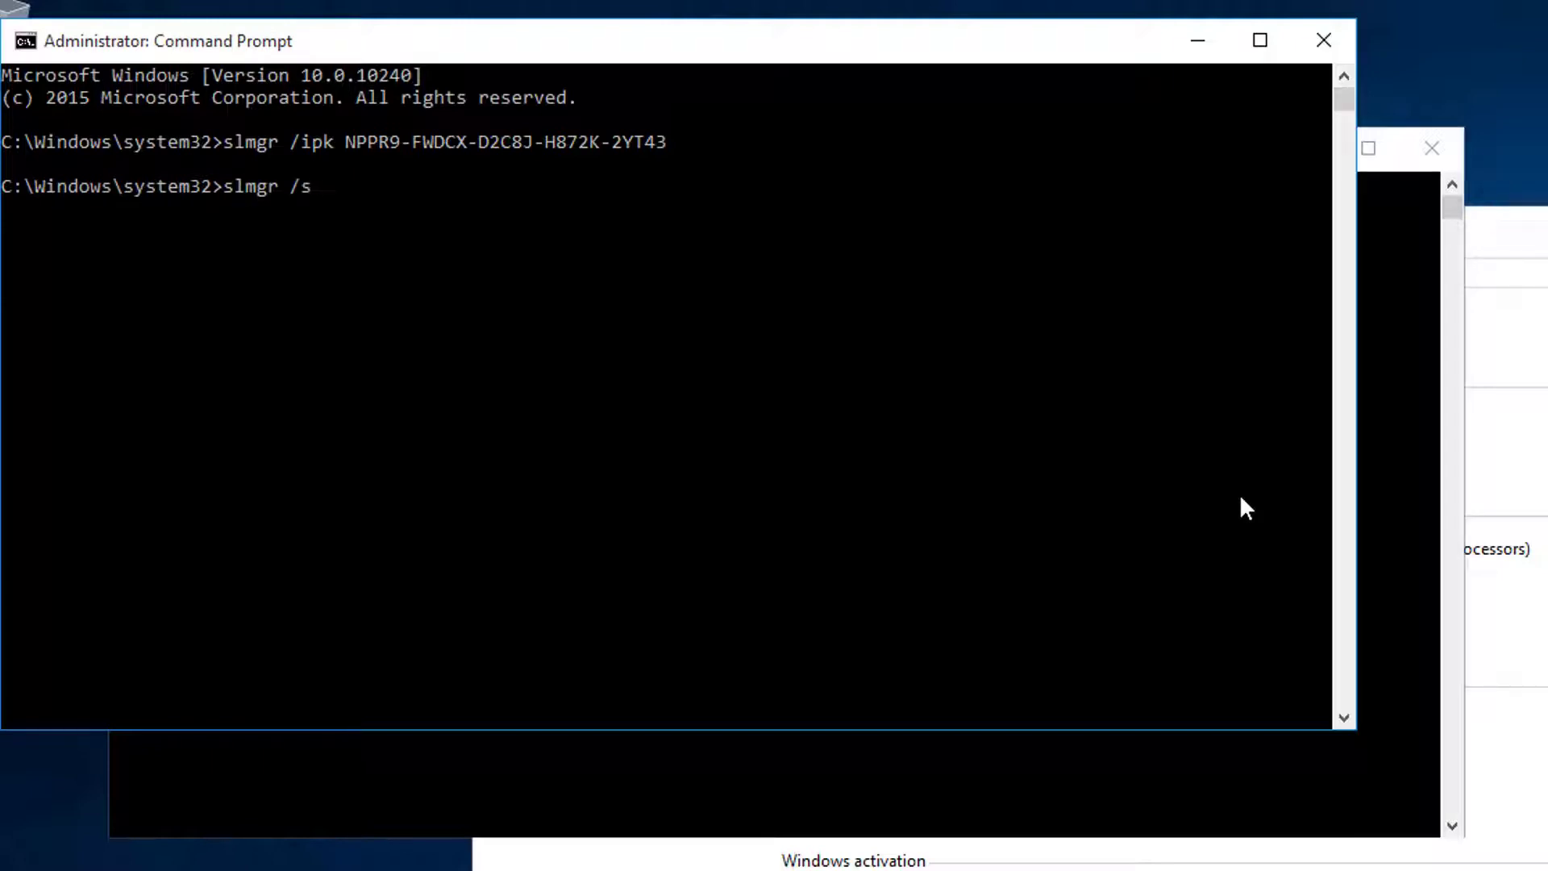
{"action": "type", "text": "kms 192.168.2.4"}
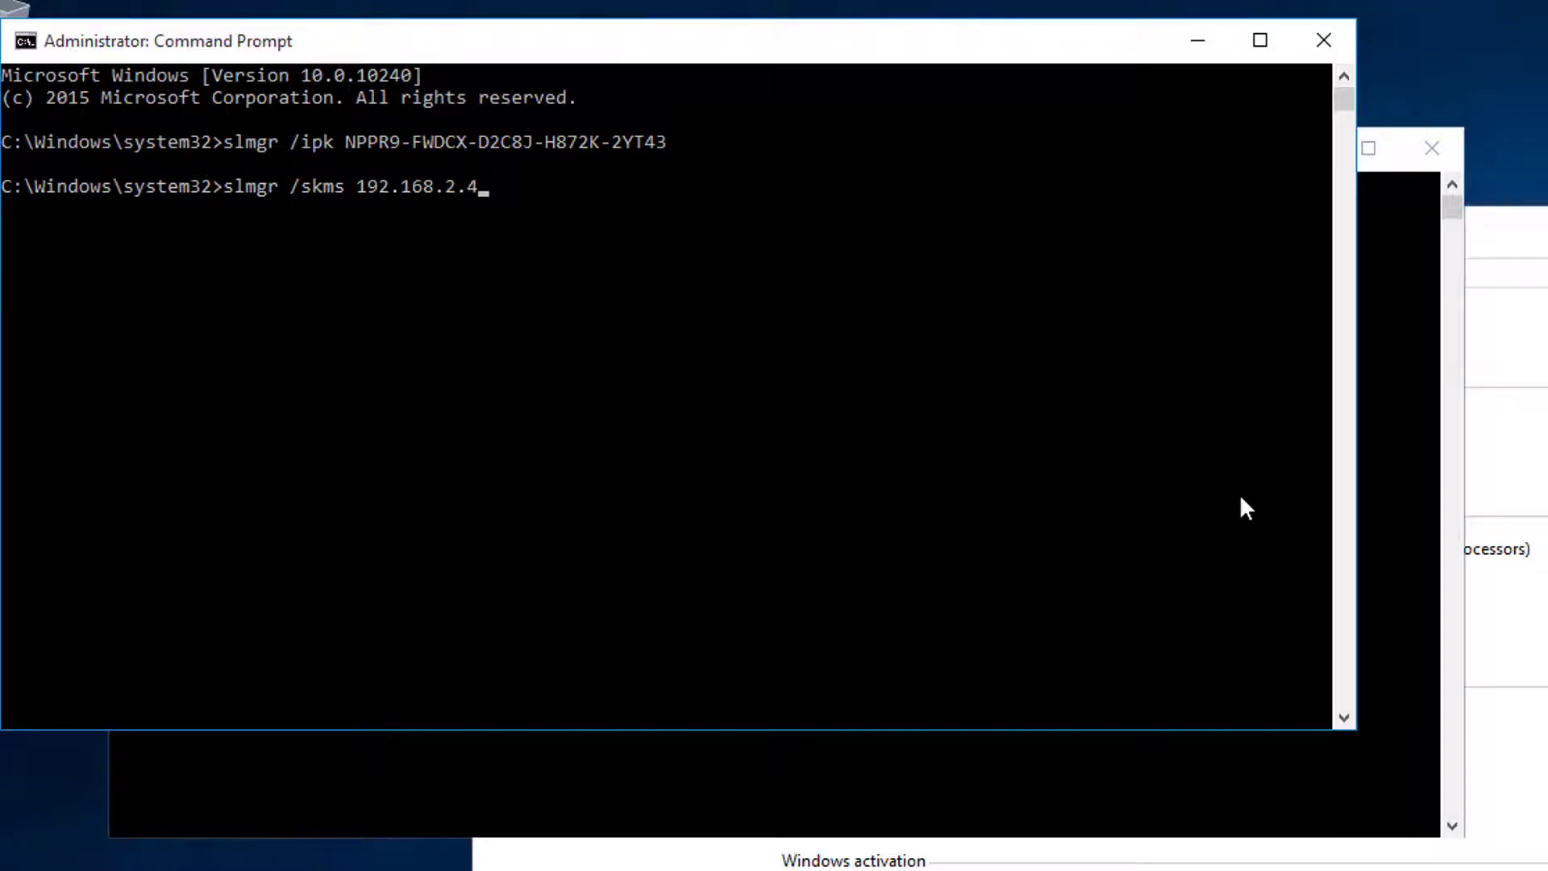
{"action": "key", "text": "Return"}
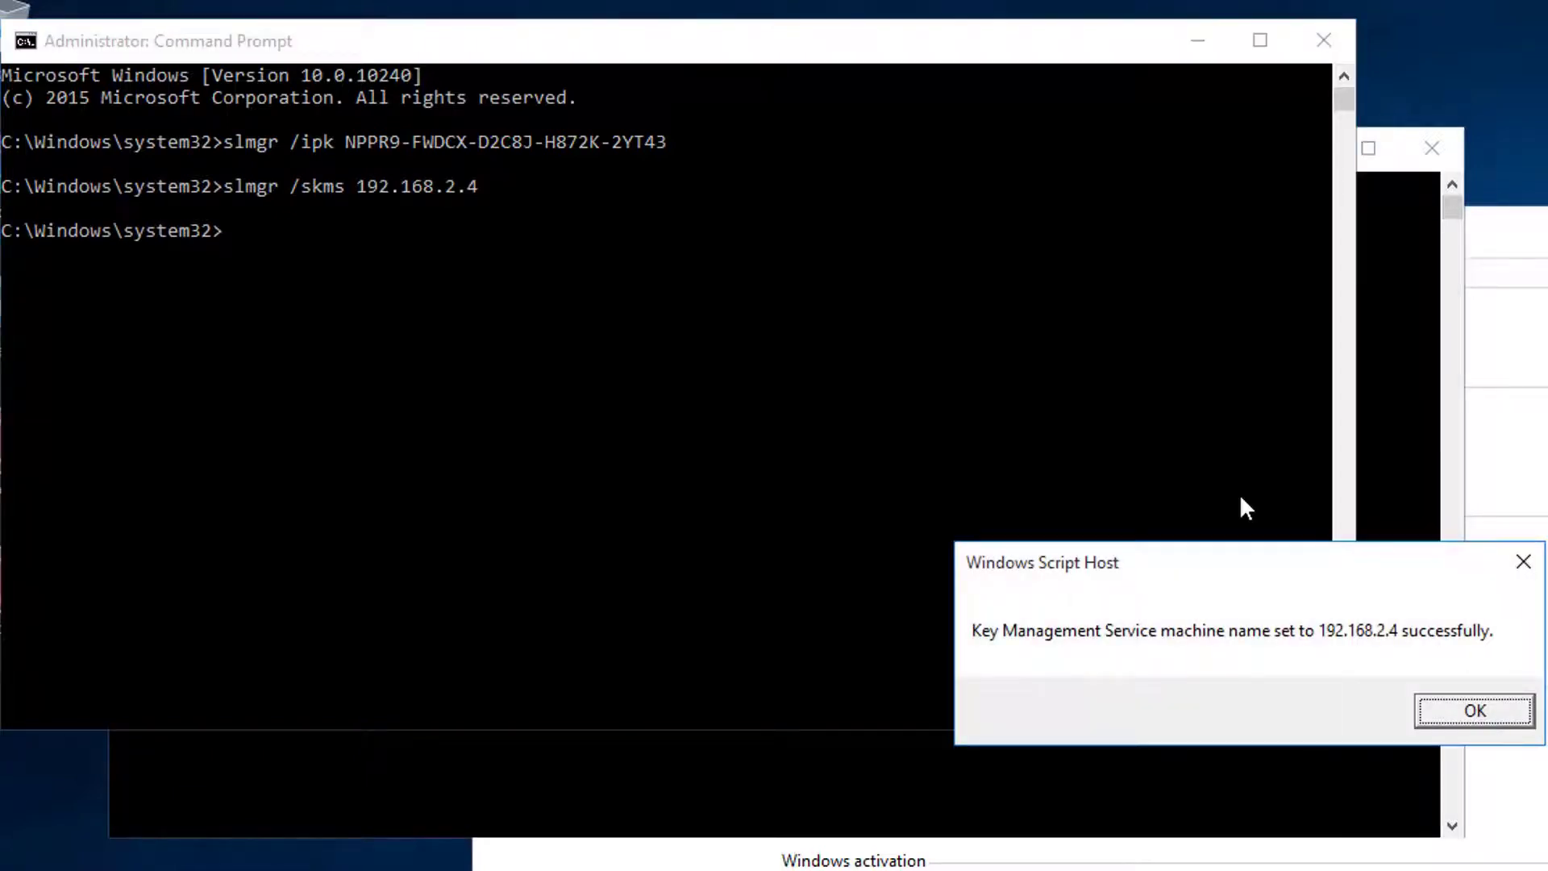
{"action": "key", "text": "Return"}
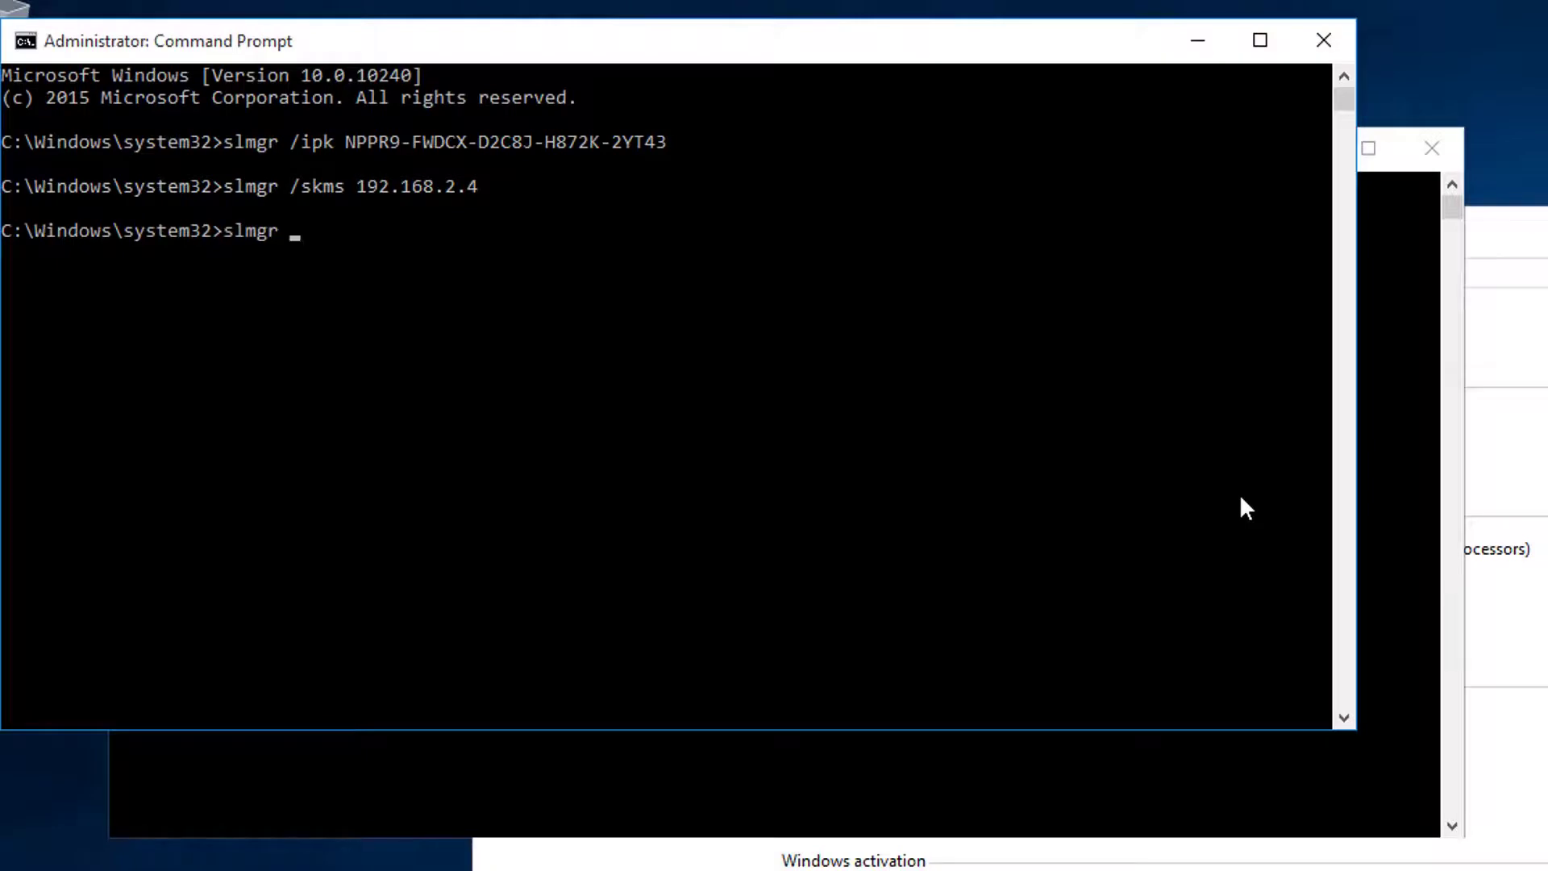
{"action": "type", "text": "slmgr /ato"}
{"action": "key", "text": "Return"}
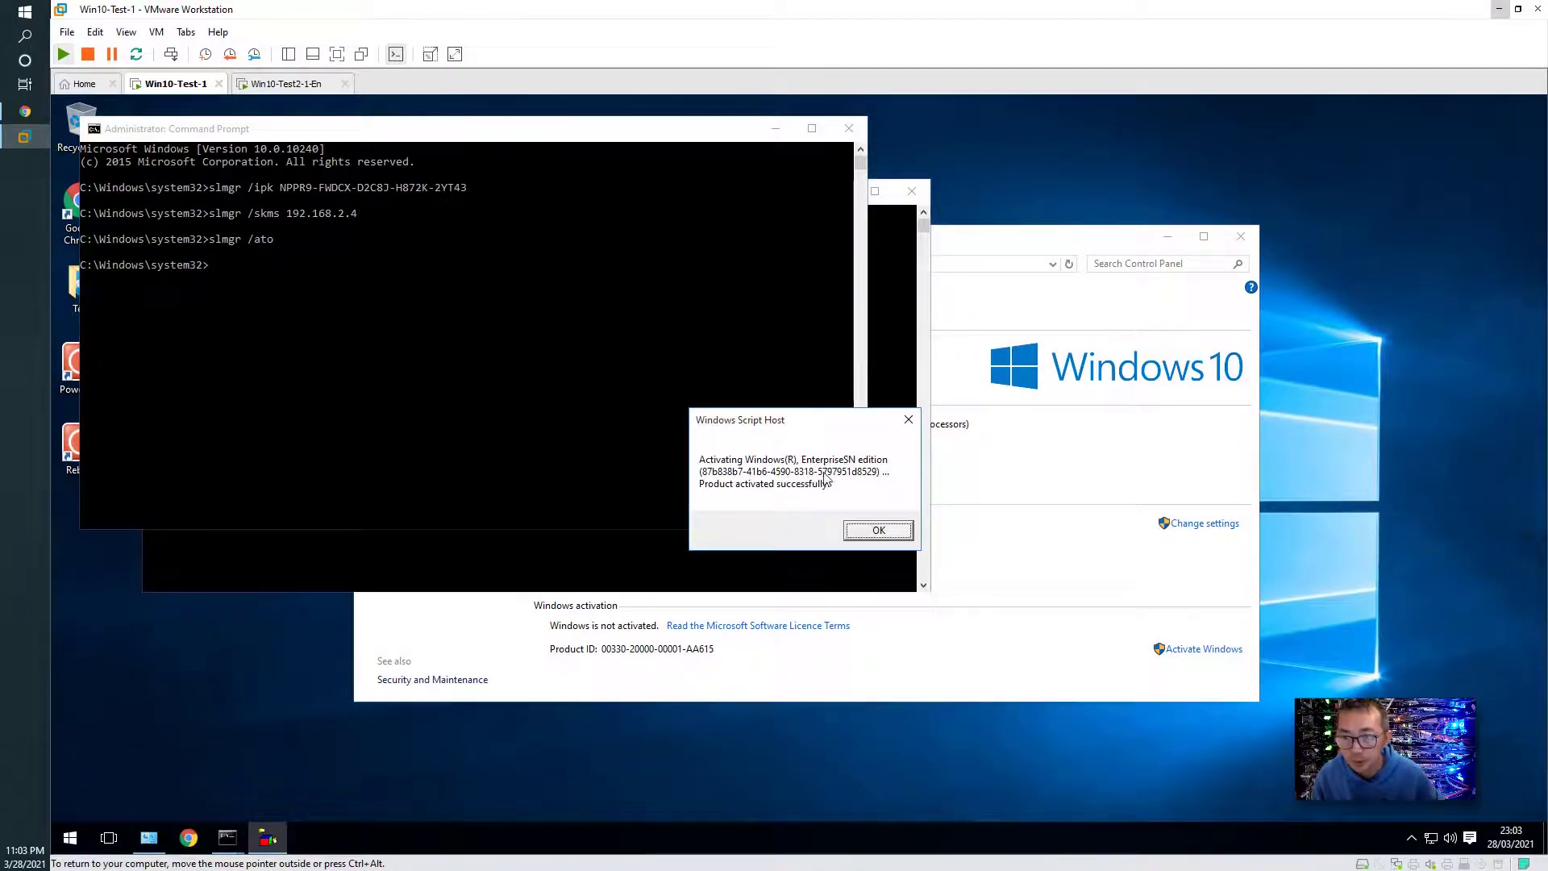
Step: Dismiss the activation message, verify the System page shows Windows is activated, then close it
{"action": "left_click", "coordinate": [878, 529]}
{"action": "left_click", "coordinate": [700, 663]}
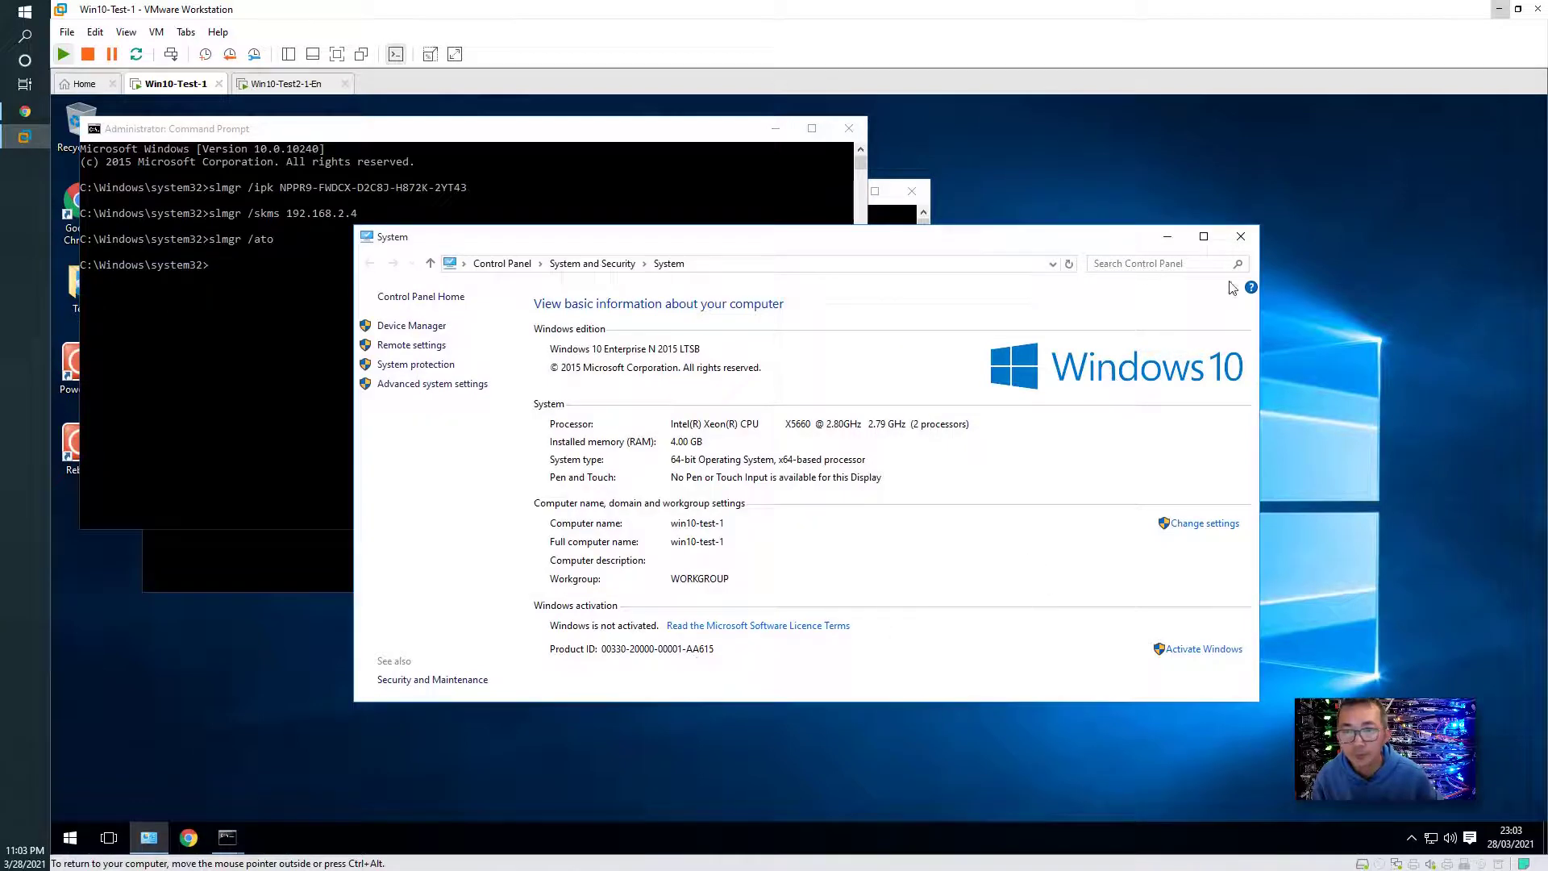
{"action": "left_click", "coordinate": [1241, 237]}
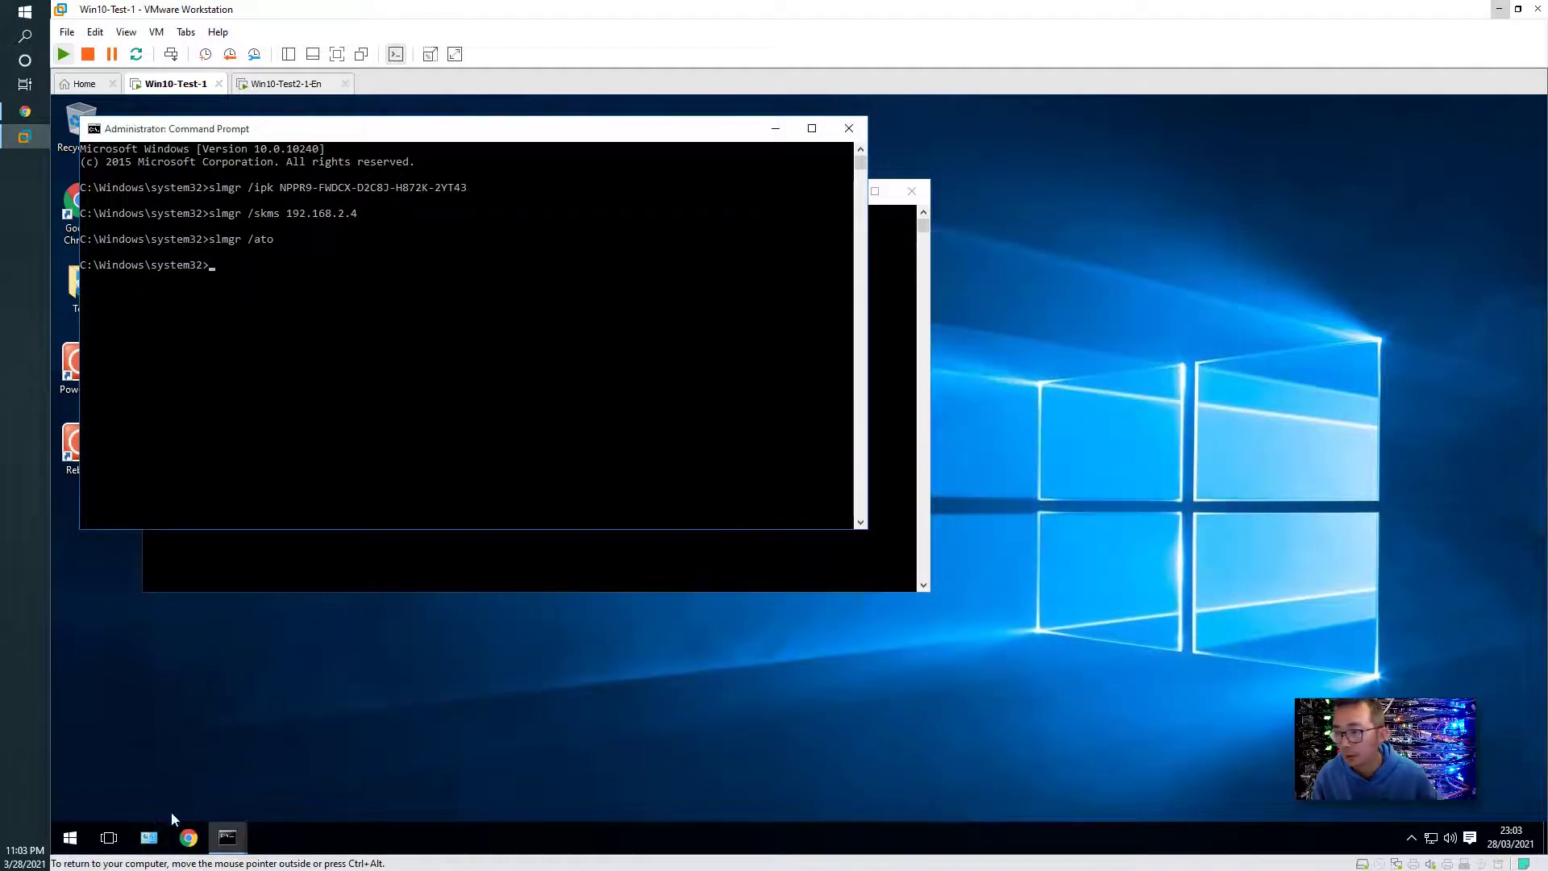
{"action": "right_click", "coordinate": [69, 838]}
{"action": "left_click", "coordinate": [198, 590]}
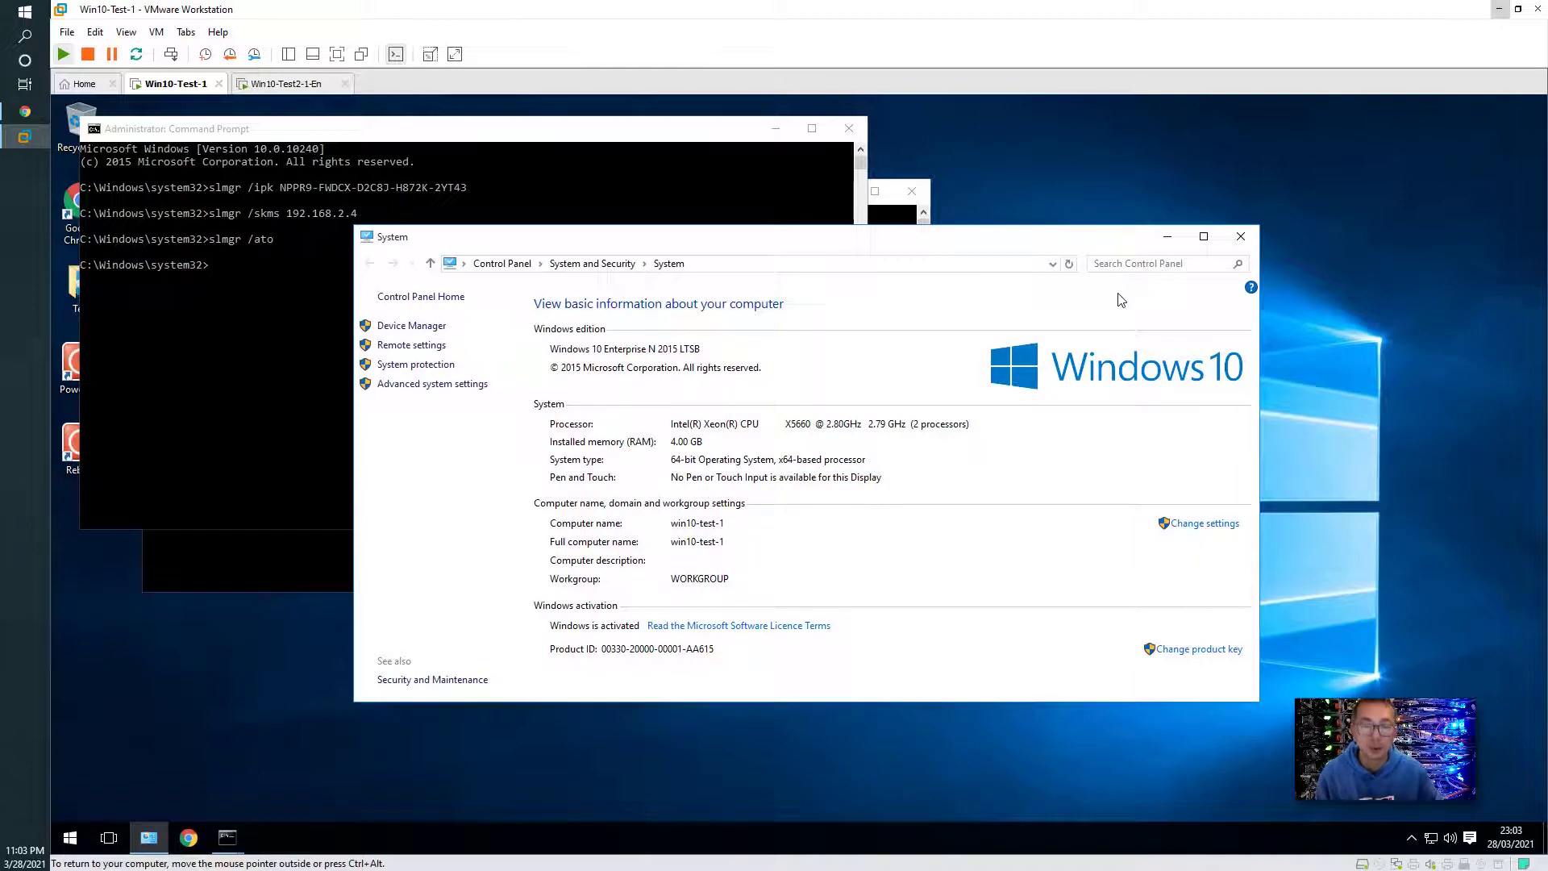
{"action": "left_click", "coordinate": [1240, 236]}
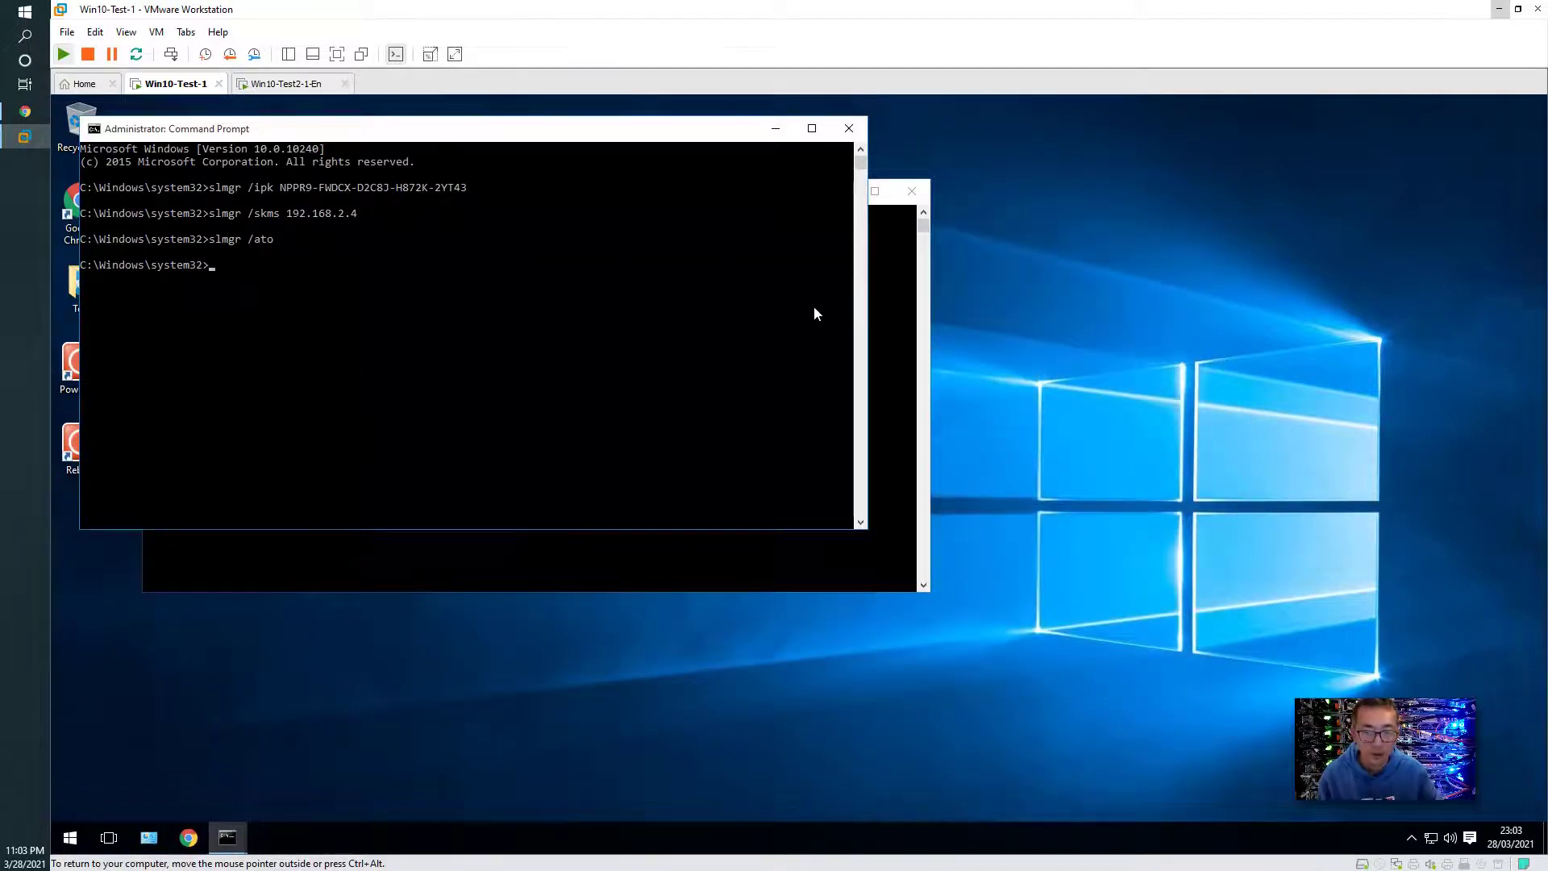